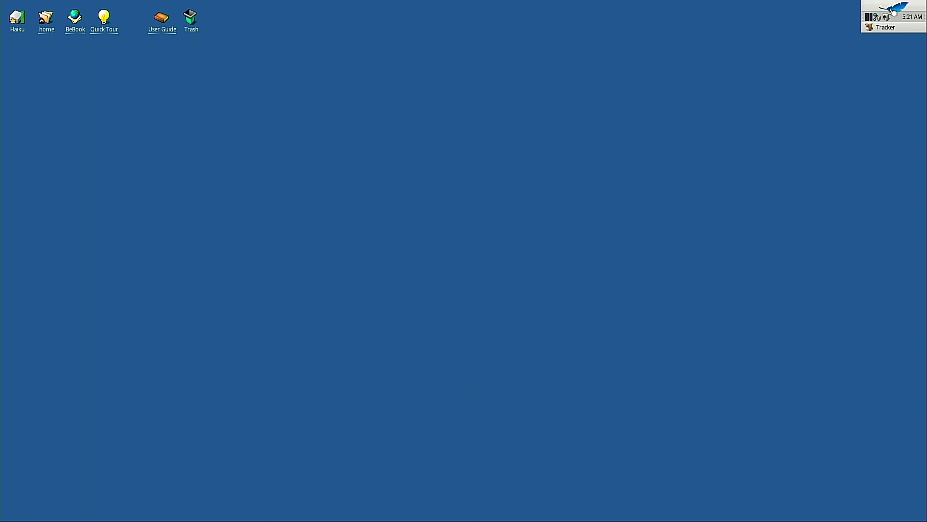
# Step: Launch the Haiku Installer, continue past the welcome notice and missing-partition alert, and open the partition setup in DriveSetup
pyautogui.click(894, 11)
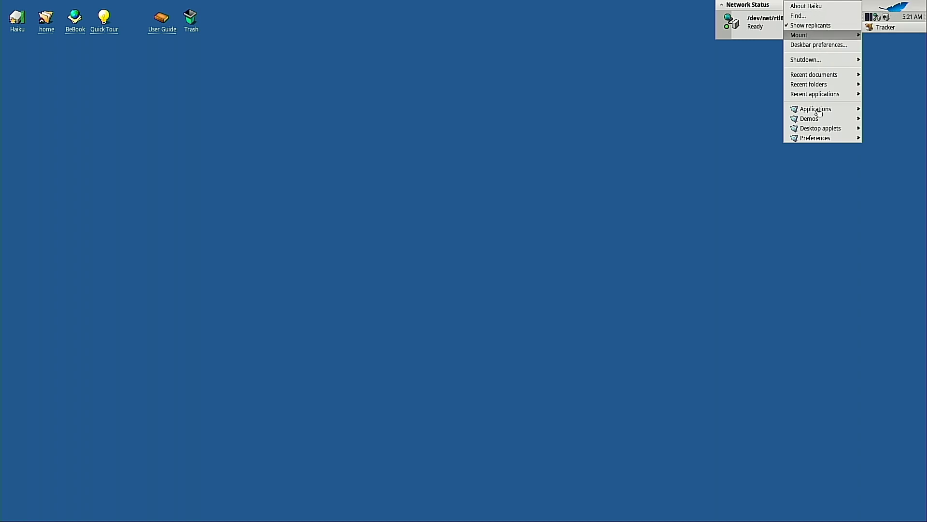
pyautogui.moveTo(818, 112)
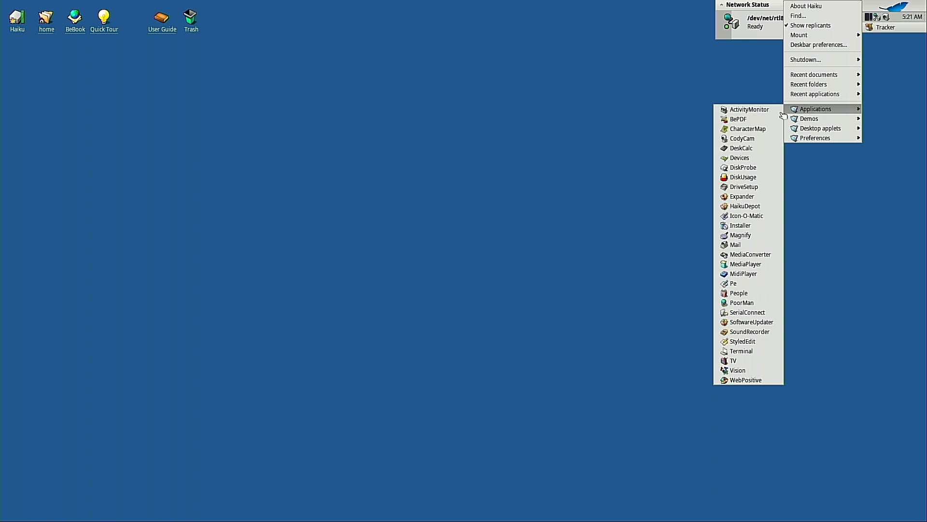
pyautogui.click(753, 225)
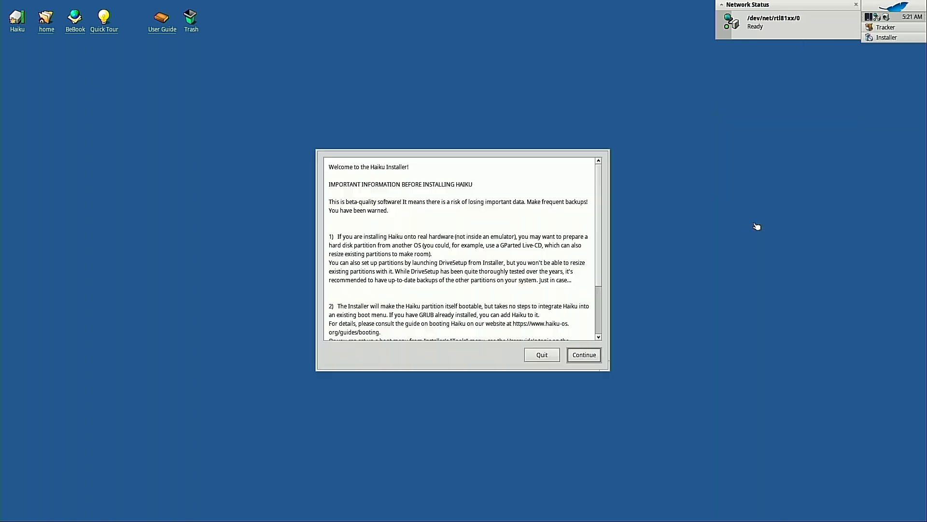
pyautogui.click(591, 357)
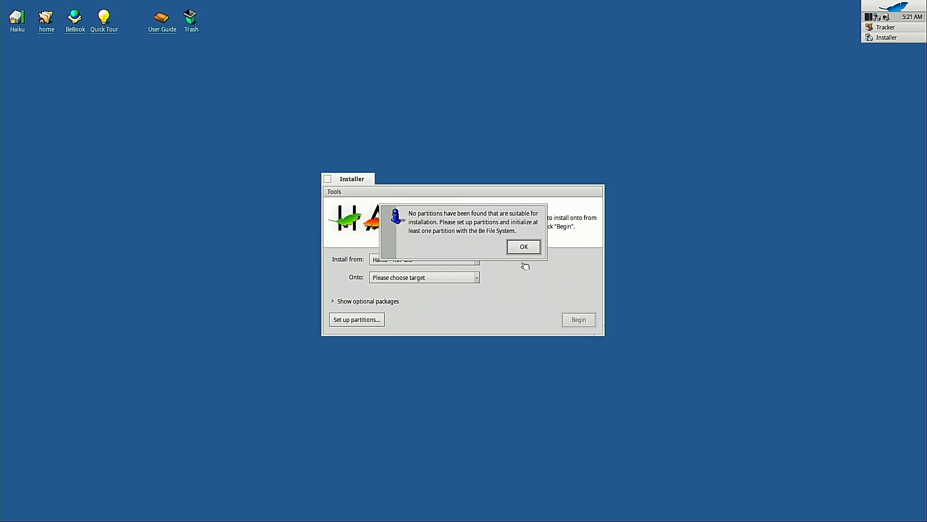
pyautogui.click(523, 247)
pyautogui.click(368, 327)
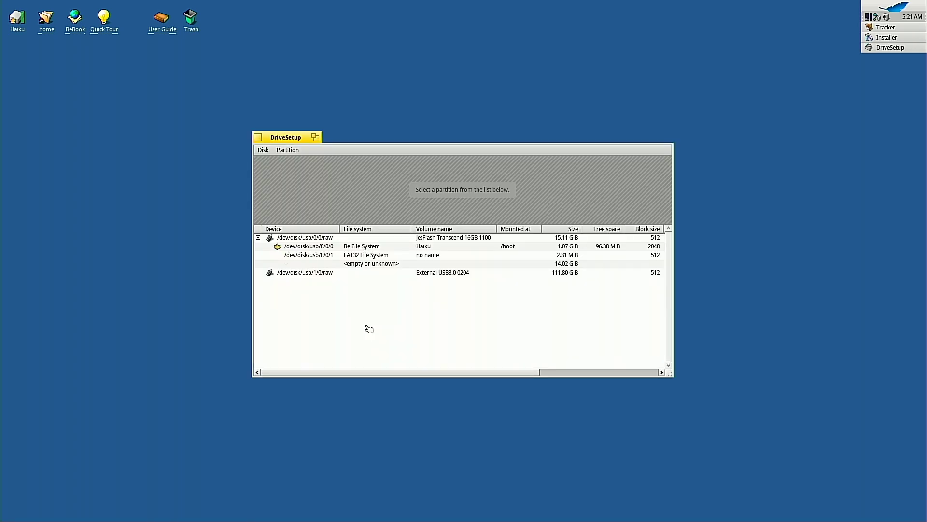
# Step: Inspect the raw contents of the External USB3.0 0204 disk in DiskProbe and close it again
pyautogui.click(328, 274)
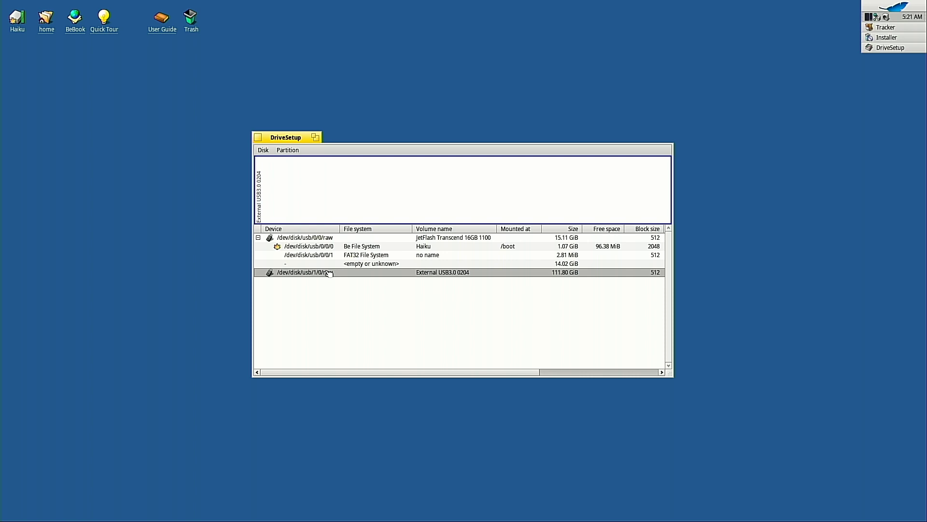
pyautogui.rightClick(329, 274)
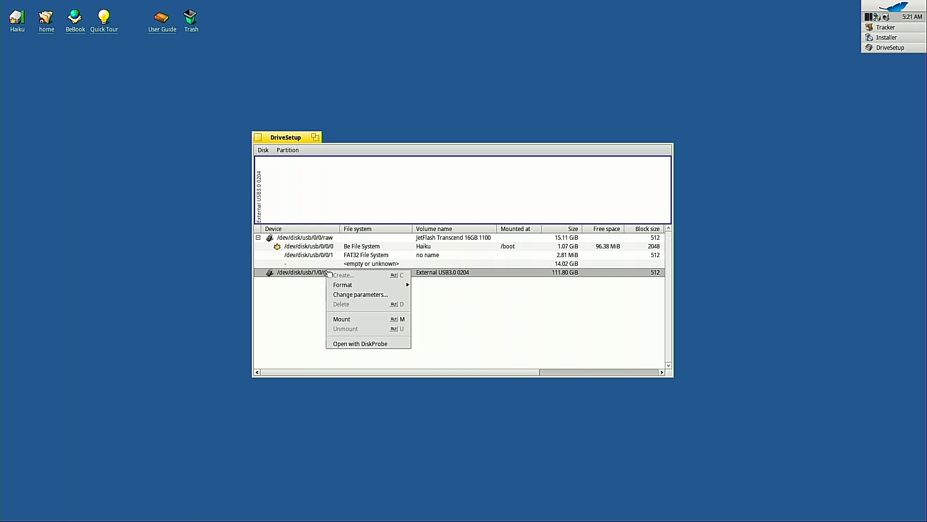
pyautogui.moveTo(342, 288)
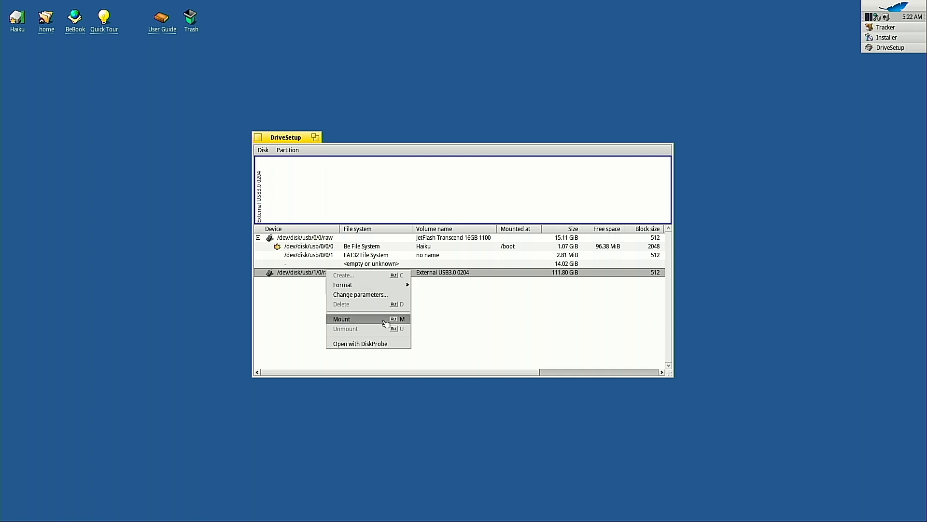
pyautogui.click(377, 346)
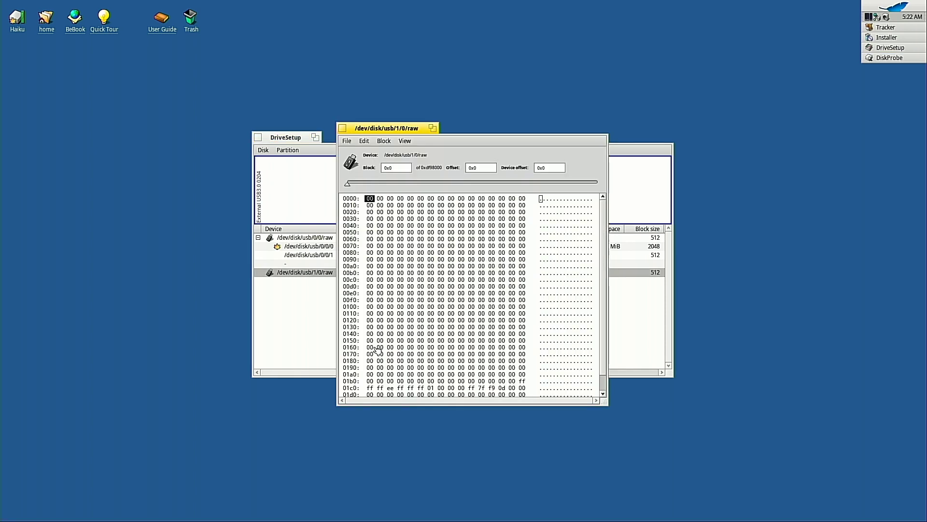
pyautogui.click(341, 129)
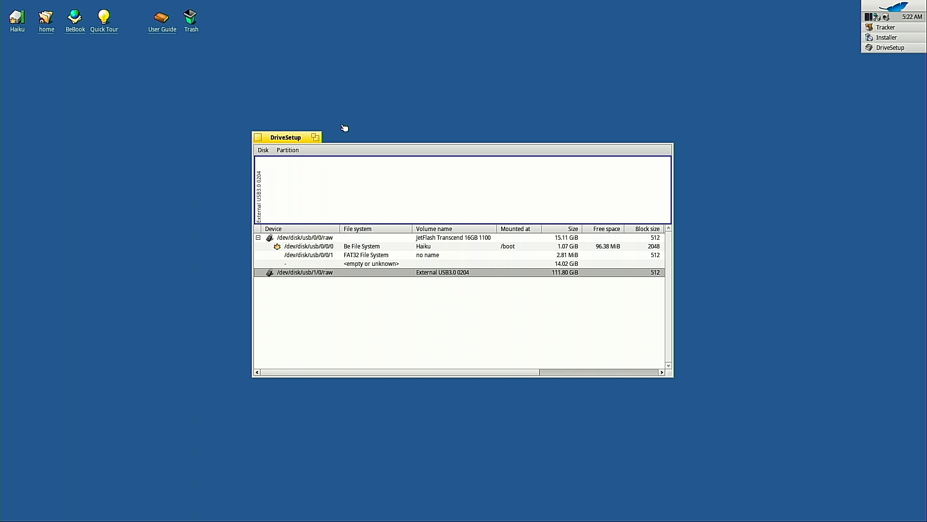
# Step: Initialize the External USB3.0 0204 disk with an Intel Partition Map and accept the data loss
pyautogui.click(263, 150)
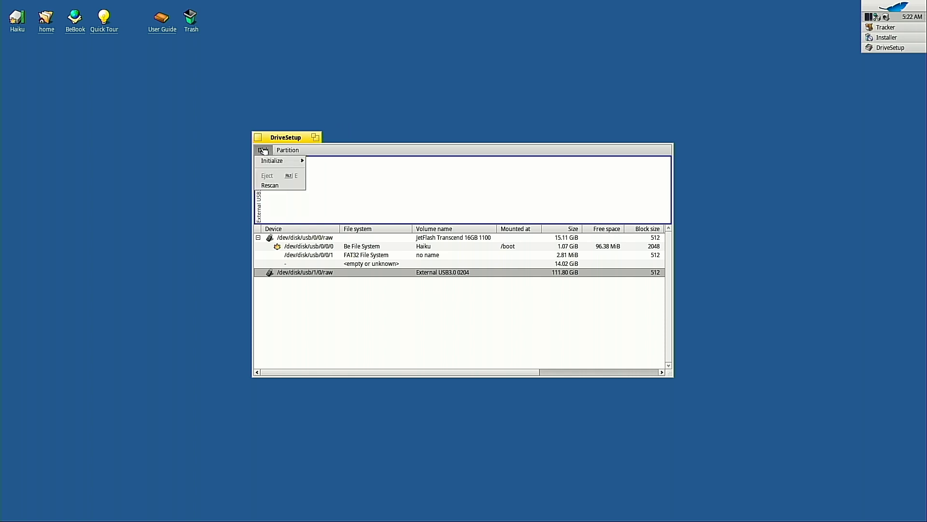
pyautogui.moveTo(265, 160)
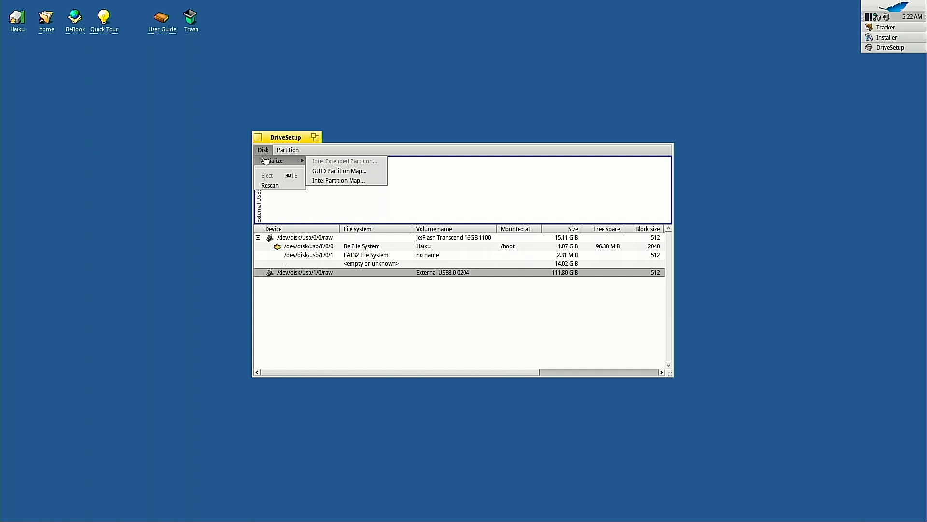
pyautogui.click(337, 181)
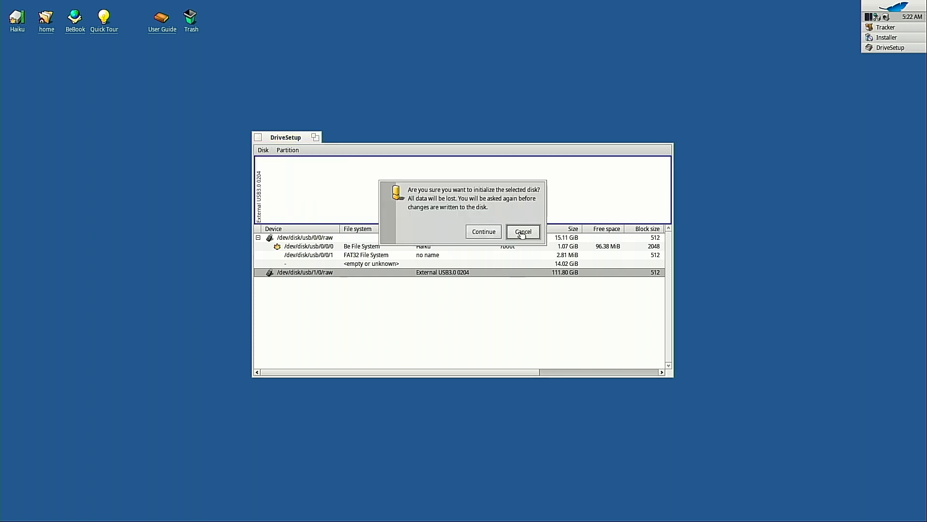
pyautogui.click(499, 234)
pyautogui.click(472, 242)
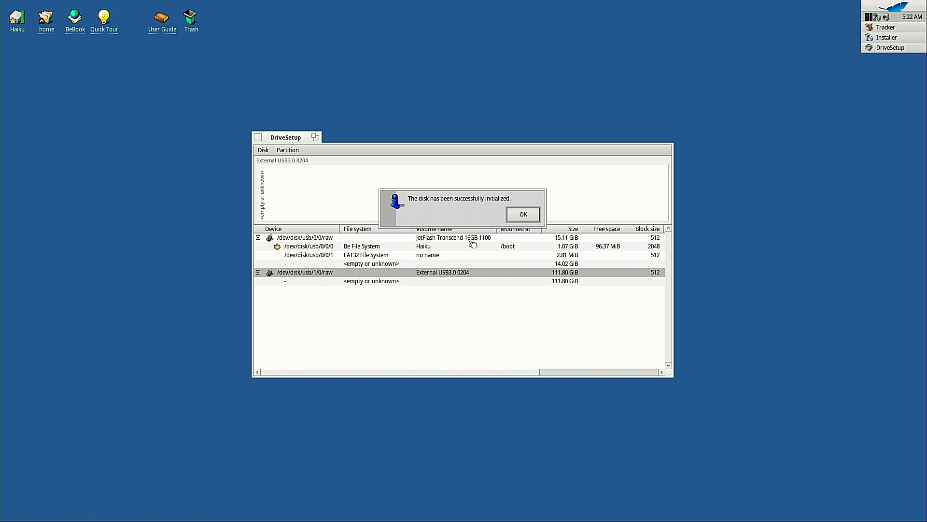
pyautogui.click(522, 216)
# Step: Close DriveSetup and check which source and target disks the Installer offers
pyautogui.click(409, 282)
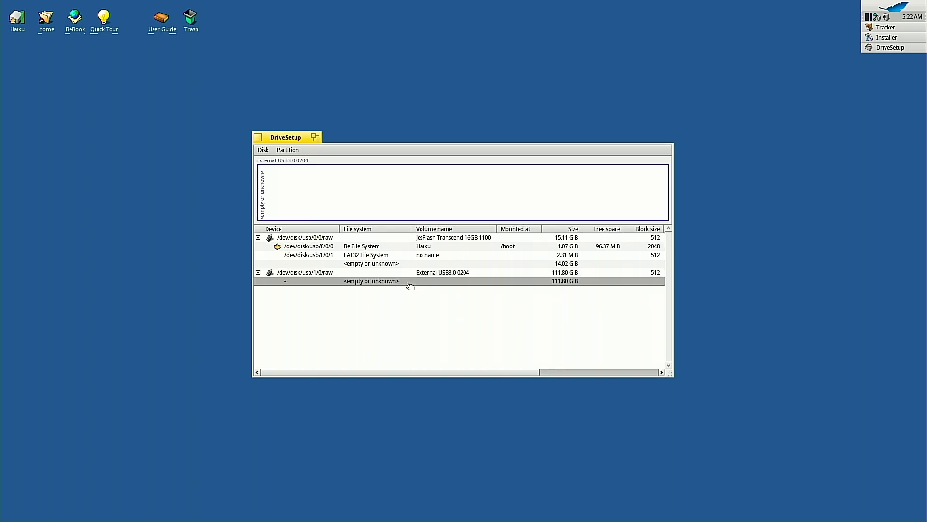
pyautogui.click(258, 137)
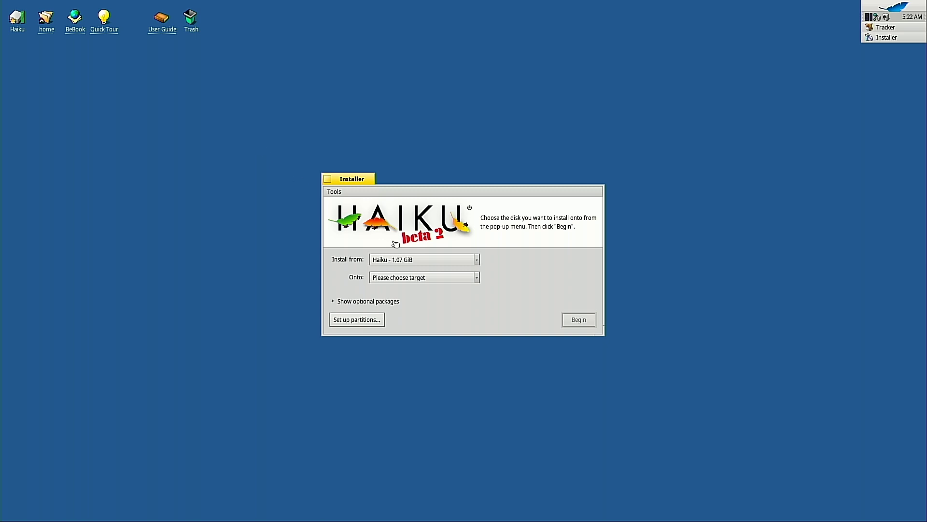
pyautogui.click(442, 260)
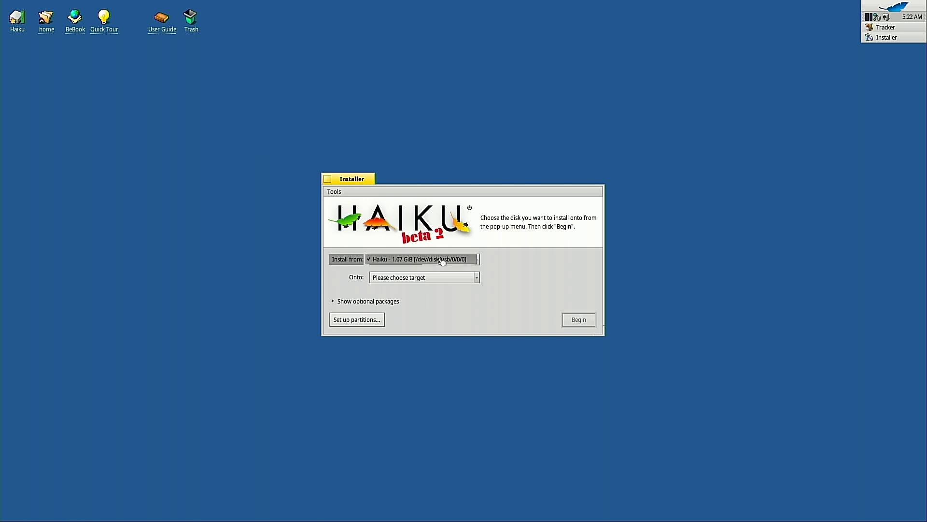
pyautogui.click(442, 261)
pyautogui.click(440, 261)
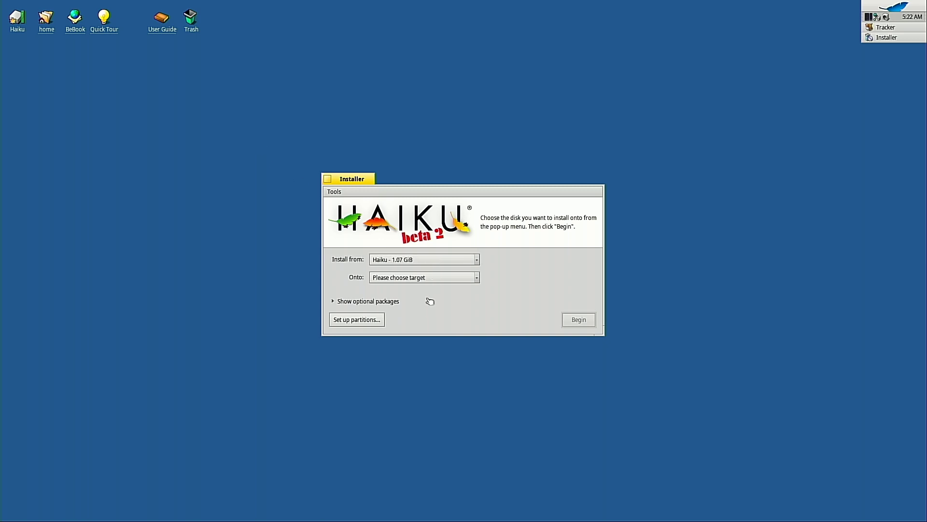
pyautogui.click(429, 277)
pyautogui.click(418, 291)
pyautogui.click(417, 277)
pyautogui.click(421, 290)
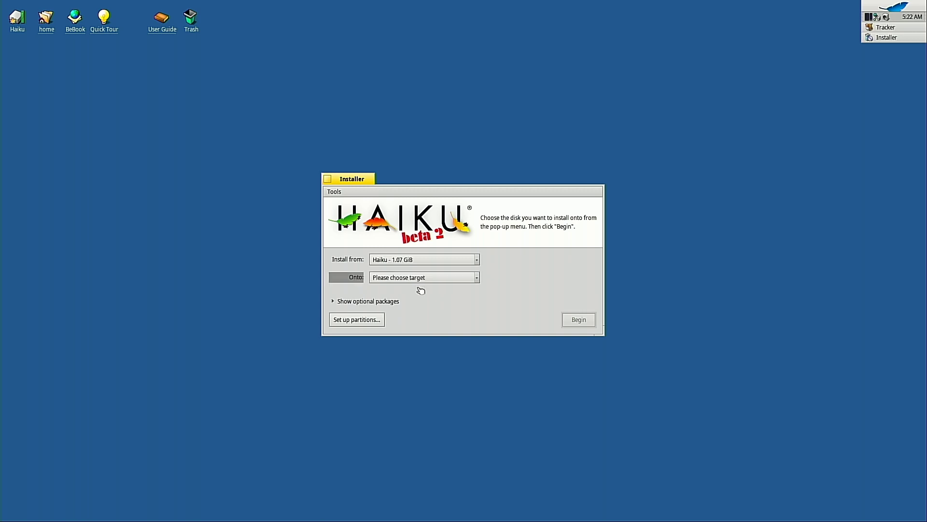
pyautogui.click(389, 303)
pyautogui.click(390, 305)
# Step: Reopen DriveSetup and create an active Be File System partition of about 110.58 GiB on the External USB3.0 0204 disk, writing the changes
pyautogui.click(372, 321)
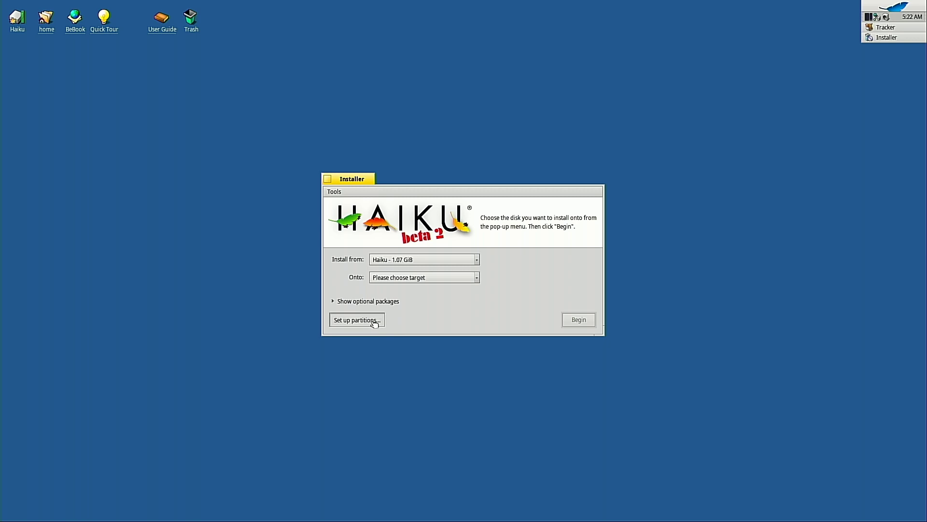
pyautogui.click(422, 282)
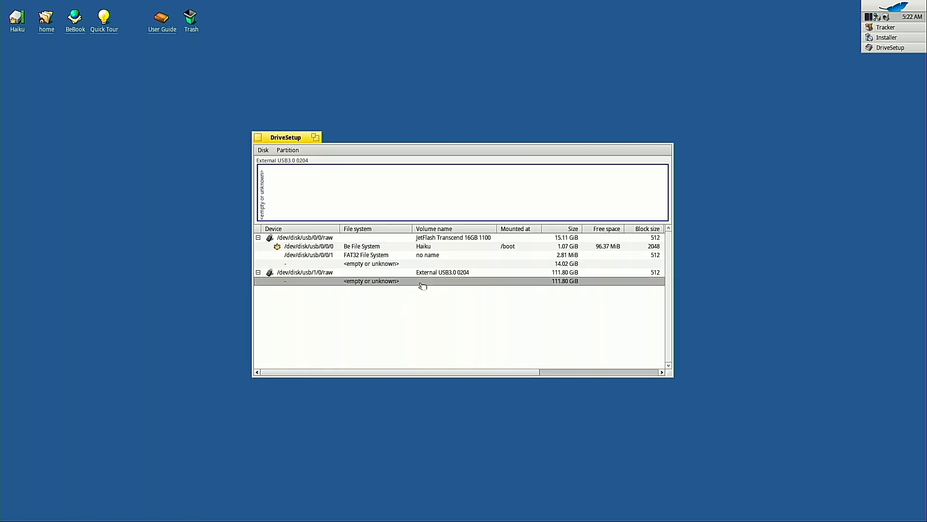
pyautogui.click(264, 150)
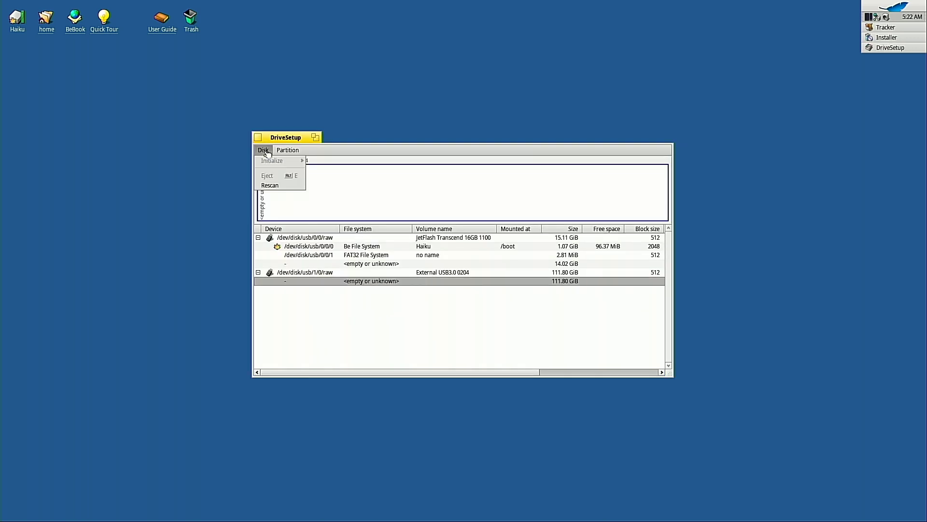
pyautogui.click(264, 150)
pyautogui.click(287, 150)
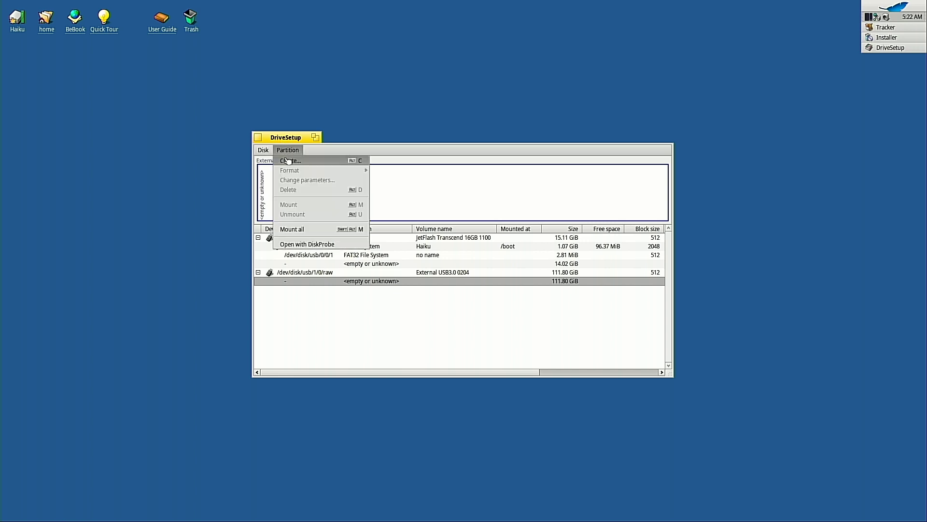
pyautogui.click(287, 160)
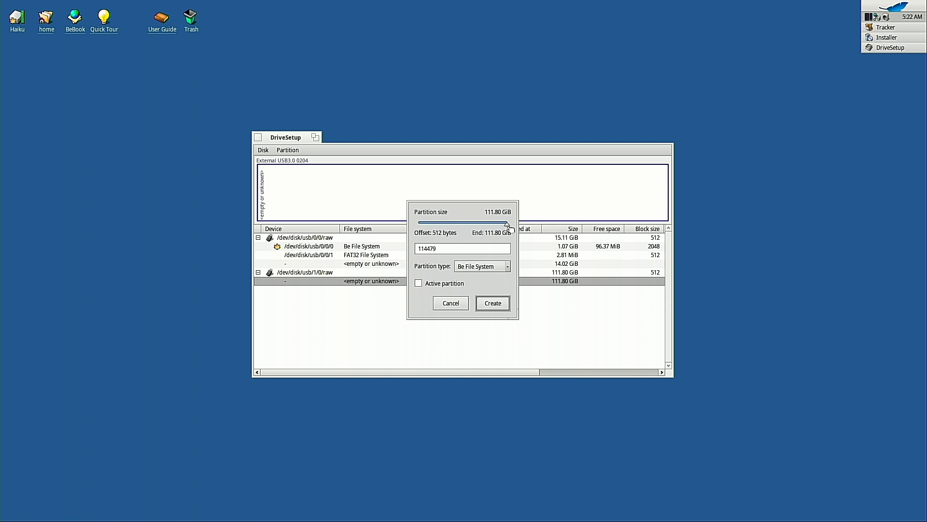
pyautogui.moveTo(515, 205); pyautogui.dragTo(642, 292)
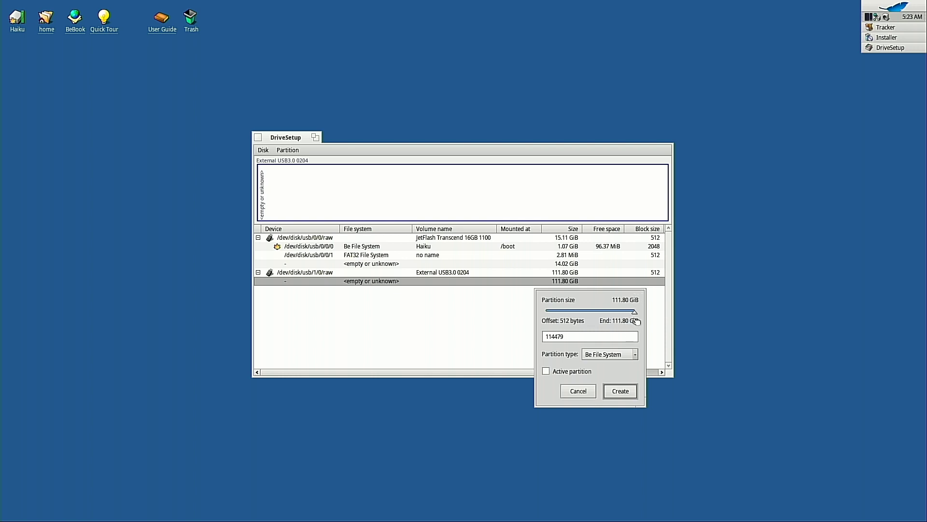
pyautogui.moveTo(635, 316)
pyautogui.mouseDown()
pyautogui.moveTo(627, 315)
pyautogui.moveTo(635, 313)
pyautogui.mouseUp()
pyautogui.click(584, 373)
pyautogui.click(623, 397)
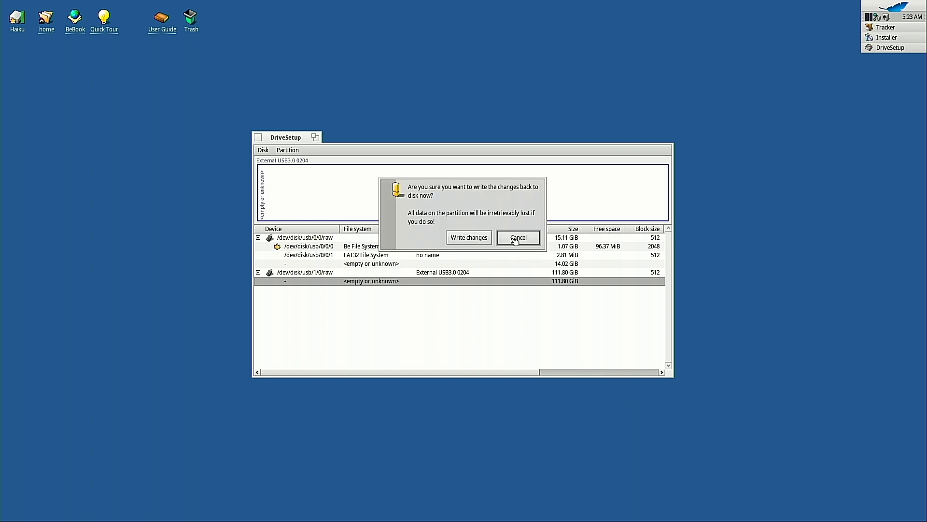
pyautogui.click(488, 238)
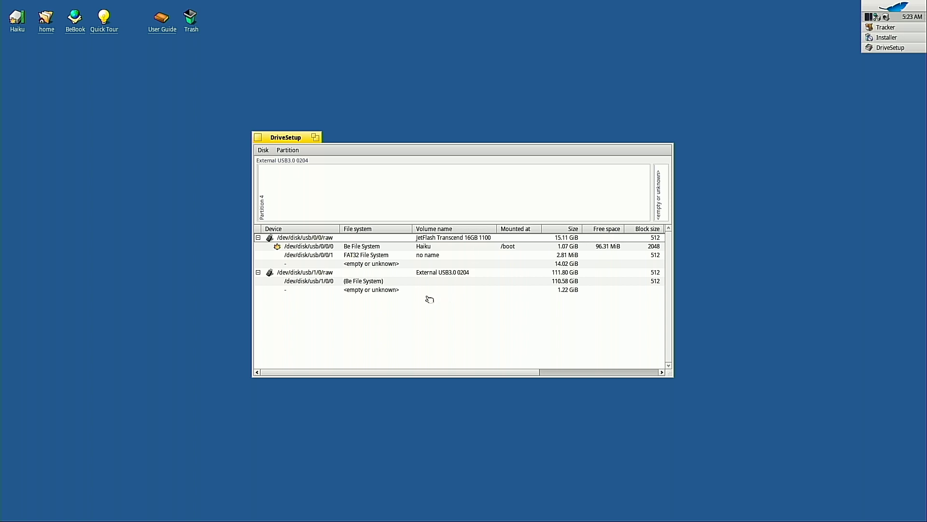
# Step: Create an active FAT 32-bit, LBA-mapped partition of 1.21 GiB in the remaining empty space and write the changes to disk
pyautogui.click(394, 290)
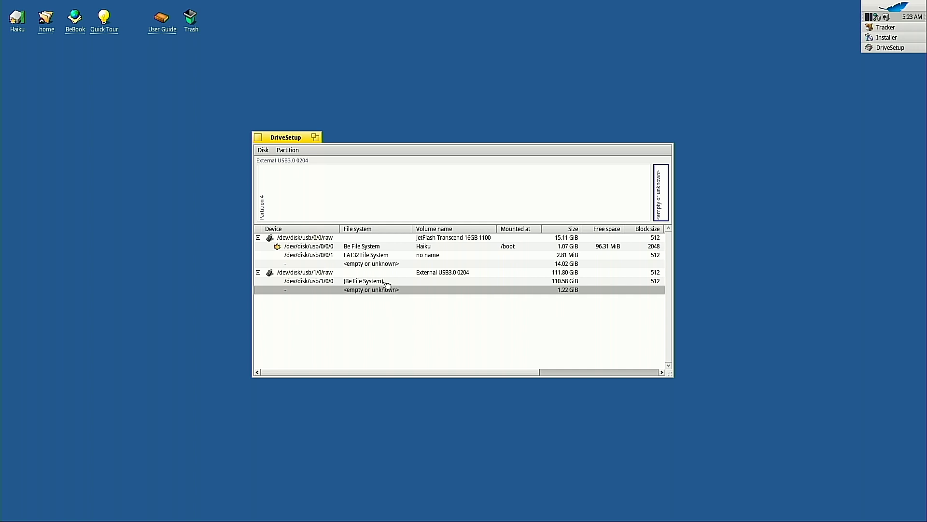
pyautogui.click(386, 283)
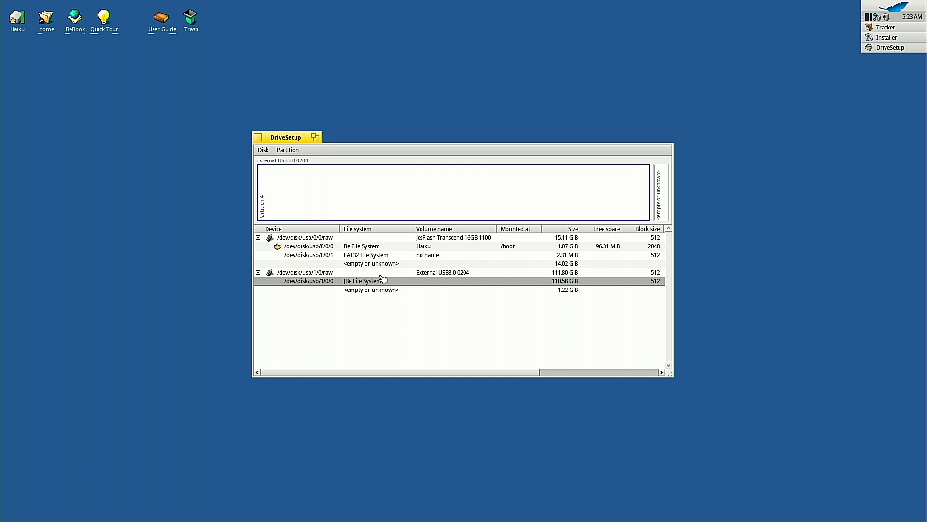
pyautogui.click(380, 276)
pyautogui.click(377, 283)
pyautogui.click(370, 292)
pyautogui.click(289, 151)
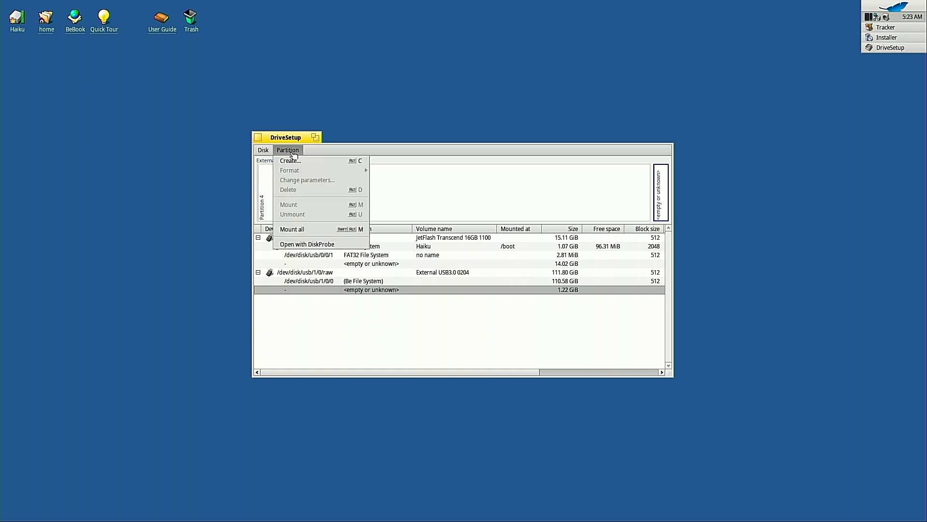
pyautogui.click(291, 162)
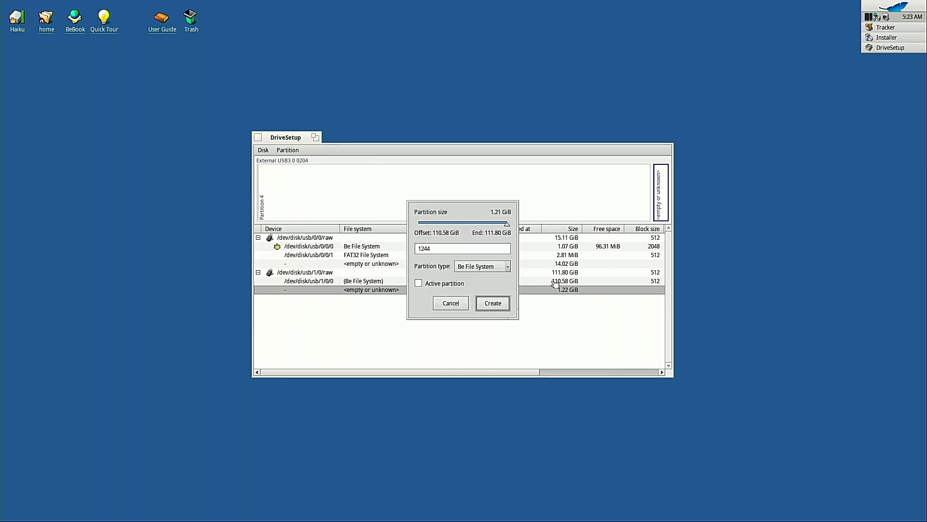
pyautogui.click(506, 267)
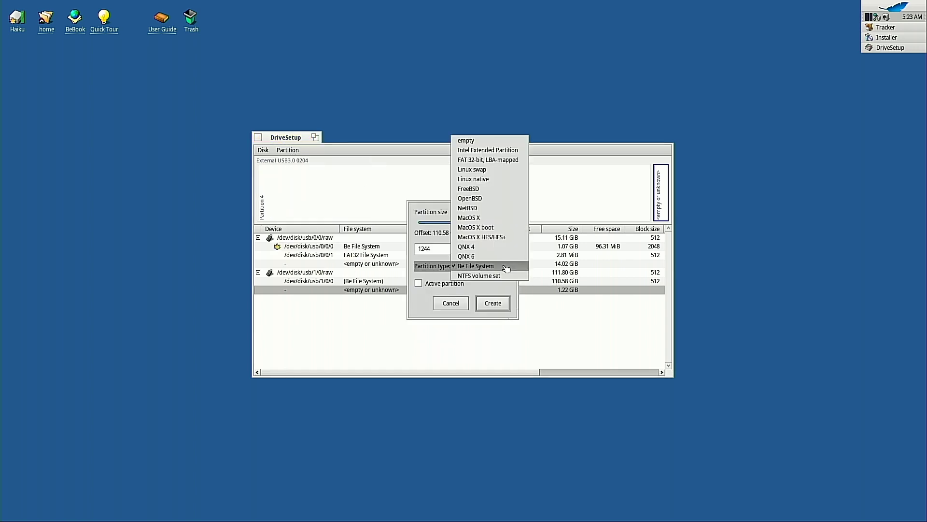
pyautogui.click(517, 164)
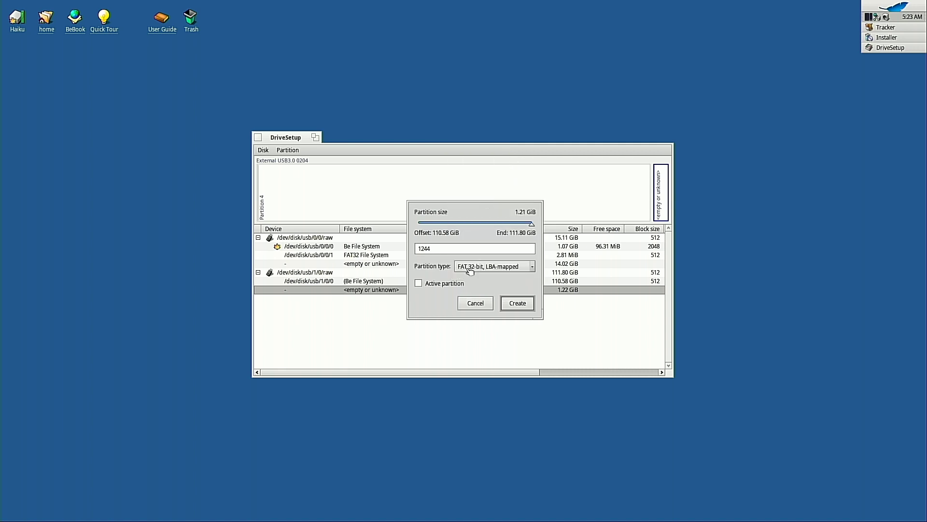
pyautogui.click(460, 285)
pyautogui.click(528, 308)
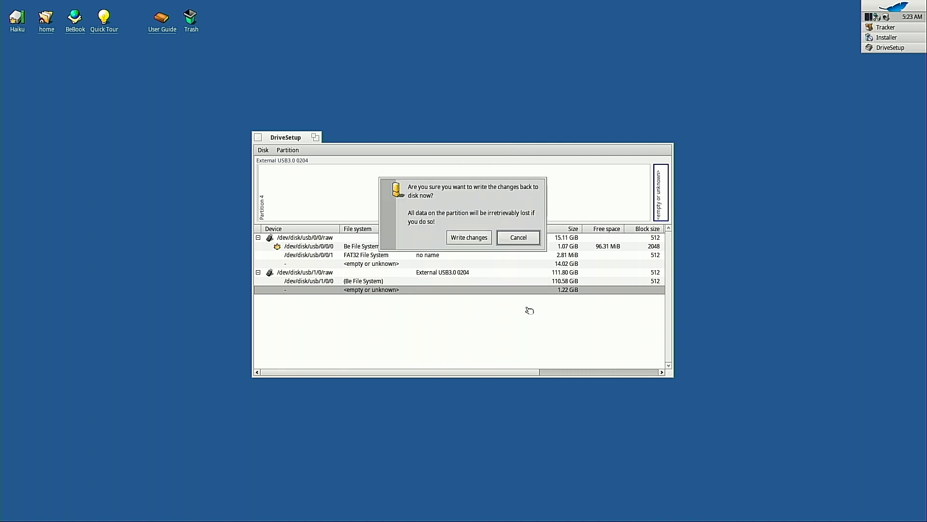
pyautogui.click(479, 237)
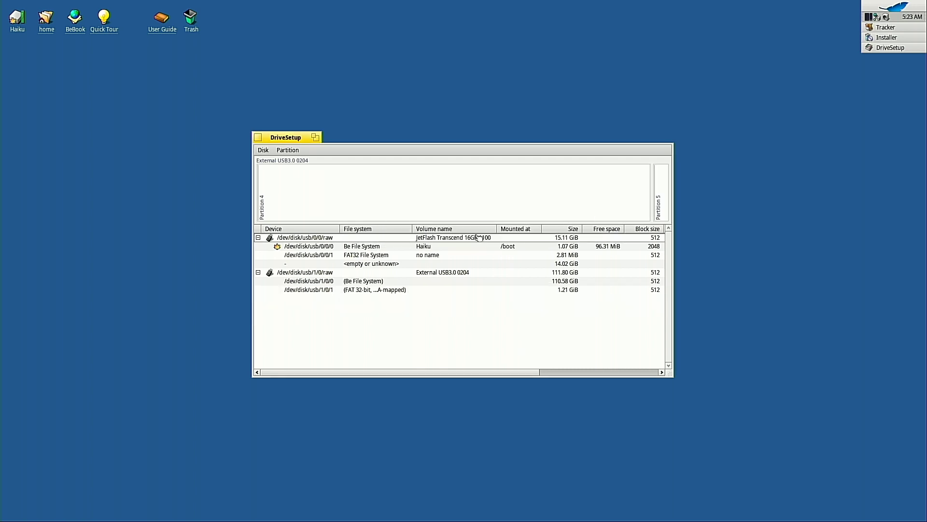
# Step: Widen the File system column so the partition types on the External USB3.0 0204 disk can be read in full
pyautogui.click(421, 282)
pyautogui.click(402, 292)
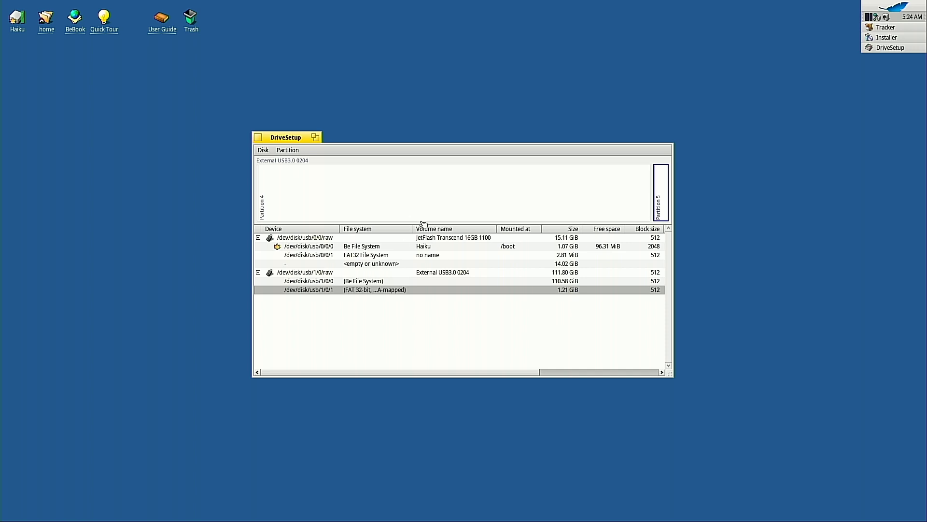
pyautogui.moveTo(412, 228); pyautogui.dragTo(466, 228)
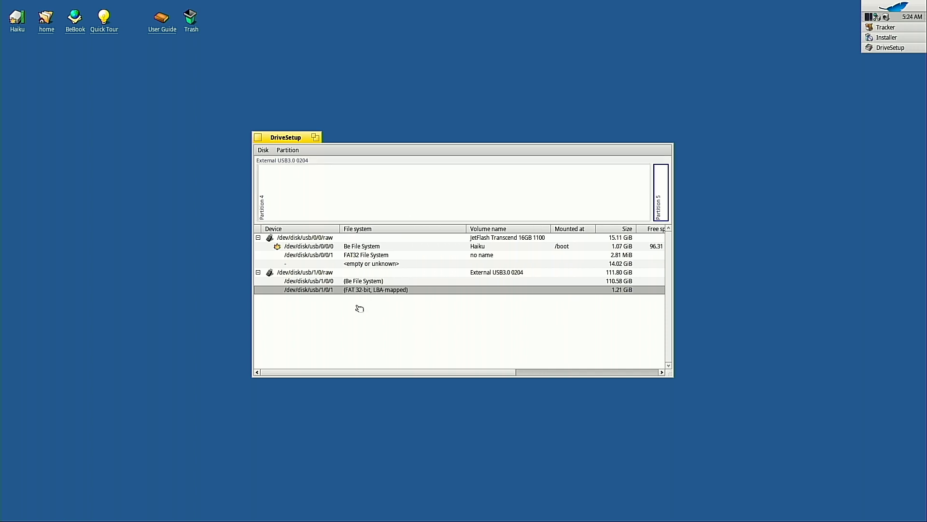
# Step: Try to change the parameters of the Be File System partition on the External USB3.0 0204 disk
pyautogui.click(367, 282)
pyautogui.rightClick(367, 282)
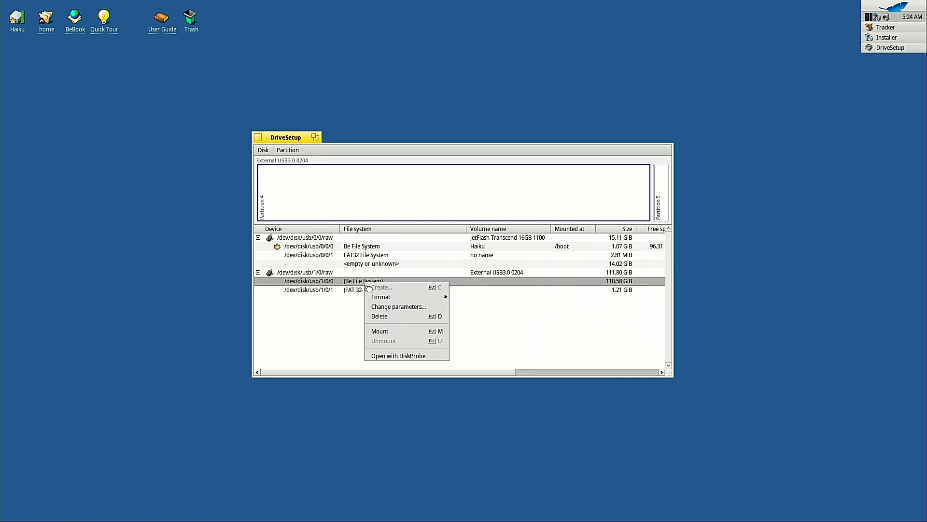
pyautogui.click(377, 307)
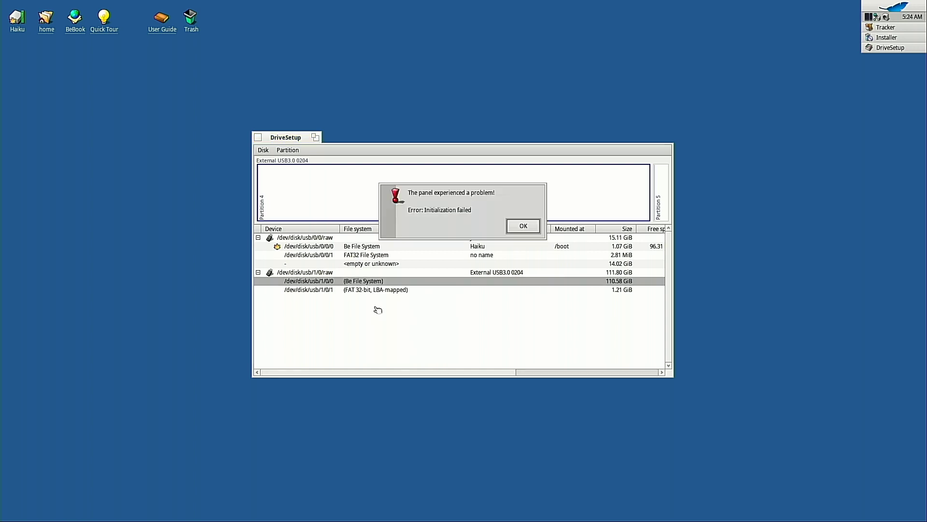
pyautogui.click(523, 225)
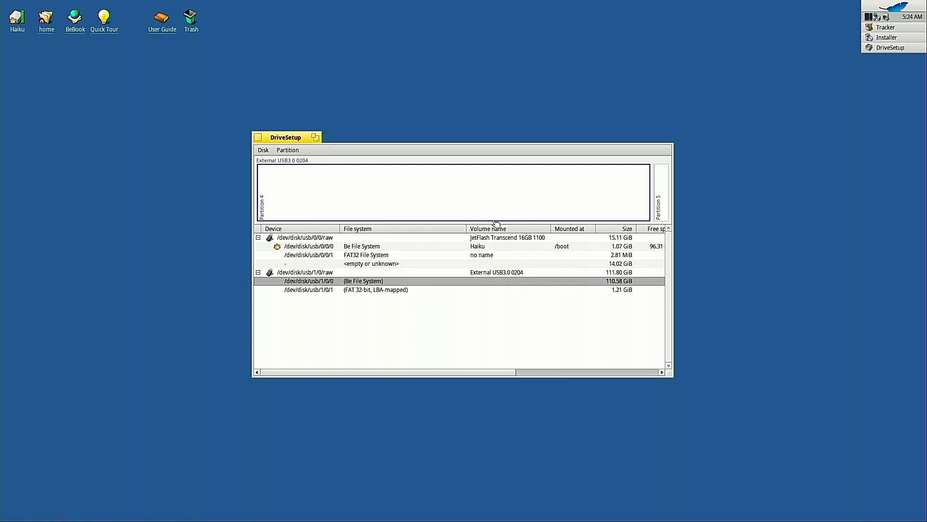
# Step: Close DriveSetup and check which target disks the Installer offers
pyautogui.click(259, 138)
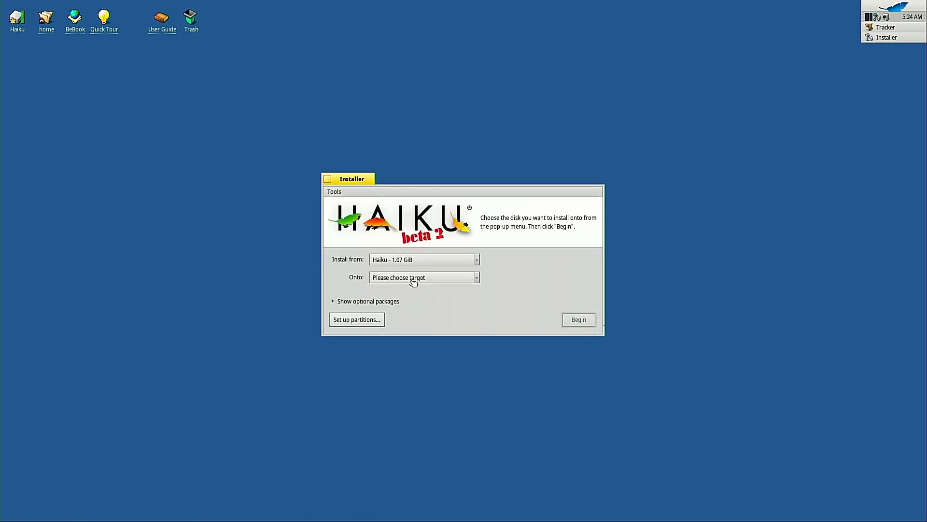
pyautogui.click(414, 279)
pyautogui.click(414, 286)
pyautogui.click(414, 278)
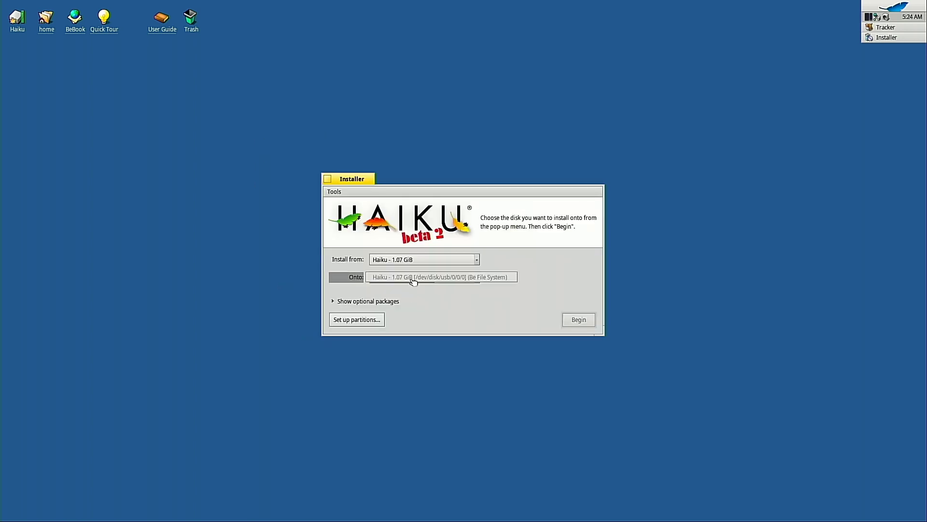
# Step: Reopen DriveSetup from the Installer and select the Be File System partition on the External USB3.0 0204 disk
pyautogui.click(371, 320)
pyautogui.click(380, 291)
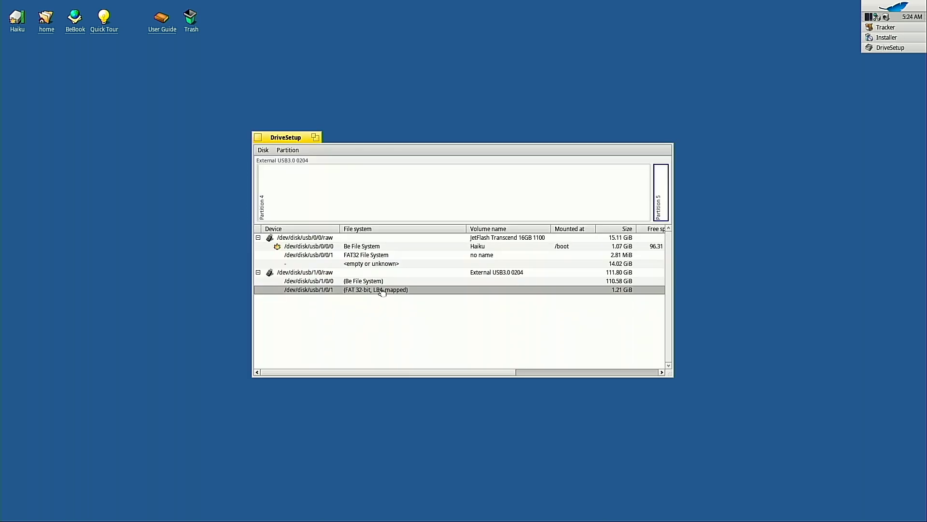
pyautogui.click(382, 281)
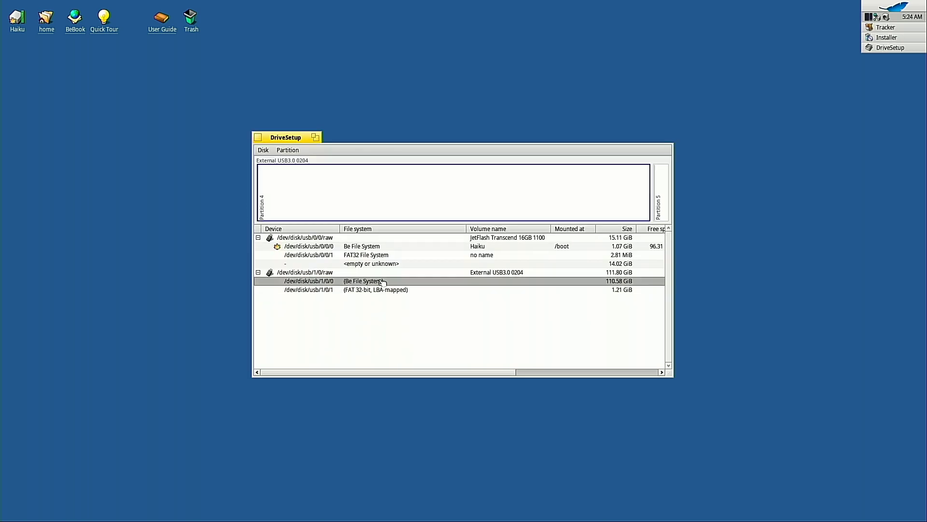
pyautogui.rightClick(383, 282)
pyautogui.click(377, 282)
# Step: Format the whole raw External USB3.0 0204 disk with the Be File System, using the recommended 2048 block size and query support
pyautogui.click(360, 273)
pyautogui.rightClick(360, 275)
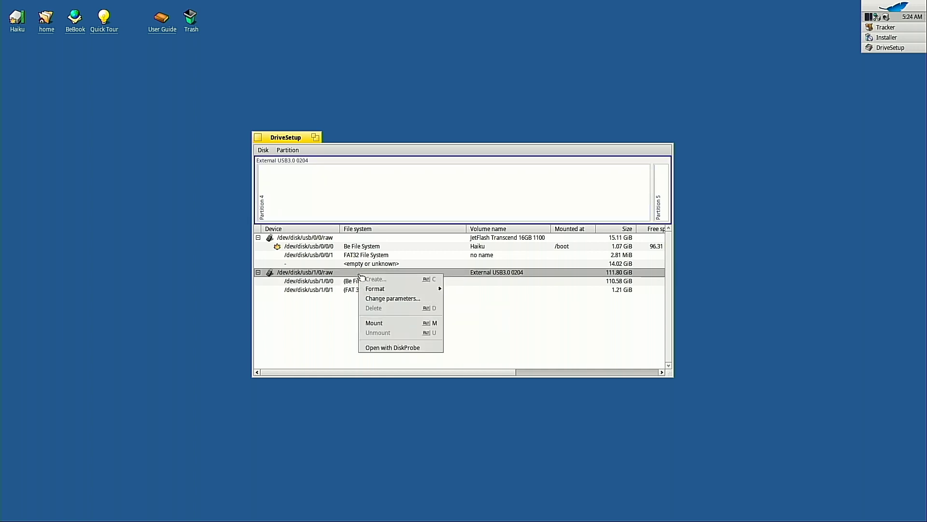
pyautogui.moveTo(363, 290)
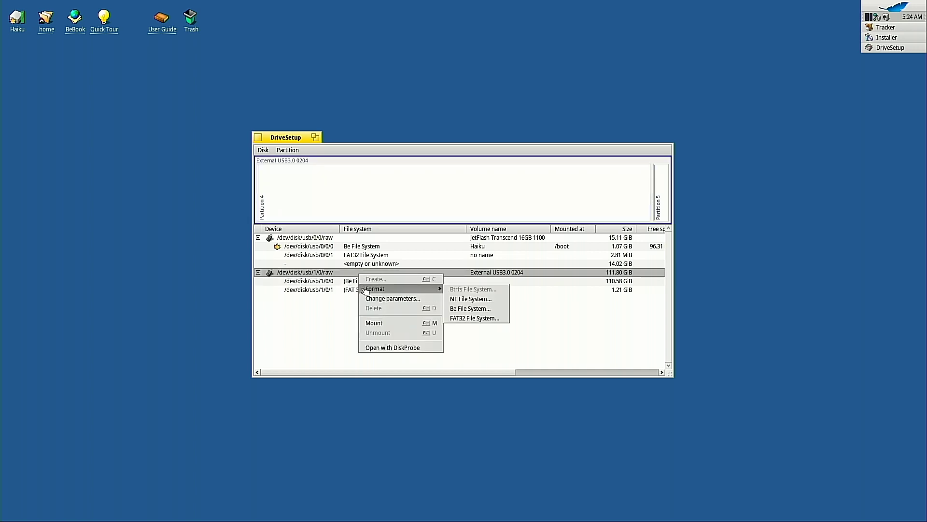
pyautogui.click(487, 309)
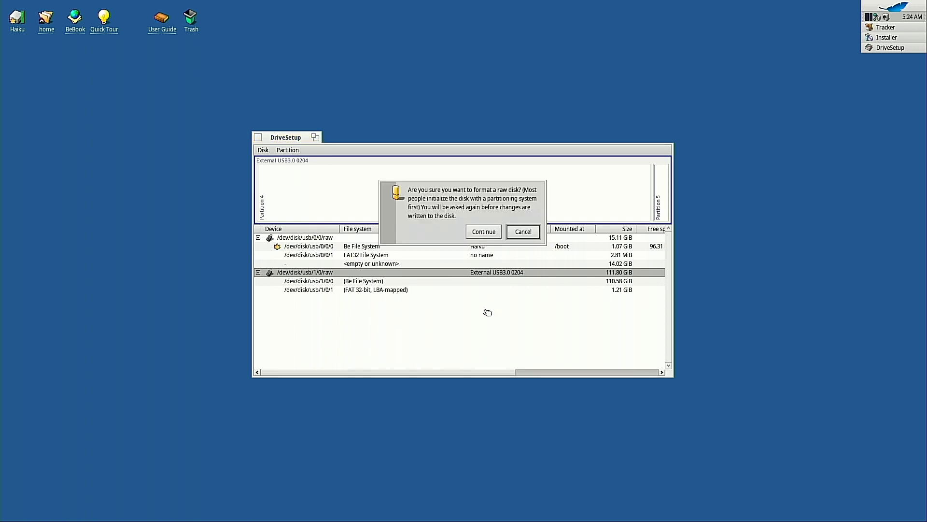
pyautogui.click(491, 230)
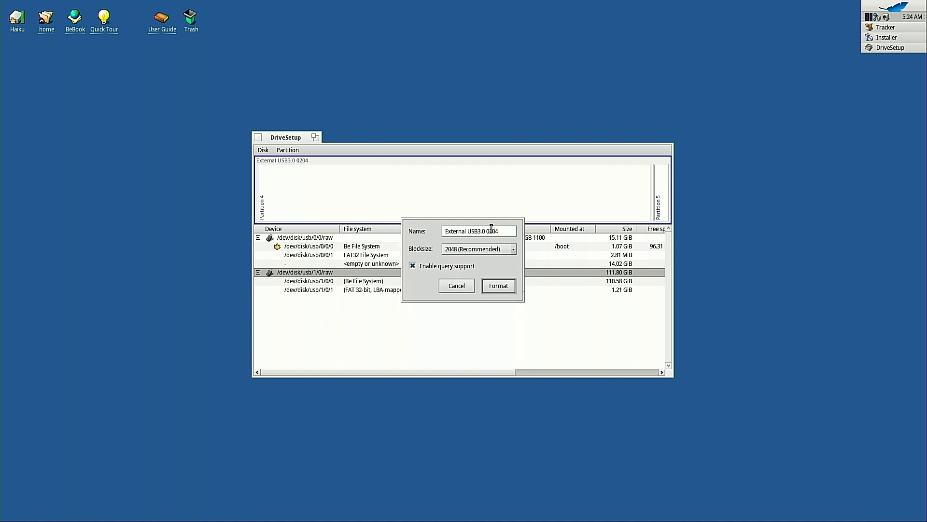
pyautogui.click(508, 249)
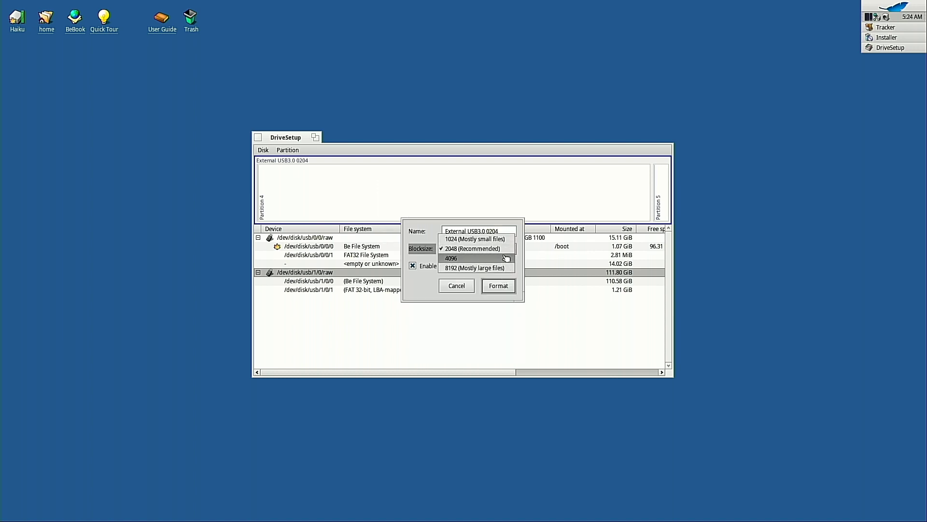
pyautogui.click(505, 253)
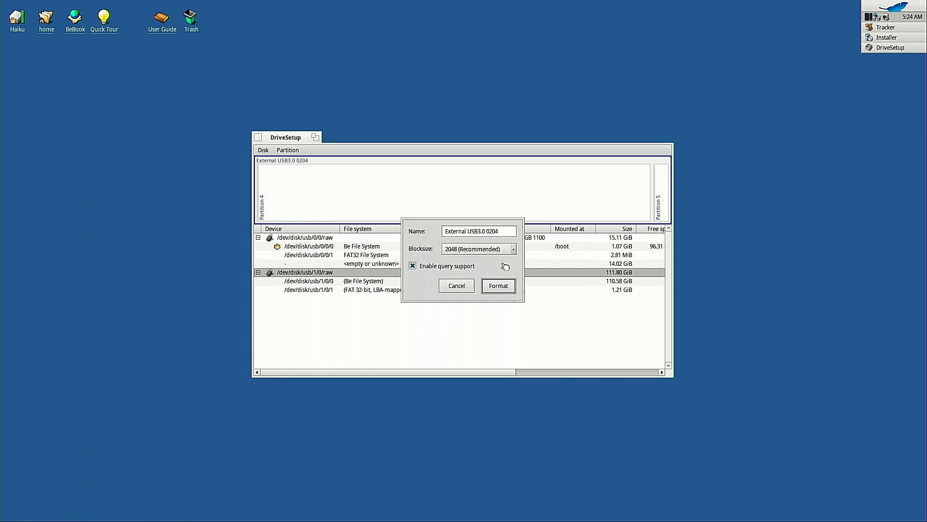
pyautogui.click(498, 289)
pyautogui.click(480, 238)
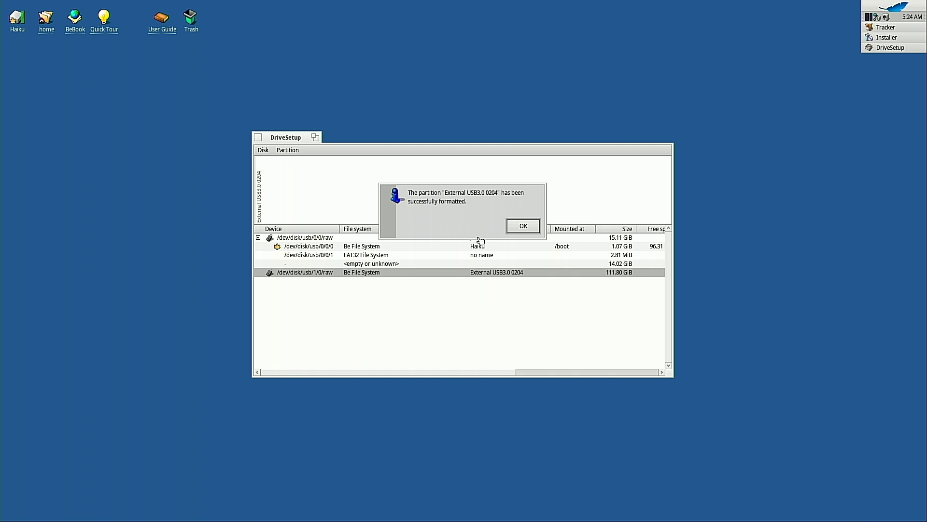
pyautogui.click(525, 226)
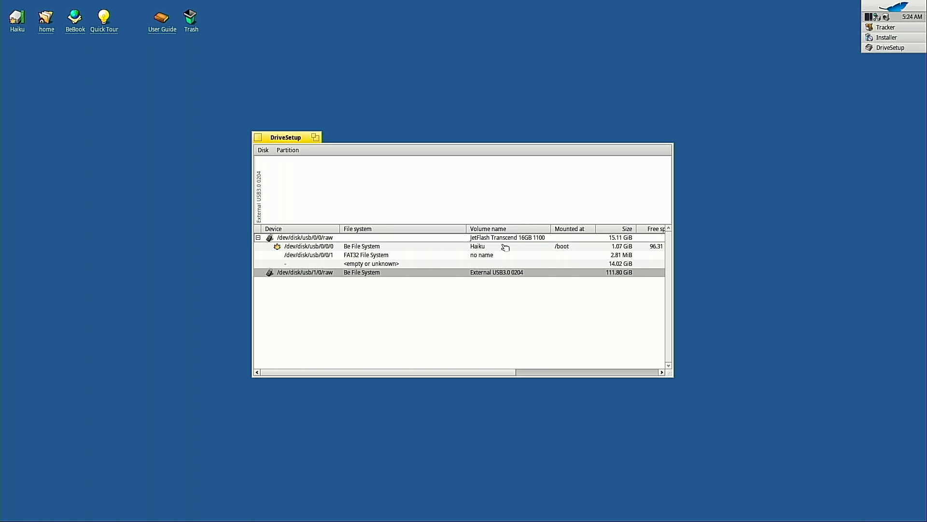
pyautogui.rightClick(444, 278)
pyautogui.moveTo(454, 291)
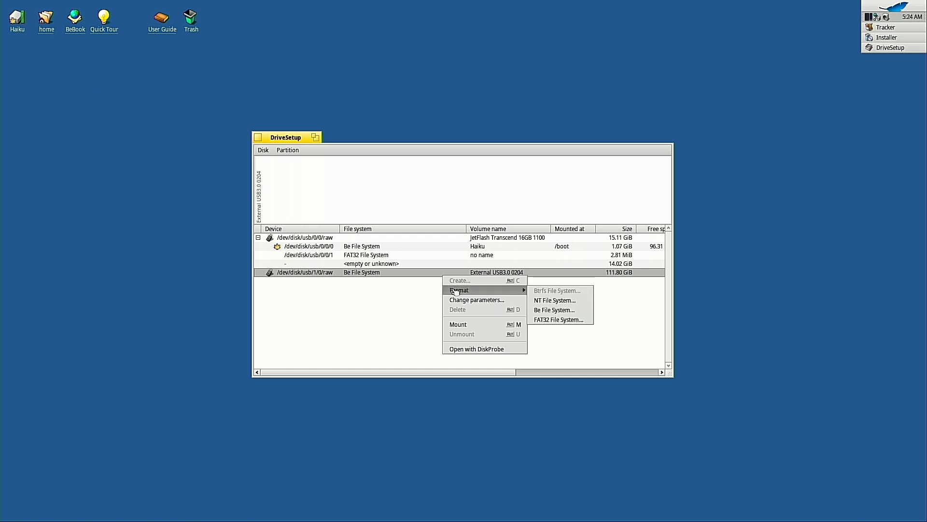
pyautogui.click(416, 299)
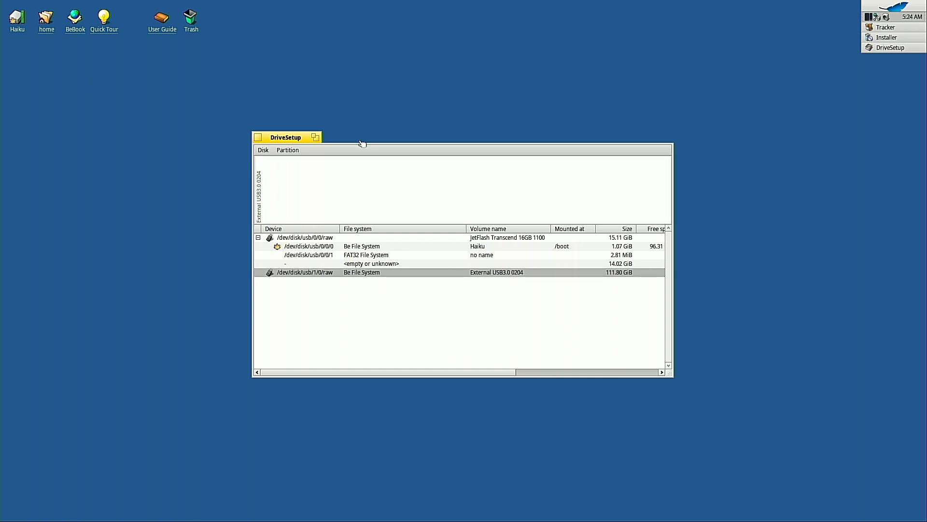
pyautogui.click(299, 147)
pyautogui.moveTo(319, 172)
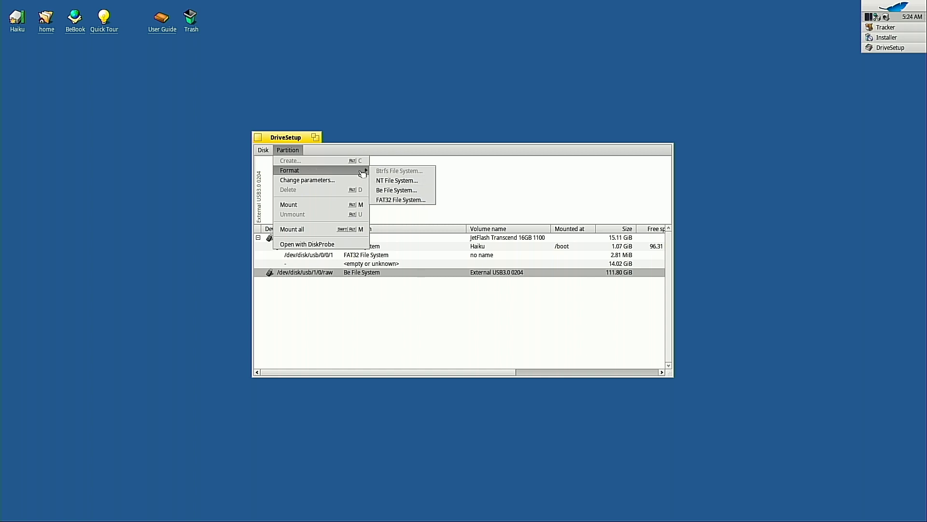
pyautogui.click(349, 285)
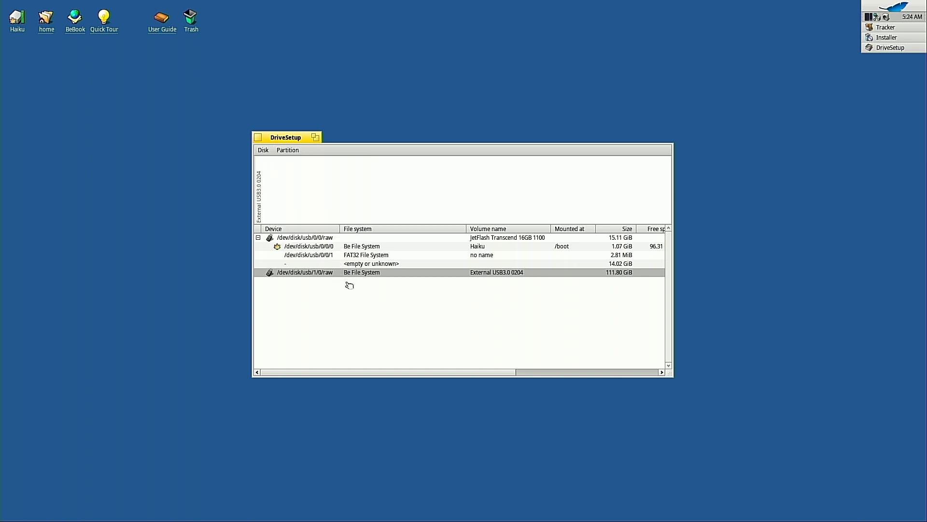
# Step: Initialize the External USB3.0 0204 disk with a GUID Partition Map and write the changes to disk
pyautogui.click(263, 151)
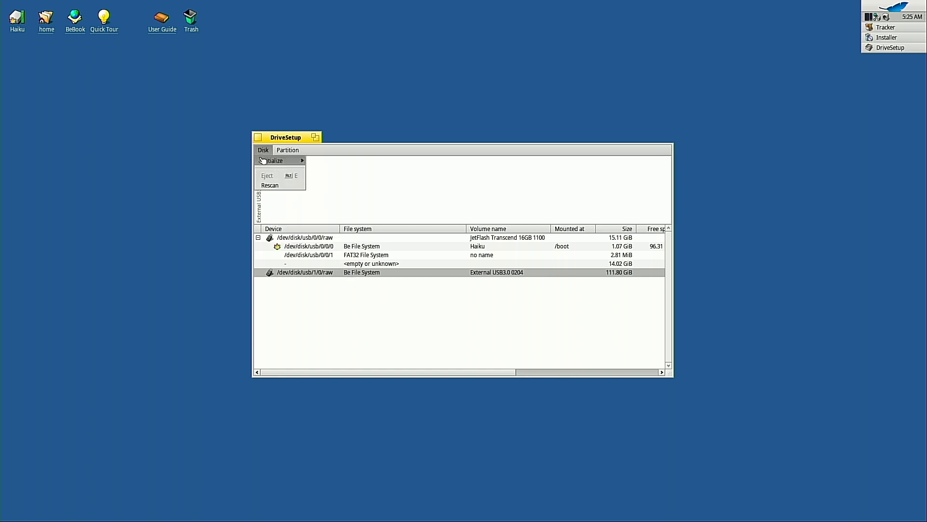
pyautogui.moveTo(294, 164)
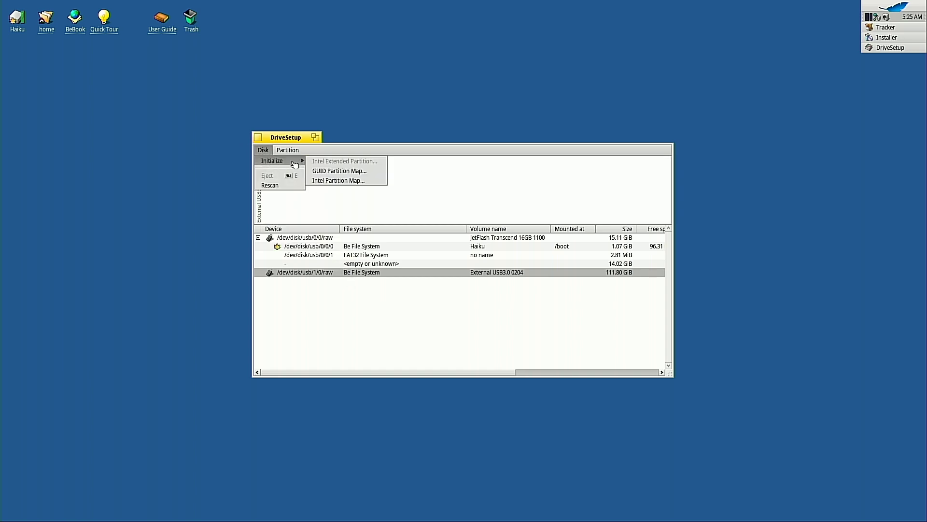
pyautogui.click(343, 173)
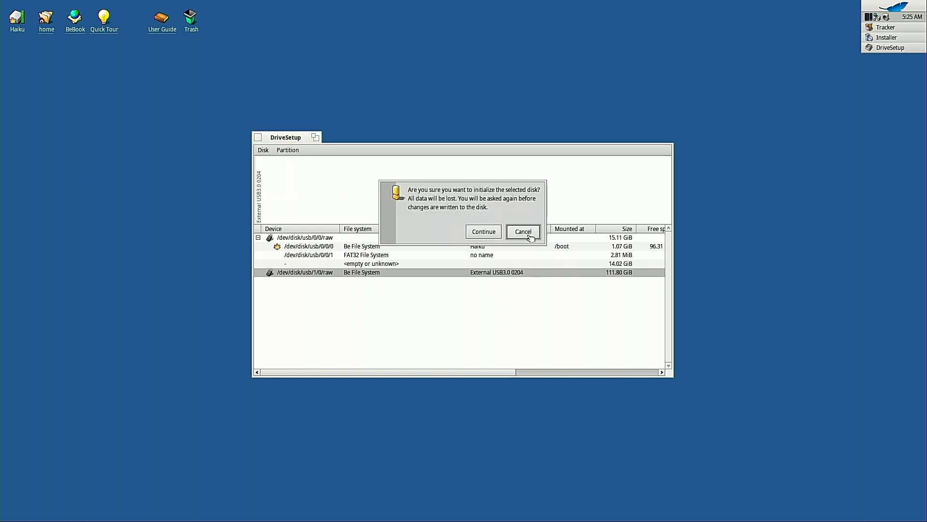
pyautogui.click(485, 234)
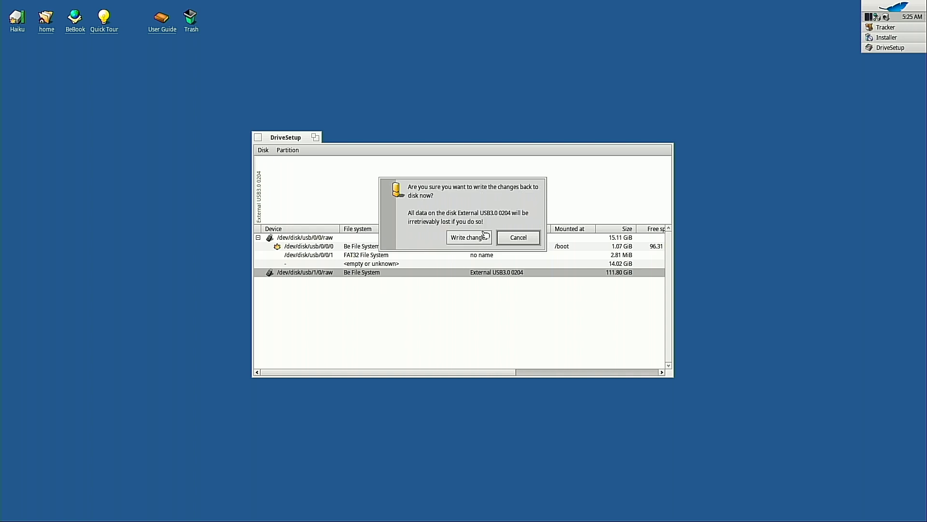
pyautogui.click(487, 235)
pyautogui.click(523, 213)
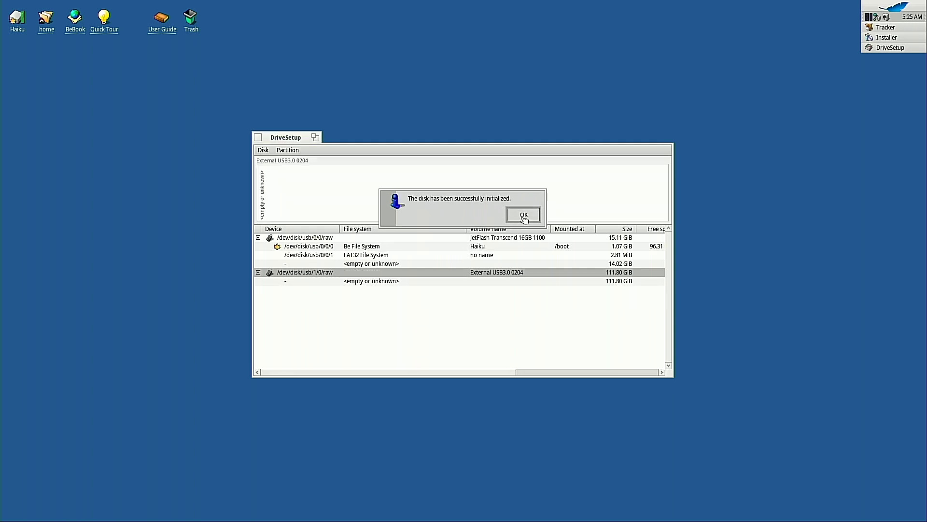
# Step: Inspect the raw data of the JetFlash Transcend 16GB disk in DiskProbe and close it
pyautogui.click(449, 282)
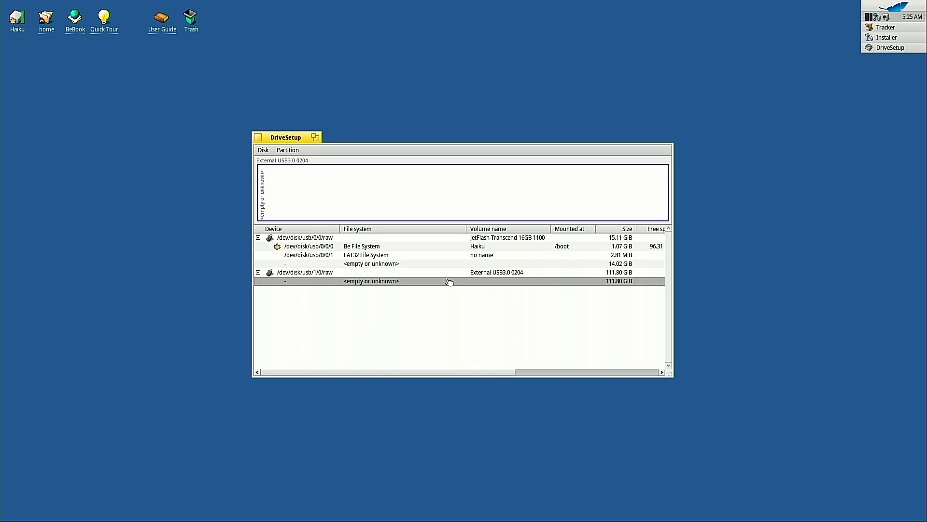
pyautogui.click(424, 239)
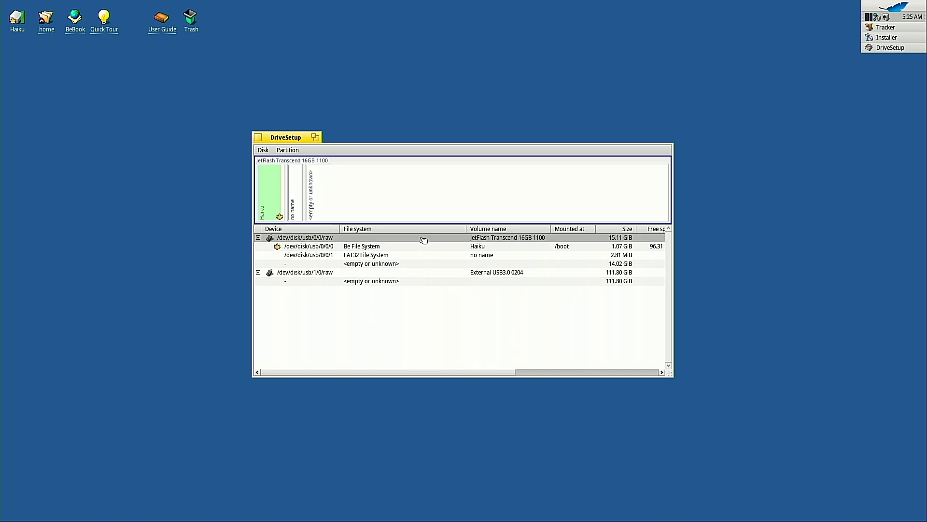
pyautogui.rightClick(424, 240)
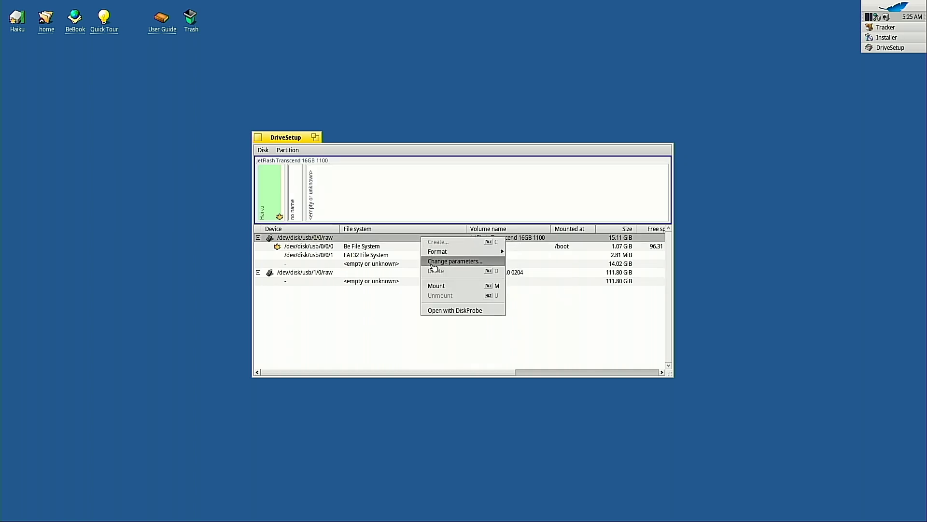
pyautogui.click(440, 319)
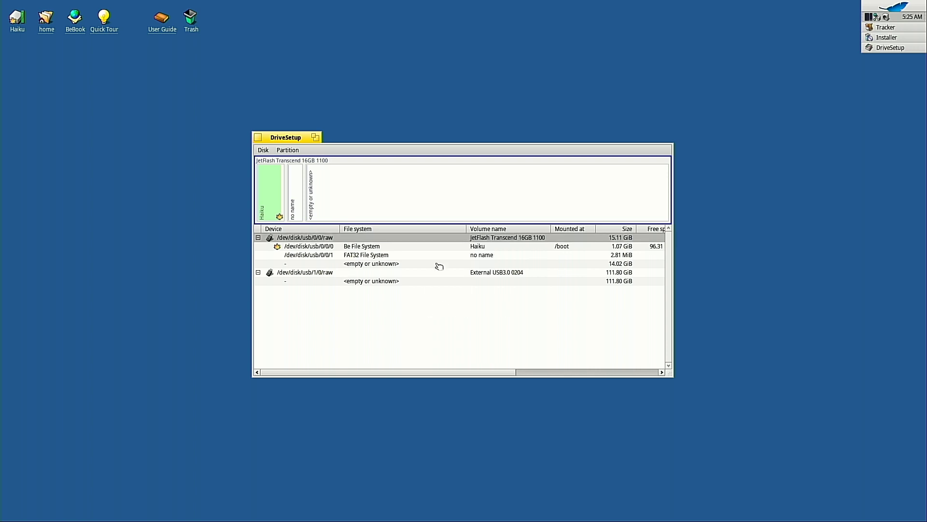
pyautogui.rightClick(419, 242)
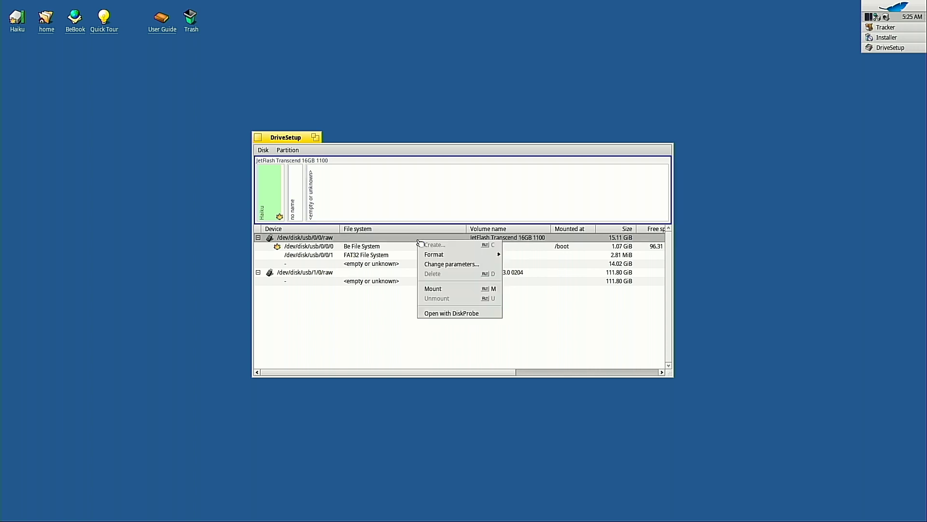
pyautogui.click(437, 313)
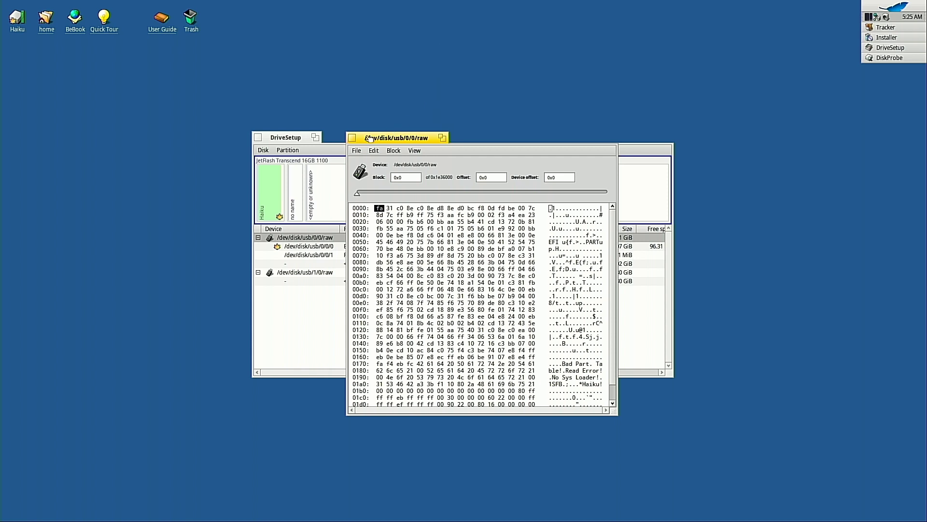
pyautogui.click(352, 137)
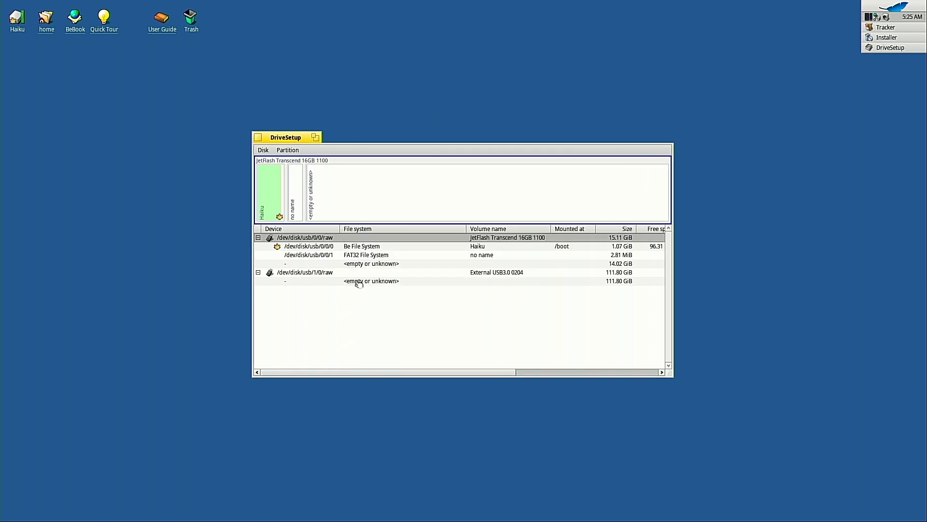
# Step: Create an unnamed Be File System partition of about 110.94 GiB in External USB3.0 0204's empty space and write the changes to disk
pyautogui.rightClick(358, 283)
pyautogui.click(369, 288)
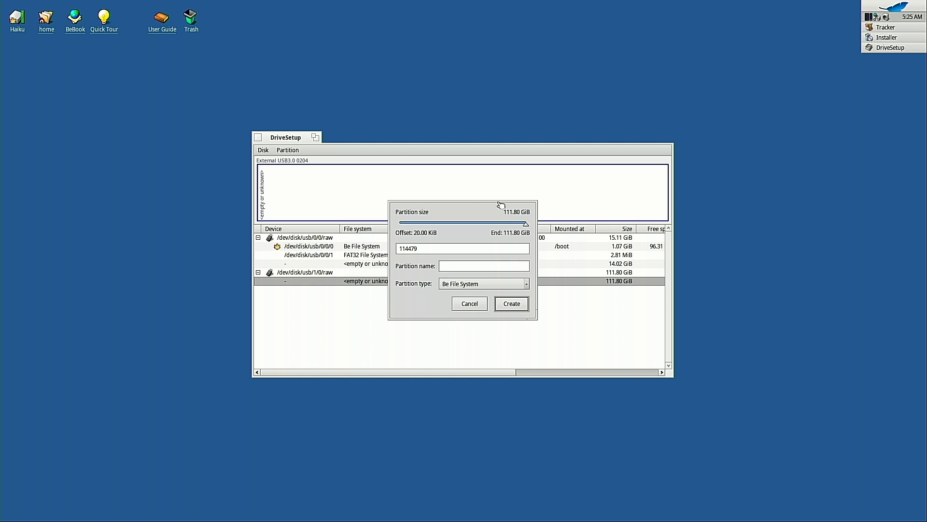
pyautogui.moveTo(501, 204); pyautogui.dragTo(792, 285)
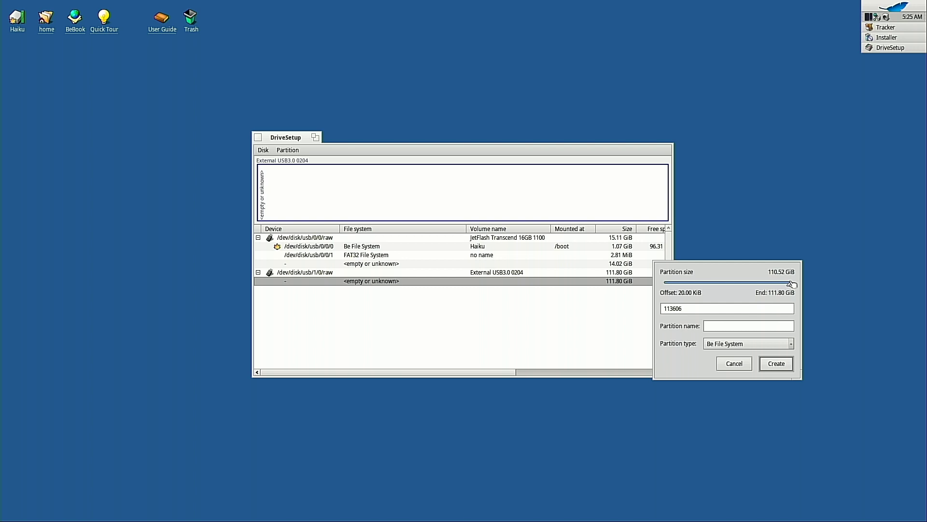
pyautogui.click(737, 328)
pyautogui.click(772, 368)
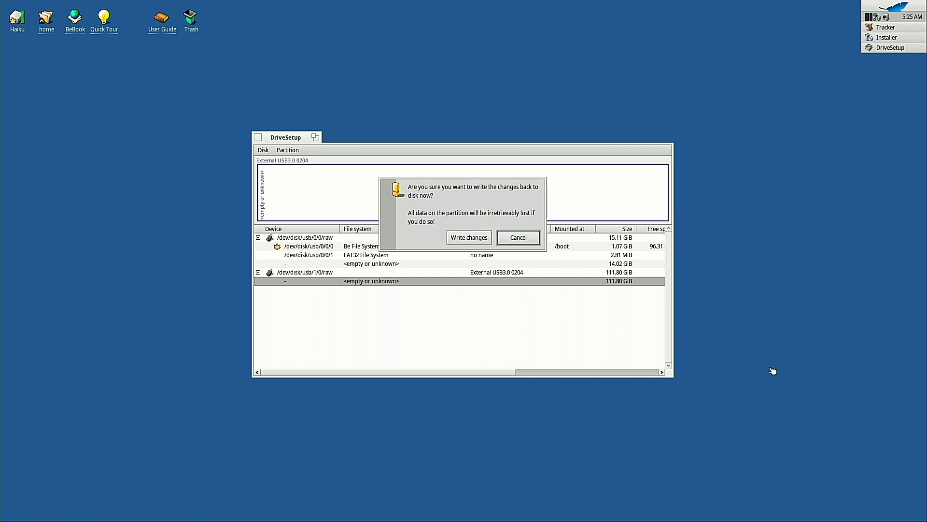
pyautogui.click(453, 238)
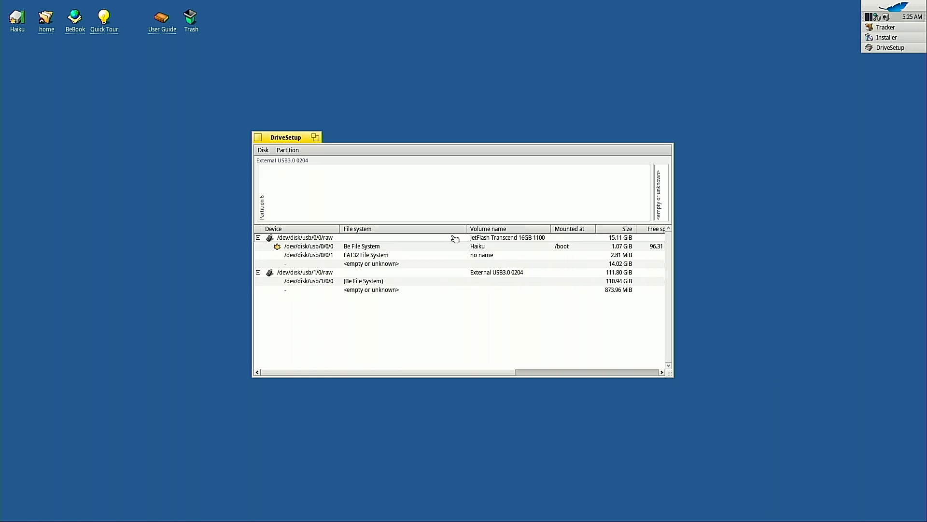
# Step: Create an unnamed 873 MiB EFI system data partition in External USB3.0 0204's remaining empty space and write the changes to disk
pyautogui.click(401, 283)
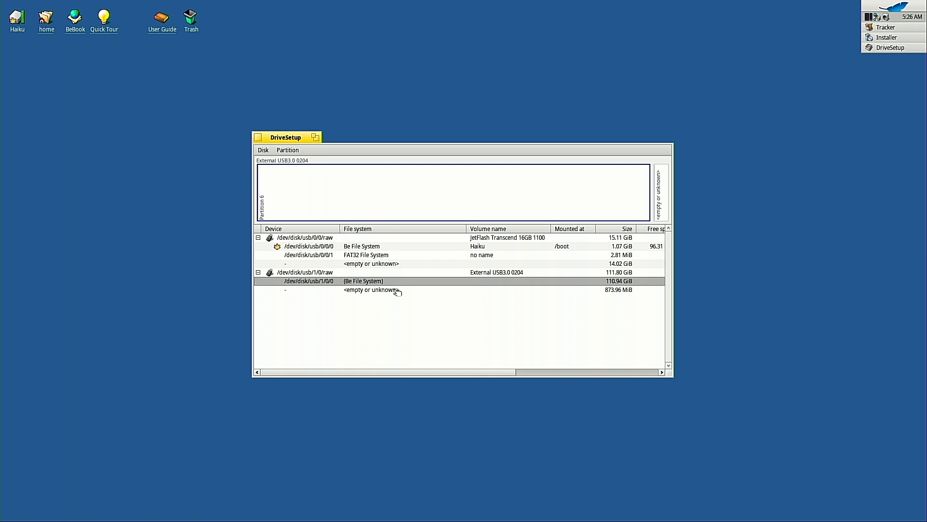
pyautogui.click(396, 291)
pyautogui.rightClick(395, 292)
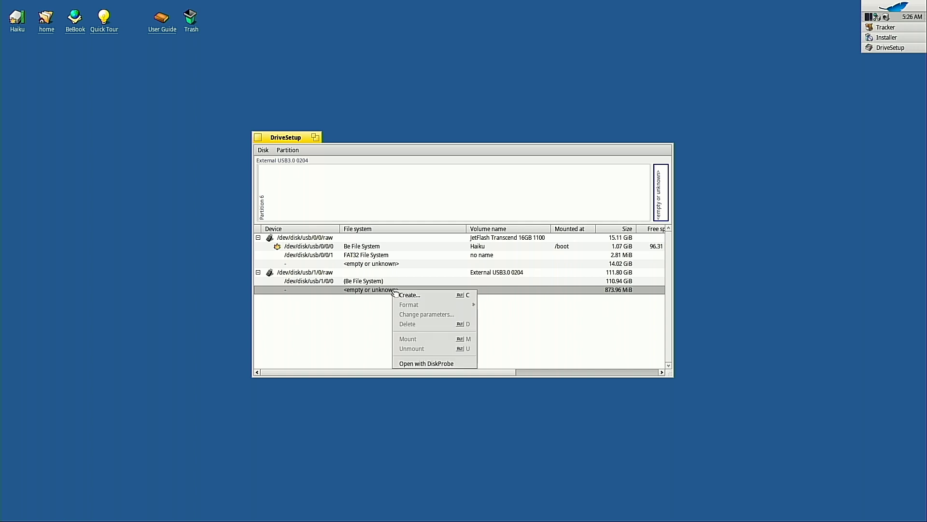
pyautogui.click(402, 299)
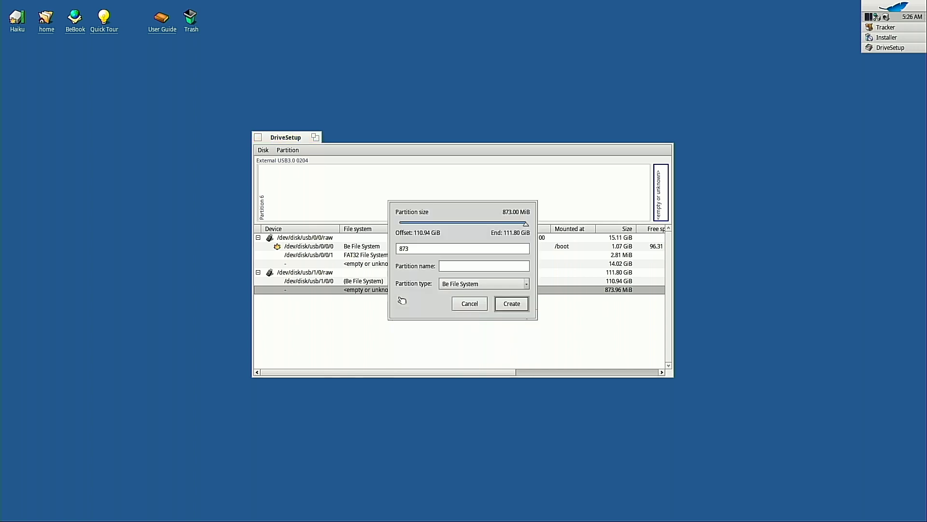
pyautogui.click(462, 264)
pyautogui.click(471, 286)
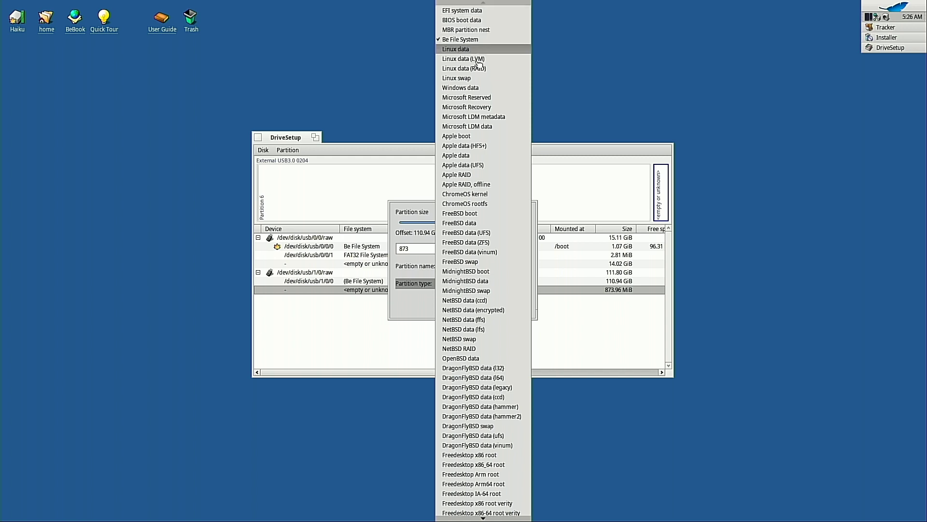
pyautogui.click(502, 11)
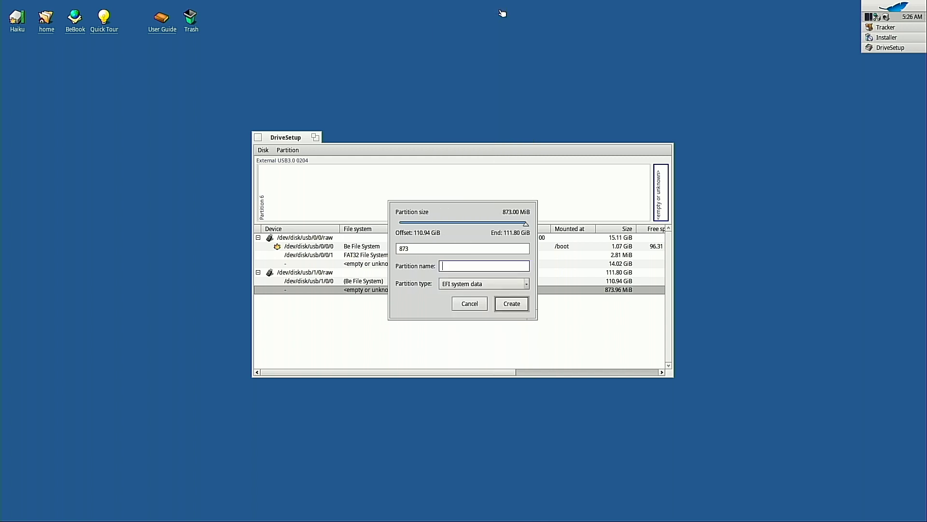
pyautogui.click(512, 304)
pyautogui.click(480, 241)
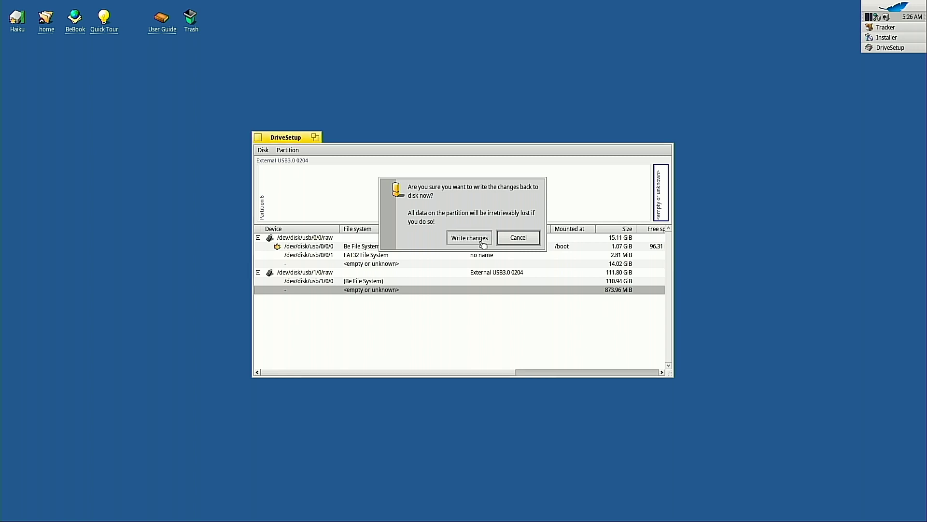
# Step: Set up a FAT32 format of the EFI system data partition with an empty volume name and 32 FAT bits
pyautogui.rightClick(376, 294)
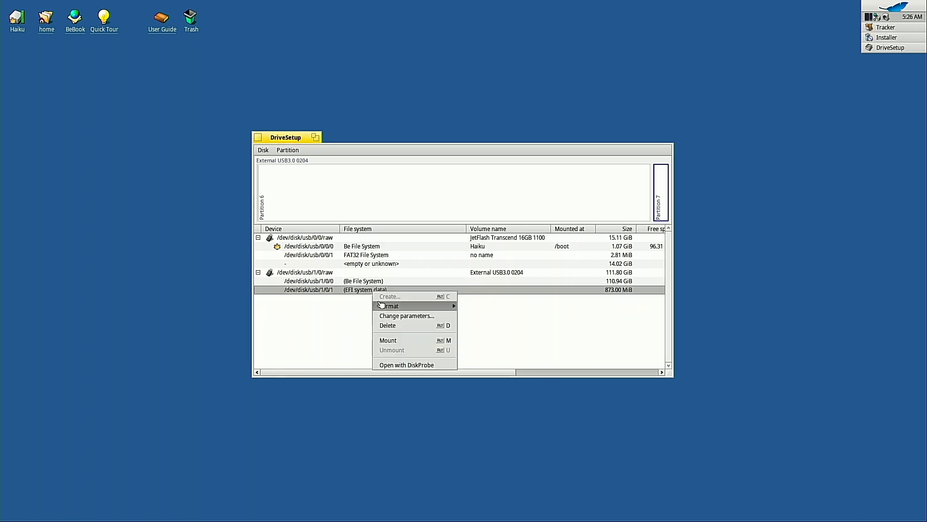
pyautogui.moveTo(381, 305)
pyautogui.click(501, 339)
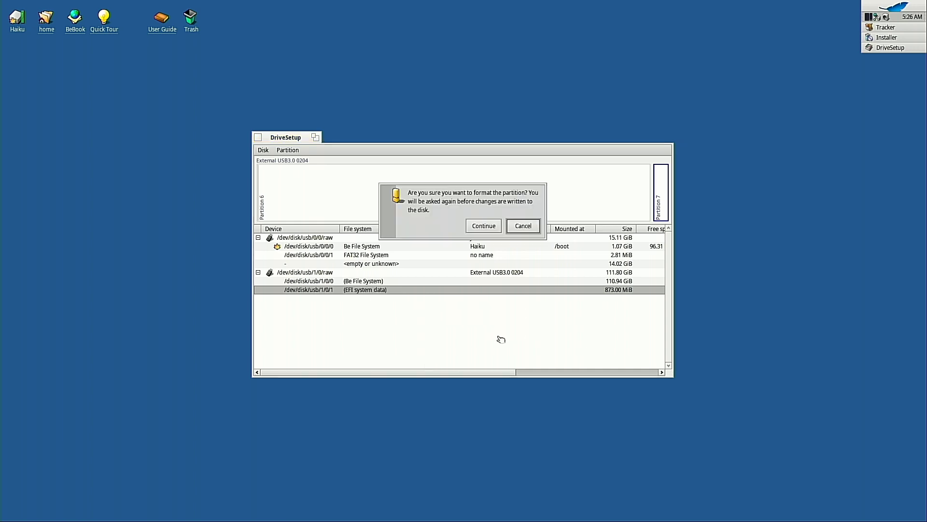
pyautogui.click(495, 227)
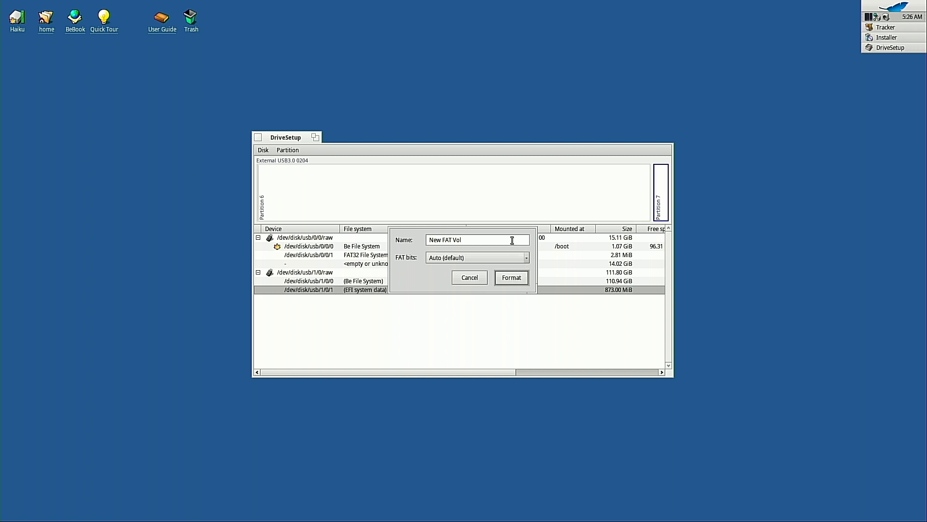
pyautogui.tripleClick(428, 240)
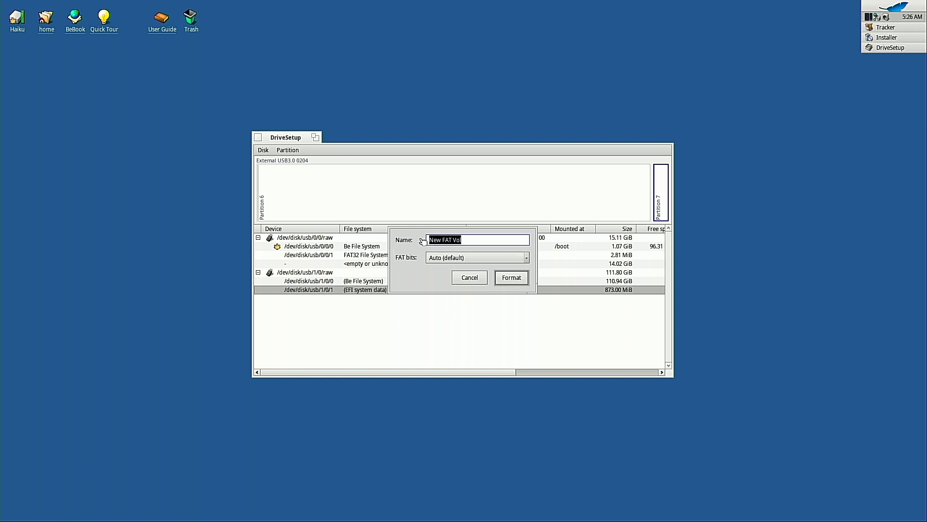
pyautogui.press('BackSpace')
pyautogui.click(456, 257)
pyautogui.click(468, 286)
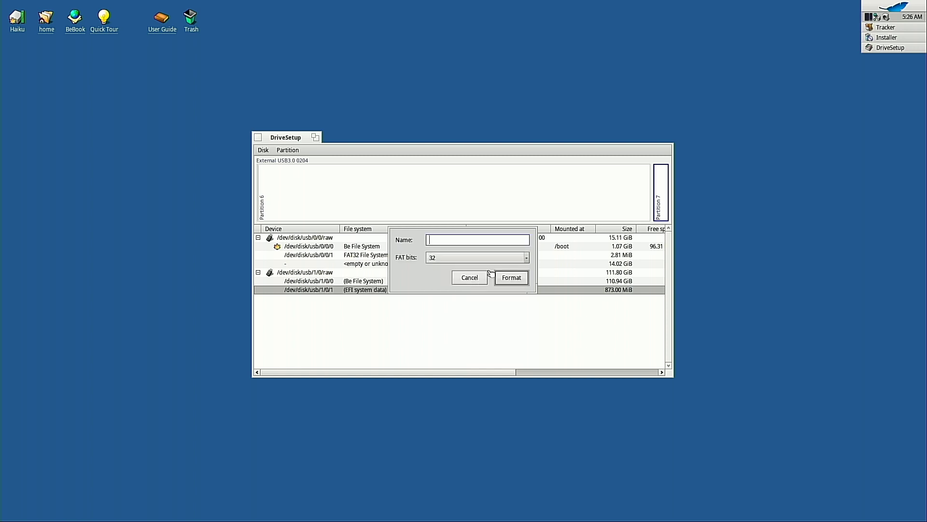
# Step: Run the format of the EFI system data partition and write the changes to disk
pyautogui.click(504, 261)
pyautogui.click(503, 249)
pyautogui.click(502, 277)
pyautogui.click(485, 240)
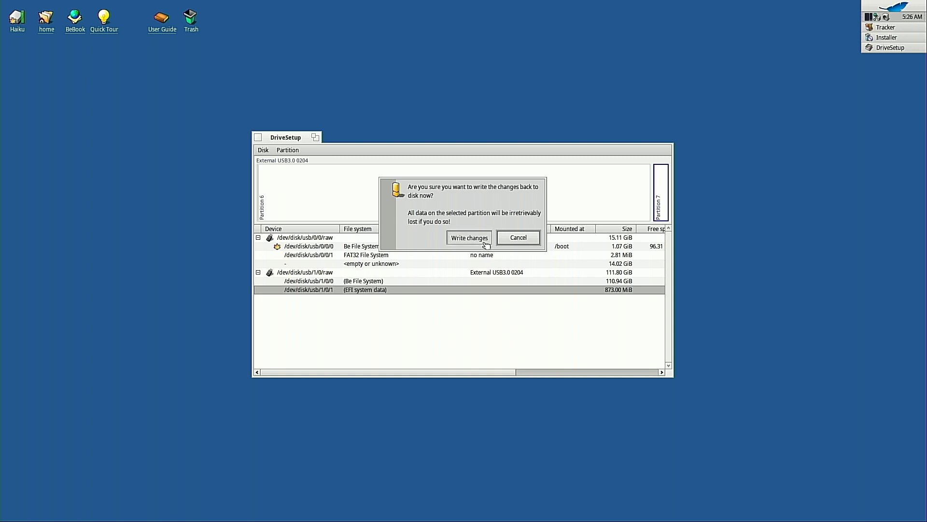
pyautogui.click(523, 215)
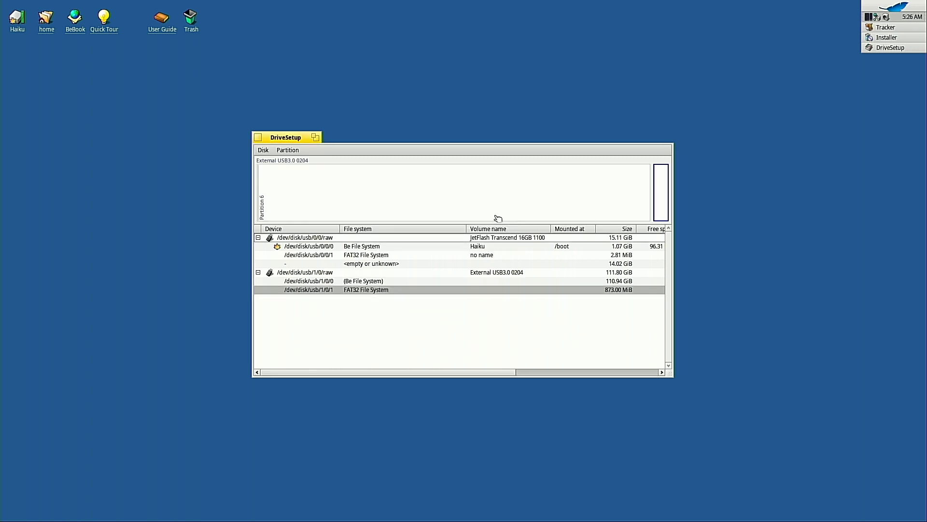
# Step: Rescan the disks and review the file systems available for formatting the selected FAT32 partition
pyautogui.click(260, 151)
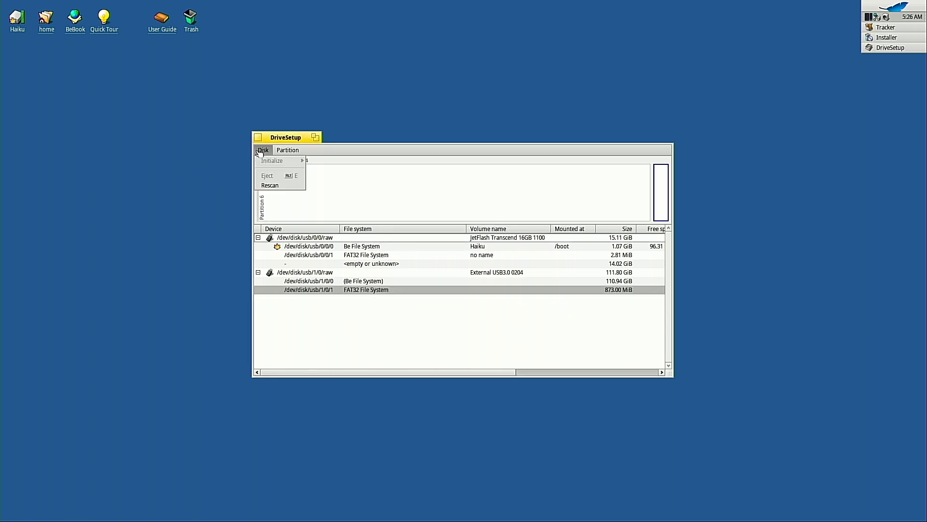
pyautogui.click(265, 189)
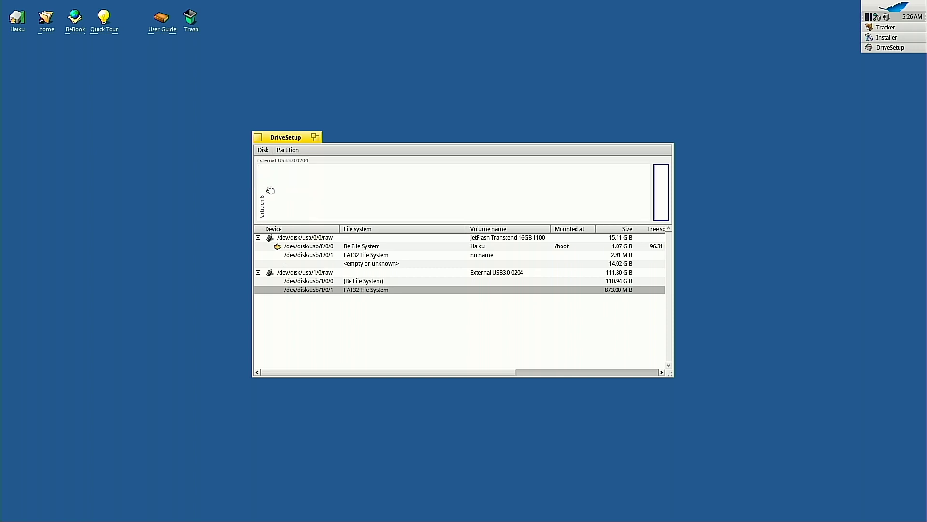
pyautogui.click(263, 151)
pyautogui.moveTo(289, 150)
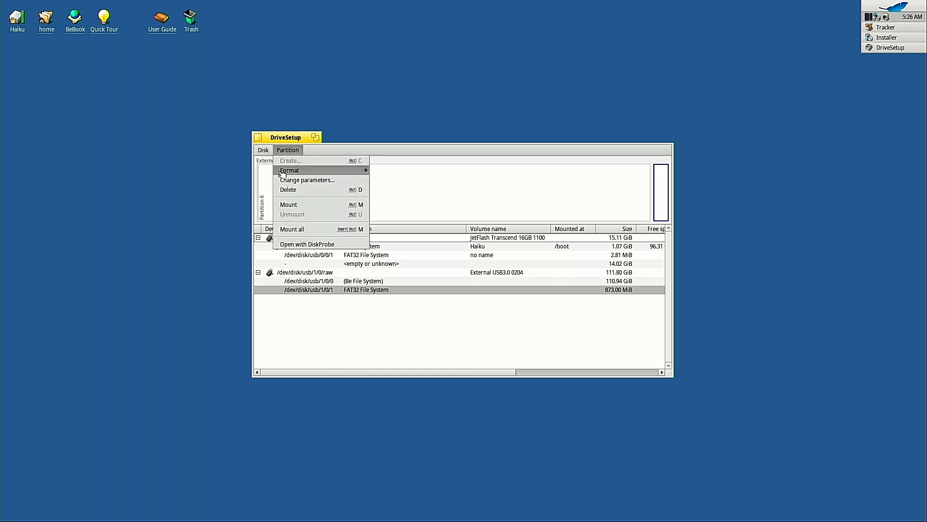
pyautogui.moveTo(319, 170)
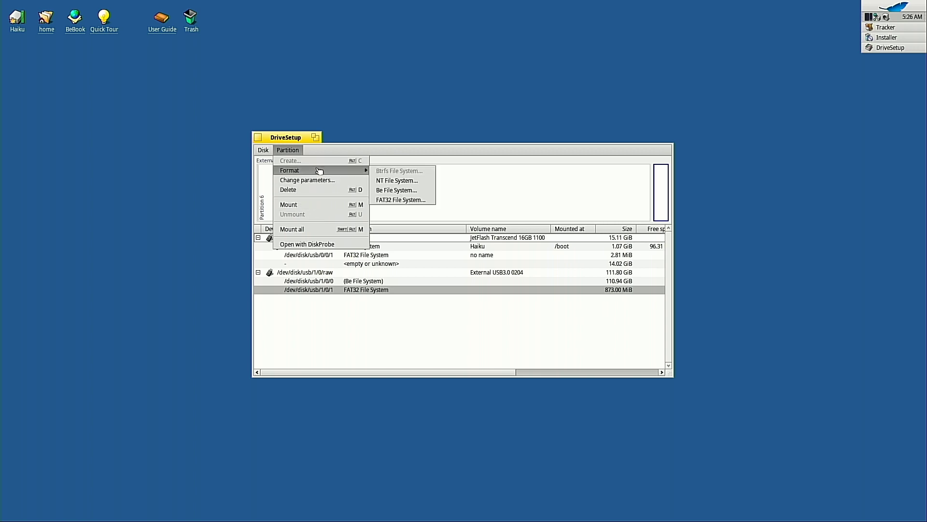
pyautogui.click(391, 149)
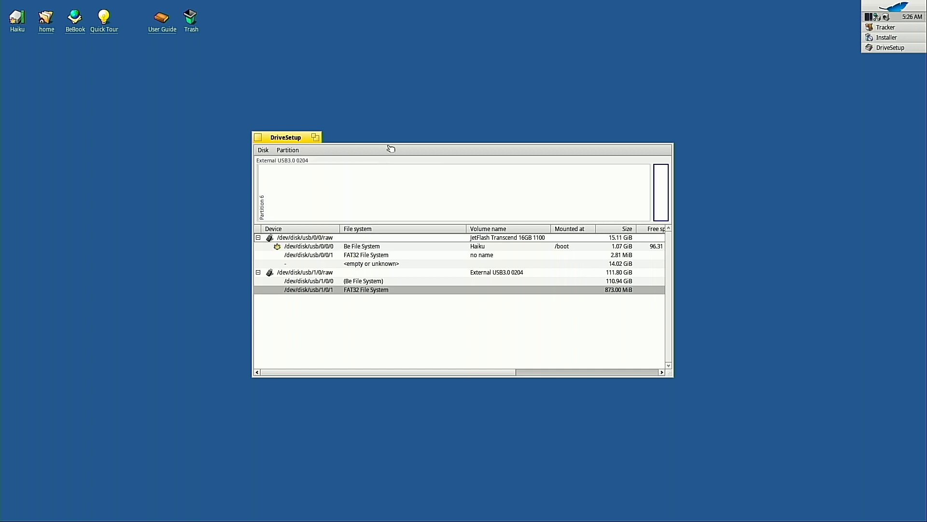
# Step: Close DriveSetup and check which partitions the Installer offers as installation targets
pyautogui.click(261, 139)
pyautogui.click(406, 280)
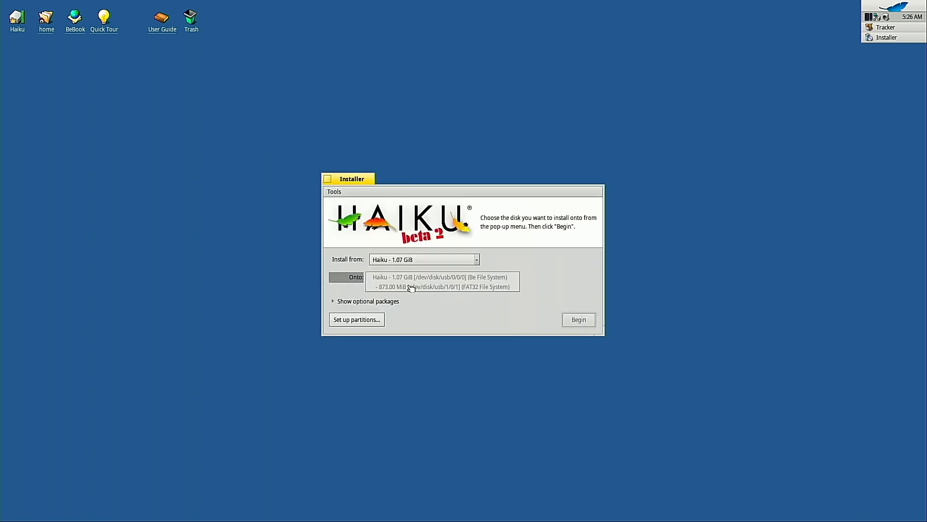
pyautogui.click(410, 289)
pyautogui.click(410, 279)
# Step: Reopen DriveSetup and format the 110.94 GiB partition with the Be File System, named Haiku, with 2048 block size and query support
pyautogui.click(361, 319)
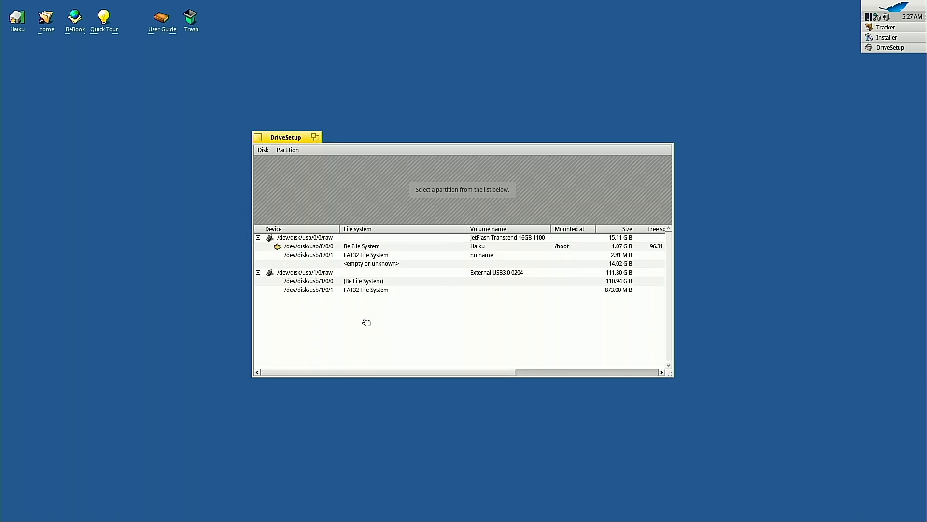
pyautogui.click(370, 284)
pyautogui.rightClick(370, 284)
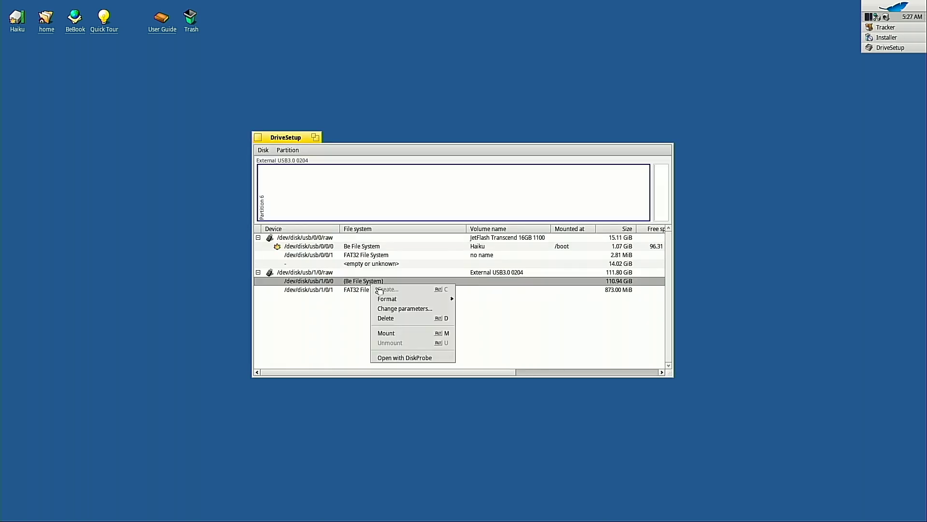
pyautogui.moveTo(388, 299)
pyautogui.click(502, 327)
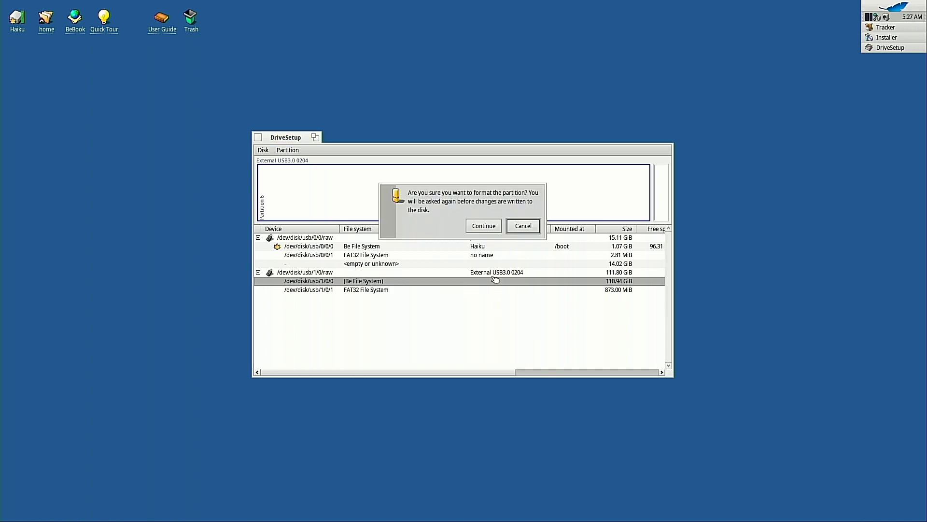
pyautogui.click(492, 223)
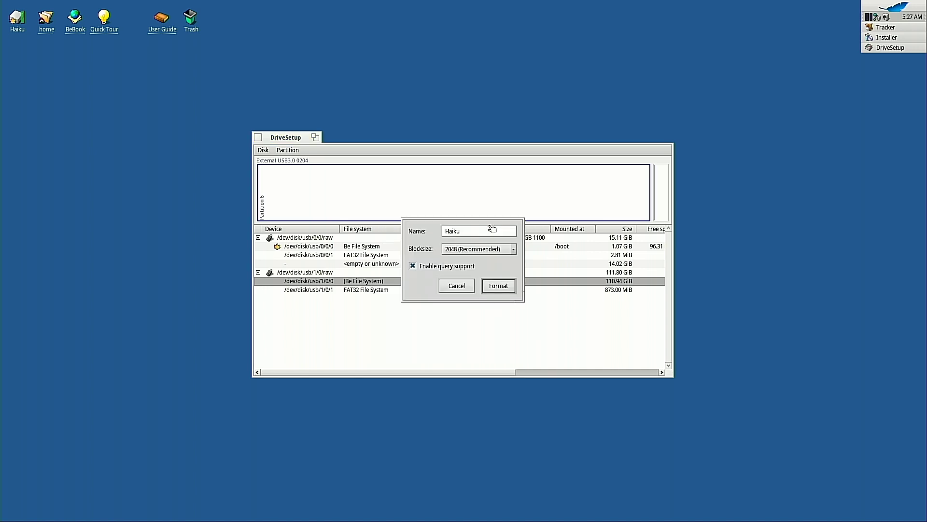
pyautogui.click(502, 291)
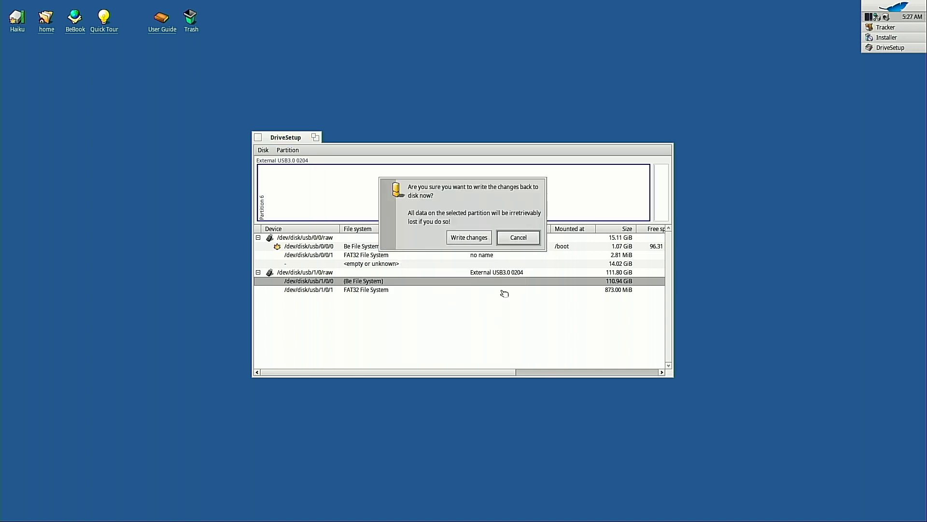
pyautogui.click(485, 244)
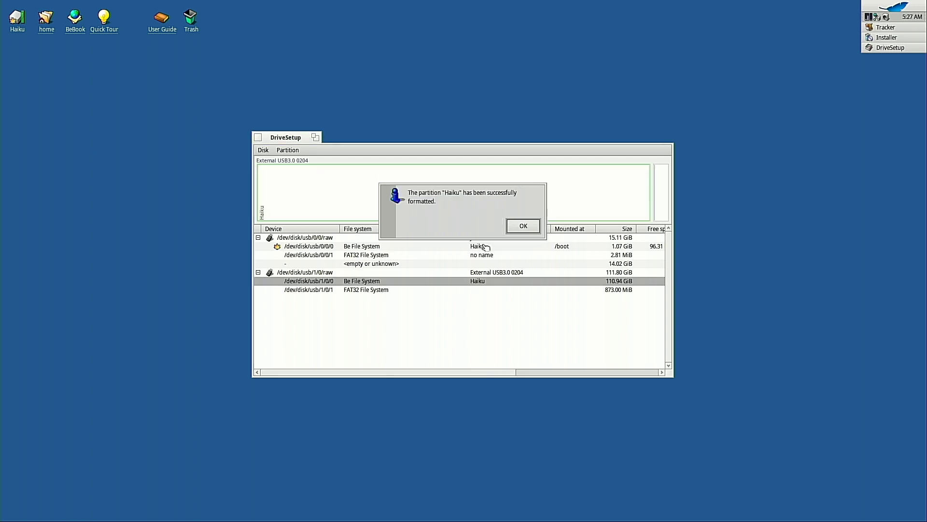
pyautogui.click(526, 226)
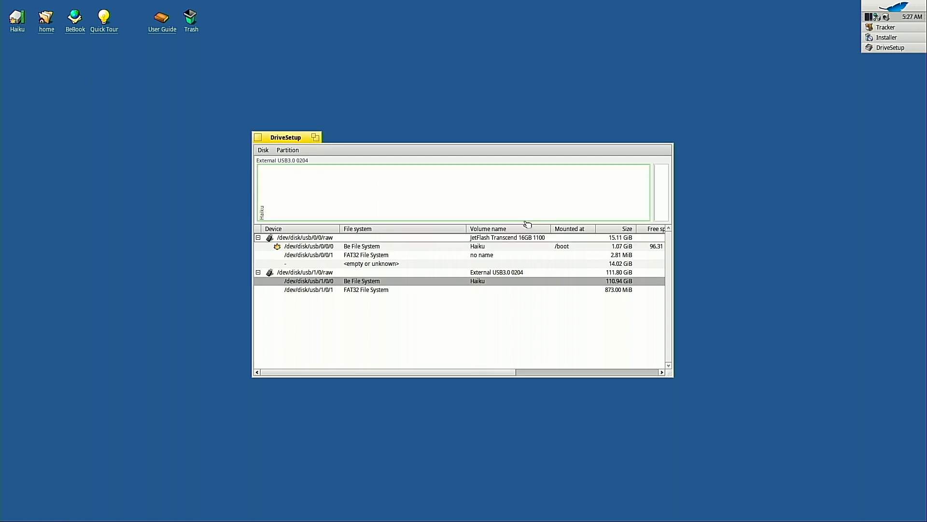
# Step: Return to the Installer, choose the 110.94 GiB Haiku partition as the installation target, and show the optional packages
pyautogui.click(667, 201)
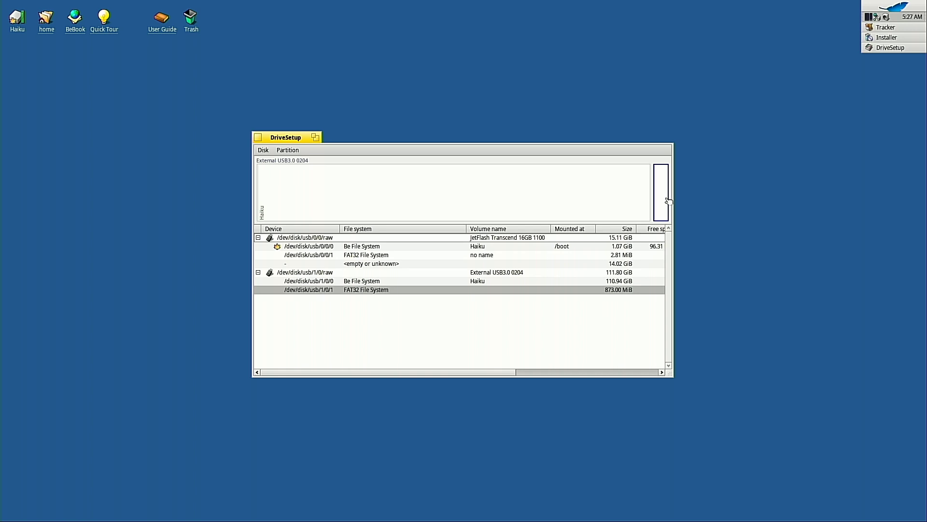
pyautogui.click(511, 204)
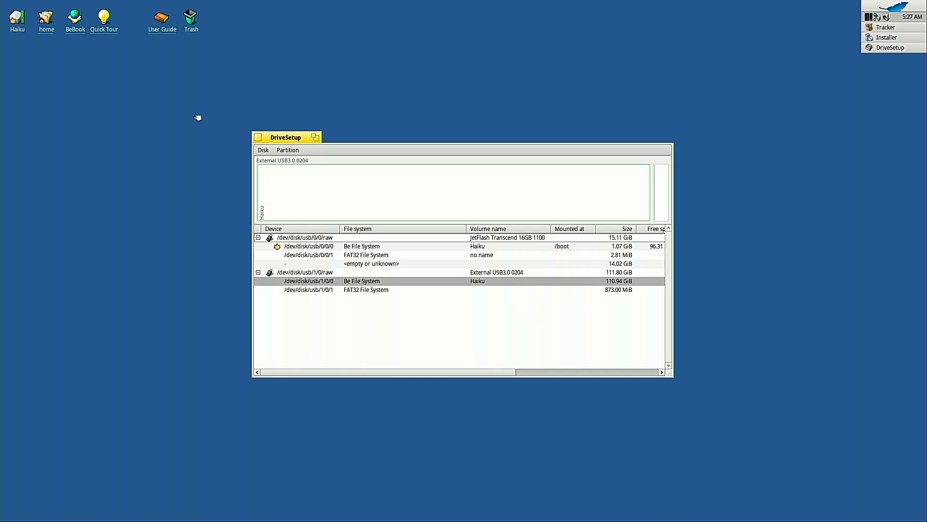
pyautogui.click(258, 138)
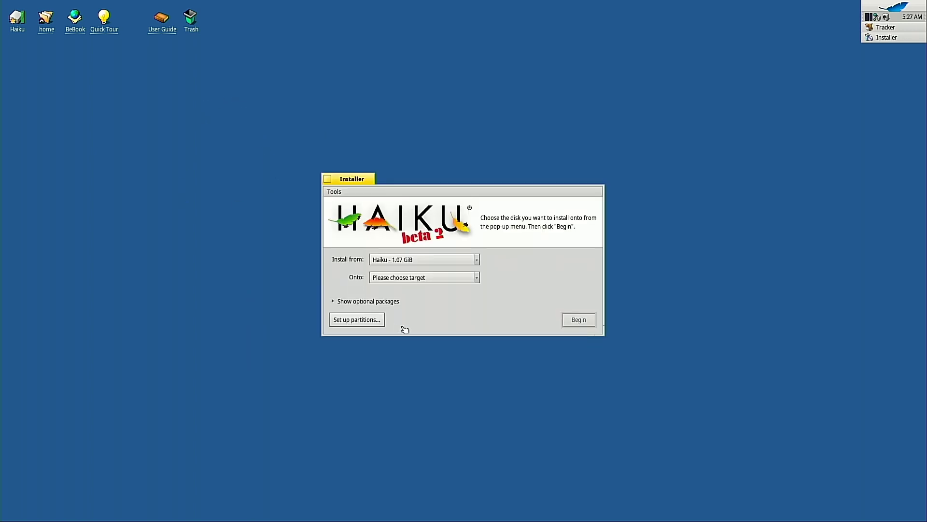
pyautogui.click(410, 278)
pyautogui.click(411, 288)
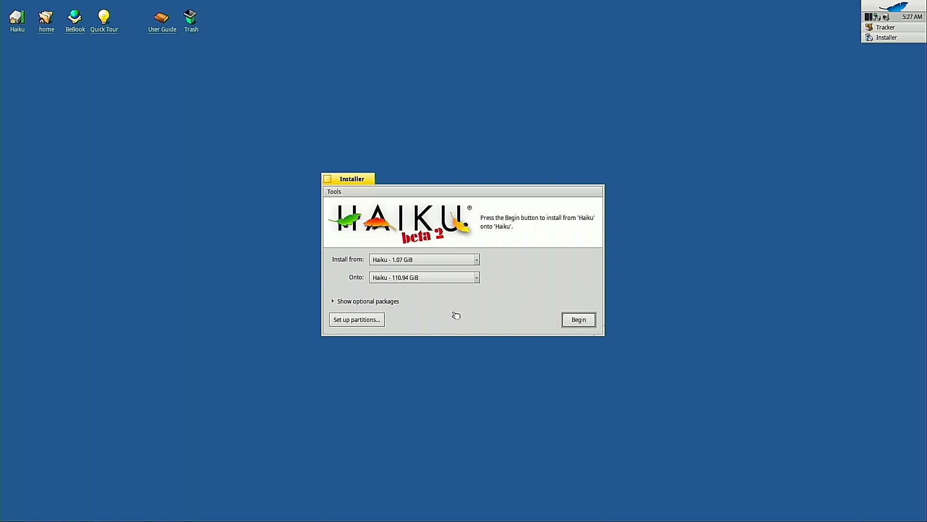
pyautogui.click(394, 303)
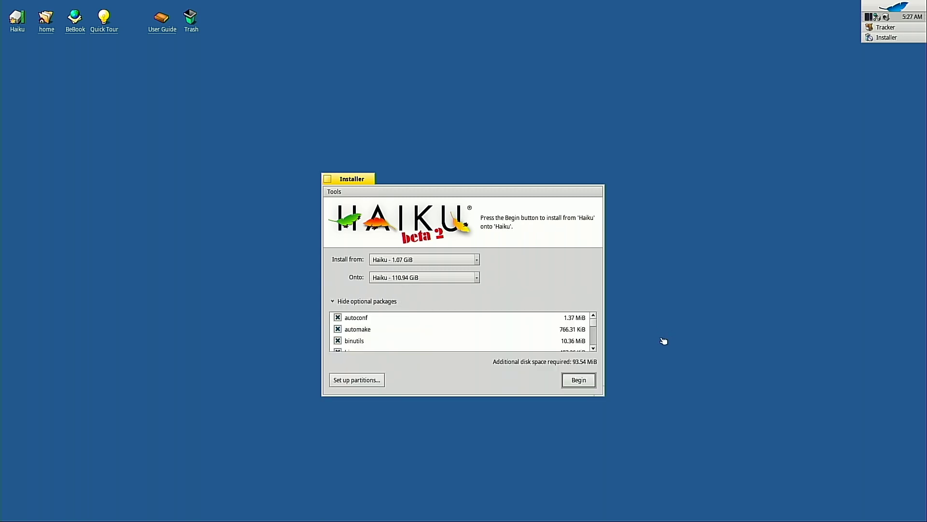
# Step: Review the optional packages, install Haiku onto the 110.94 GiB Haiku partition, and quit the Installer
pyautogui.click(597, 347)
pyautogui.moveTo(596, 347); pyautogui.dragTo(597, 347)
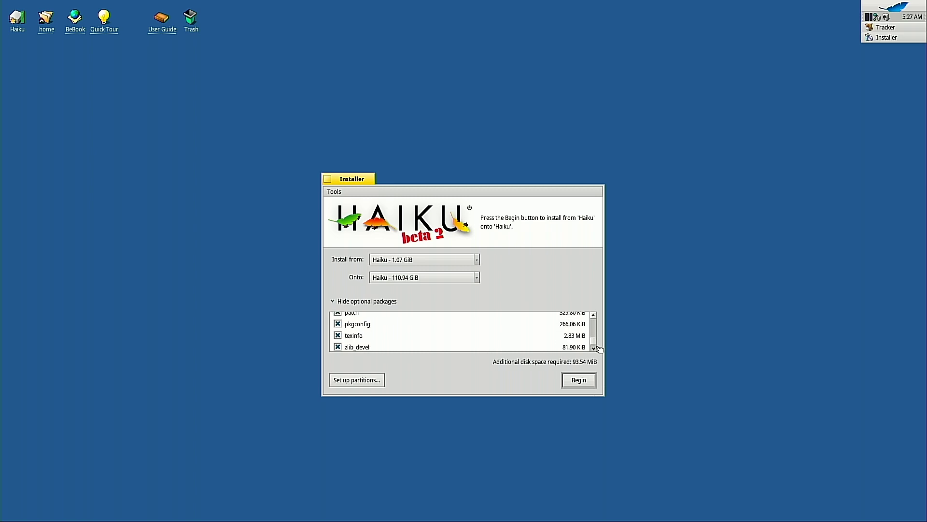
pyautogui.click(579, 380)
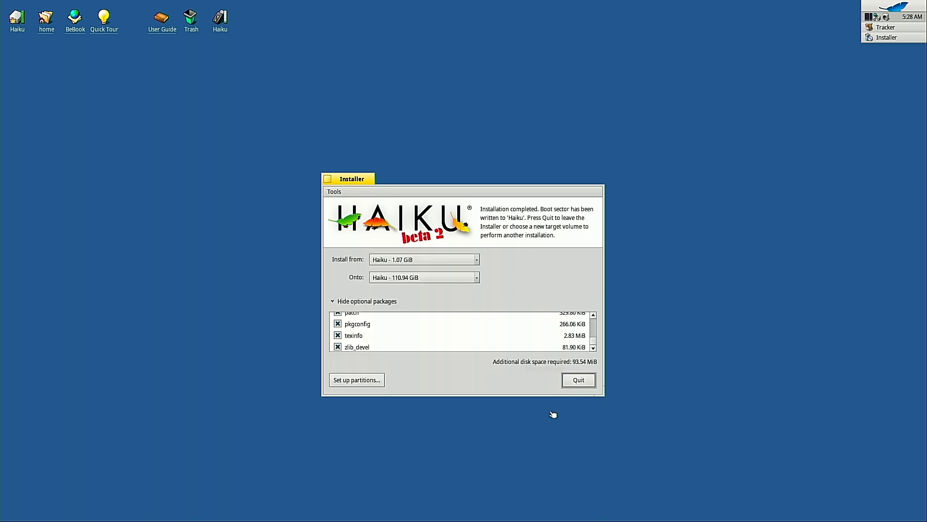
pyautogui.click(577, 379)
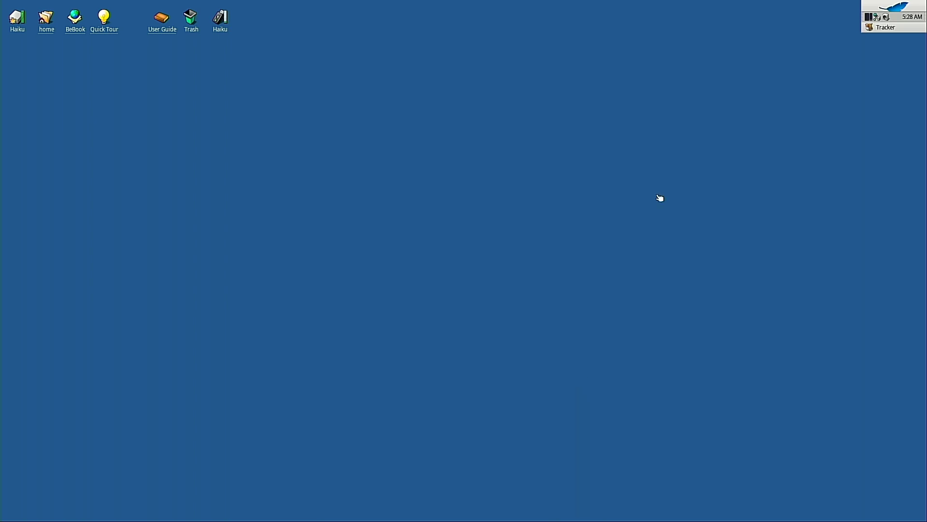
# Step: Power off the live Haiku system
pyautogui.click(913, 8)
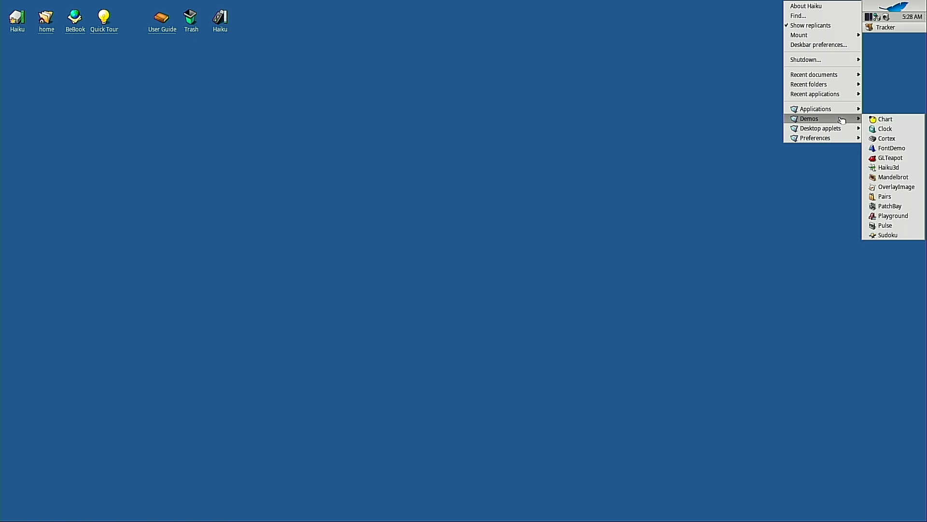
pyautogui.moveTo(840, 60)
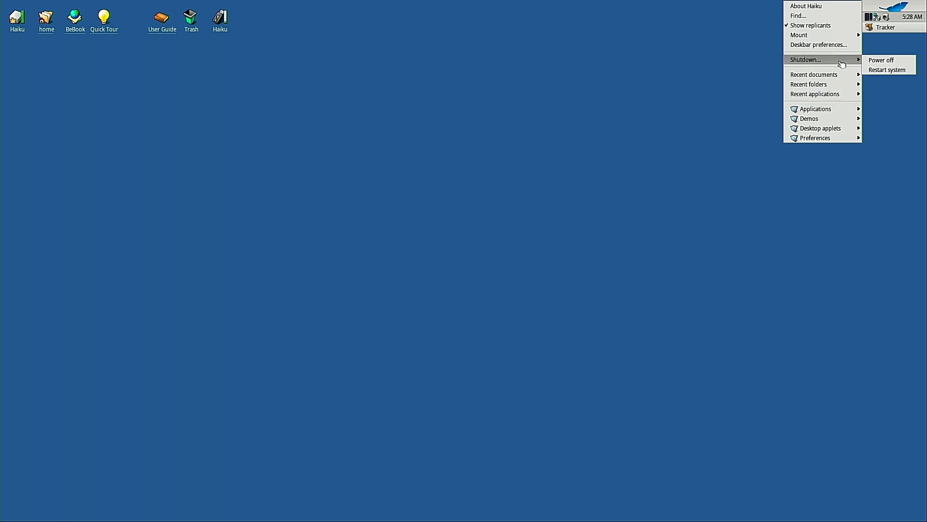
pyautogui.click(878, 61)
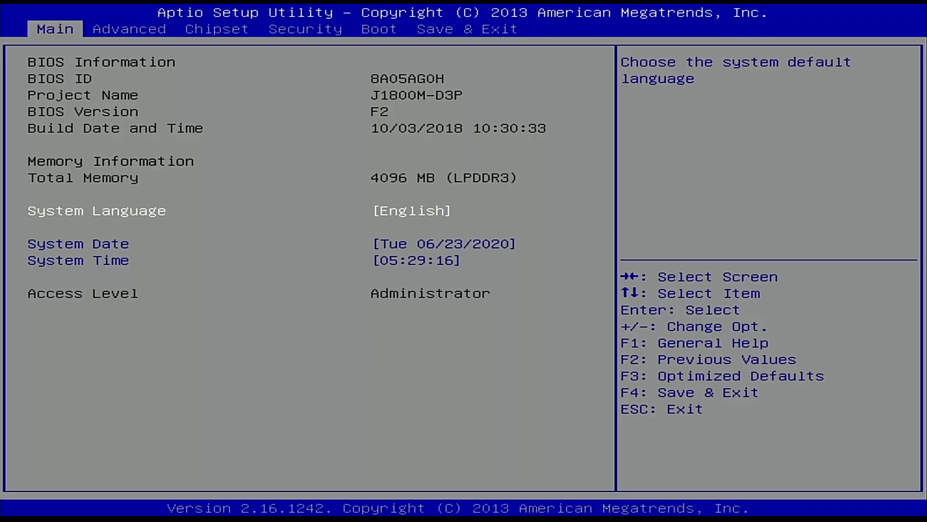
# Step: In the BIOS setup, set Boot Option #1 to ExternalUSB3.0 0204
pyautogui.press('Right')
pyautogui.press('Right')
pyautogui.press('Right')
pyautogui.press('Right')
pyautogui.press('Right')
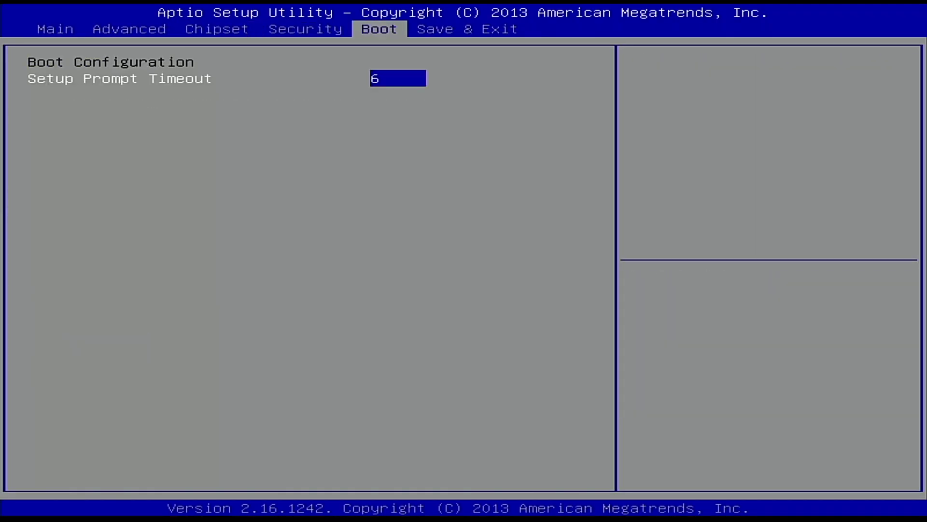
pyautogui.press('Down')
pyautogui.press('Left')
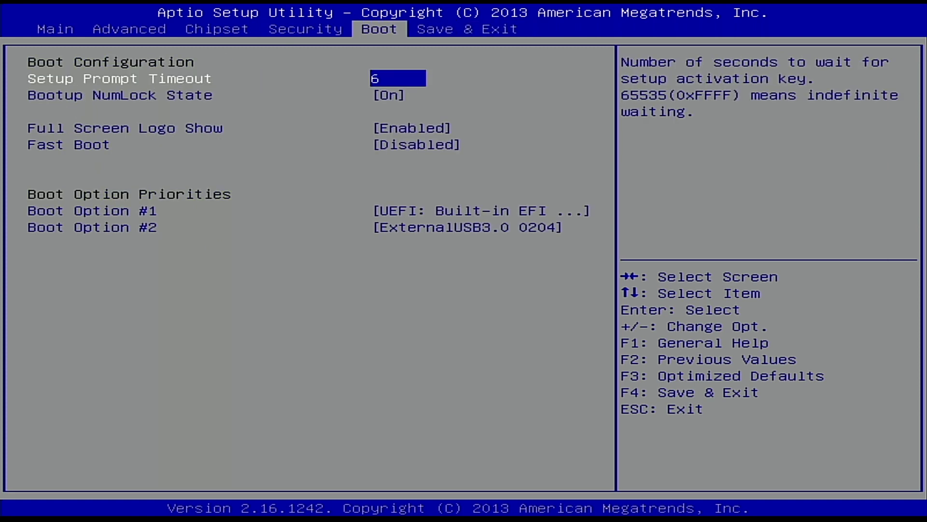
pyautogui.press('Down')
pyautogui.press('Down')
pyautogui.press('Down')
pyautogui.press('Down')
pyautogui.press('Down')
pyautogui.press('Up')
pyautogui.press('Return')
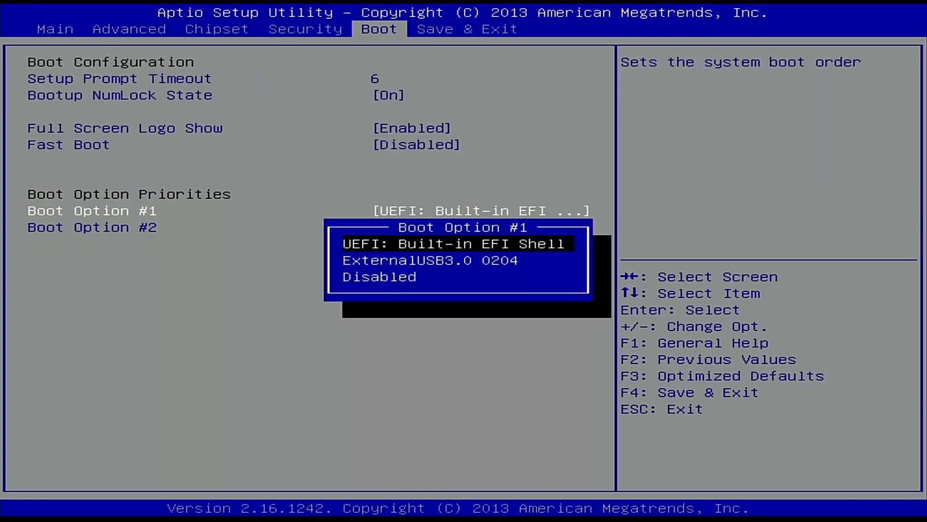
pyautogui.press('Down')
pyautogui.press('Return')
# Step: Save the BIOS changes and reset the computer to boot from the external USB disk
pyautogui.press('Right')
pyautogui.press('Down')
pyautogui.press('Down')
pyautogui.press('Down')
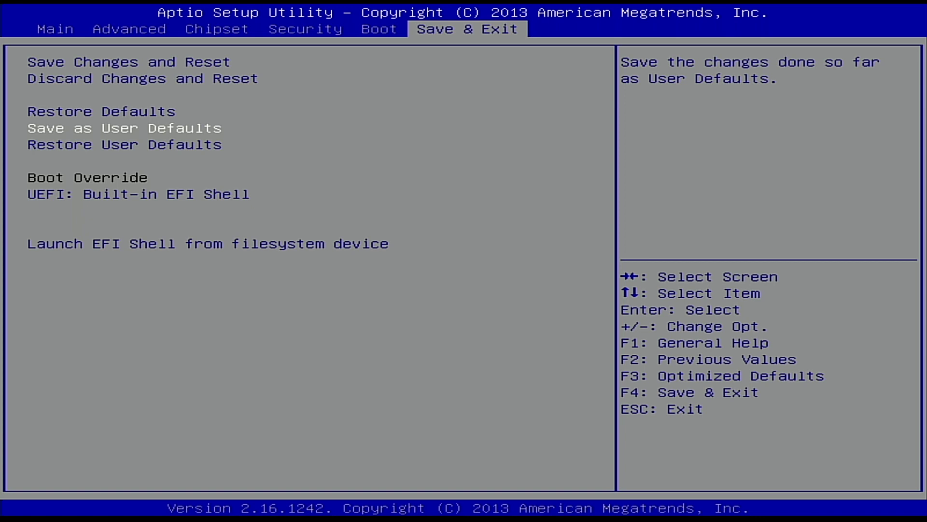
pyautogui.press('Up')
pyautogui.press('Up')
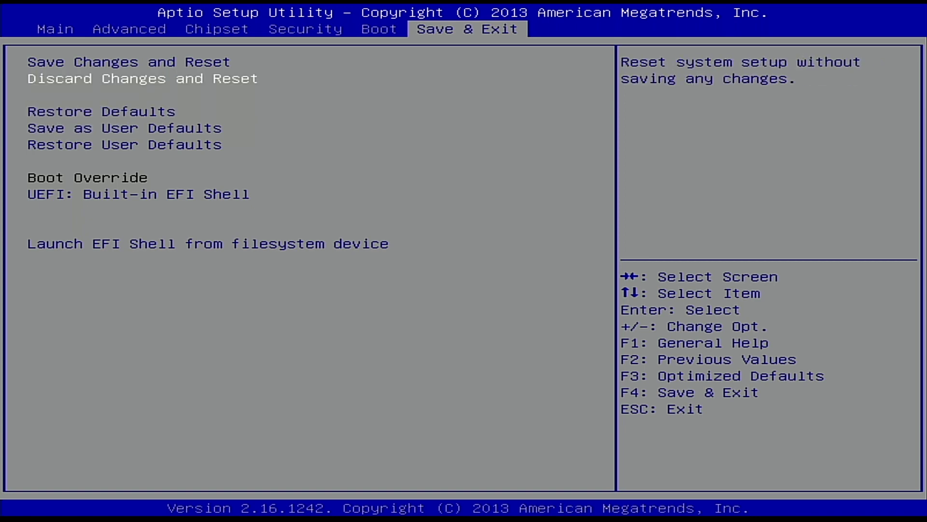
pyautogui.press('Up')
pyautogui.press('Return')
pyautogui.press('Return')
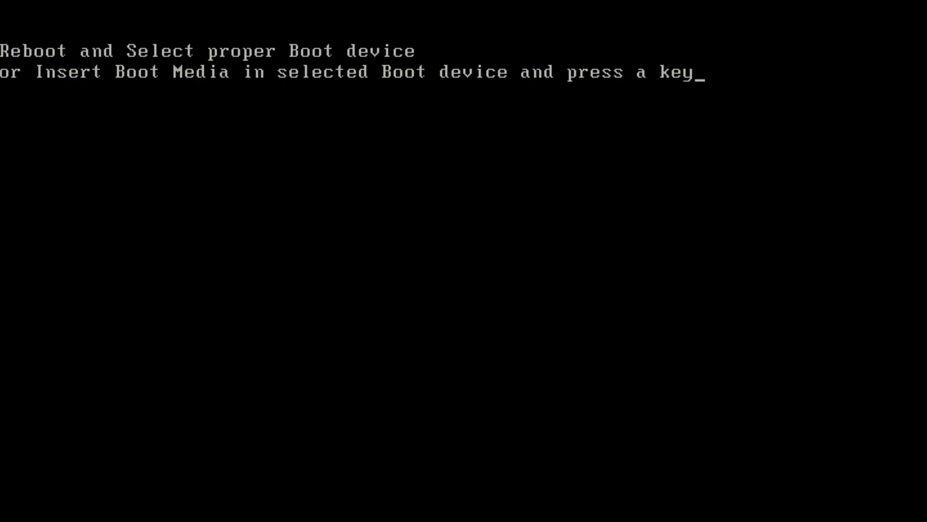
# Step: Try again to boot from the external USB disk at the boot device prompt
pyautogui.press('Return')
pyautogui.press('Return')
pyautogui.press('Return')
pyautogui.press('Return')
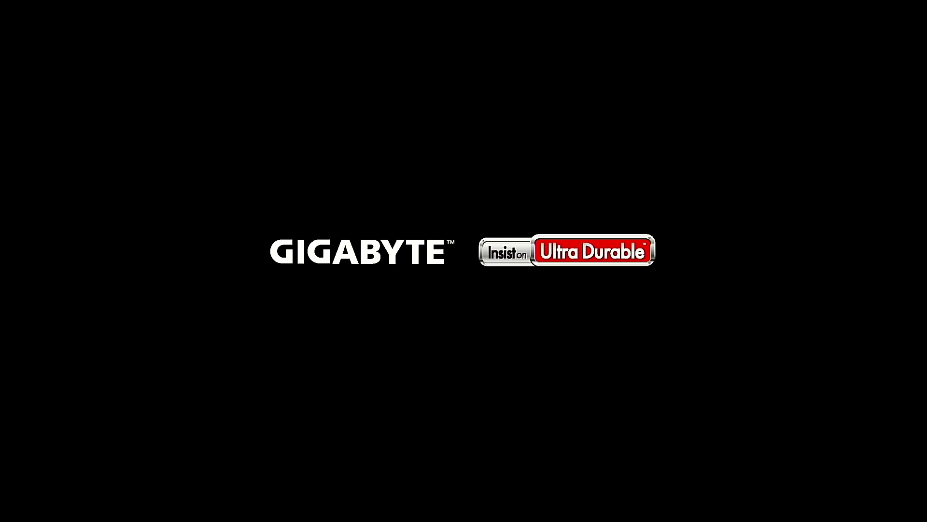
# Step: Enter the BIOS setup during startup and check the available boot override devices
pyautogui.press('Delete')
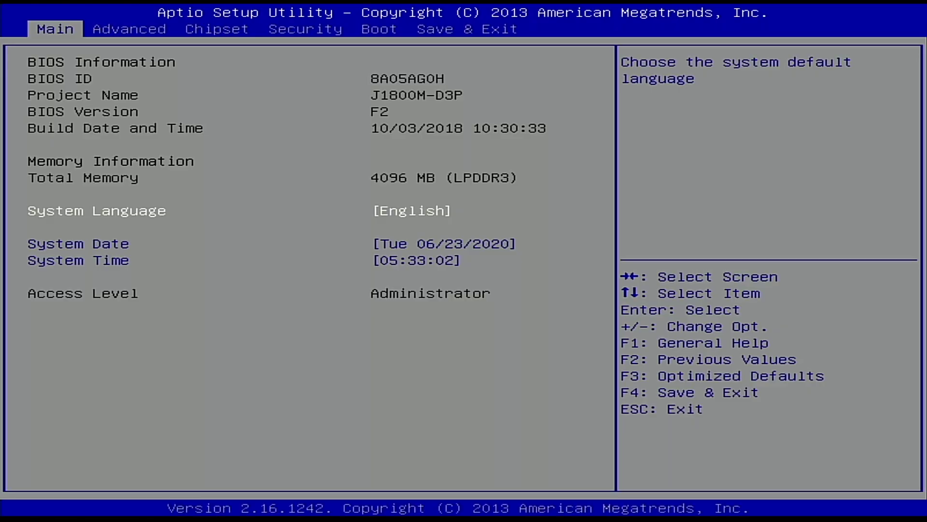
pyautogui.press('Right')
pyautogui.press('Right')
pyautogui.press('Right')
pyautogui.press('Right')
pyautogui.press('Right')
pyautogui.press('Down')
pyautogui.press('Down')
pyautogui.press('Down')
pyautogui.press('Down')
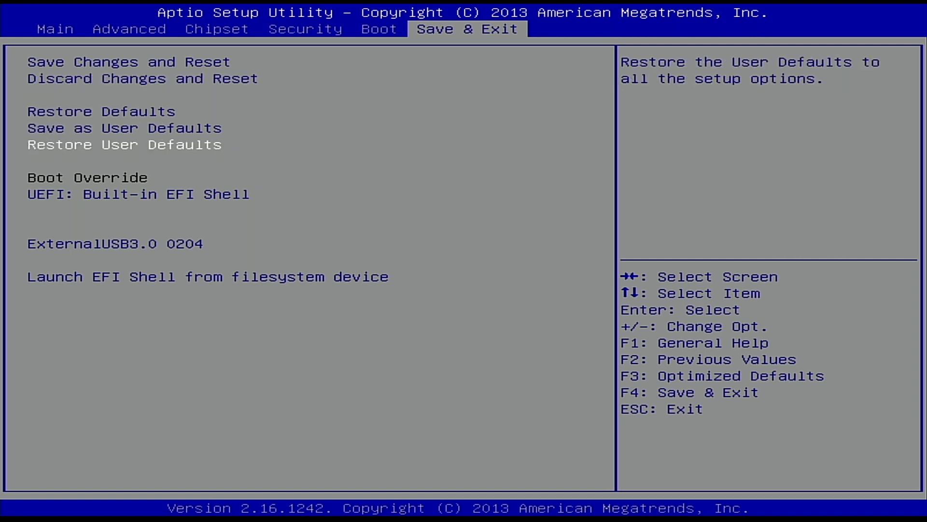
pyautogui.press('Down')
pyautogui.press('Down')
# Step: Set Boot Option #1 to the JetFlashTranscend USB stick in non-UEFI mode
pyautogui.press('Left')
pyautogui.press('Down')
pyautogui.press('Down')
pyautogui.press('Down')
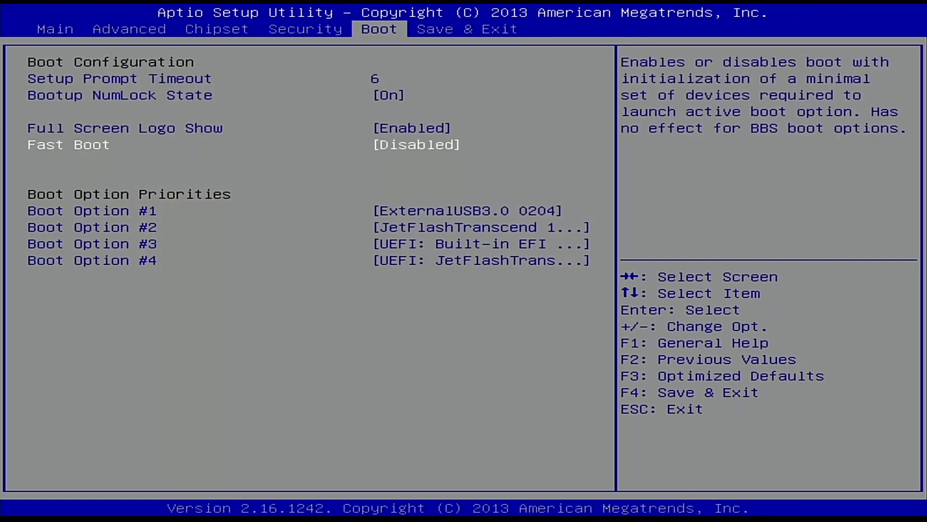
pyautogui.press('Down')
pyautogui.press('Down')
pyautogui.press('Up')
pyautogui.press('Return')
pyautogui.press('Down')
pyautogui.press('Return')
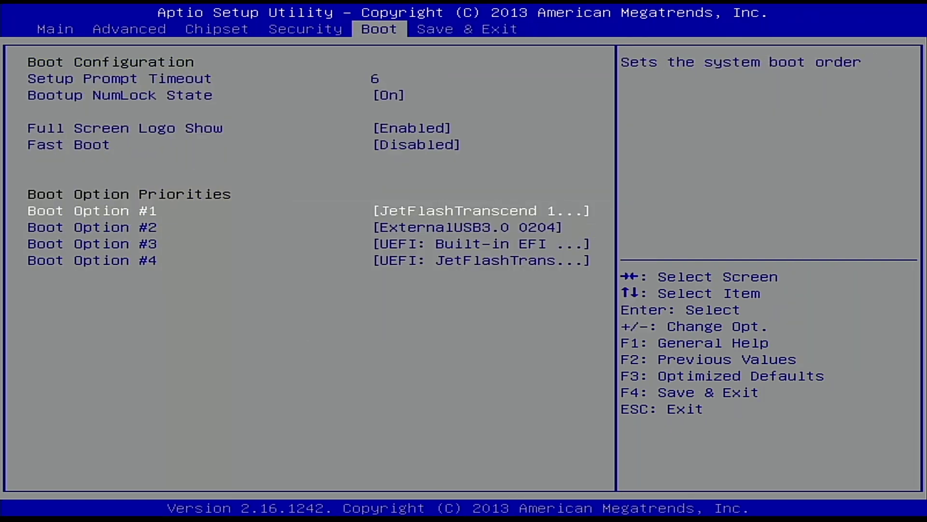
# Step: Save the BIOS changes and reset the computer to boot from the JetFlashTranscend stick
pyautogui.press('Right')
pyautogui.press('Up')
pyautogui.press('Up')
pyautogui.press('Up')
pyautogui.press('Up')
pyautogui.press('Up')
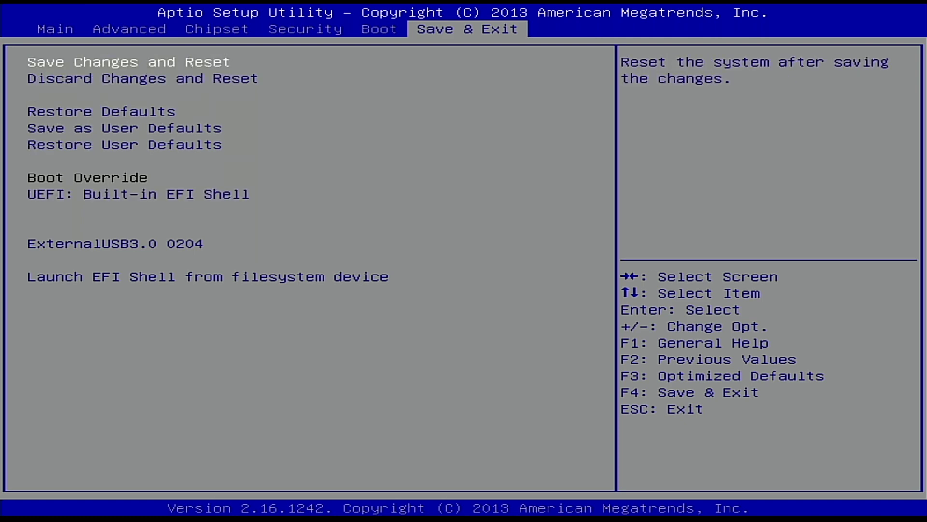
pyautogui.press('Return')
pyautogui.press('Return')
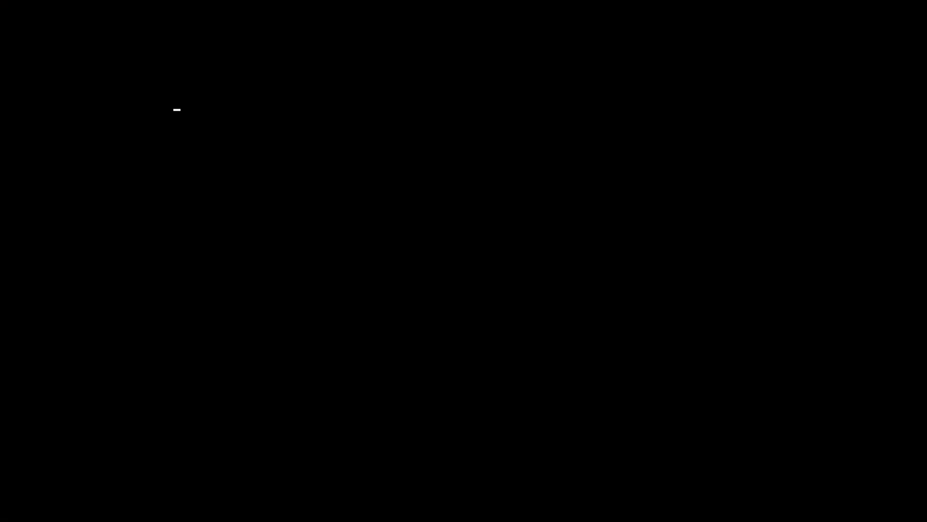
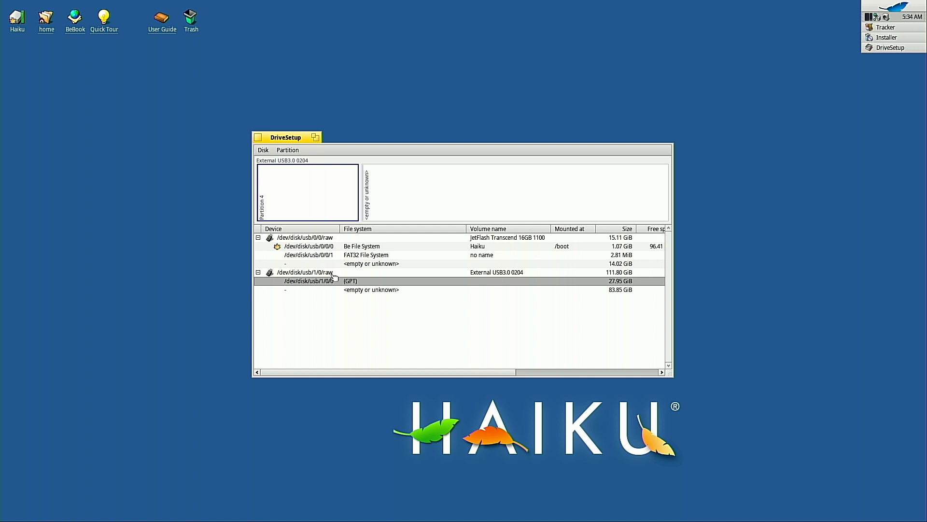
# Step: Initialize the whole External USB3.0 0204 disk with an Intel Partition Map and write the changes to disk
pyautogui.click(329, 291)
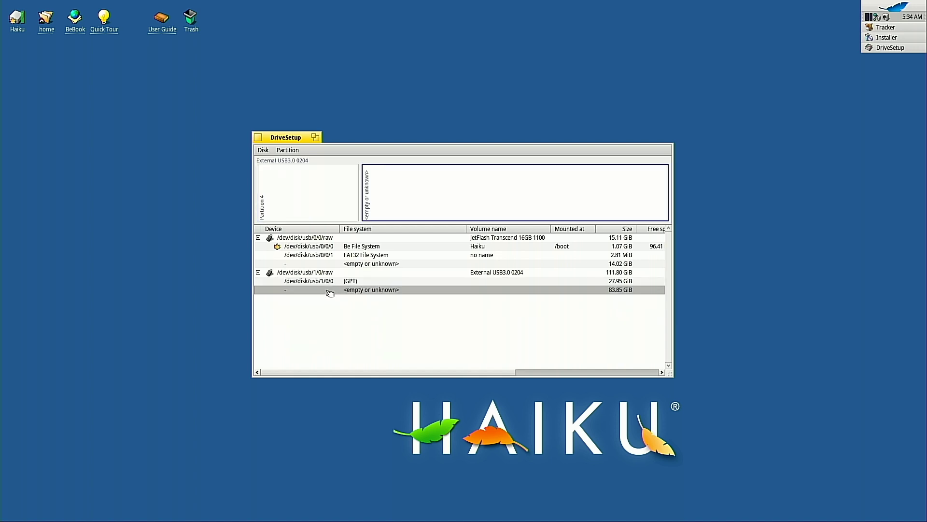
pyautogui.click(340, 273)
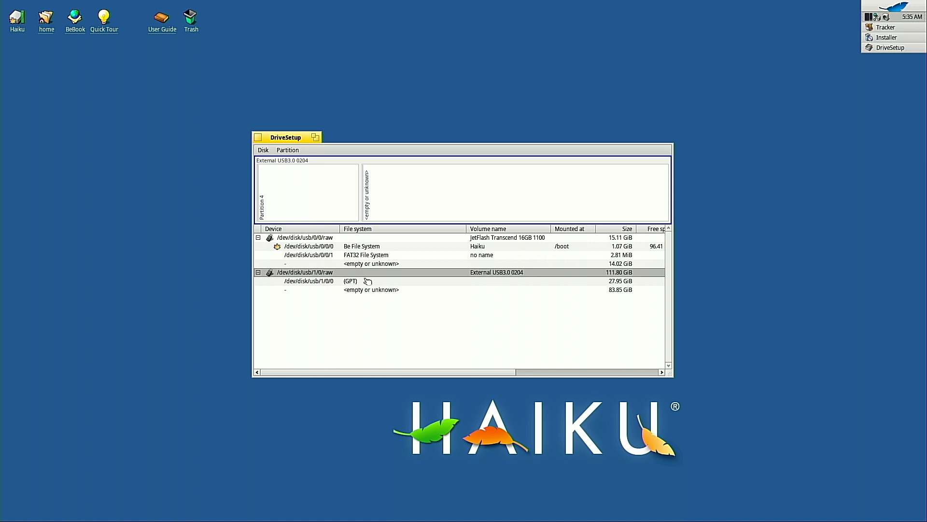
pyautogui.click(293, 151)
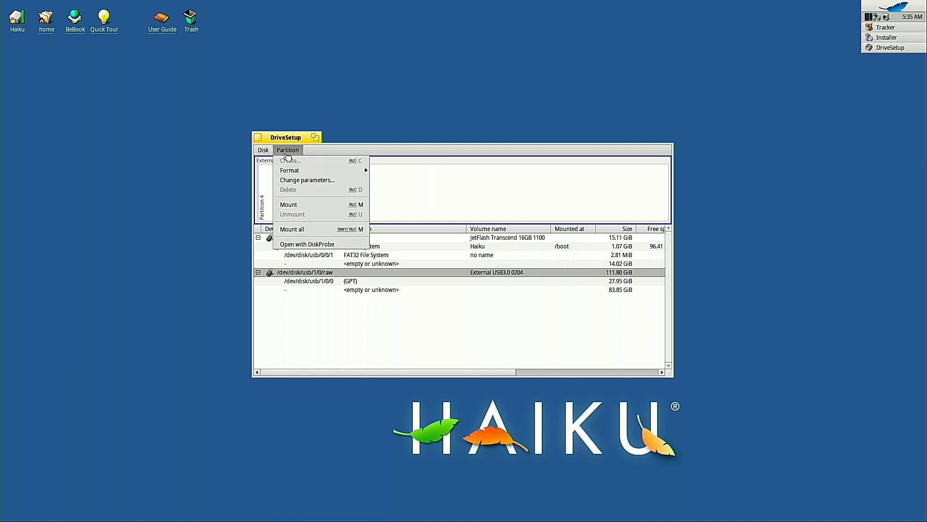
pyautogui.moveTo(261, 151)
pyautogui.moveTo(285, 160)
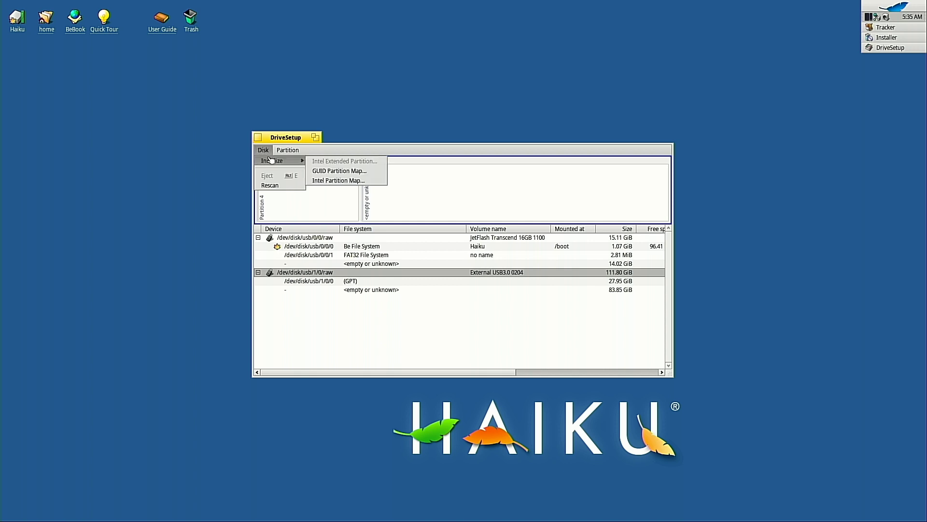
pyautogui.click(325, 182)
pyautogui.click(491, 231)
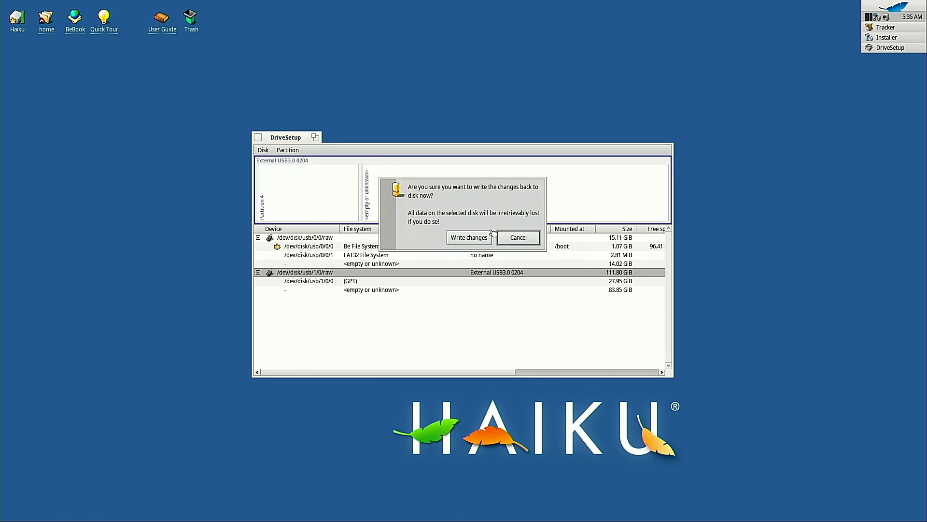
pyautogui.click(481, 240)
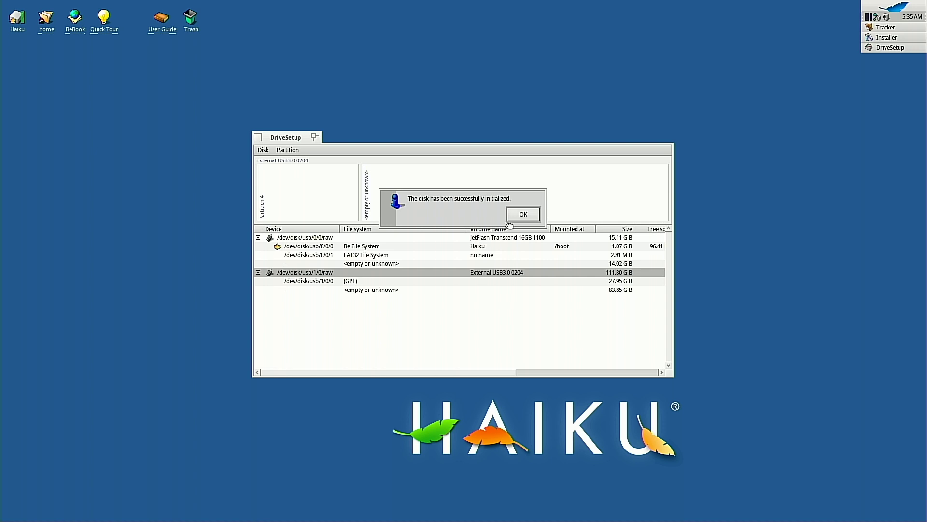
pyautogui.click(525, 214)
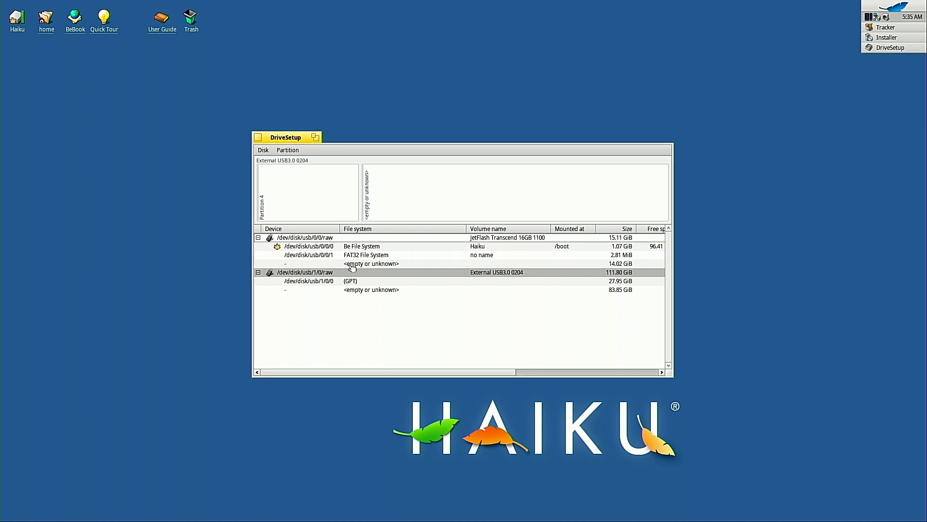
# Step: Rescan the disks and check the partition layout of the USB stick and the external USB disk
pyautogui.click(269, 150)
pyautogui.click(268, 184)
pyautogui.click(295, 246)
pyautogui.click(295, 263)
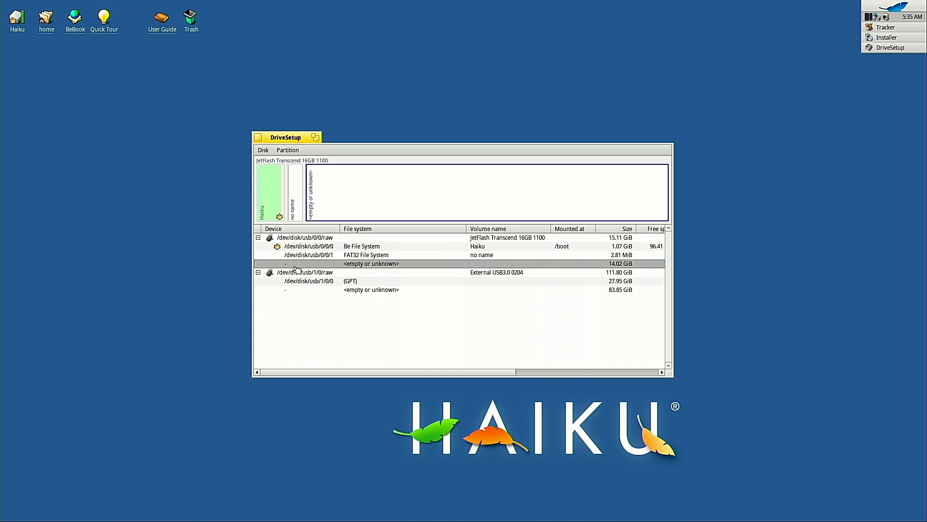
pyautogui.click(296, 279)
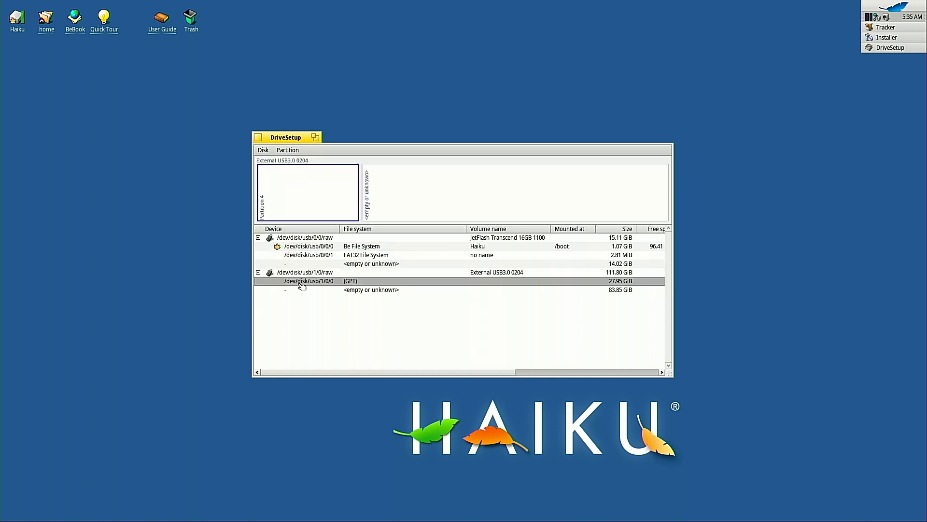
pyautogui.click(360, 289)
pyautogui.click(363, 282)
pyautogui.click(365, 273)
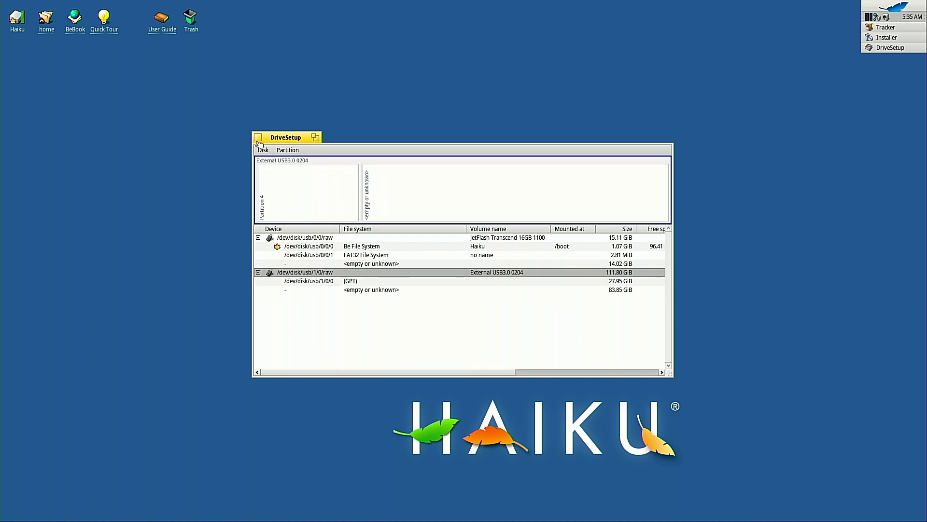
pyautogui.click(263, 150)
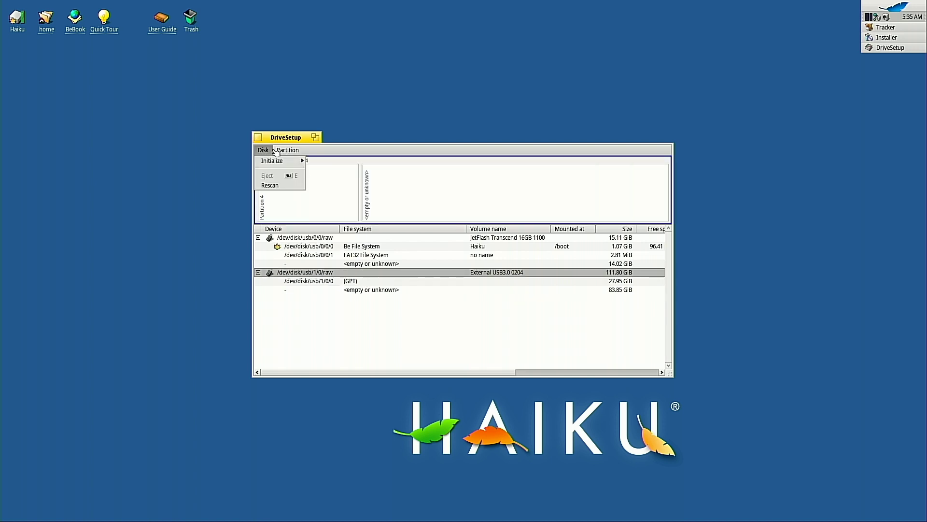
pyautogui.click(271, 150)
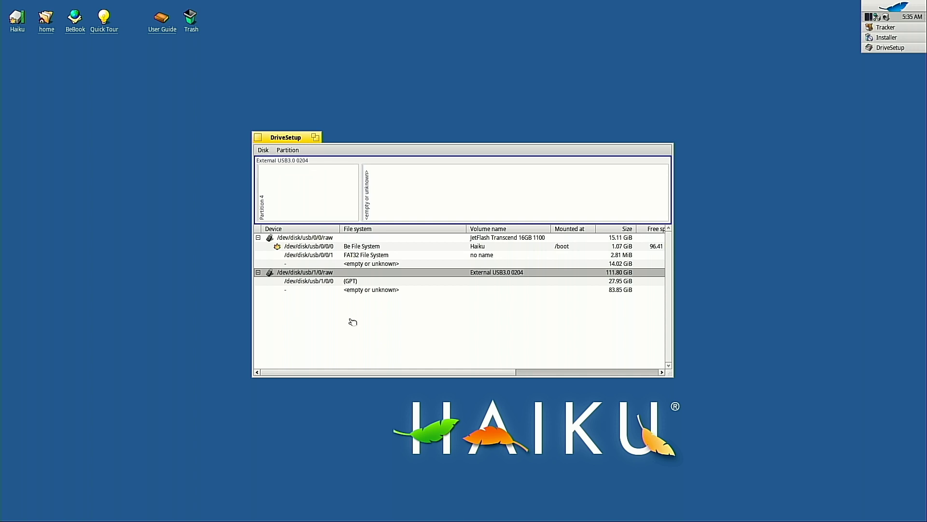
# Step: Format the whole External USB3.0 0204 disk with the Be File System, using a 2048 blocksize and query support enabled
pyautogui.rightClick(348, 272)
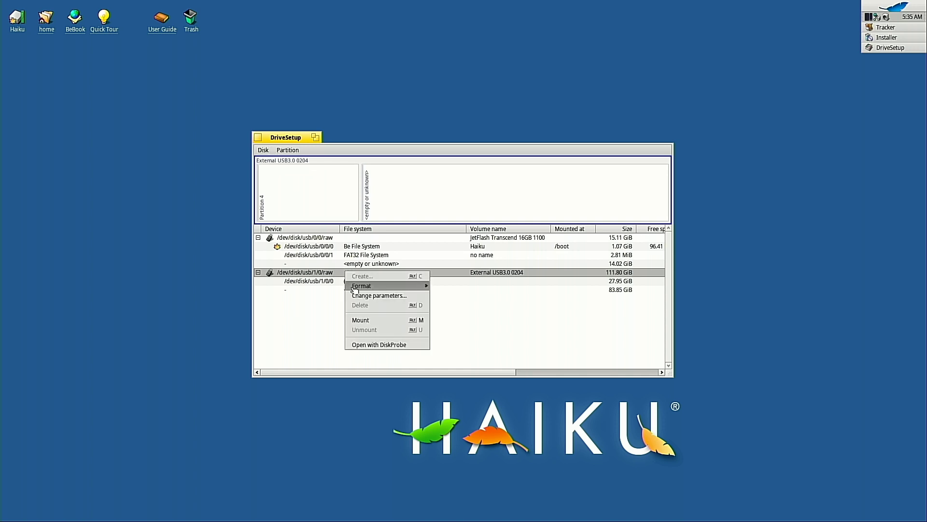
pyautogui.moveTo(362, 288)
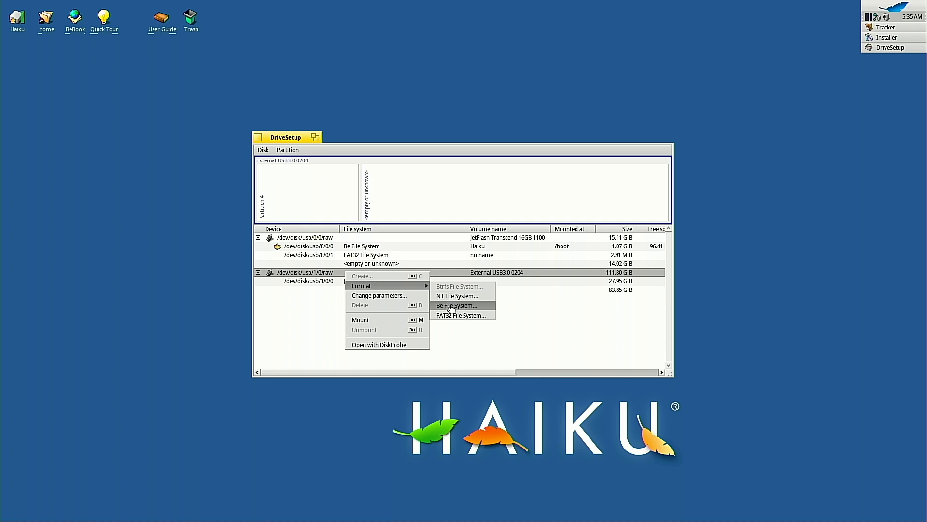
pyautogui.click(451, 309)
pyautogui.click(483, 234)
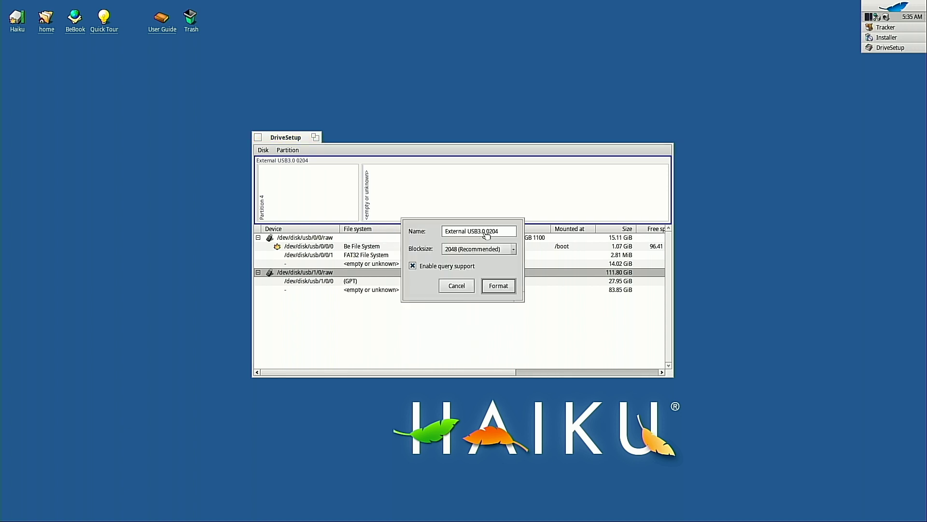
pyautogui.click(495, 285)
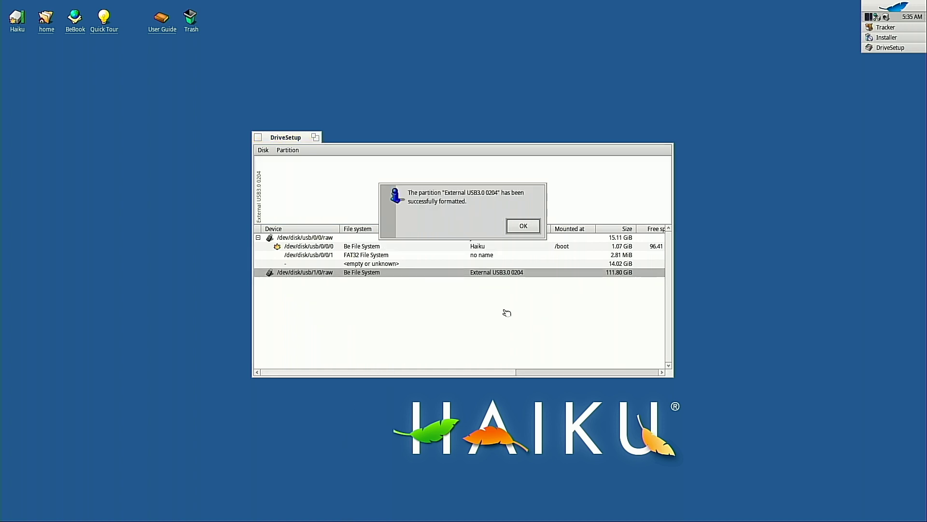
pyautogui.click(538, 226)
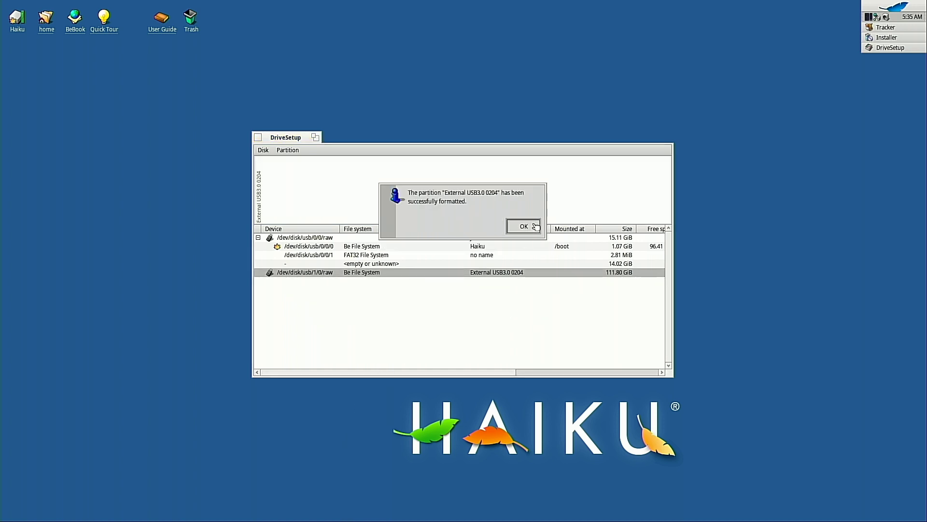
pyautogui.click(267, 151)
pyautogui.moveTo(279, 161)
pyautogui.click(342, 174)
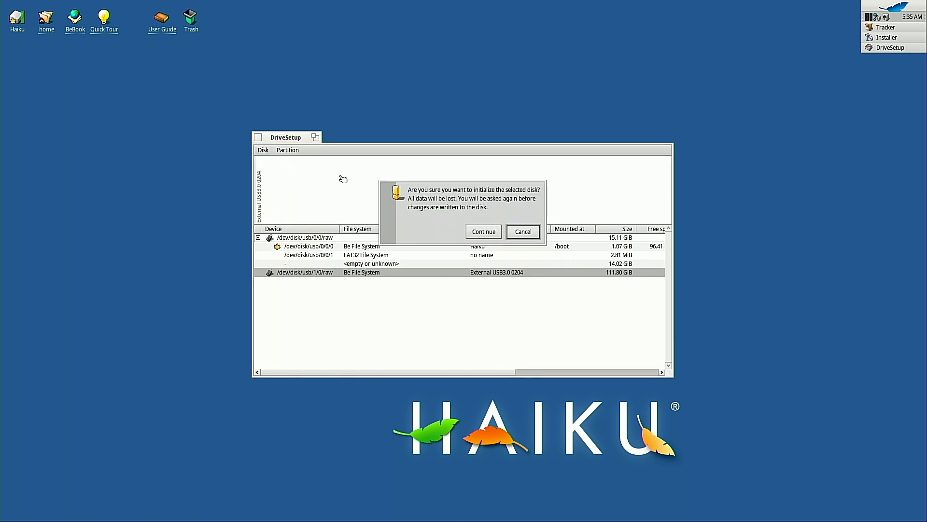
pyautogui.click(477, 233)
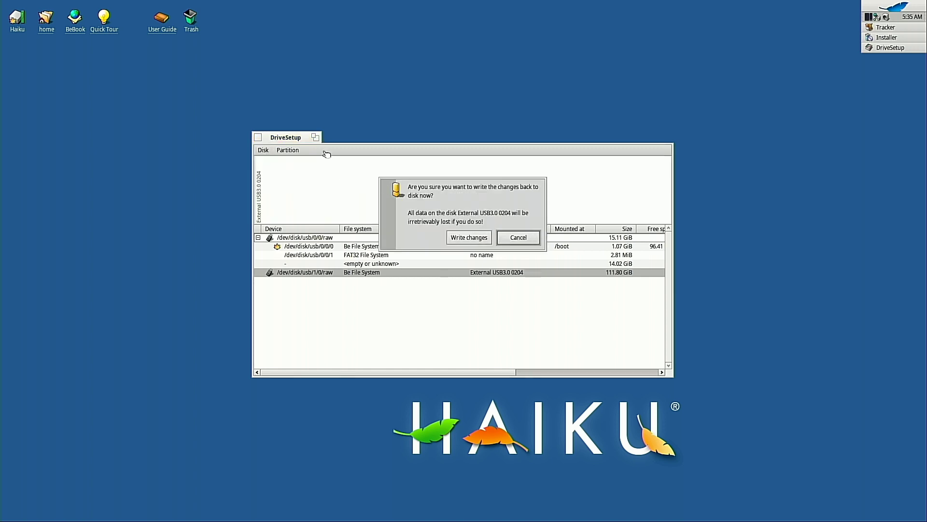
pyautogui.click(518, 237)
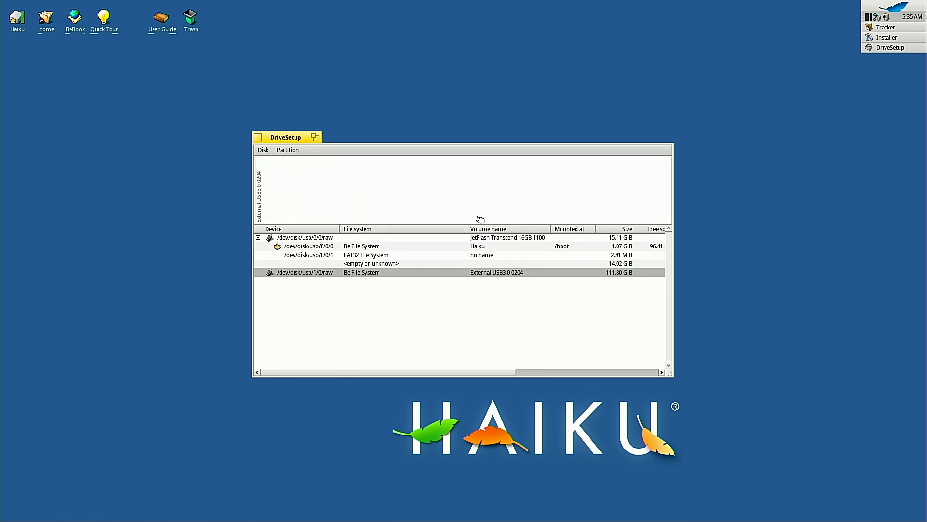
# Step: Initialize the whole External USB3.0 0204 disk with a partition map and write the changes to disk
pyautogui.click(263, 150)
pyautogui.moveTo(269, 161)
pyautogui.click(327, 180)
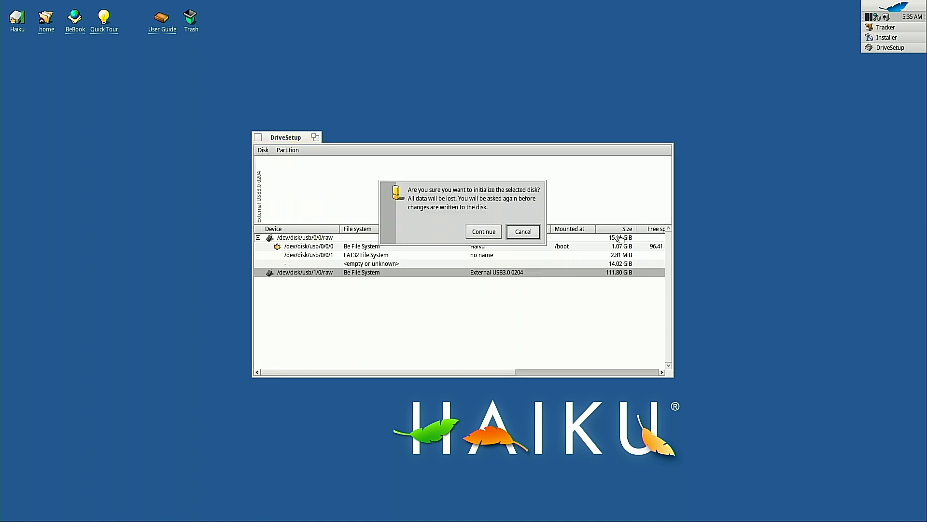
pyautogui.click(473, 237)
pyautogui.click(472, 237)
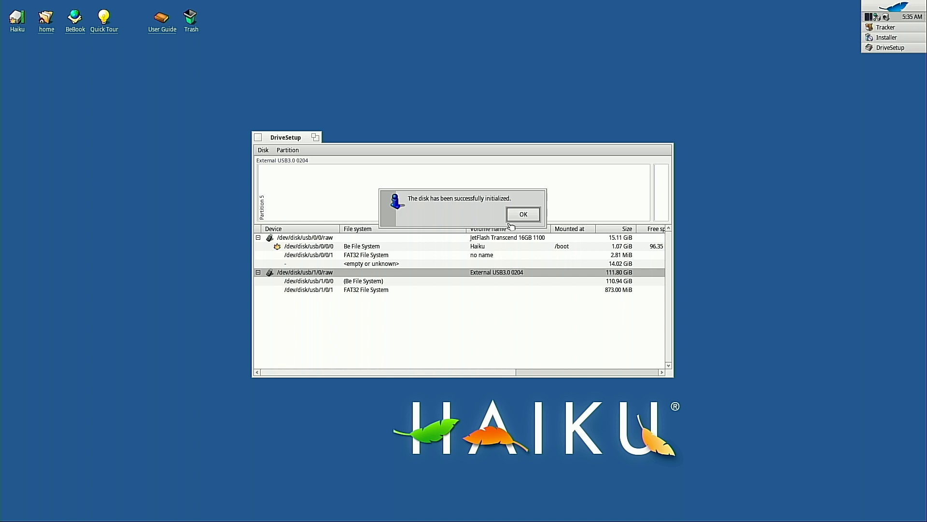
pyautogui.click(523, 215)
pyautogui.click(500, 284)
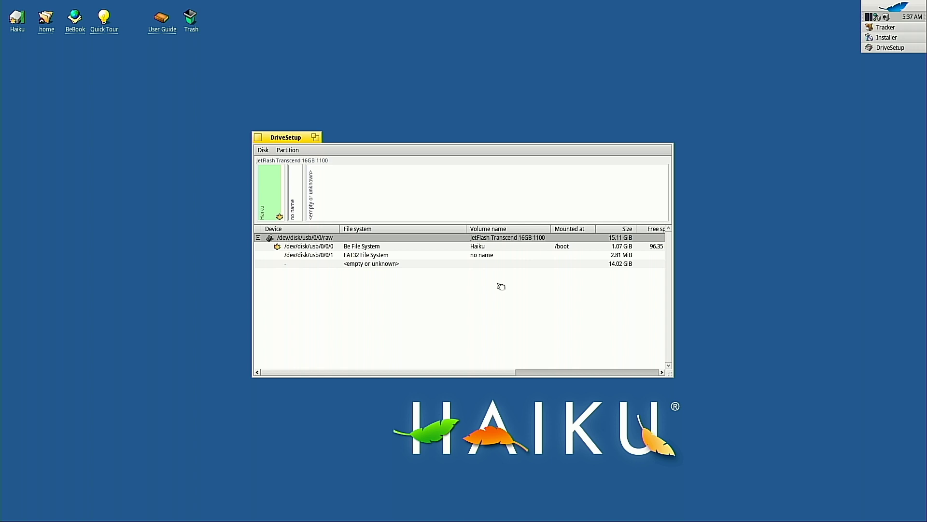
# Step: Reopen DriveSetup from the Installer, rescan the disks to look for the external USB disk, and close DriveSetup
pyautogui.rightClick(266, 139)
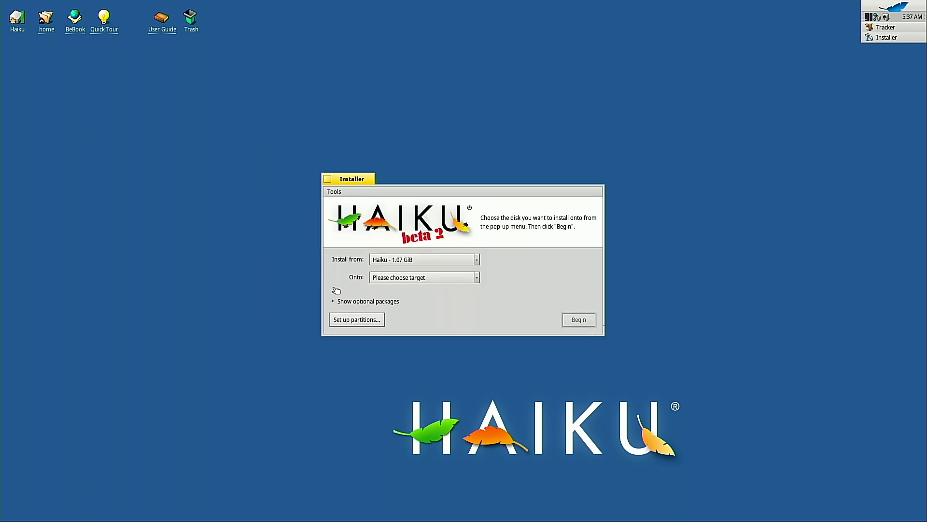
pyautogui.click(372, 317)
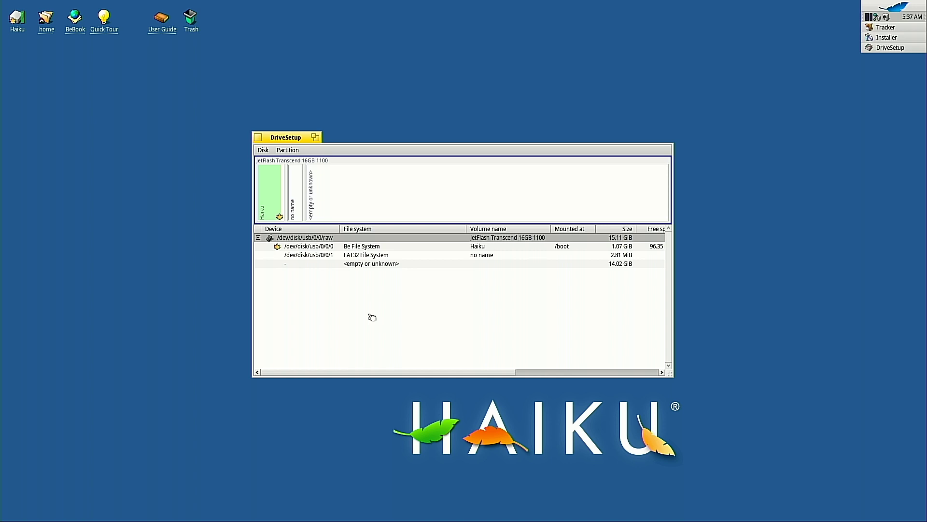
pyautogui.click(260, 150)
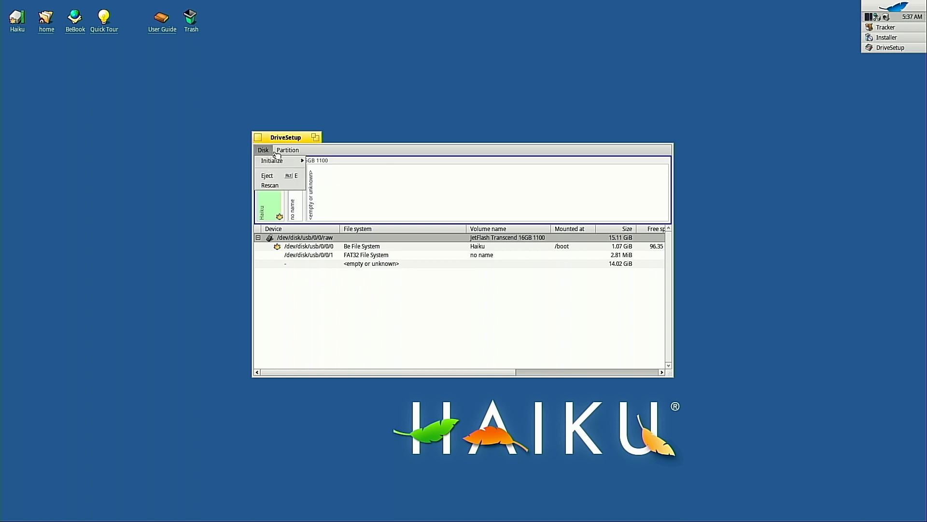
pyautogui.click(268, 187)
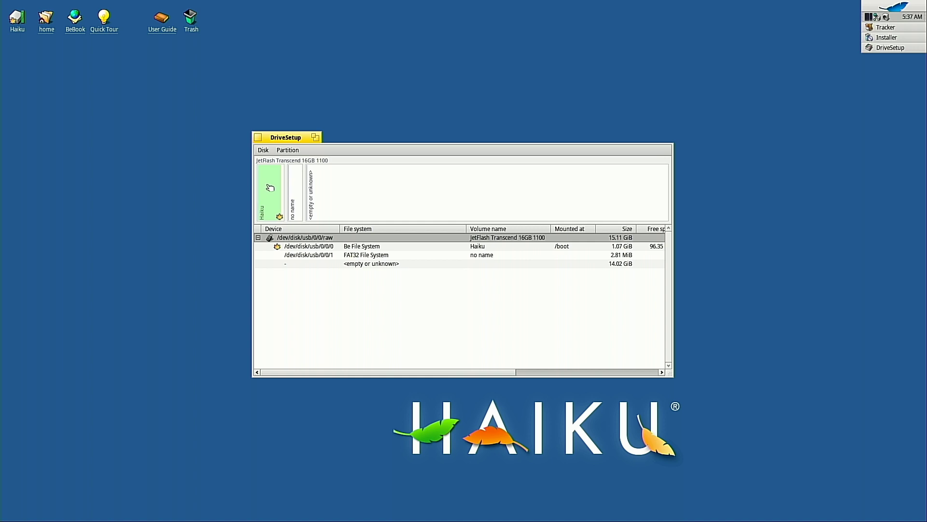
pyautogui.click(261, 150)
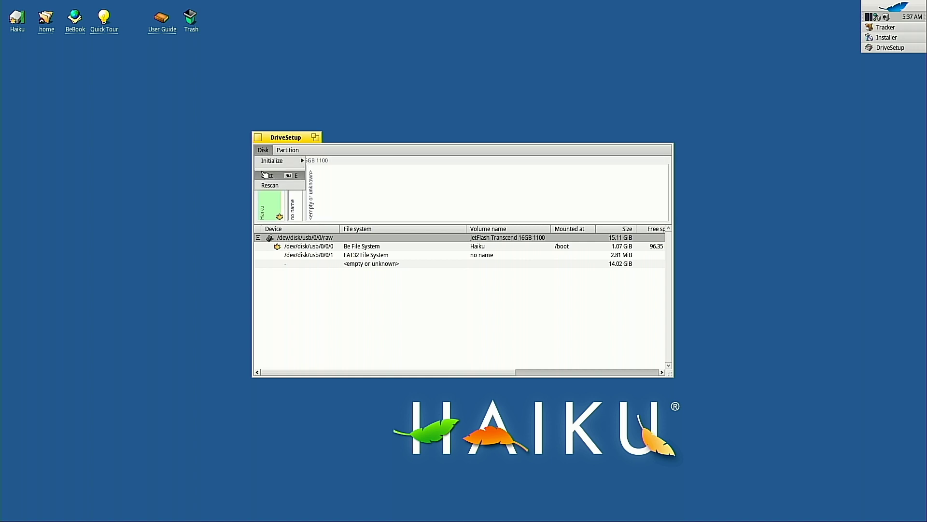
pyautogui.click(270, 188)
pyautogui.click(258, 137)
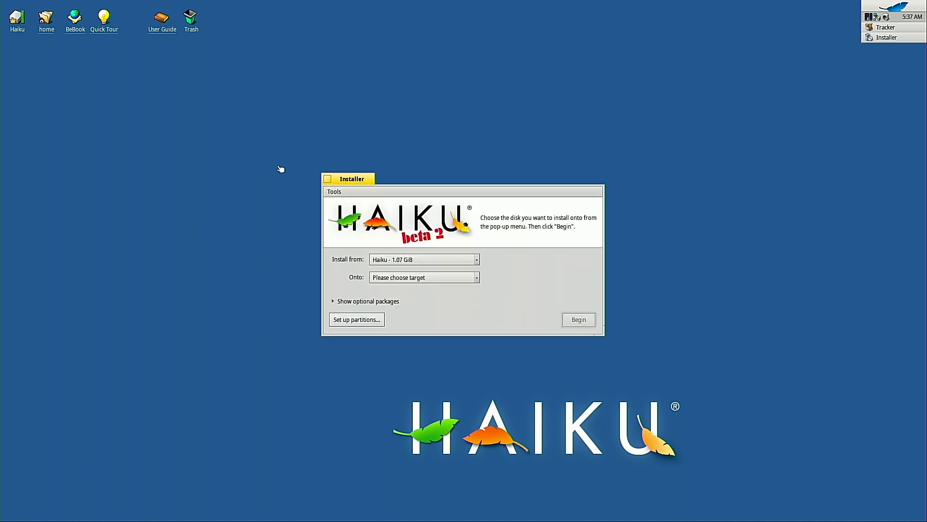
# Step: Close the Installer and look into the Haiku volume and the home folder on the desktop
pyautogui.click(387, 261)
pyautogui.moveTo(348, 184); pyautogui.dragTo(346, 180)
pyautogui.click(327, 175)
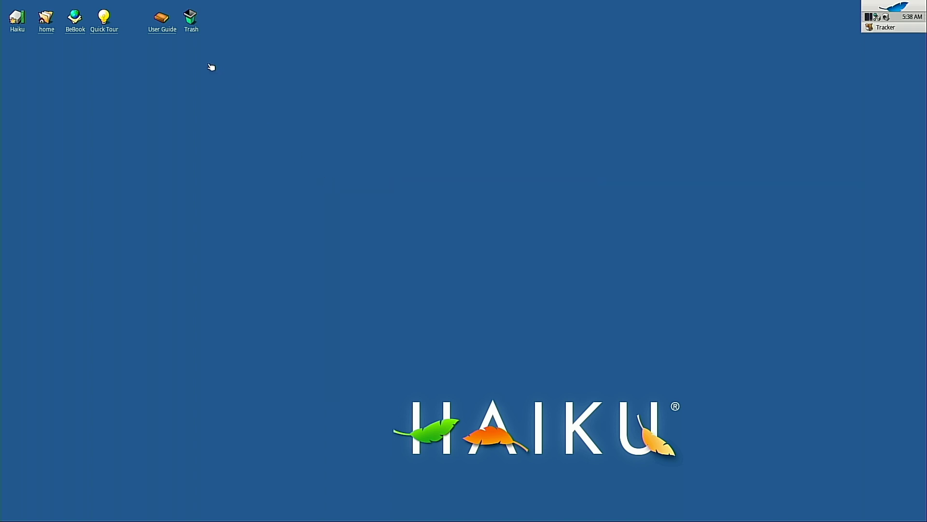
pyautogui.doubleClick(15, 24)
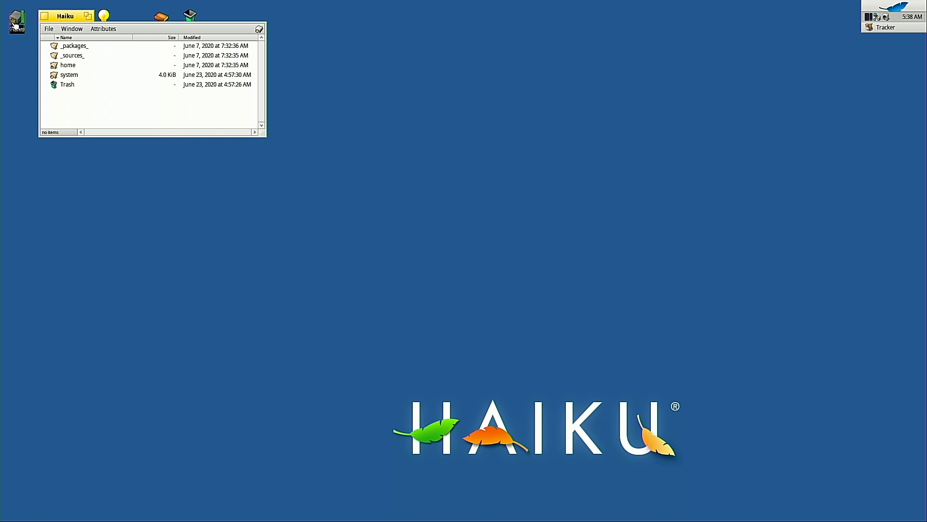
pyautogui.click(45, 16)
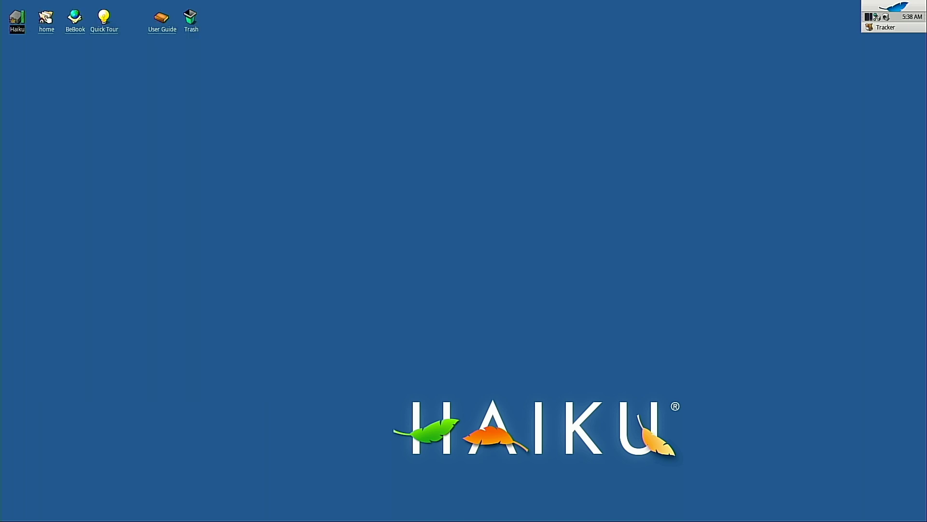
pyautogui.doubleClick(46, 18)
pyautogui.click(53, 24)
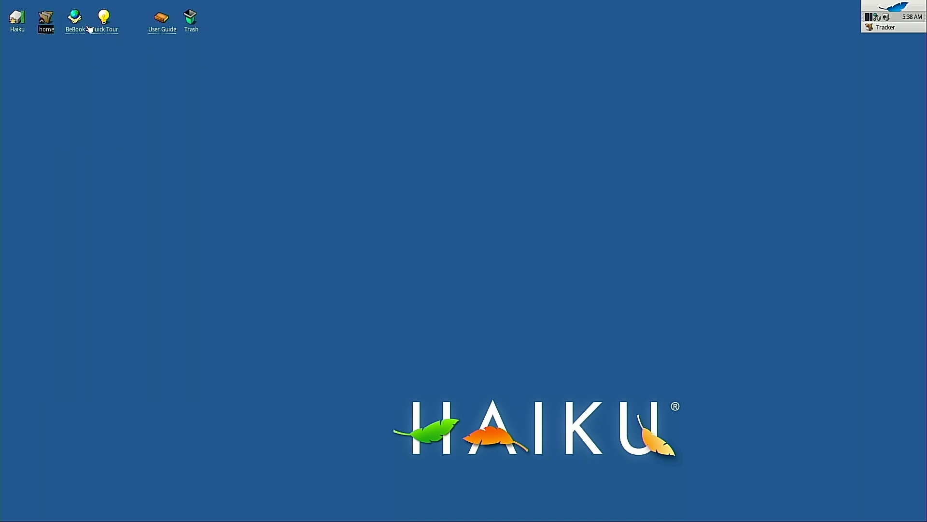
# Step: Check the devices offered by DiskProbe, selecting /dev/disk/usb/1/0/raw, and leave it without probing
pyautogui.click(866, 6)
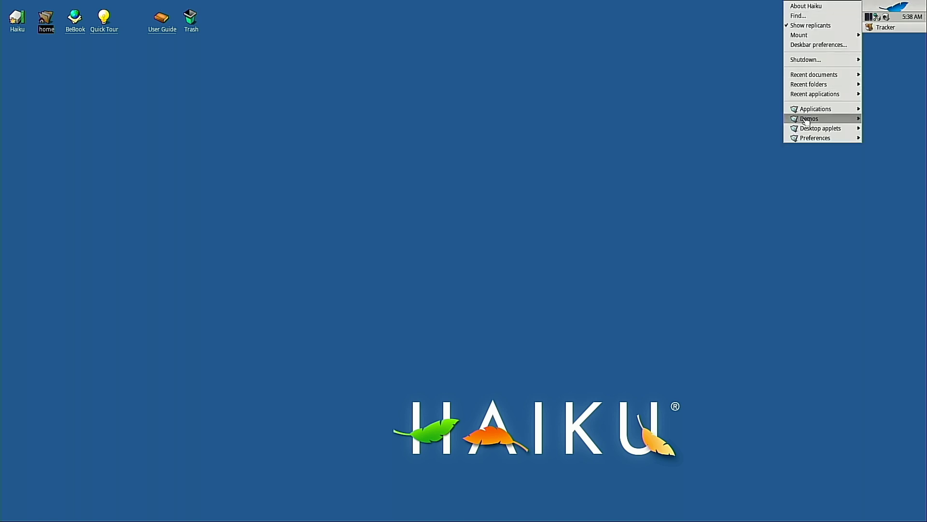
pyautogui.moveTo(804, 115)
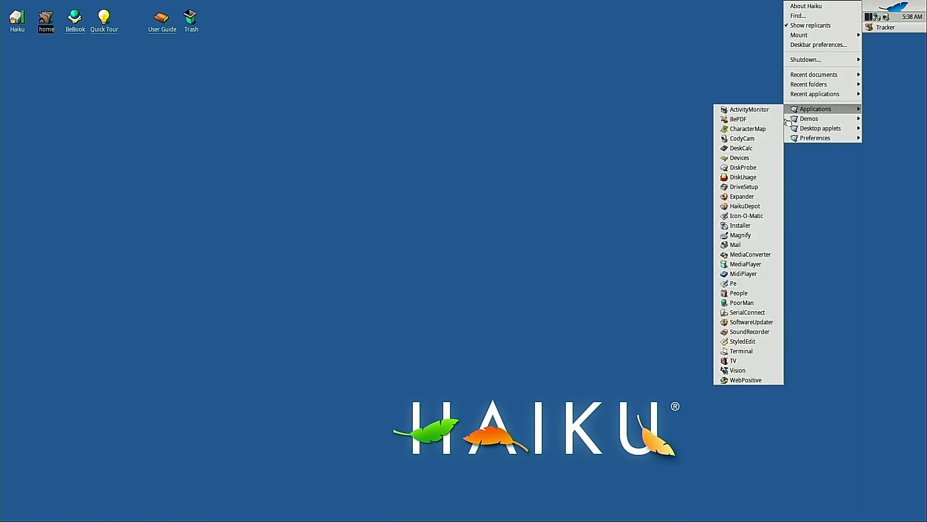
pyautogui.click(767, 171)
pyautogui.click(495, 252)
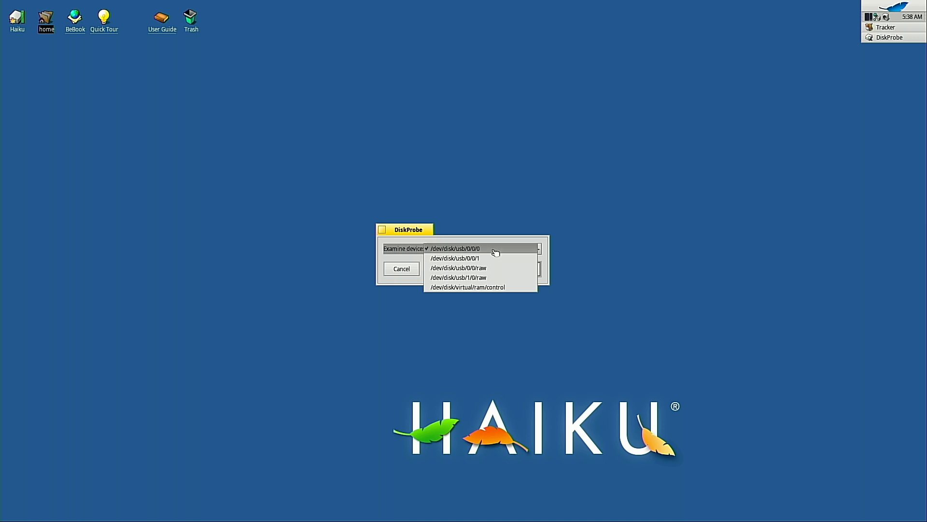
pyautogui.click(483, 277)
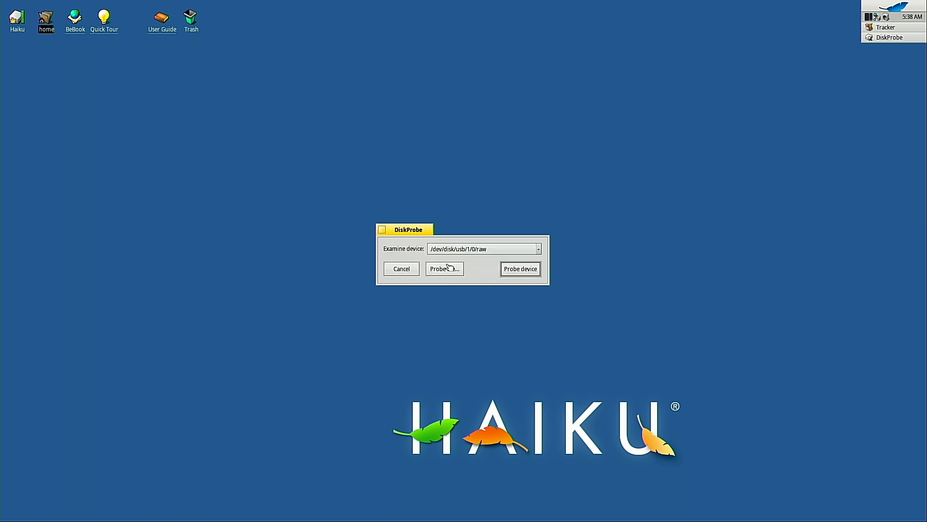
pyautogui.click(406, 274)
# Step: Launch the Installer again, continue past its welcome notice, and open the partition setup
pyautogui.click(878, 4)
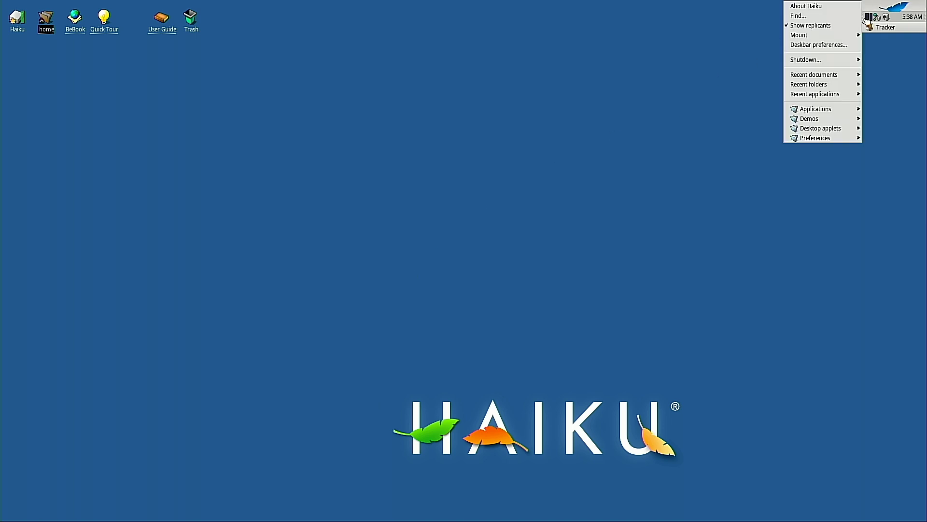
pyautogui.moveTo(821, 111)
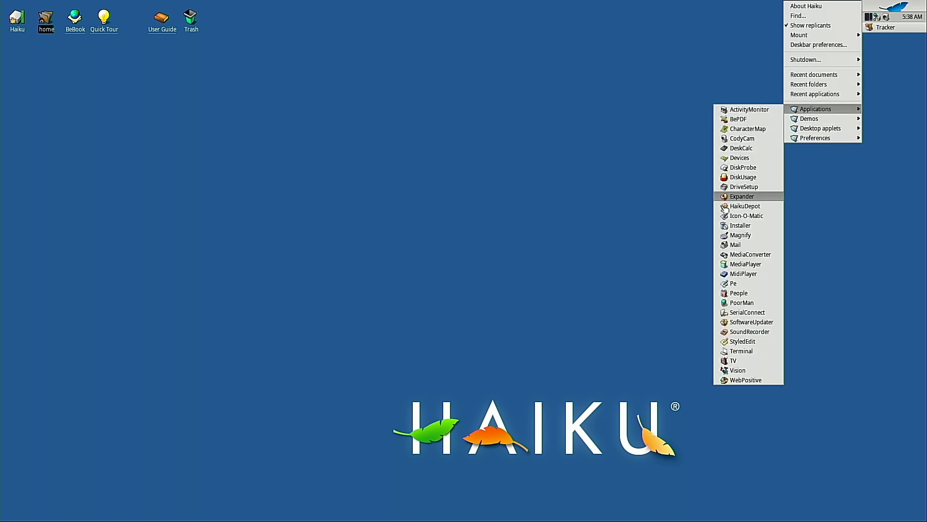
pyautogui.click(737, 225)
pyautogui.click(583, 355)
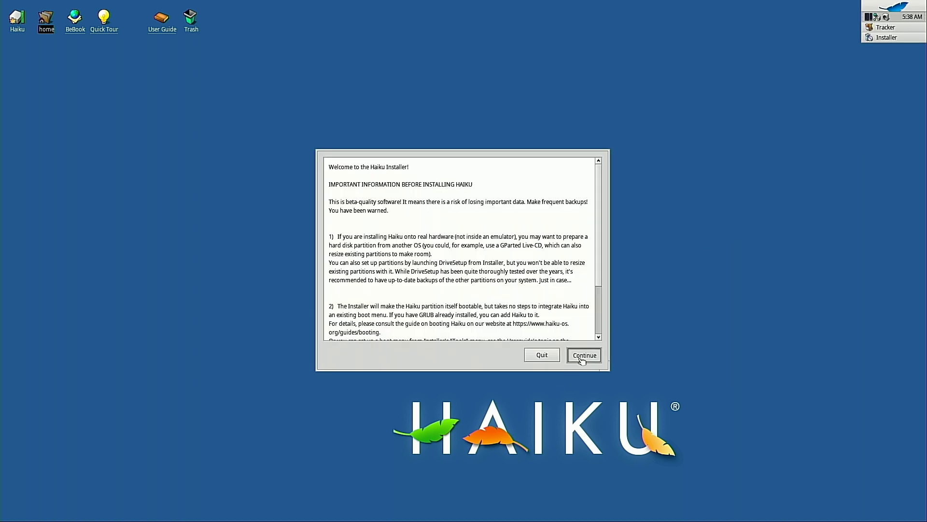
pyautogui.click(525, 248)
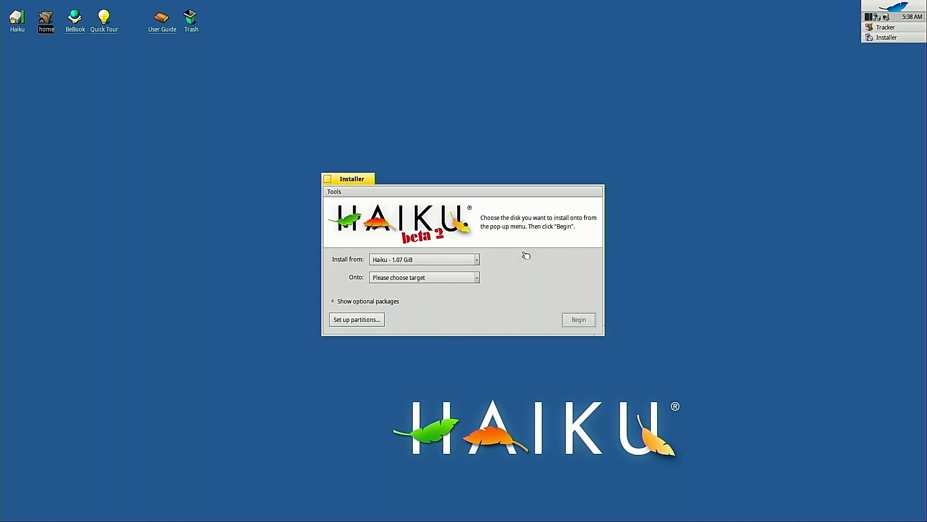
pyautogui.click(368, 321)
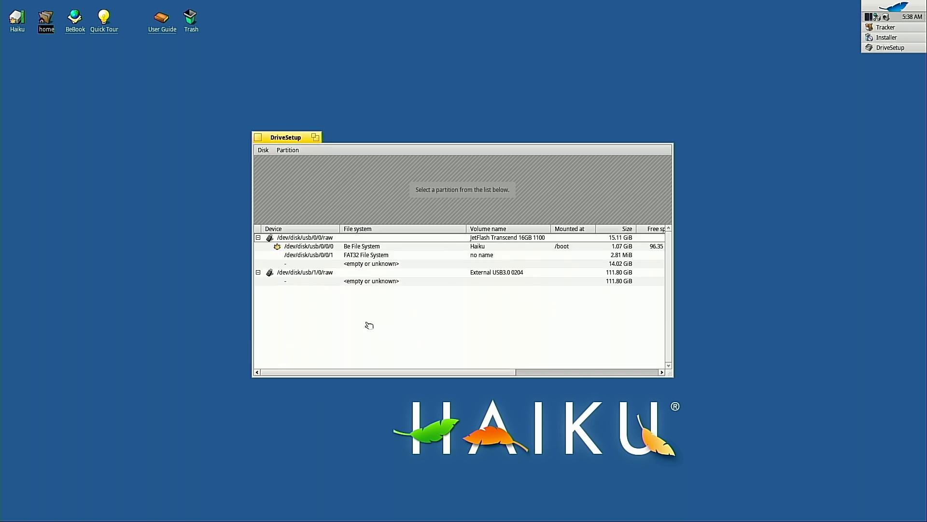
# Step: Create an active 111.80 GiB Be File System partition in the external USB disk's empty space and write the changes
pyautogui.click(375, 283)
pyautogui.click(294, 151)
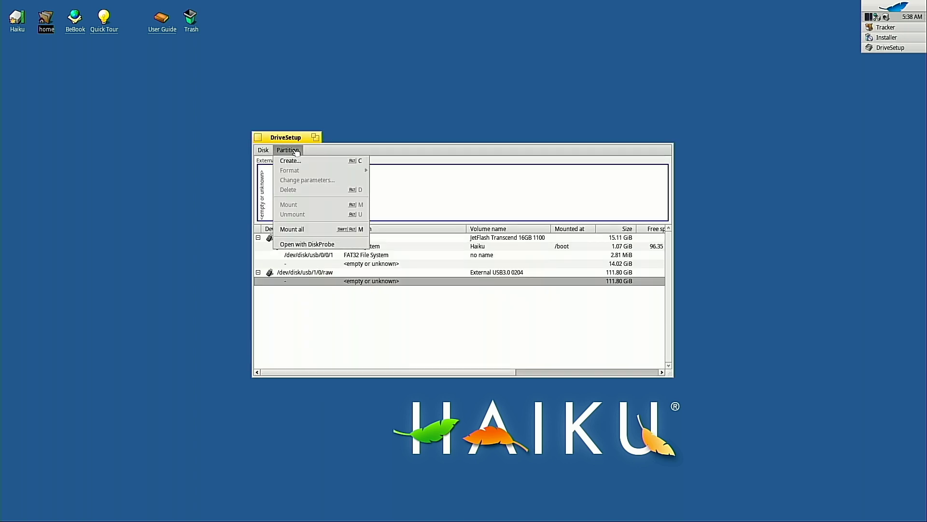
pyautogui.click(294, 161)
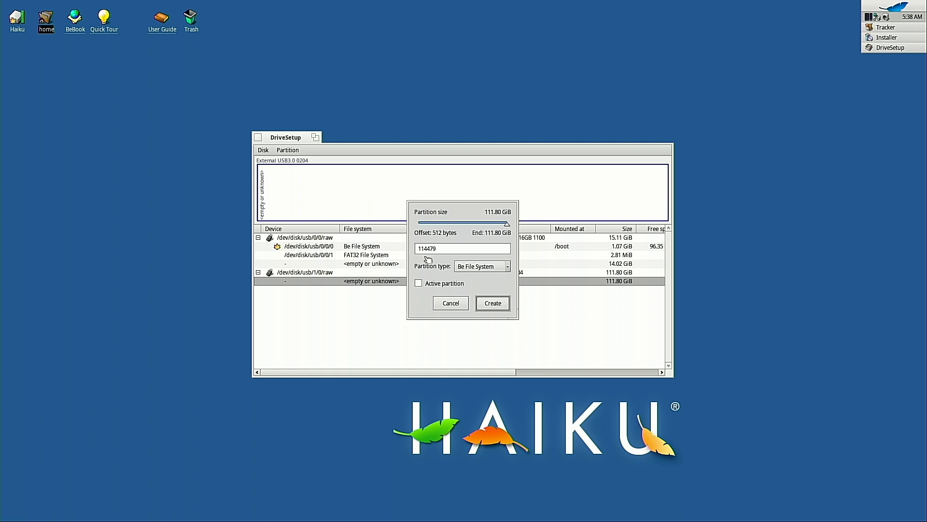
pyautogui.click(457, 285)
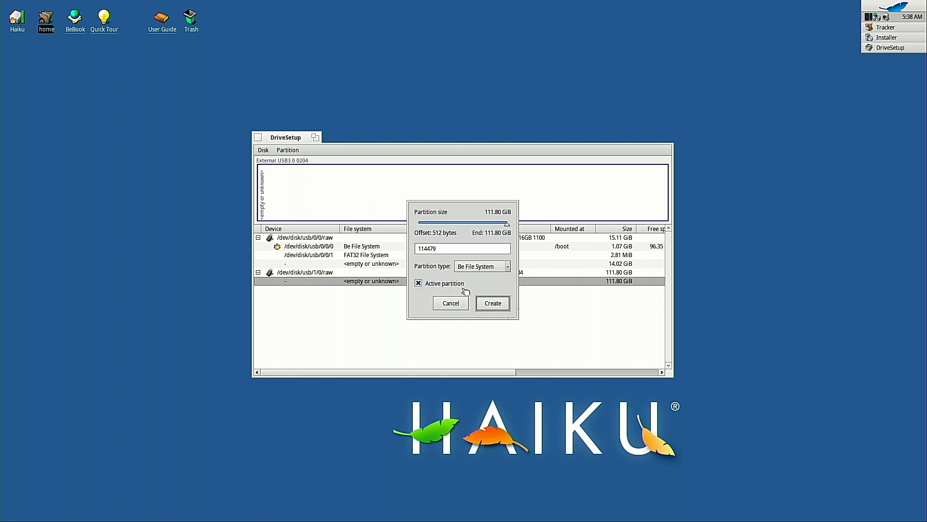
pyautogui.click(498, 308)
pyautogui.click(476, 237)
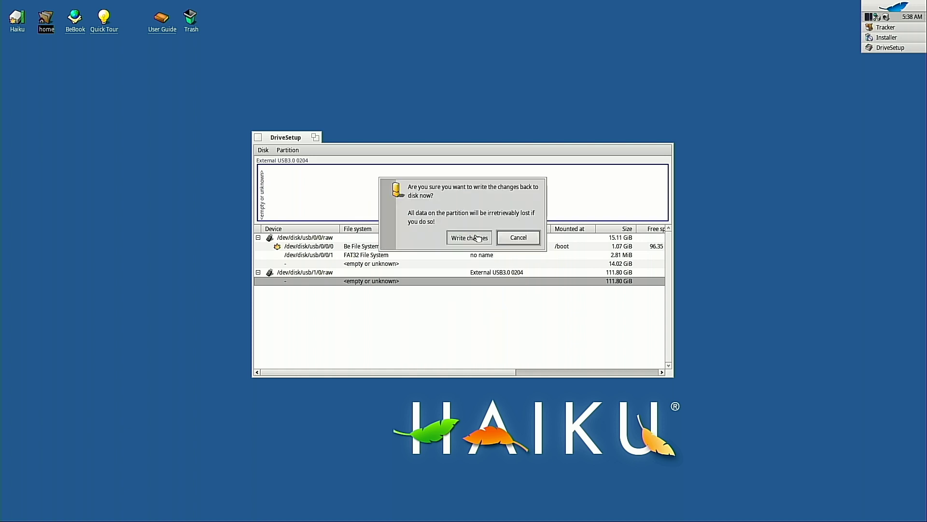
pyautogui.click(472, 285)
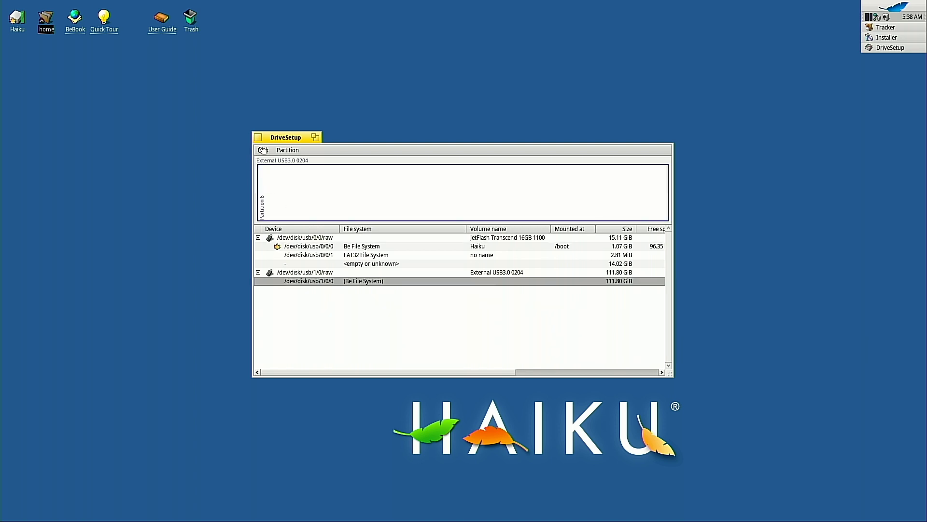
# Step: Format the external USB disk's 111.80 GiB partition as Be File System named Haiku, with 2048 blocksize and query support, writing the changes to disk
pyautogui.rightClick(376, 282)
pyautogui.moveTo(393, 294)
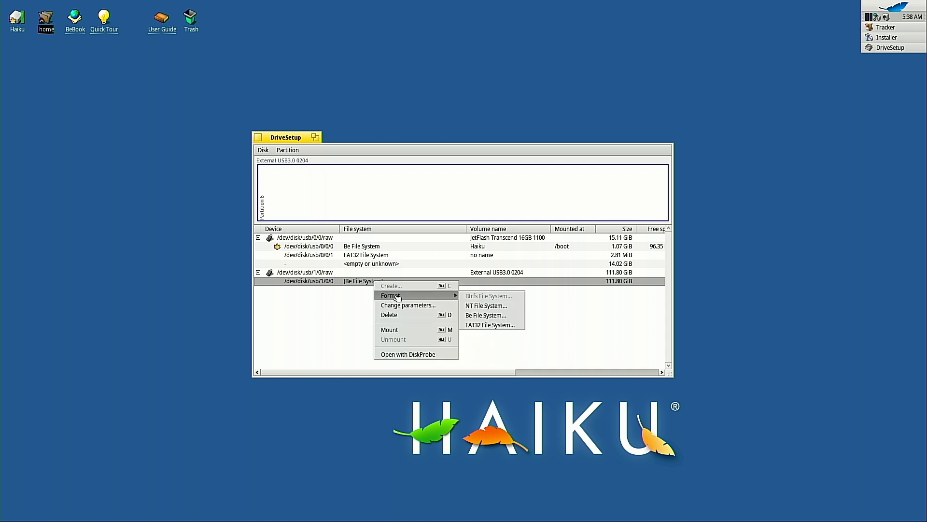
pyautogui.click(473, 302)
pyautogui.rightClick(417, 287)
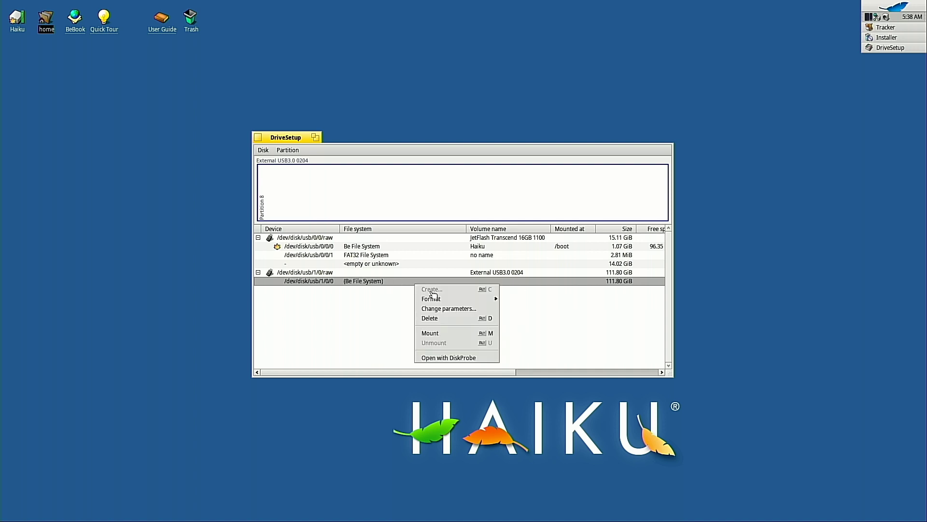
pyautogui.moveTo(437, 299)
pyautogui.click(527, 319)
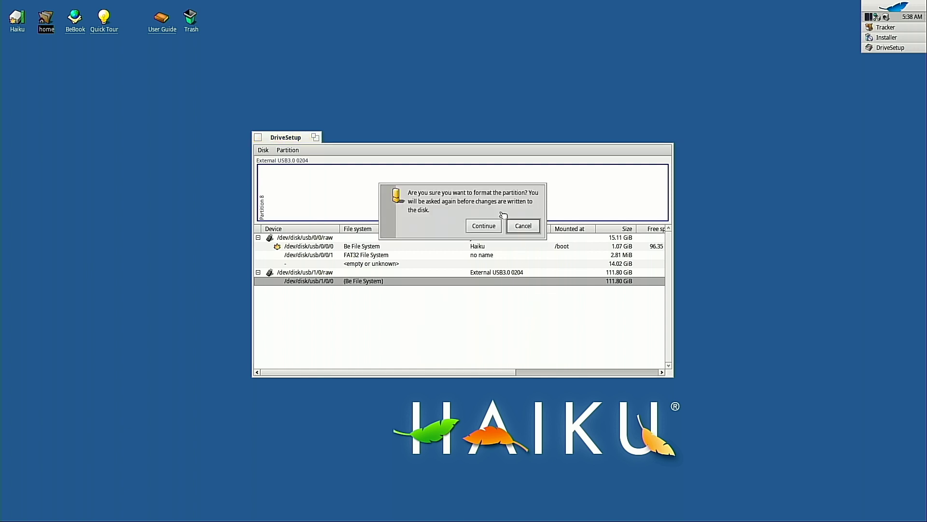
pyautogui.click(485, 225)
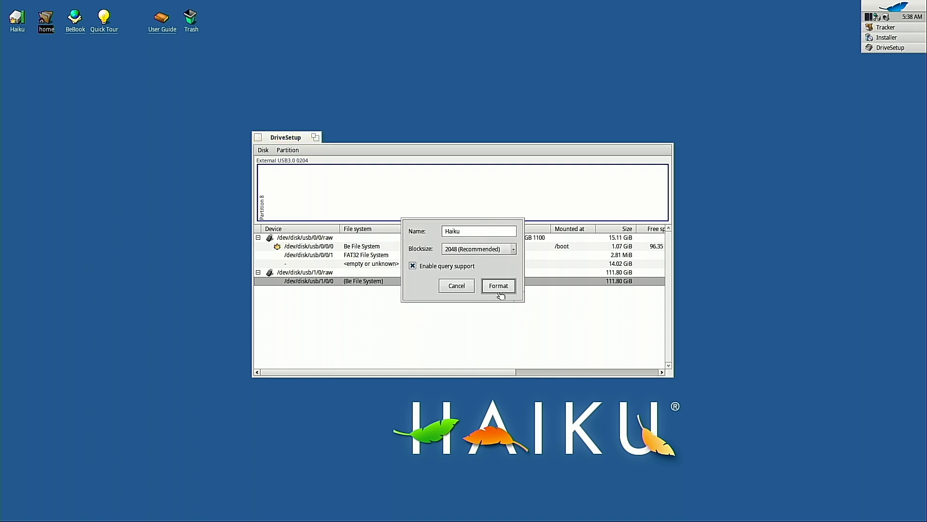
pyautogui.click(499, 287)
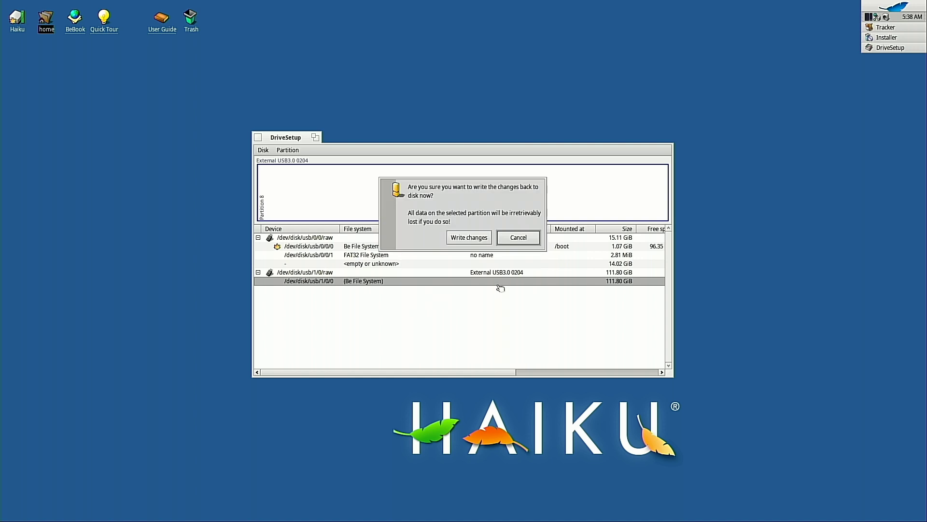
pyautogui.click(477, 238)
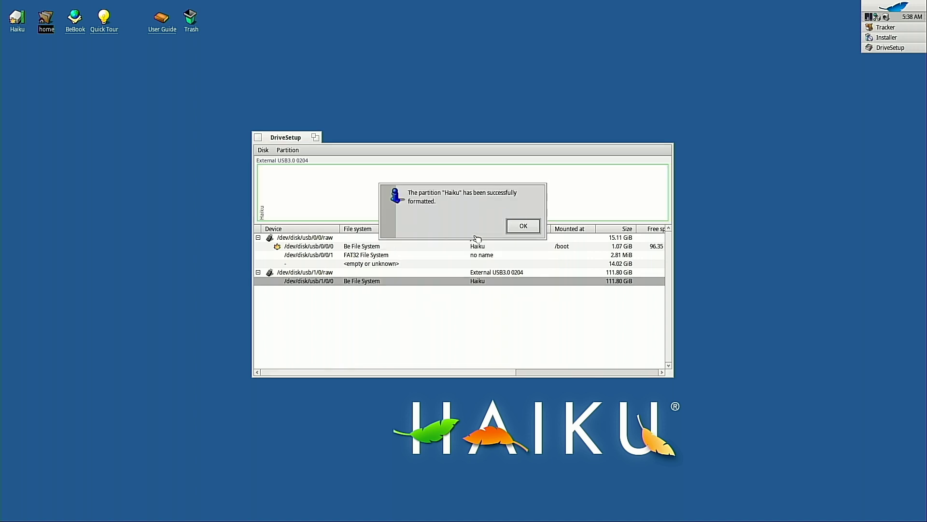
pyautogui.click(520, 226)
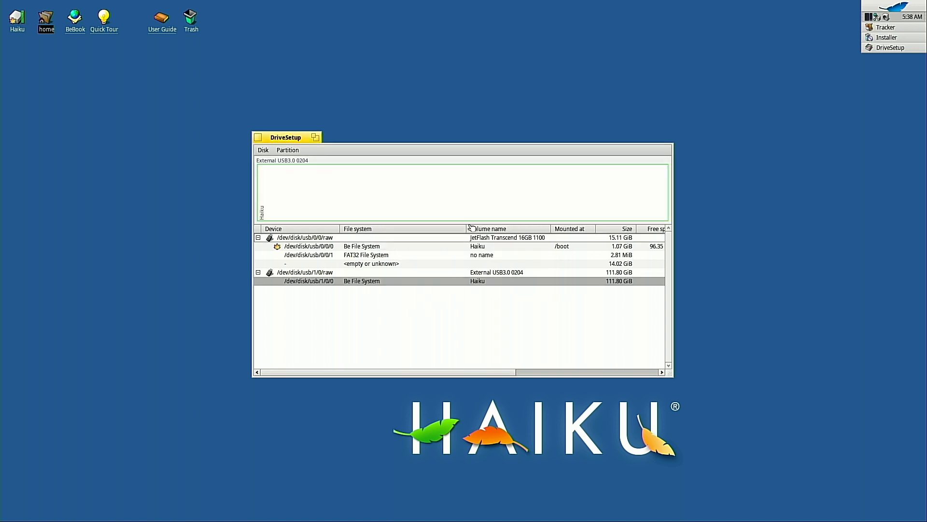
# Step: Leave the partition setup, choose Haiku - 111.80 GiB as the installation target, and review the optional packages
pyautogui.click(260, 137)
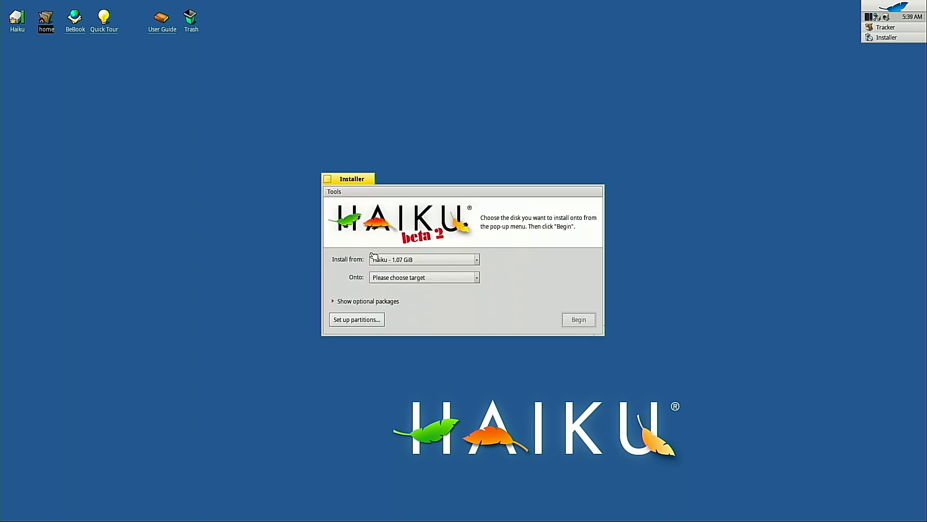
pyautogui.click(389, 282)
pyautogui.click(390, 286)
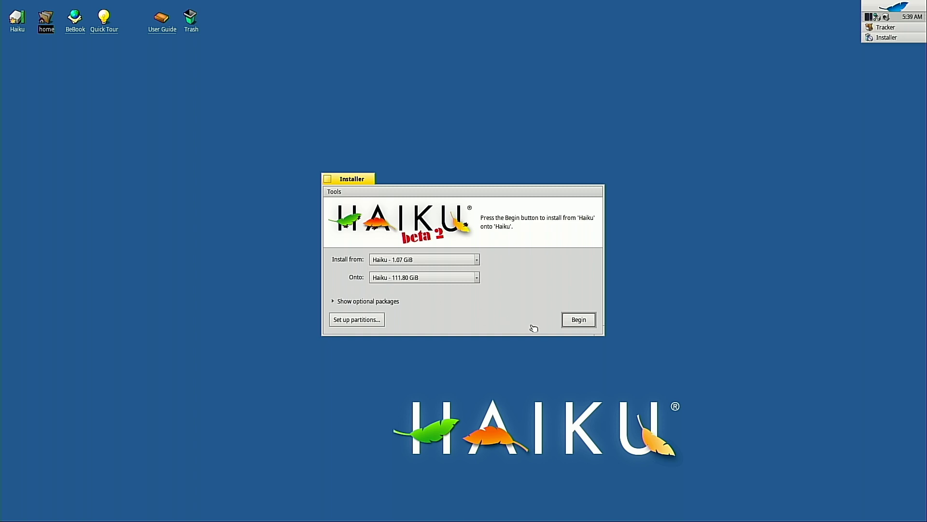
pyautogui.click(377, 301)
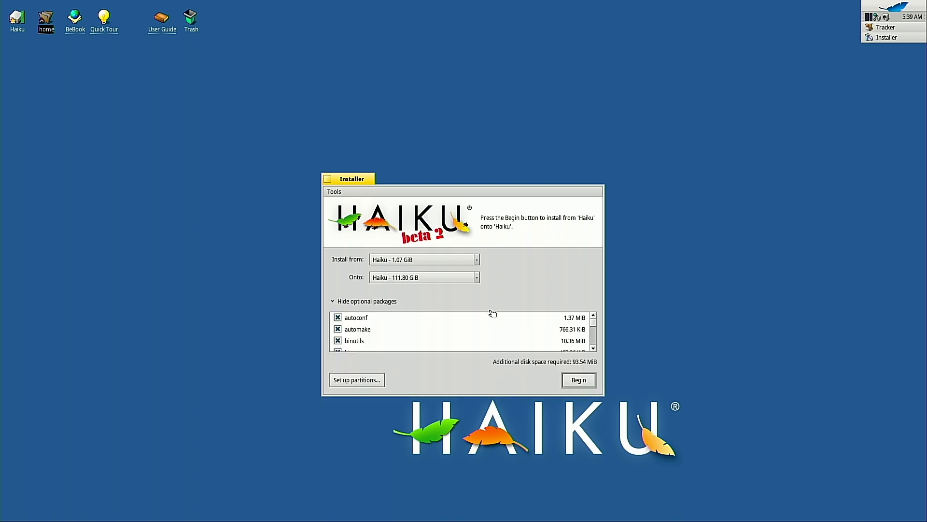
pyautogui.scroll(-5, 597, 323)
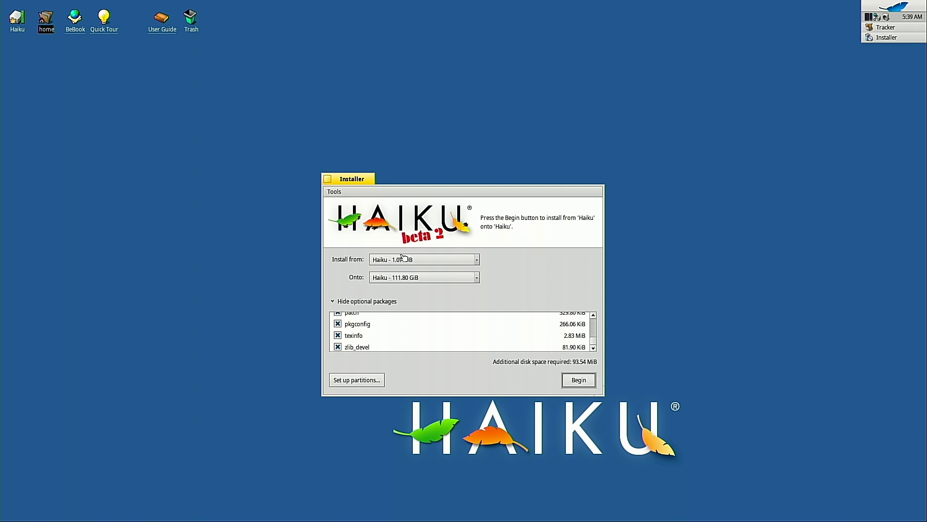
# Step: Install the boot menu on External USB3.0 0204, saving the MBR to /boot/home/config/settings/bootman/MBR, with Haiku as default partition and timeout Never
pyautogui.click(344, 193)
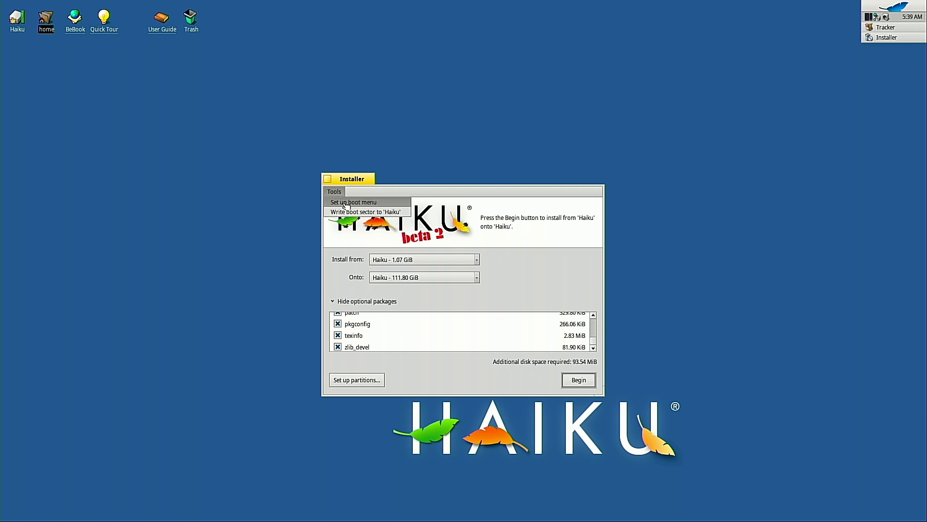
pyautogui.click(345, 202)
pyautogui.click(397, 268)
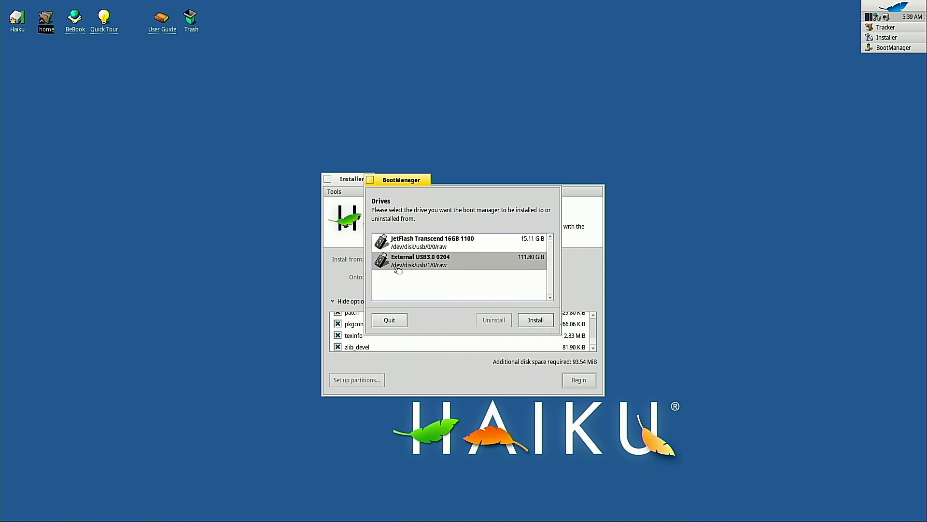
pyautogui.click(534, 320)
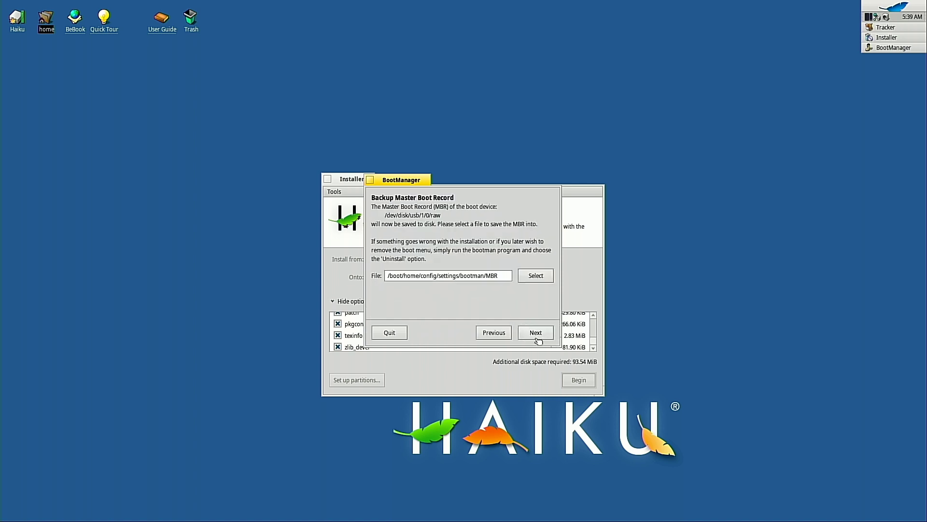
pyautogui.click(537, 334)
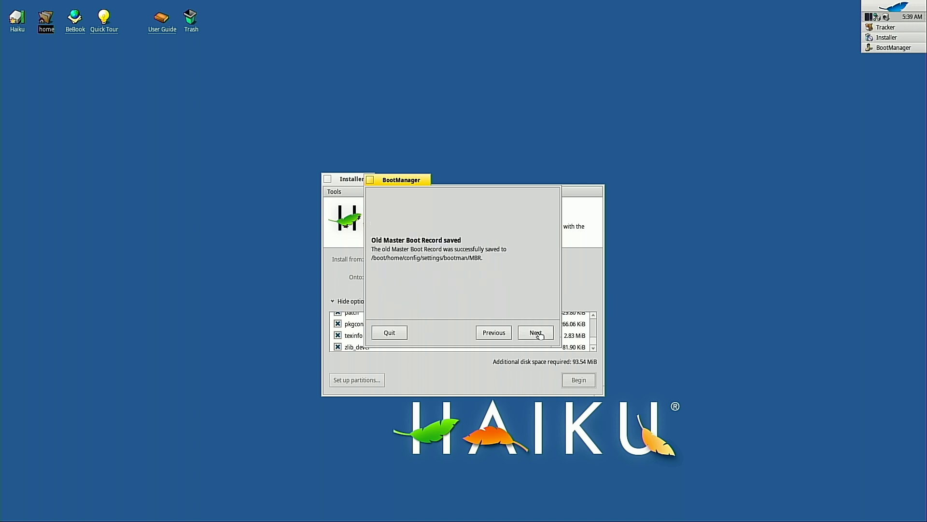
pyautogui.click(537, 333)
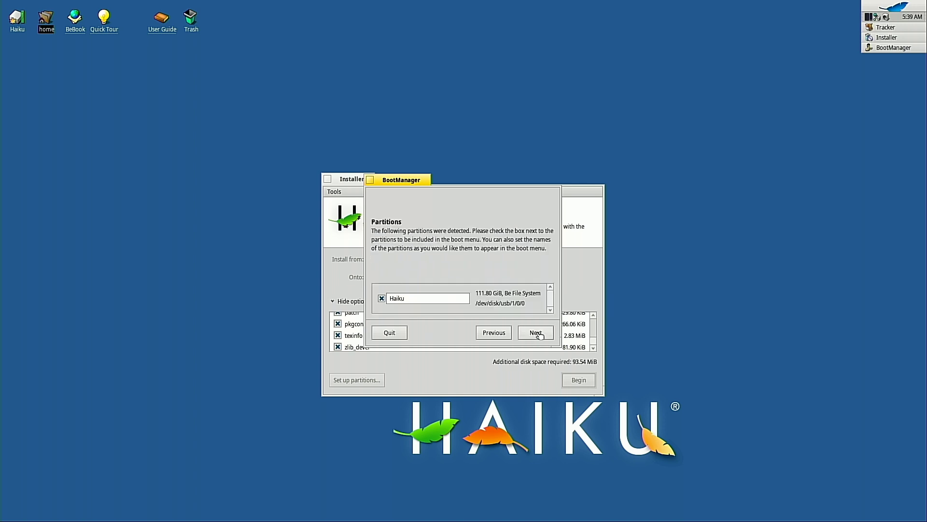
pyautogui.click(552, 333)
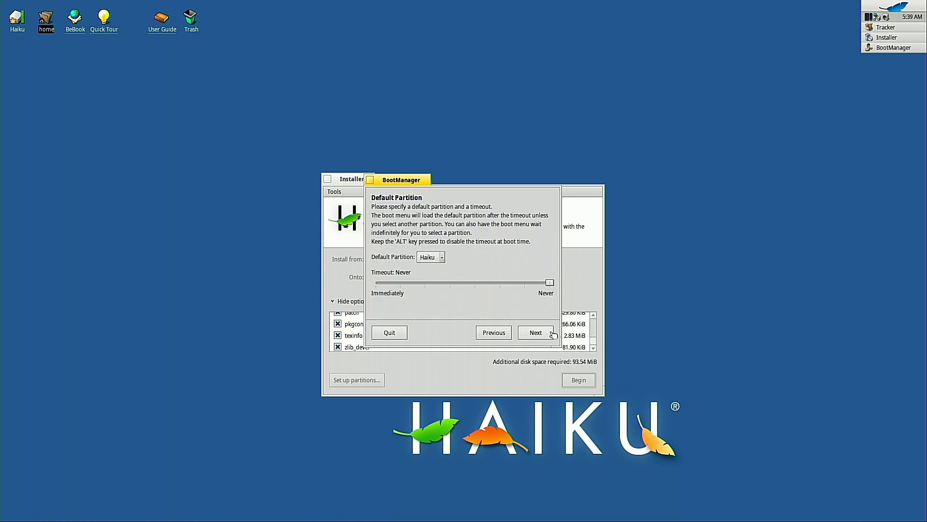
pyautogui.click(552, 333)
pyautogui.click(552, 333)
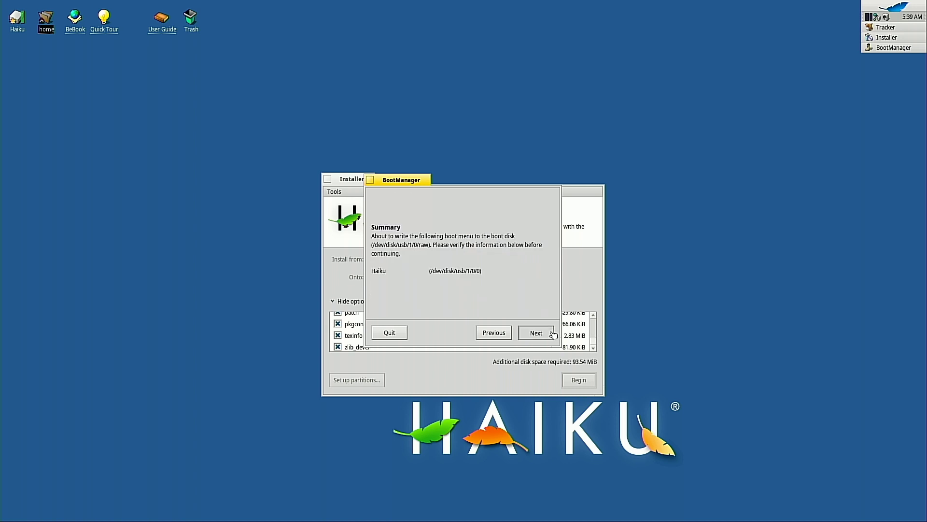
pyautogui.click(493, 245)
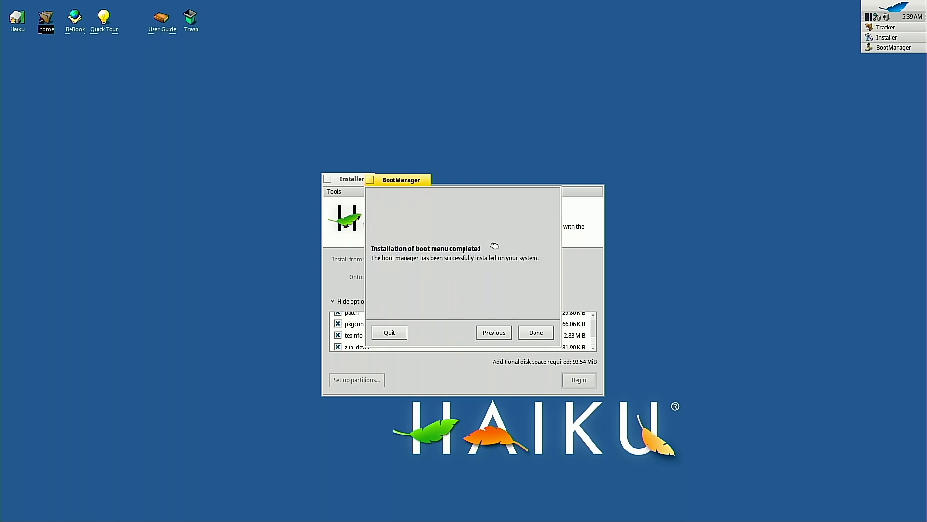
pyautogui.click(536, 333)
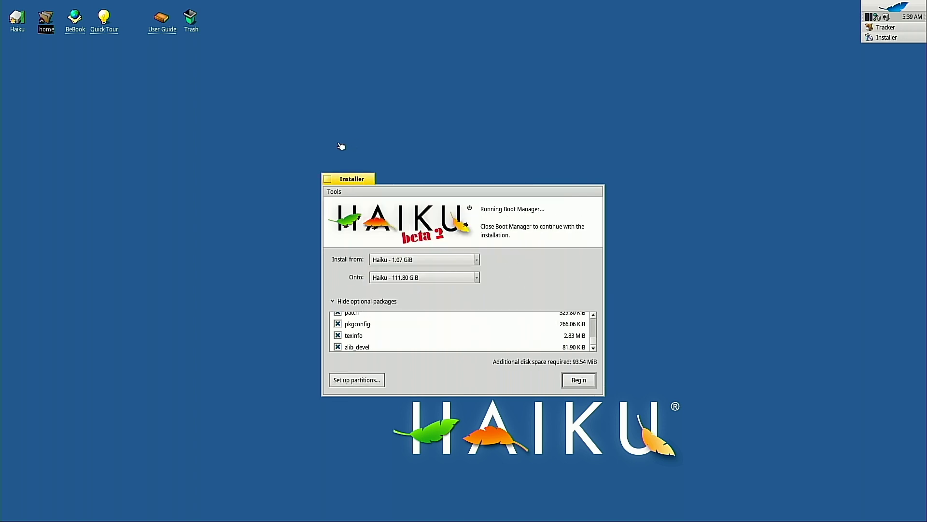
# Step: Write the boot sector to the Haiku target volume, repeating the write once
pyautogui.click(340, 192)
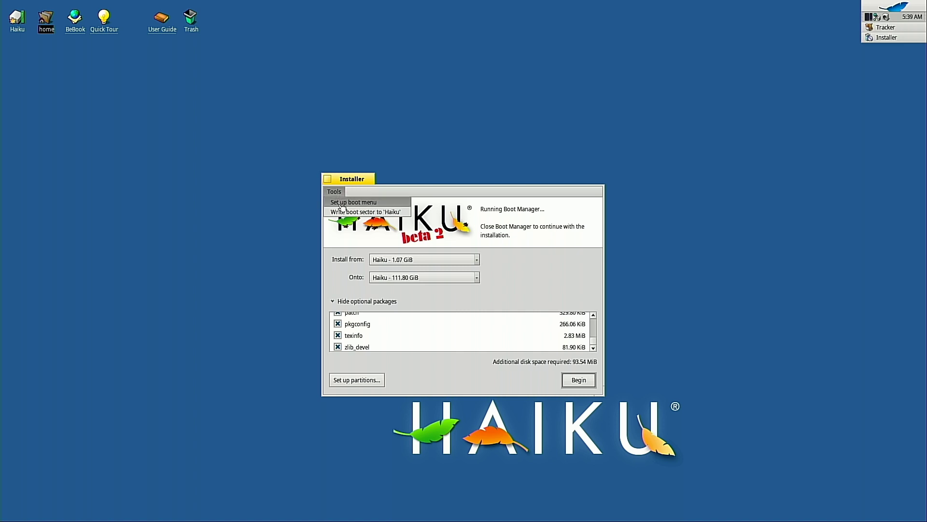
pyautogui.click(341, 212)
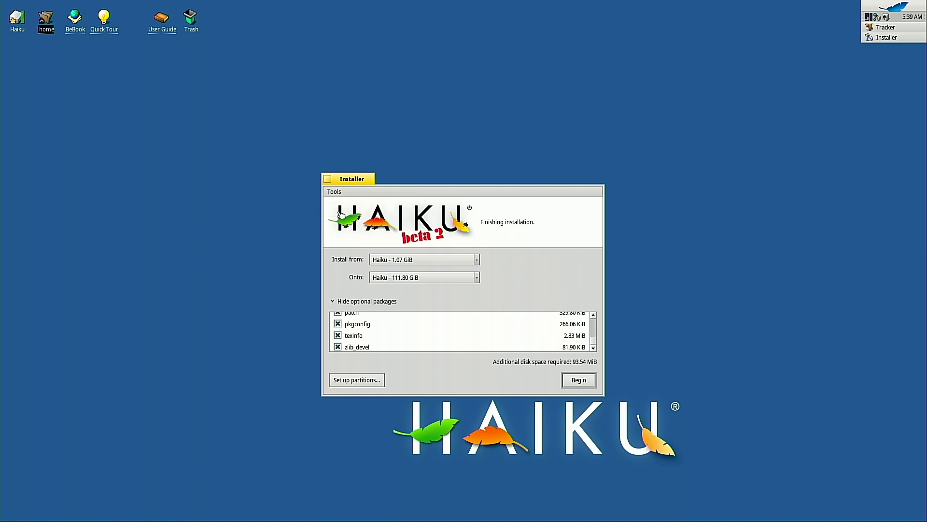
pyautogui.click(339, 193)
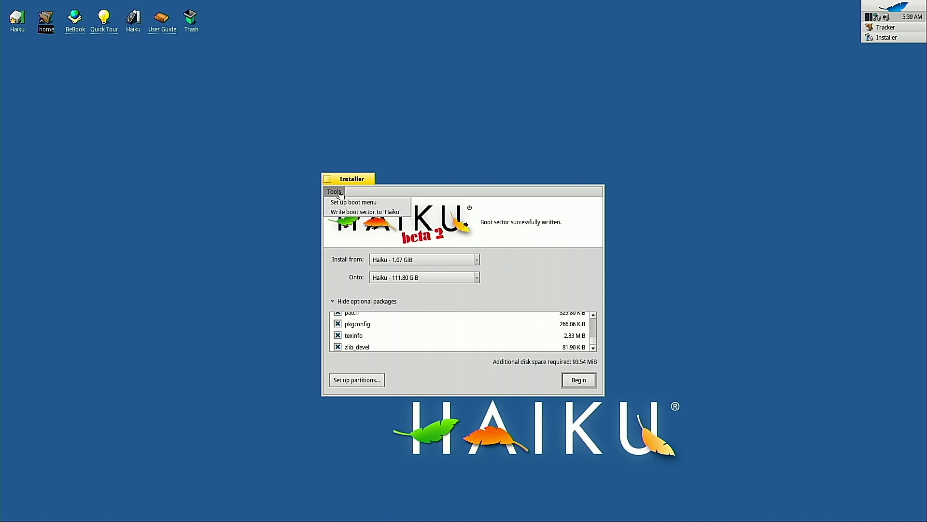
pyautogui.click(341, 212)
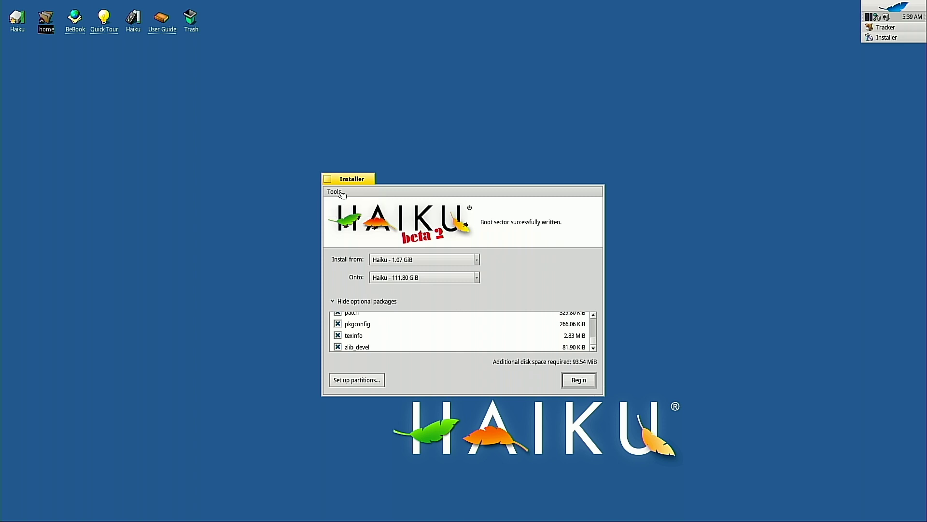
# Step: Repeat the boot menu installation on External USB3.0 0204, keeping Haiku as the default partition and the timeout at Never
pyautogui.click(341, 194)
pyautogui.click(342, 201)
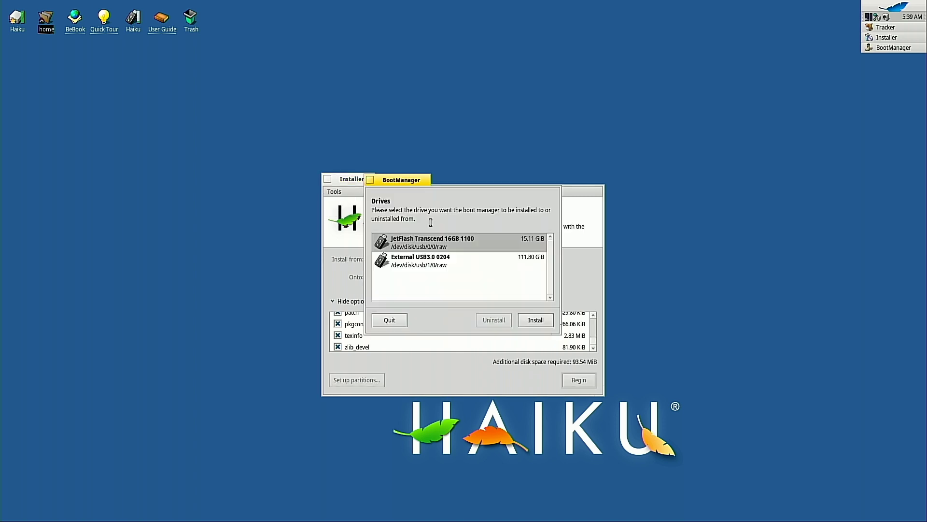
pyautogui.click(523, 261)
pyautogui.click(536, 322)
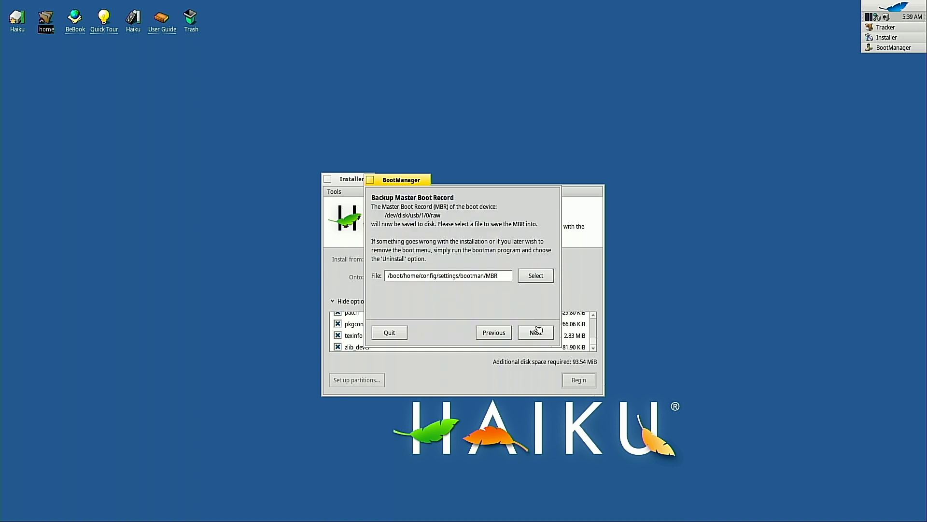
pyautogui.click(537, 333)
pyautogui.click(538, 334)
pyautogui.click(538, 335)
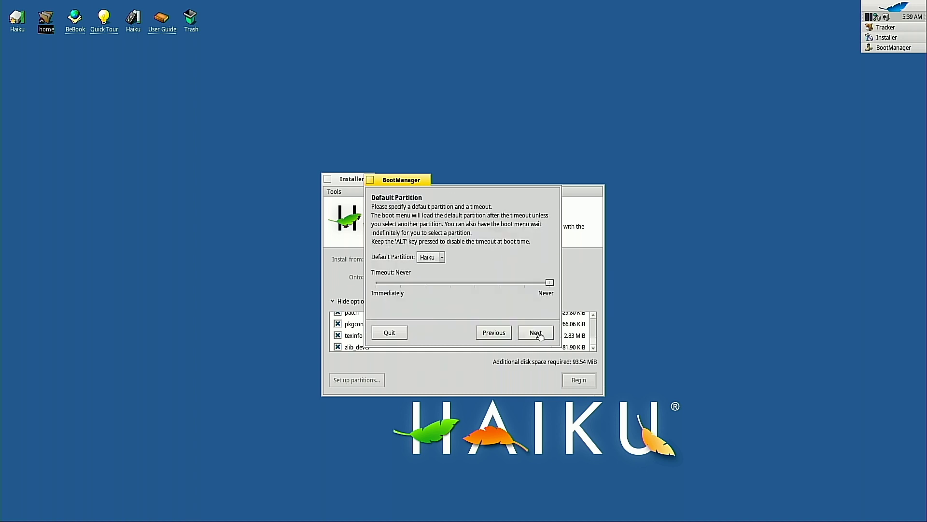
pyautogui.click(537, 333)
pyautogui.click(537, 333)
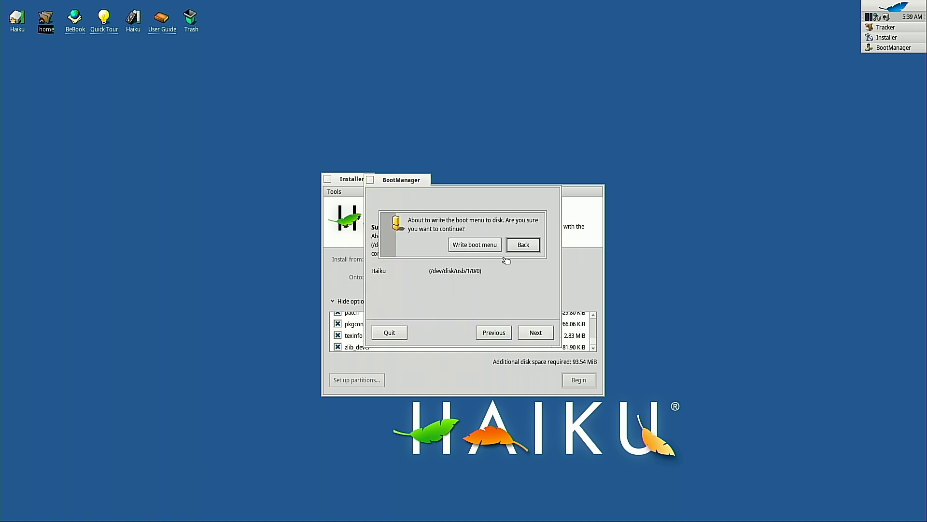
pyautogui.click(490, 244)
pyautogui.click(541, 335)
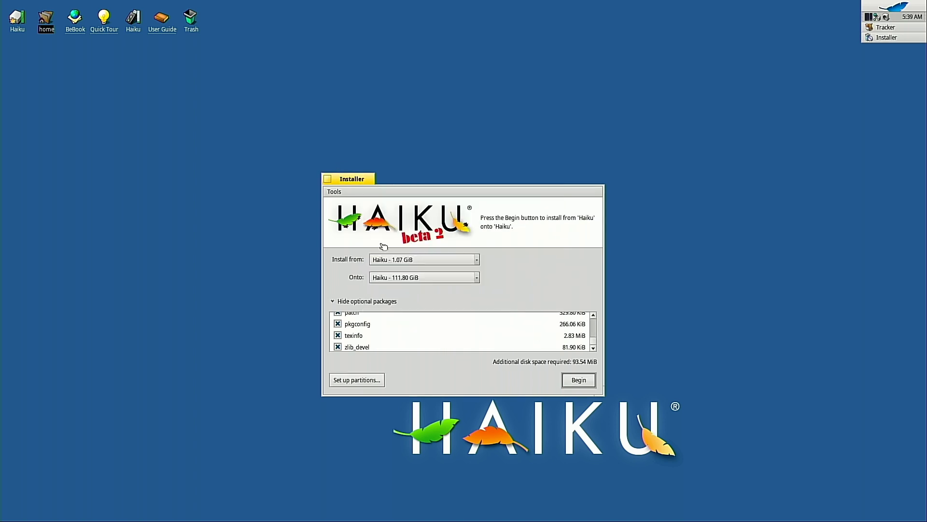
# Step: Try to start the installation onto Haiku - 111.80 GiB, choose the target again and retry, dismissing each alert
pyautogui.click(579, 382)
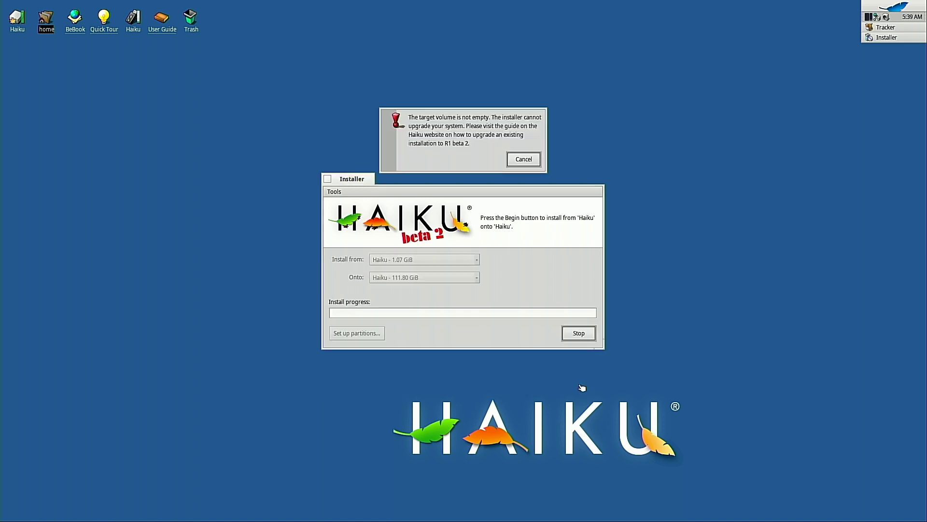
pyautogui.click(524, 159)
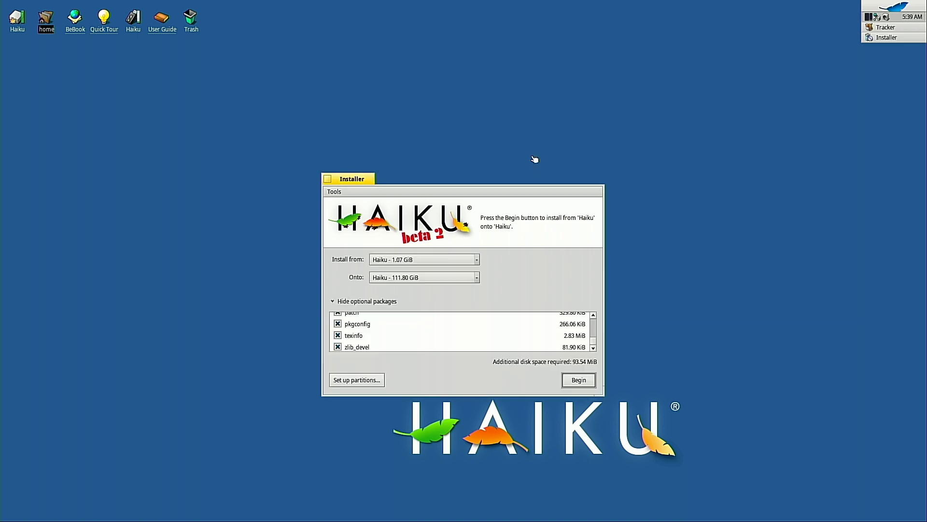
pyautogui.click(444, 282)
pyautogui.click(445, 286)
pyautogui.click(583, 380)
pyautogui.click(520, 158)
# Step: Open the partition setup and unmount the 111.80 GiB Haiku partition on External USB3.0 0204
pyautogui.click(334, 191)
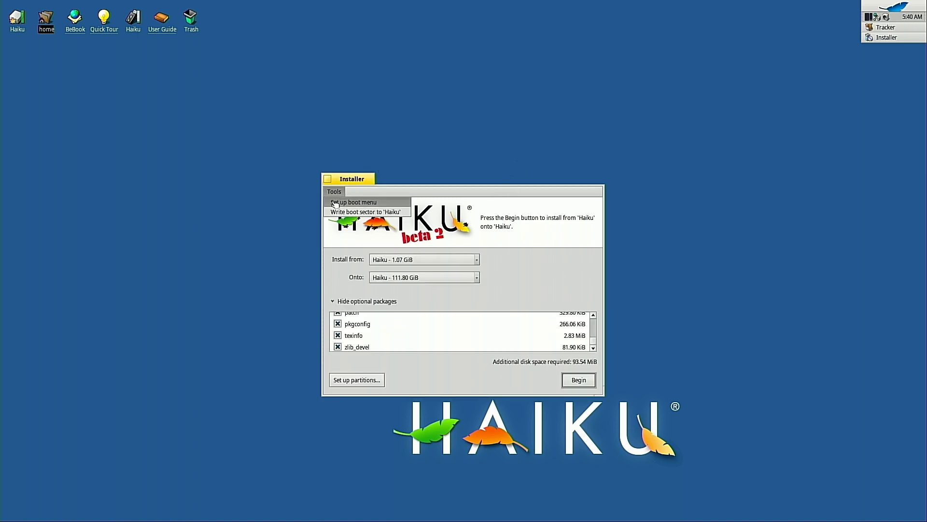
pyautogui.click(334, 192)
pyautogui.click(359, 381)
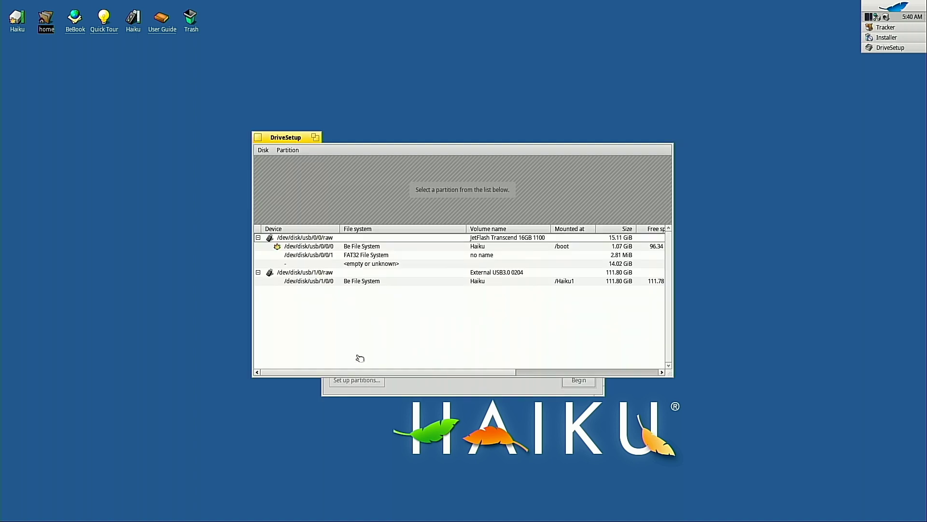
pyautogui.click(367, 274)
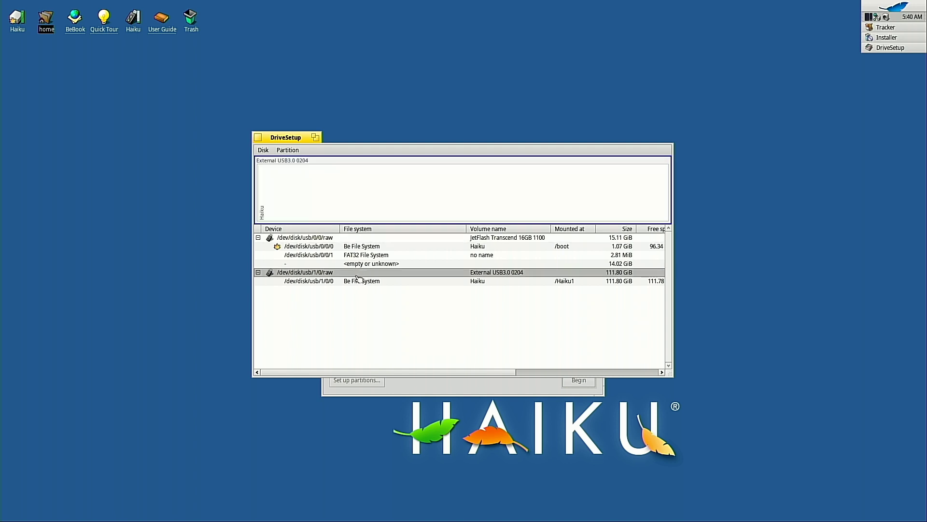
pyautogui.click(355, 282)
pyautogui.rightClick(356, 283)
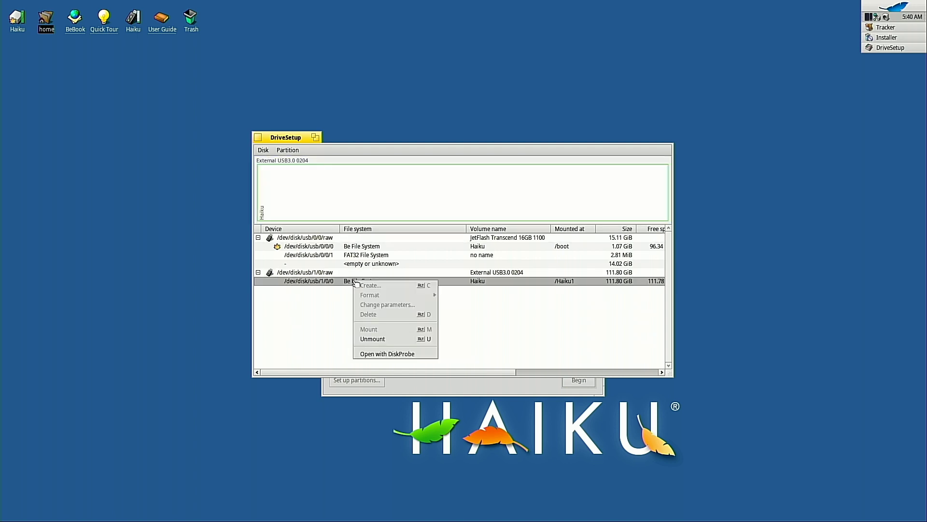
pyautogui.click(378, 339)
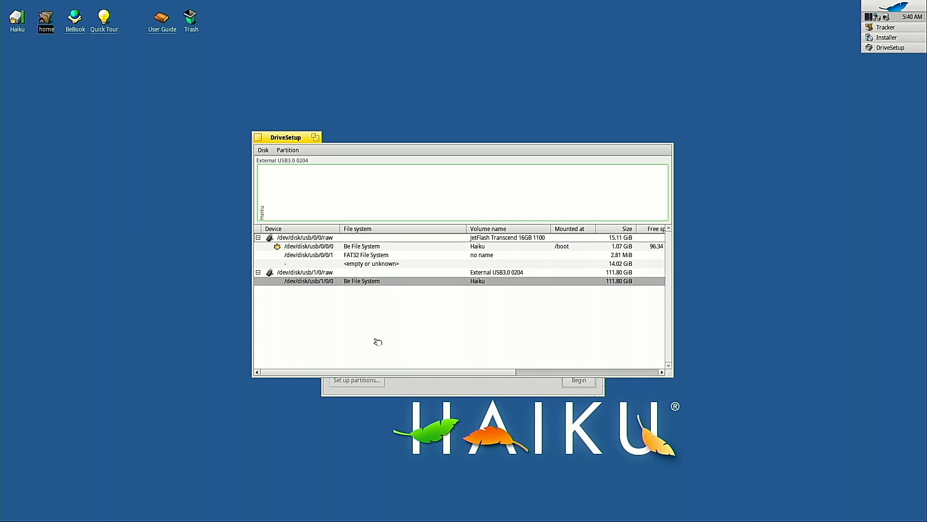
pyautogui.rightClick(413, 284)
pyautogui.click(423, 295)
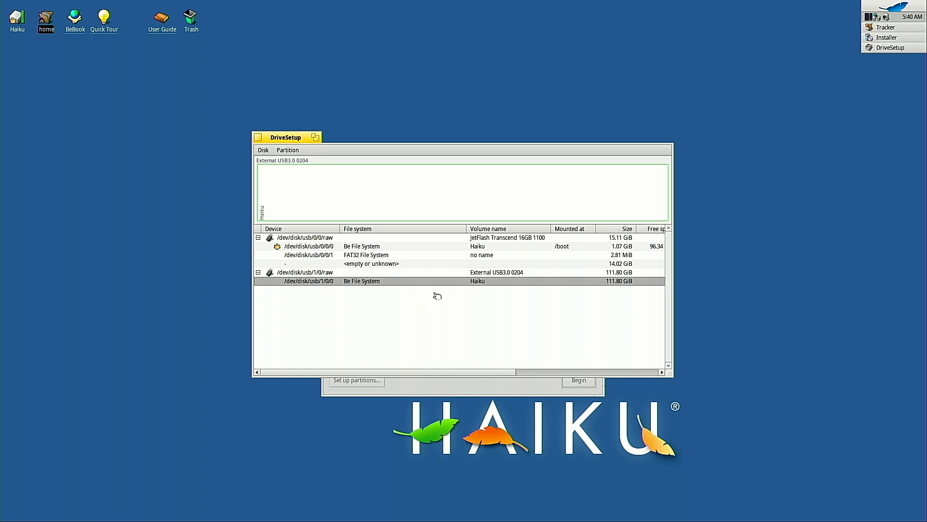
pyautogui.rightClick(441, 285)
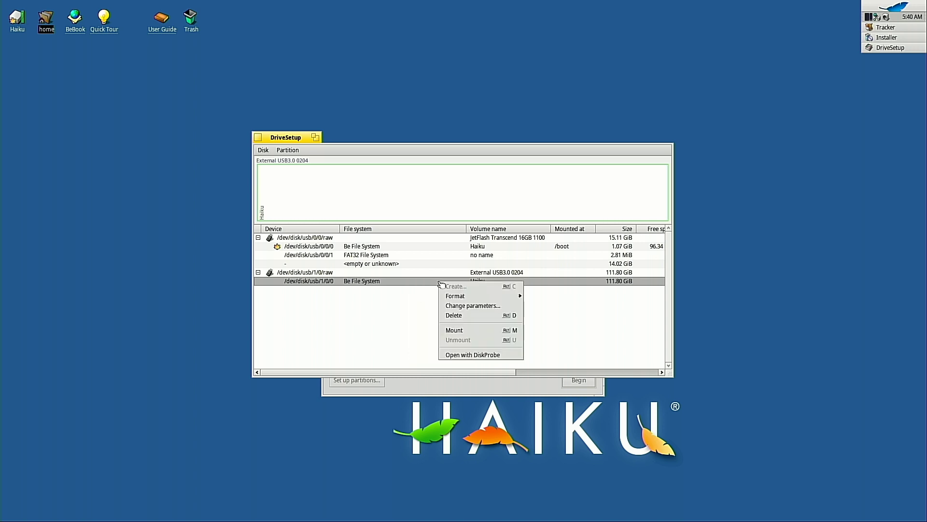
pyautogui.click(409, 315)
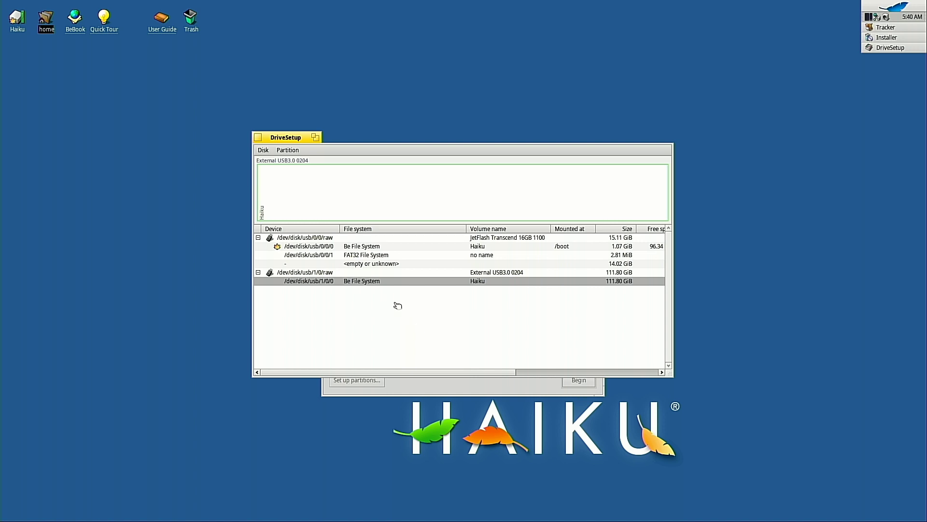
# Step: Close the partition setup and try to start the installation onto Haiku - 111.80 GiB, dismissing the alert
pyautogui.click(258, 137)
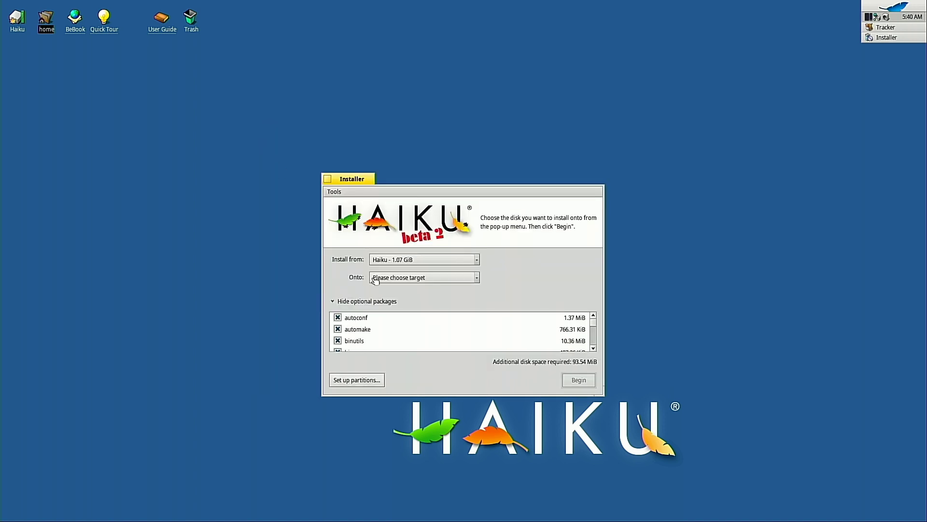
pyautogui.click(374, 278)
pyautogui.click(384, 289)
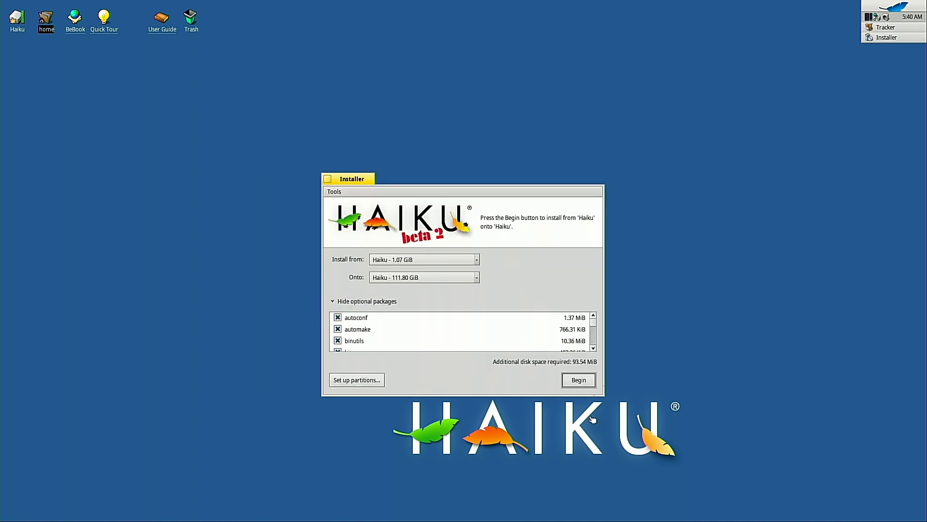
pyautogui.click(584, 383)
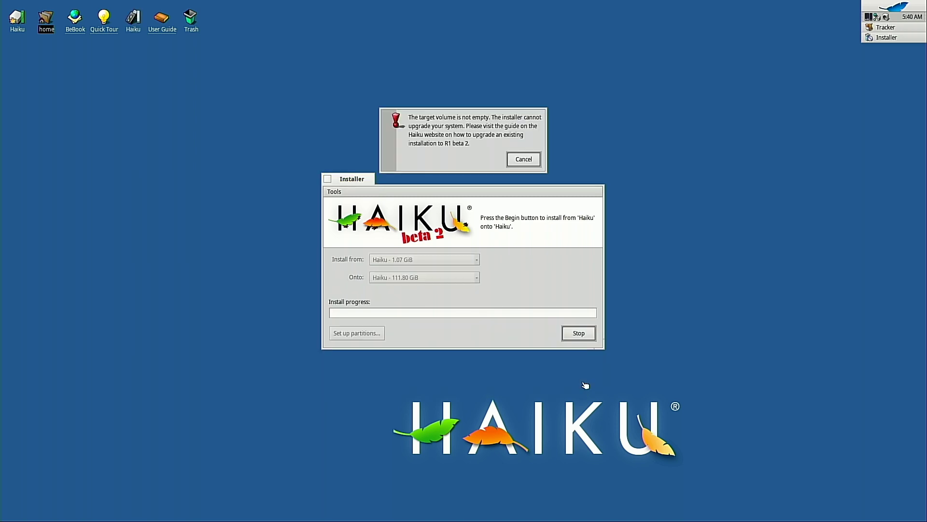
pyautogui.click(526, 160)
# Step: Reopen the partition setup and unmount /dev/disk/usb/1/0/0, the Haiku partition on the external disk, once more
pyautogui.click(333, 192)
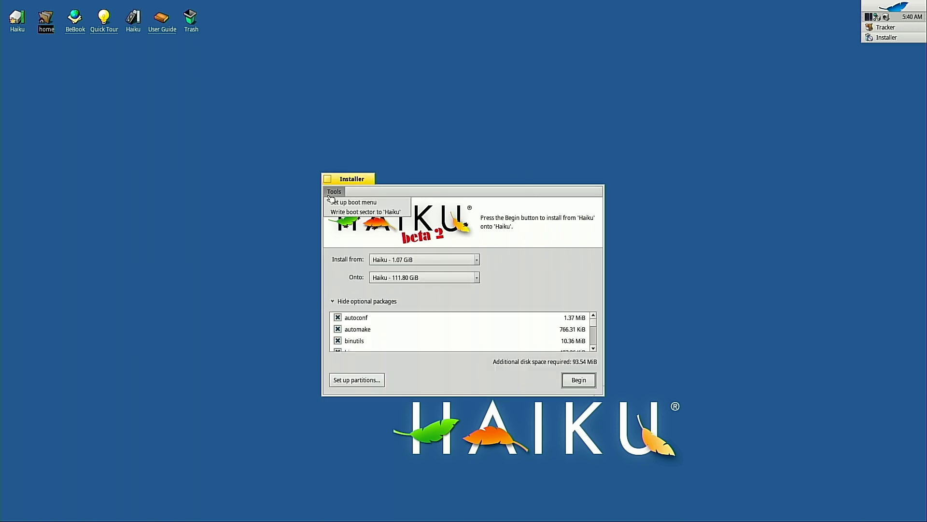
pyautogui.click(372, 241)
pyautogui.click(357, 380)
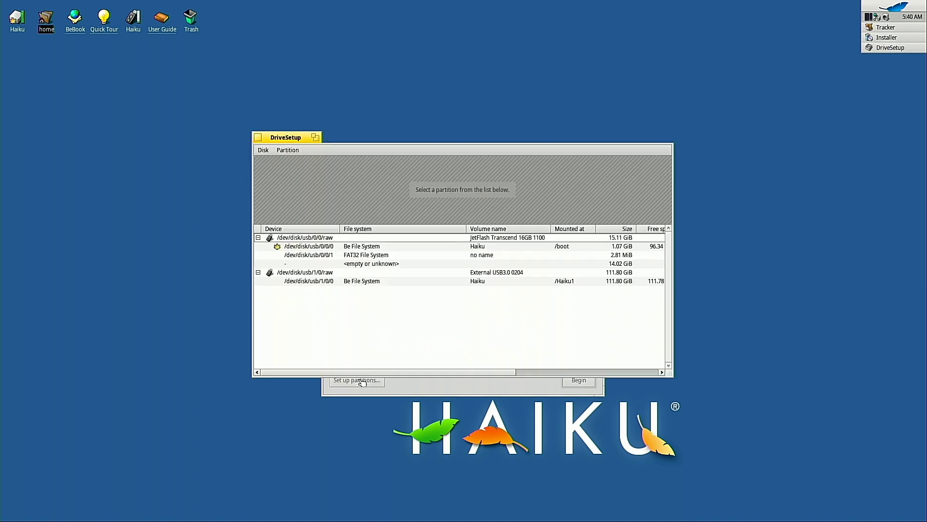
pyautogui.click(369, 282)
pyautogui.rightClick(369, 282)
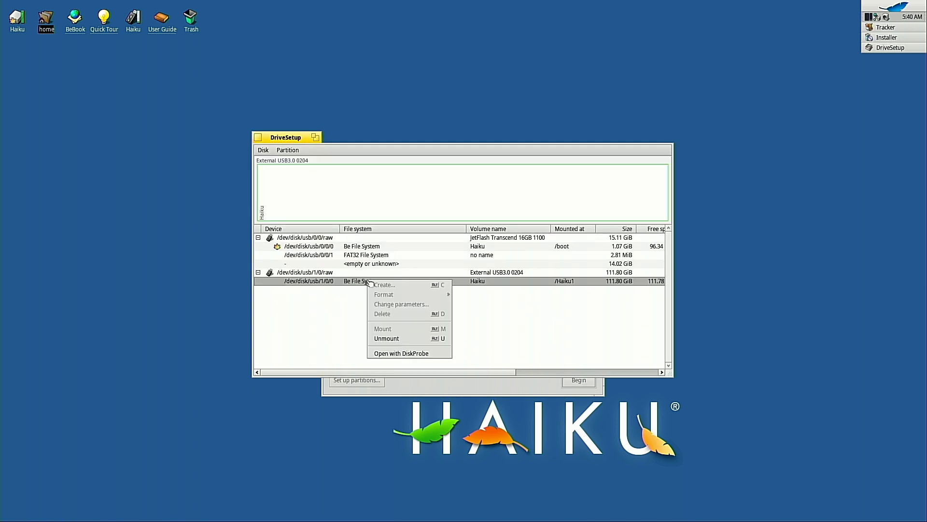
pyautogui.click(391, 338)
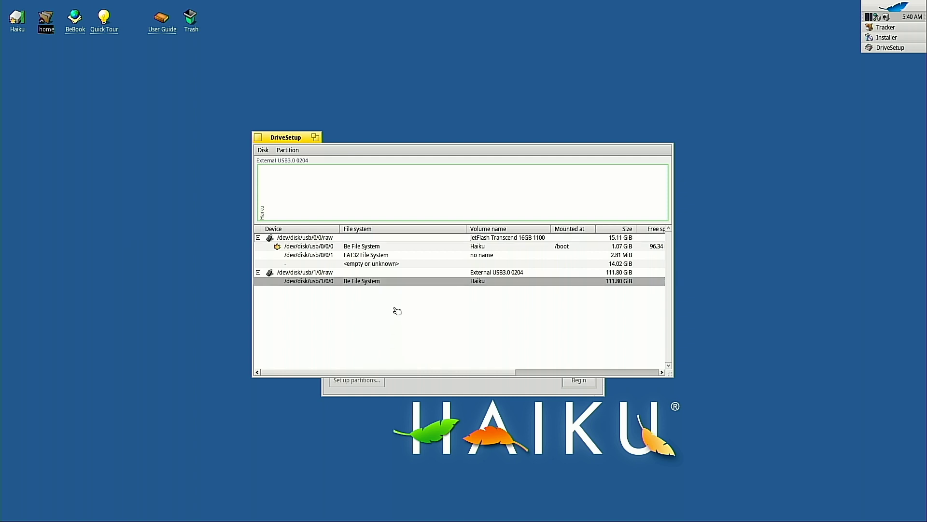
# Step: Format the unmounted Haiku partition on External USB3.0 0204 as Be File System, write the changes to disk and close the partition setup
pyautogui.rightClick(407, 283)
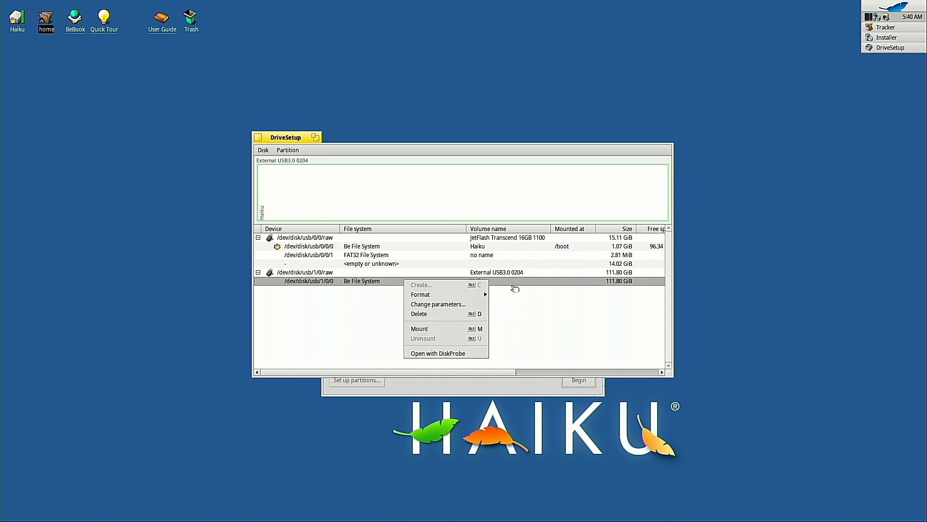
pyautogui.moveTo(476, 295)
pyautogui.click(507, 319)
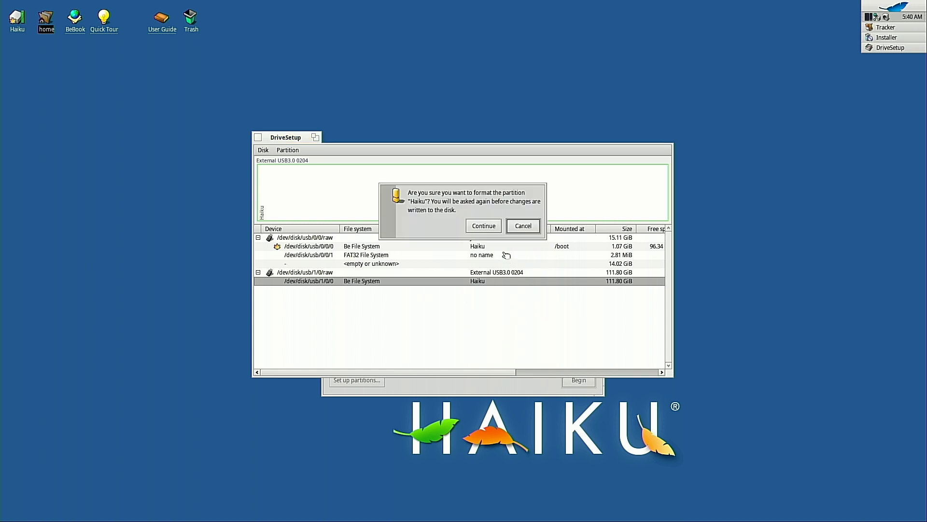
pyautogui.click(487, 225)
pyautogui.click(497, 285)
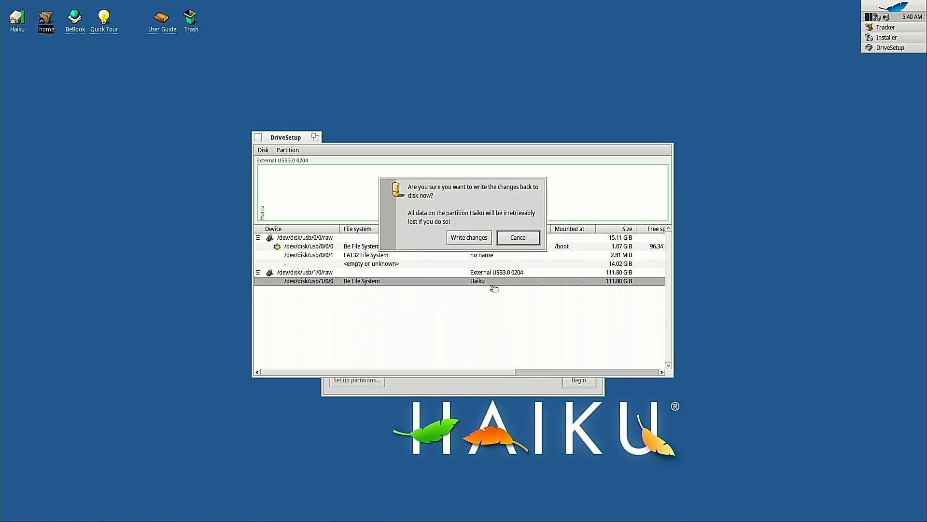
pyautogui.click(472, 240)
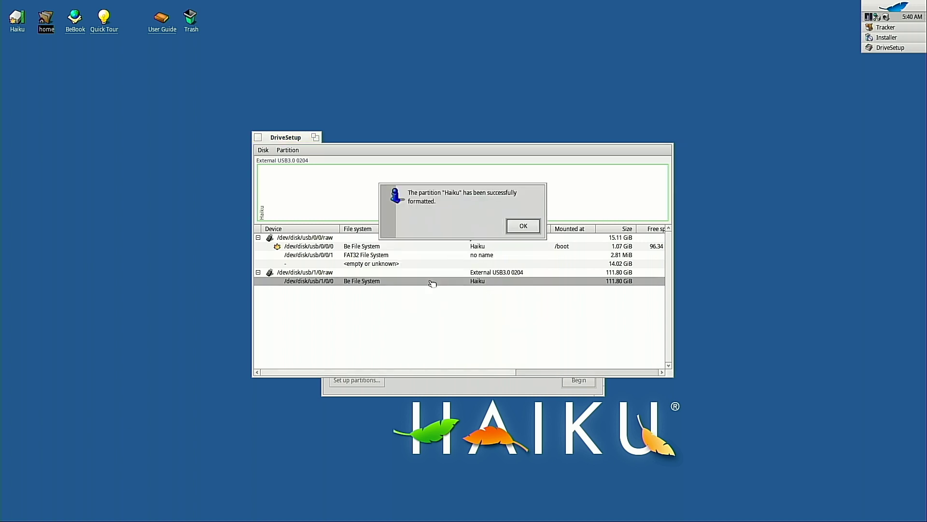
pyautogui.click(521, 225)
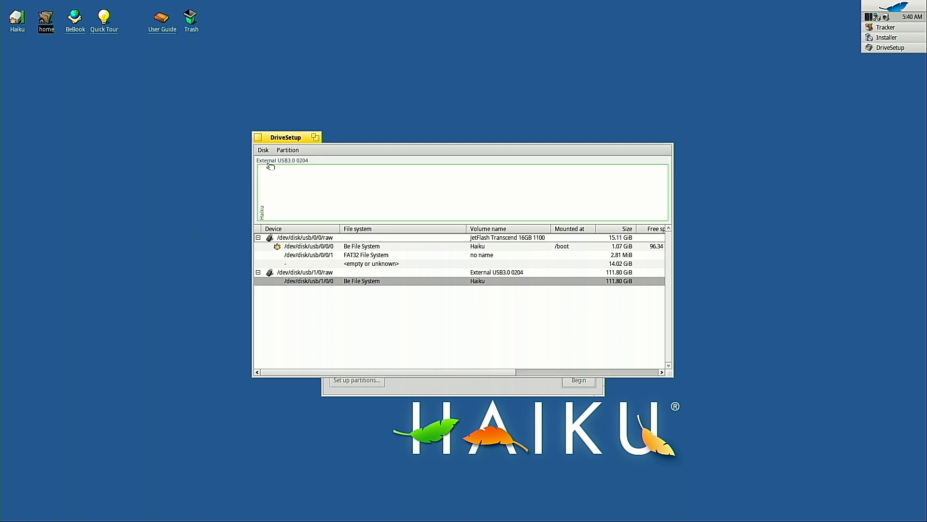
pyautogui.click(258, 137)
# Step: Choose Haiku - 111.80 GiB as the installation target and write the boot sector to it
pyautogui.click(399, 278)
pyautogui.click(400, 288)
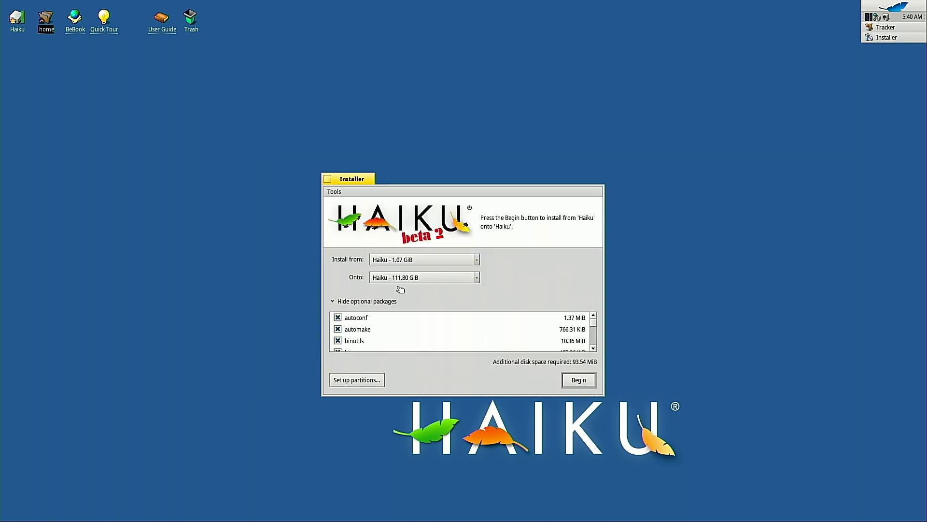
pyautogui.click(342, 193)
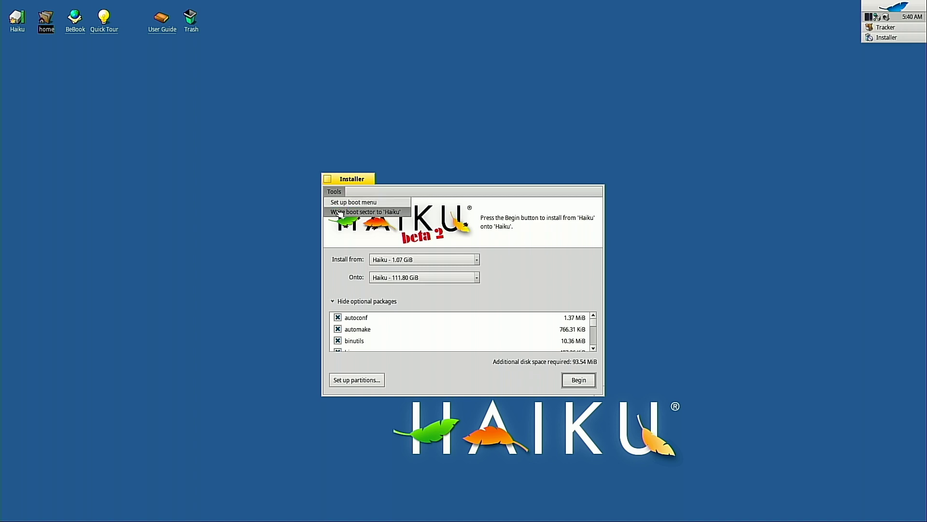
pyautogui.click(340, 205)
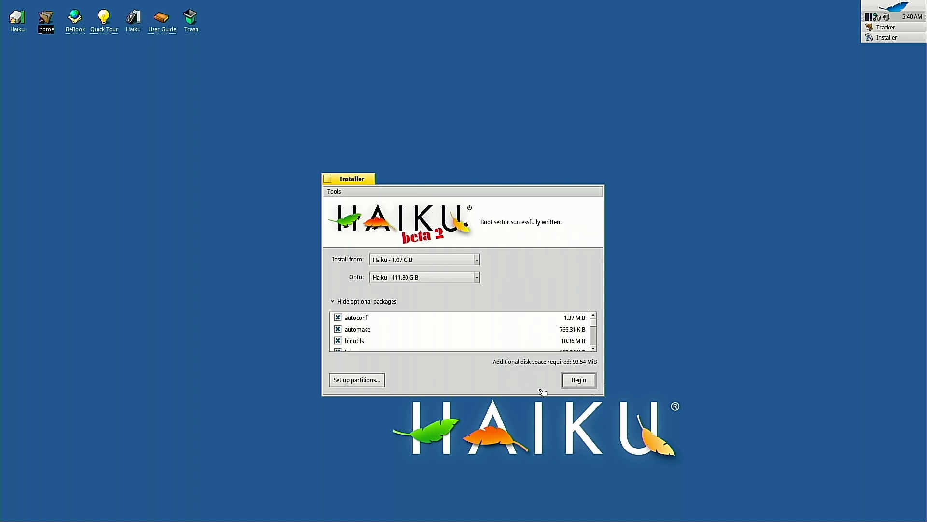
# Step: Try to start installing Haiku onto the 111.80 GiB Haiku volume
pyautogui.click(579, 381)
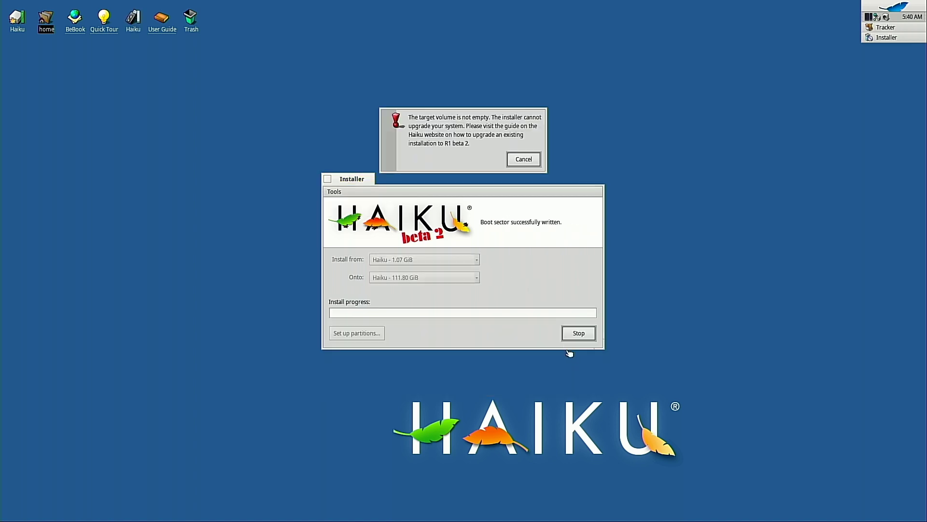
pyautogui.click(523, 158)
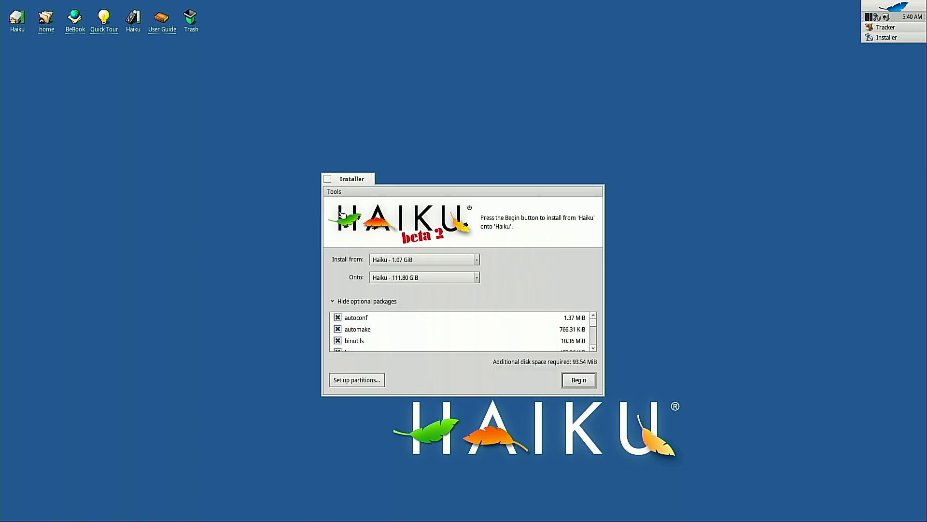
pyautogui.click(332, 193)
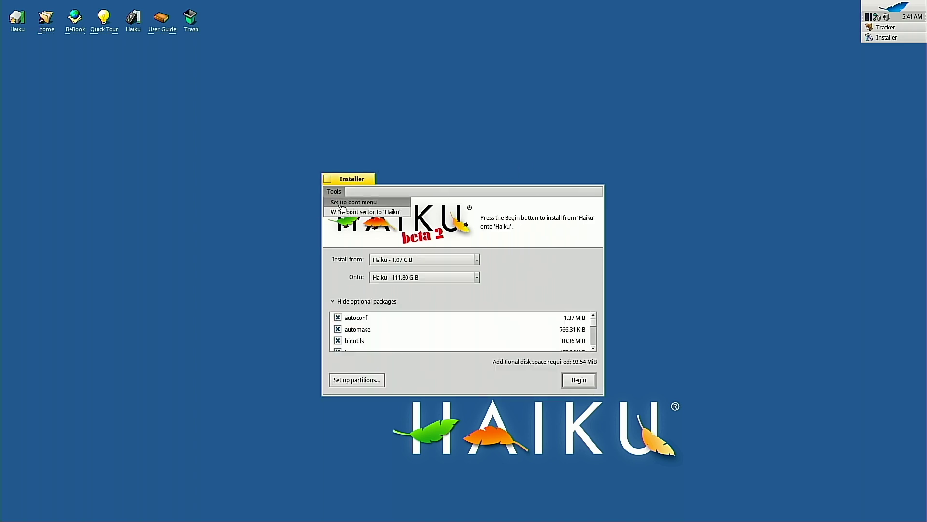
# Step: Open the partition setup, then unmount and delete the Be File System partition on the External USB3.0 disk
pyautogui.click(372, 381)
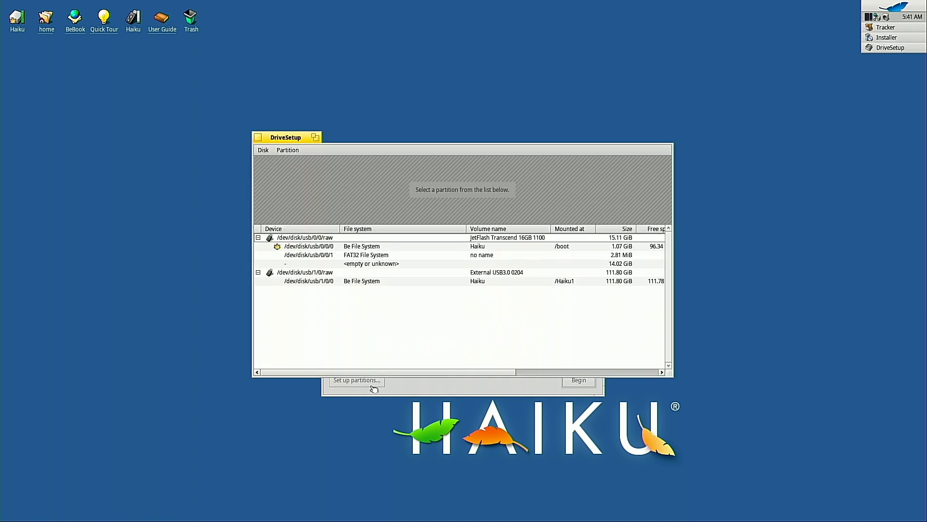
pyautogui.rightClick(381, 281)
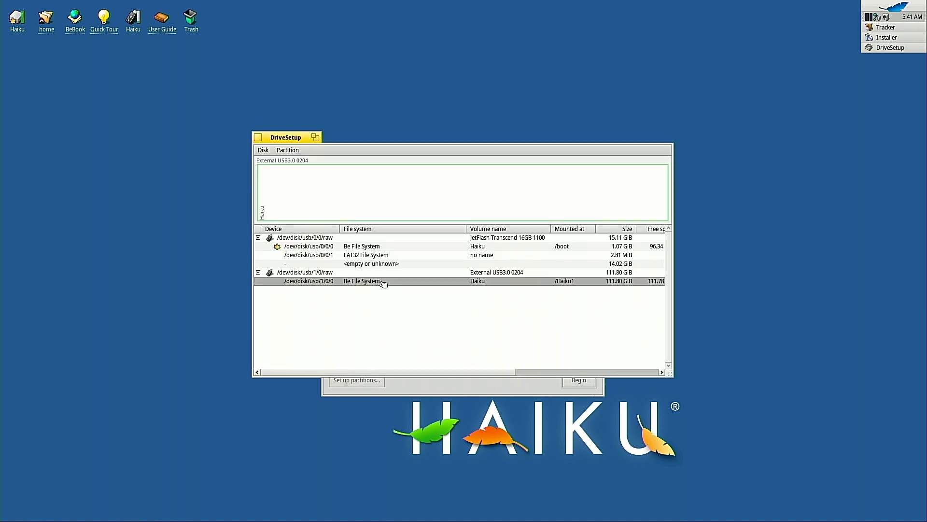
pyautogui.click(396, 340)
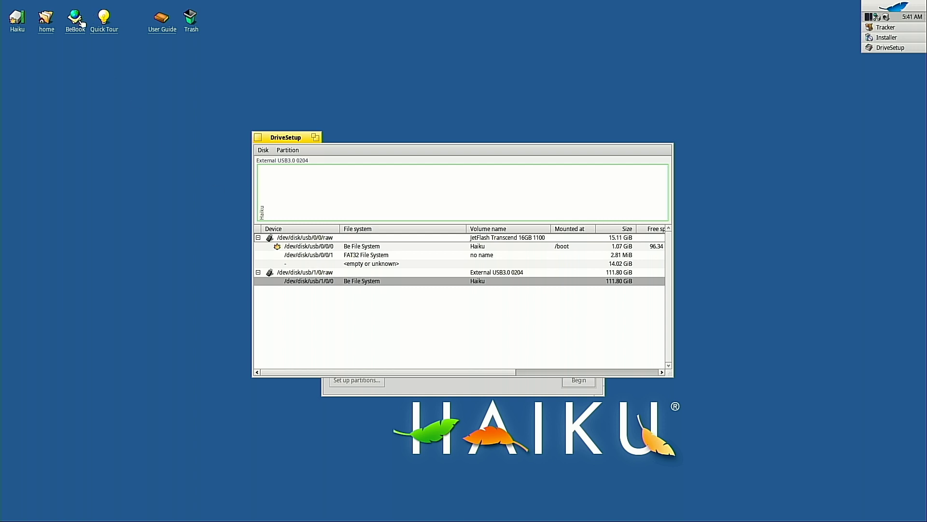
pyautogui.rightClick(303, 283)
pyautogui.click(314, 313)
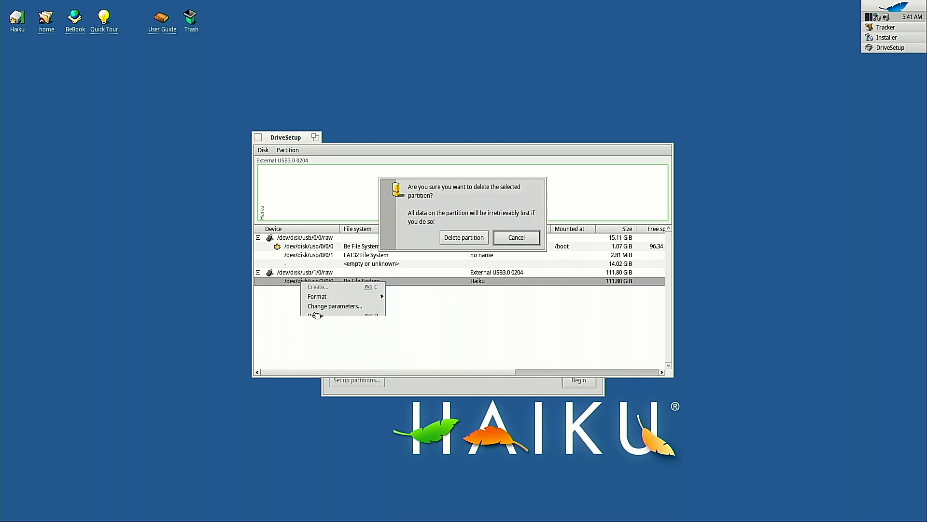
pyautogui.click(463, 238)
pyautogui.rightClick(471, 274)
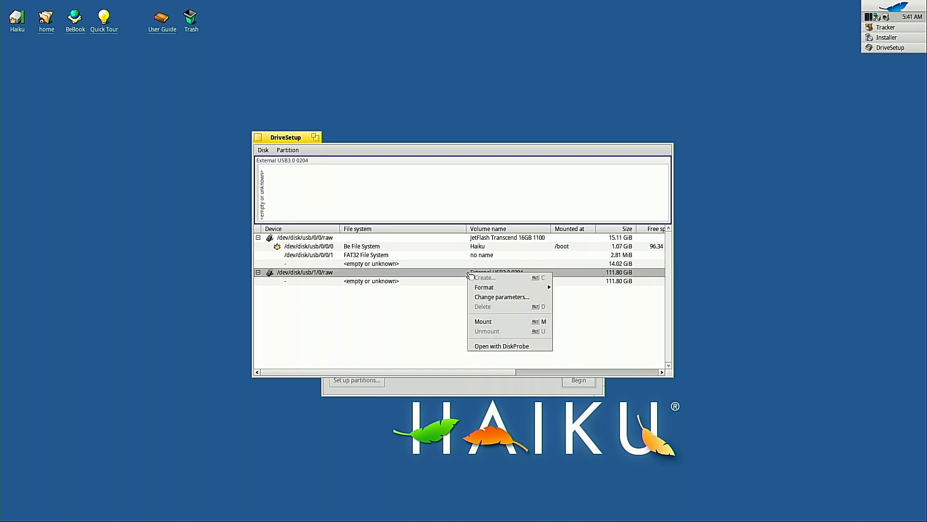
pyautogui.click(490, 296)
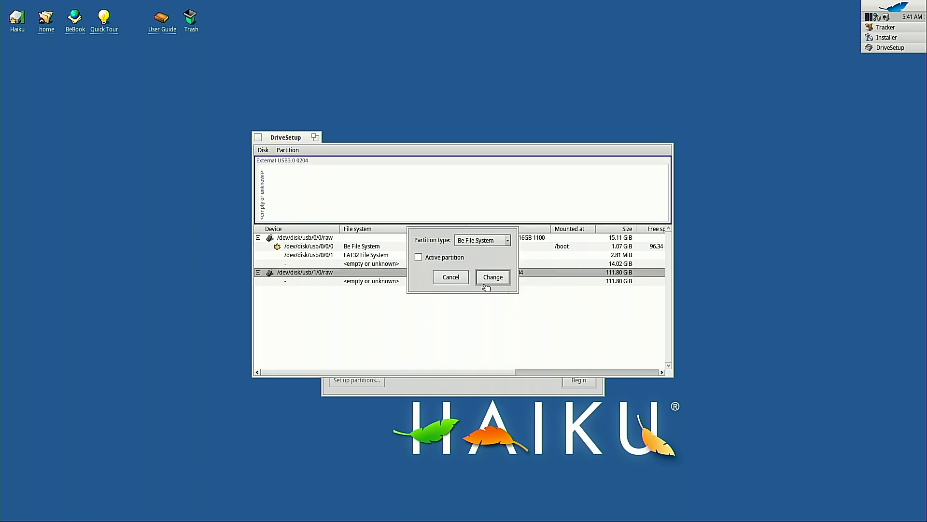
pyautogui.click(498, 241)
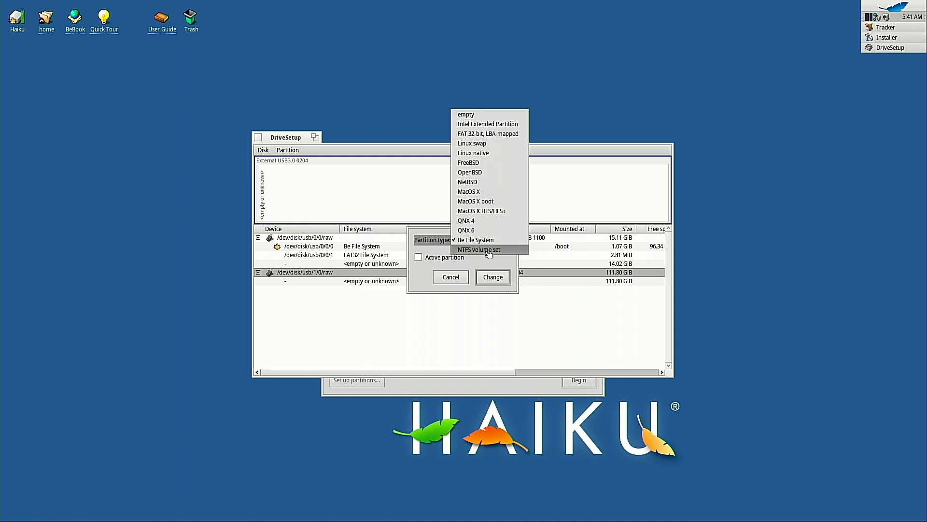
pyautogui.click(478, 116)
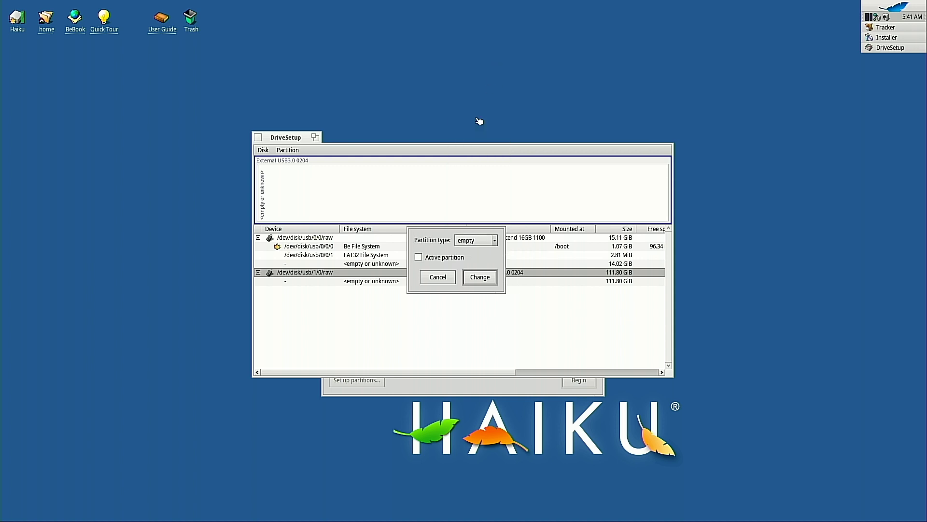
pyautogui.click(493, 278)
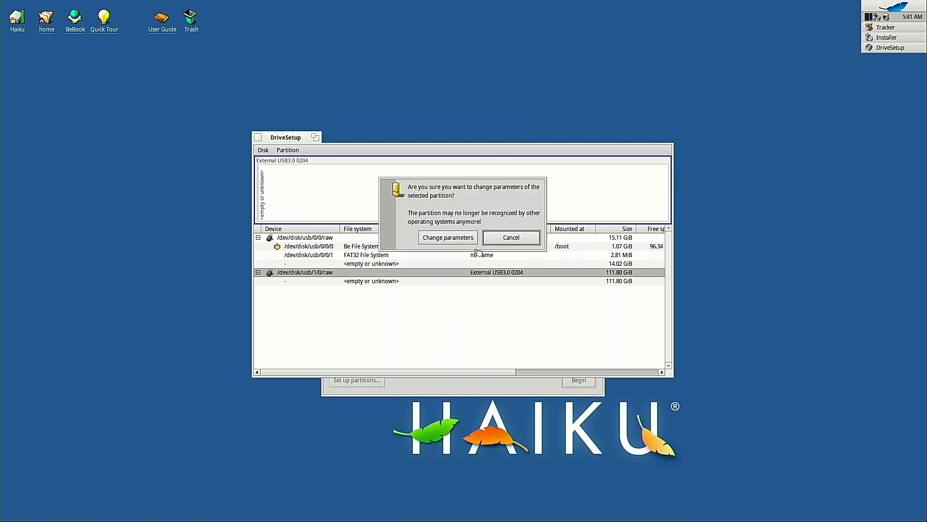
pyautogui.click(502, 239)
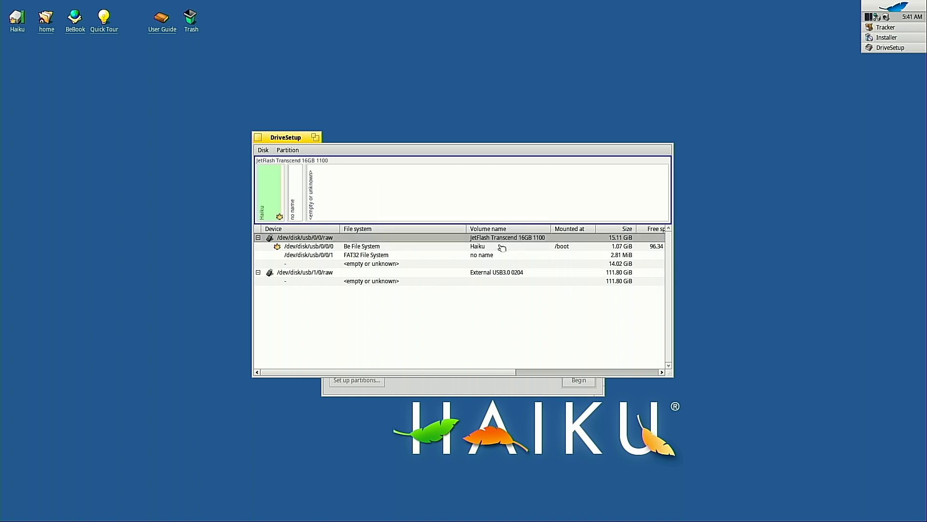
# Step: Initialize the External USB3.0 disk with a partition map and write the changes to it
pyautogui.click(423, 273)
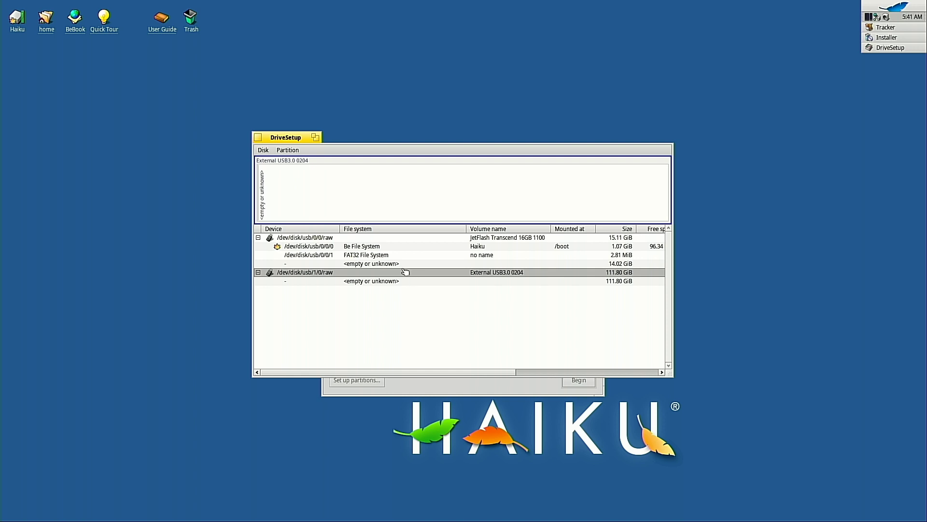
pyautogui.click(266, 152)
pyautogui.moveTo(270, 160)
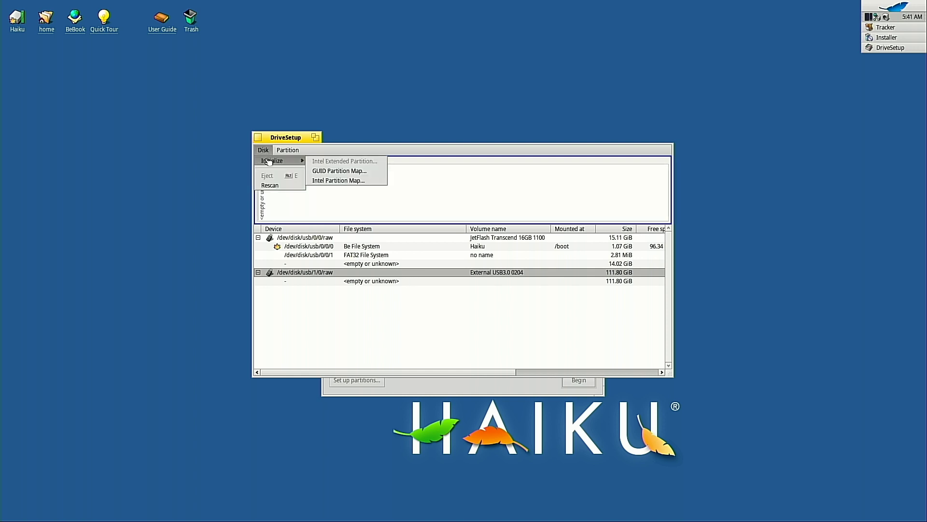
pyautogui.click(337, 170)
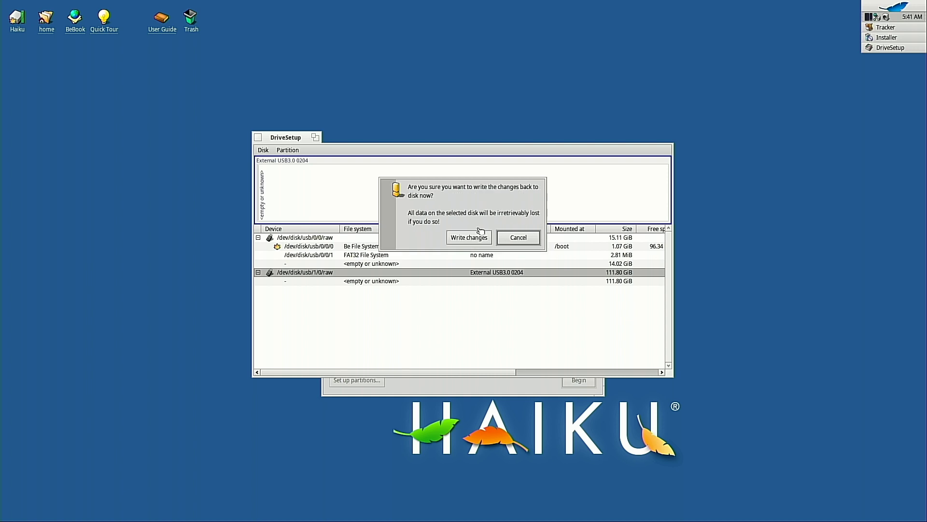
pyautogui.click(478, 237)
pyautogui.click(520, 216)
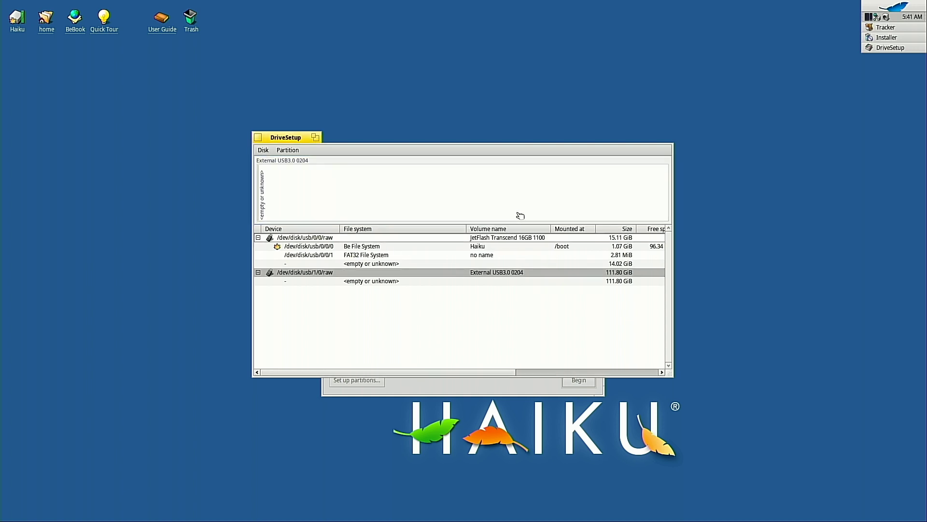
# Step: Create an active Be File System partition of 111.80 GiB in the External USB3.0 disk's empty space and write the changes
pyautogui.click(408, 282)
pyautogui.rightClick(408, 284)
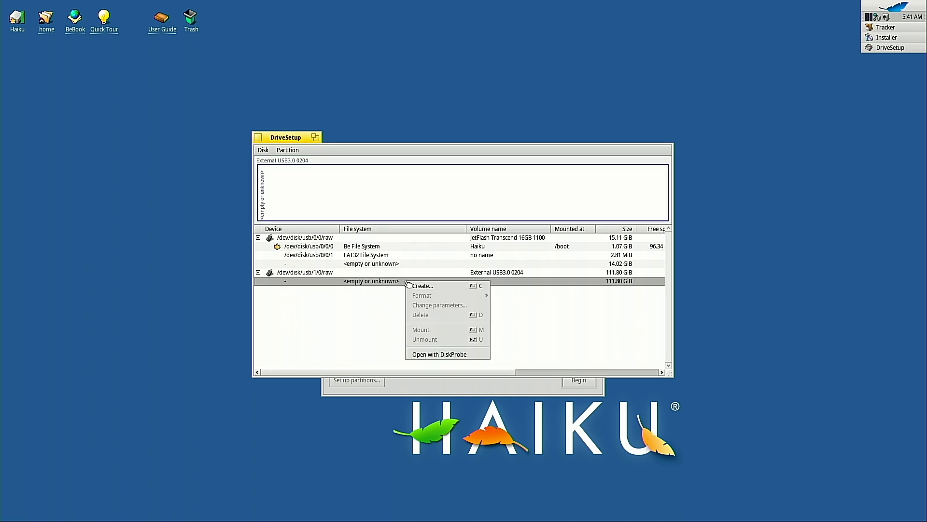
pyautogui.click(410, 285)
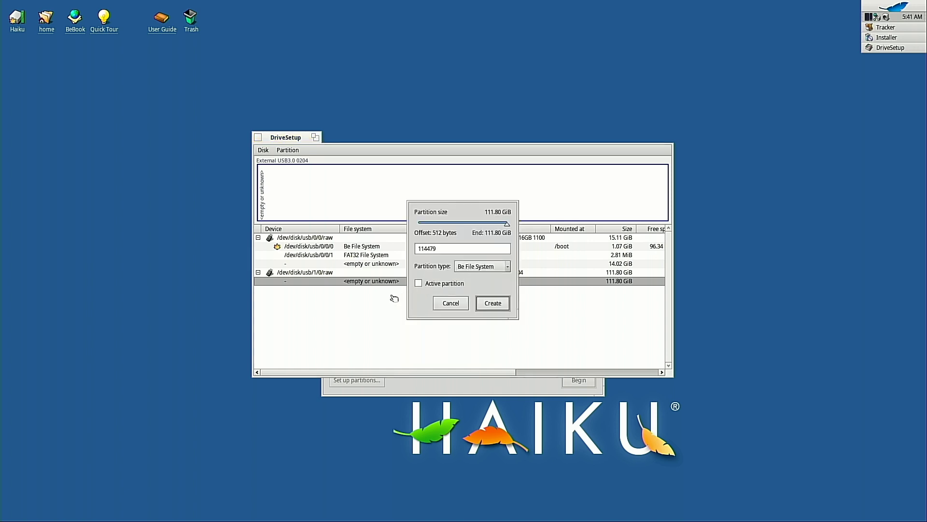
pyautogui.click(431, 284)
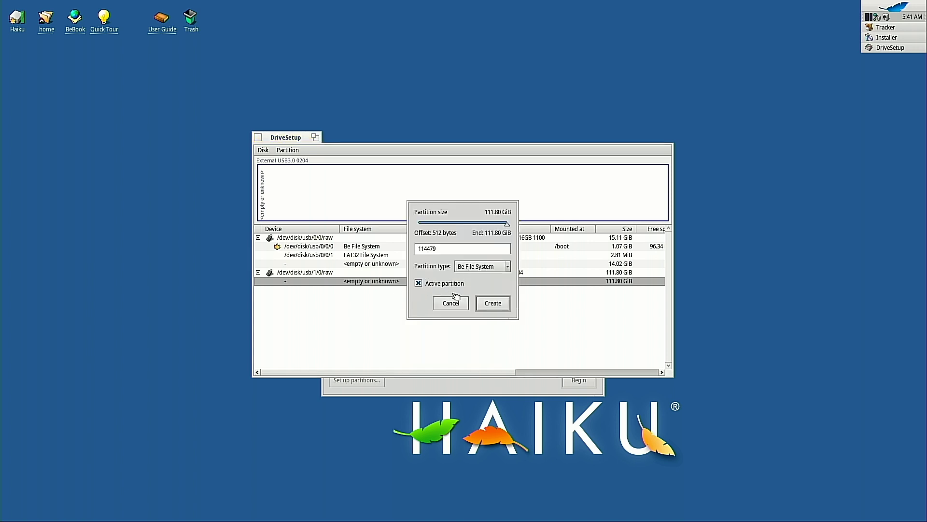
pyautogui.click(493, 306)
pyautogui.click(469, 237)
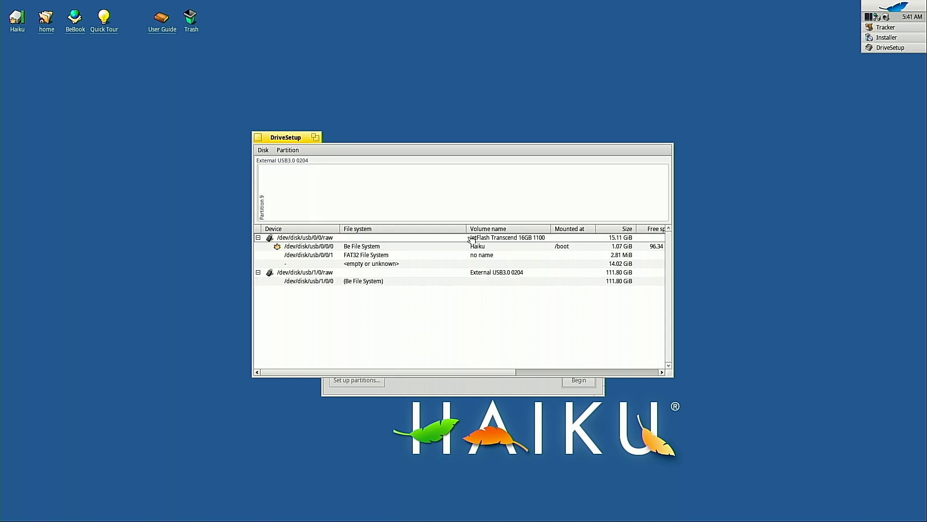
# Step: Rescan the disks and close DriveSetup
pyautogui.click(269, 153)
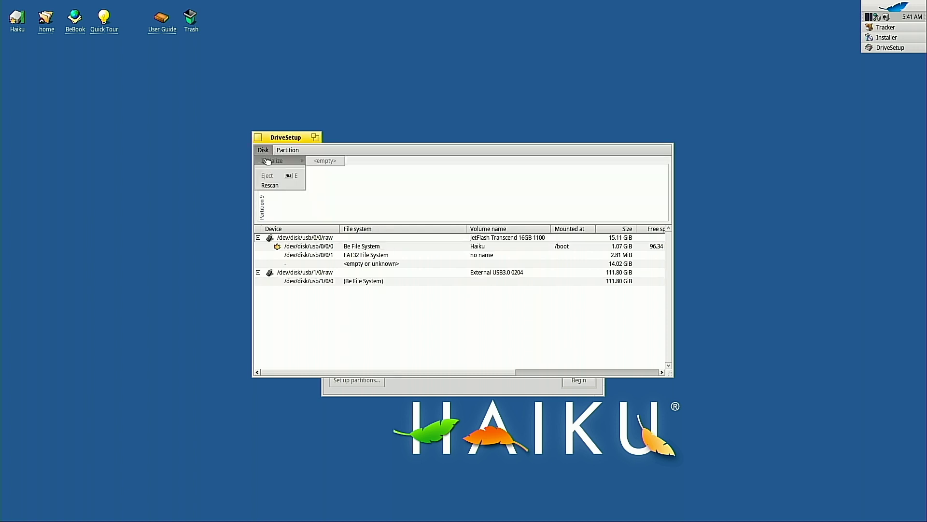
pyautogui.click(274, 186)
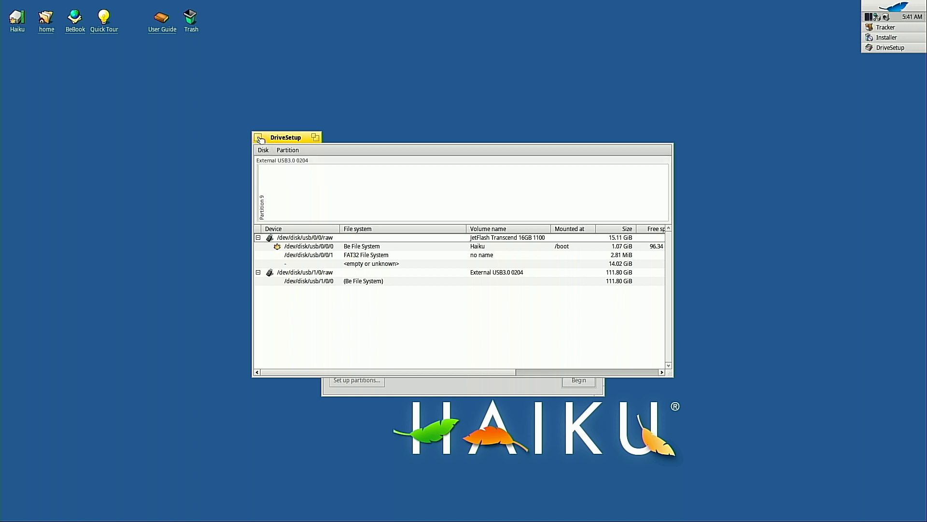
pyautogui.click(258, 137)
# Step: Check the installer's tools and the volumes offered as installation target
pyautogui.click(334, 192)
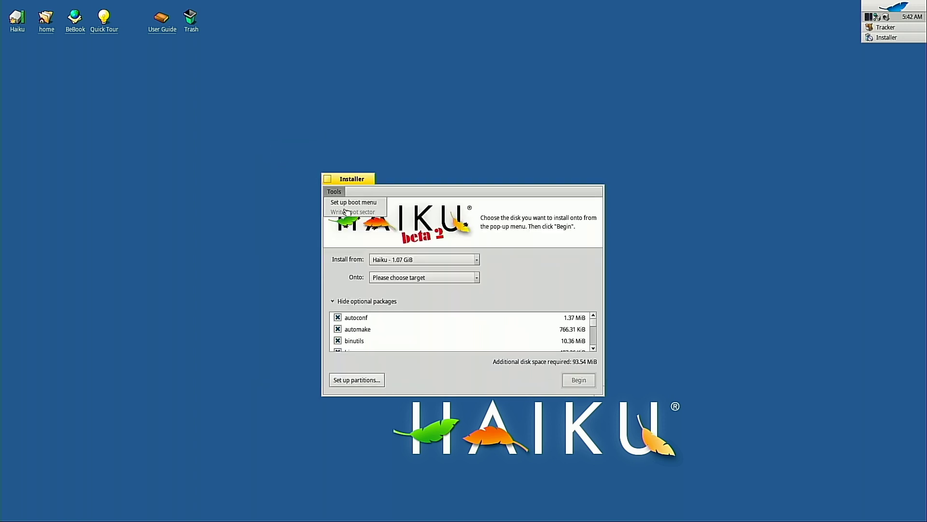
pyautogui.click(367, 277)
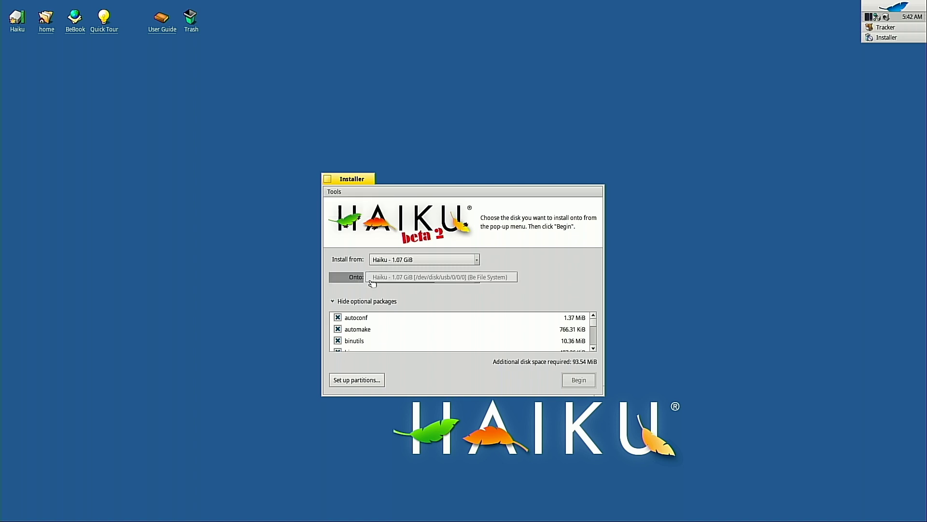
pyautogui.click(394, 279)
pyautogui.click(396, 279)
pyautogui.click(394, 292)
pyautogui.click(394, 279)
# Step: Reopen the partition setup, format the External USB3.0 disk's partition with the Be File System, write the changes and close DriveSetup
pyautogui.click(363, 380)
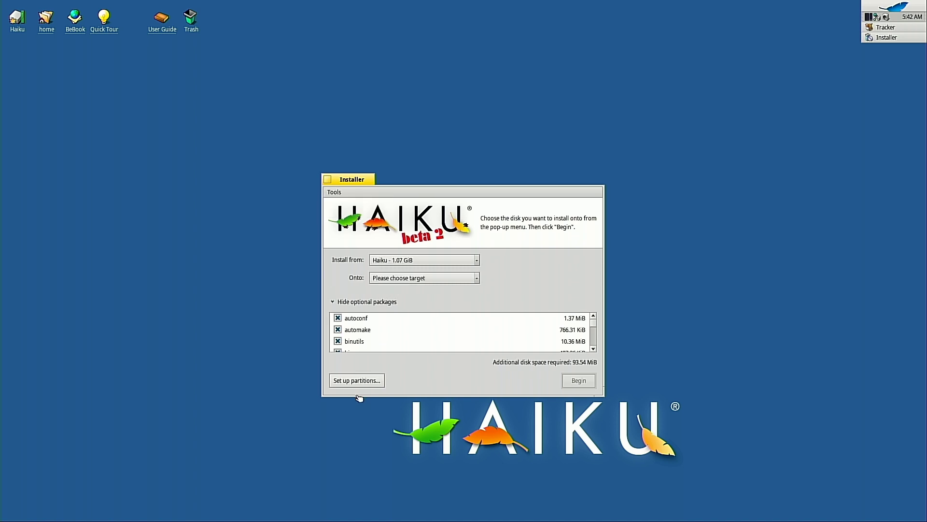
pyautogui.click(362, 380)
pyautogui.click(355, 275)
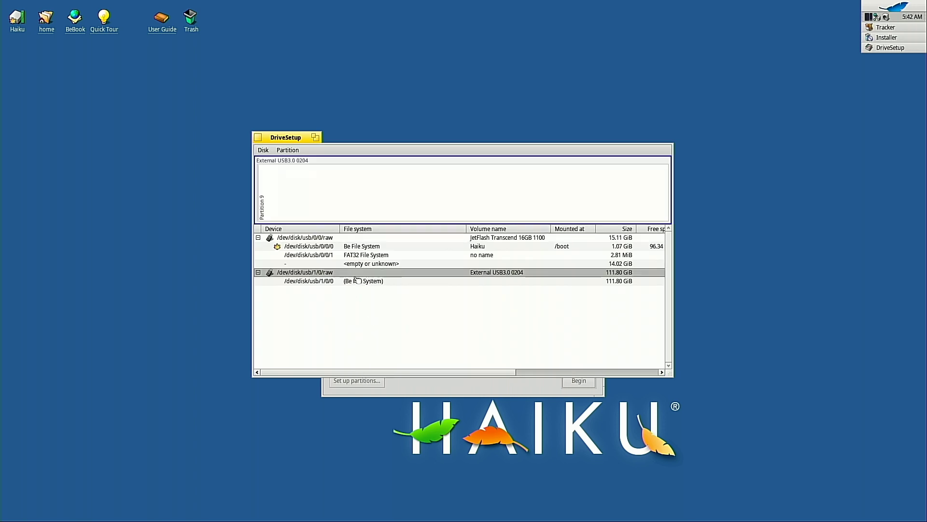
pyautogui.click(354, 281)
pyautogui.rightClick(350, 282)
pyautogui.moveTo(366, 295)
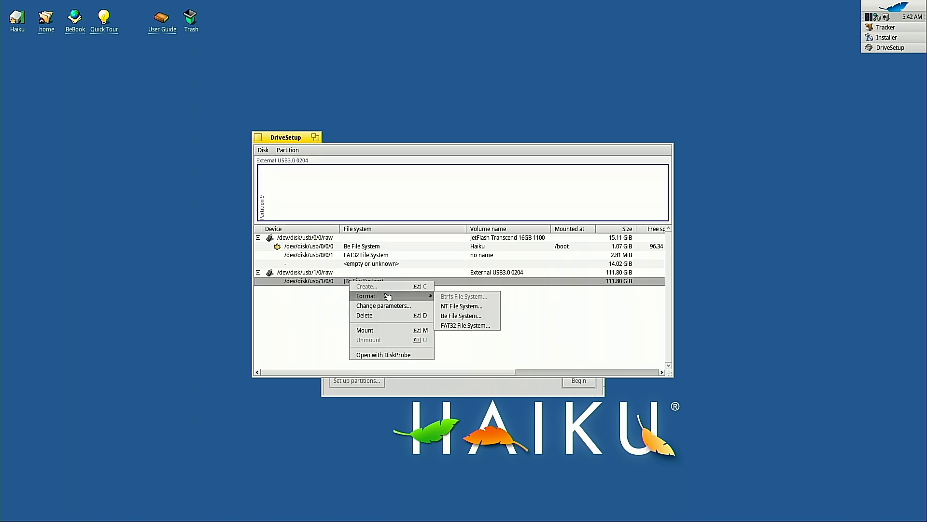
pyautogui.click(454, 316)
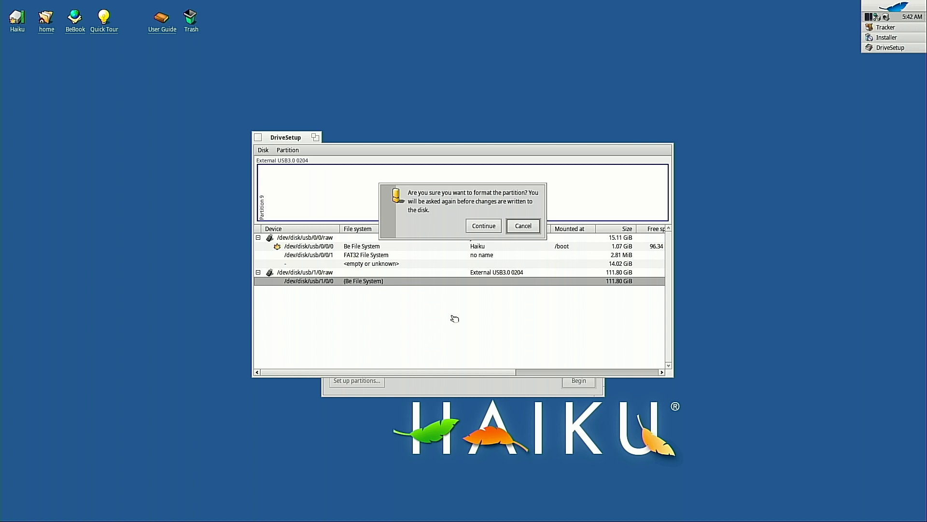
pyautogui.click(490, 226)
pyautogui.click(495, 288)
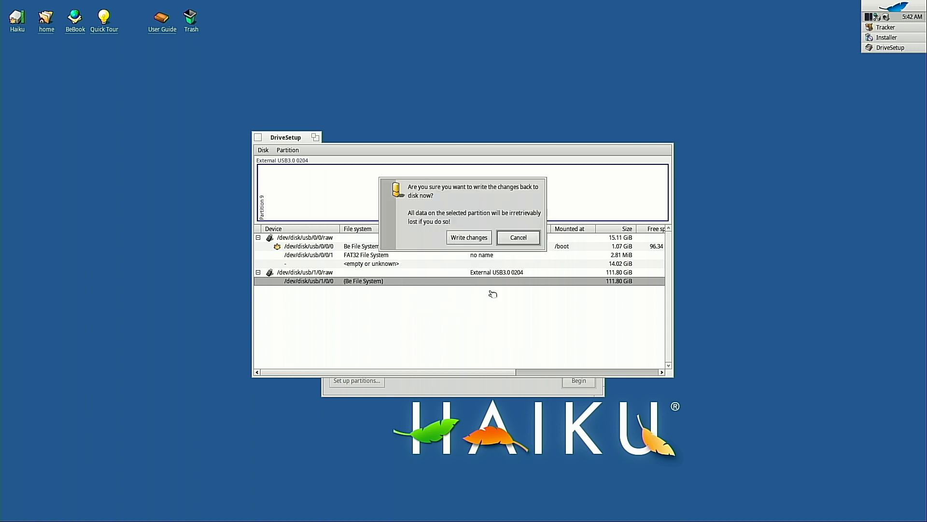
pyautogui.click(459, 236)
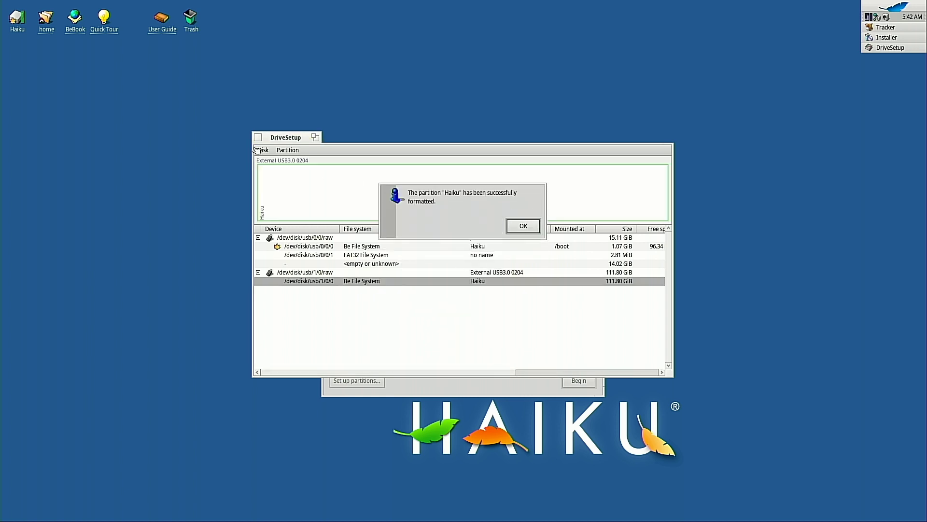
pyautogui.click(526, 225)
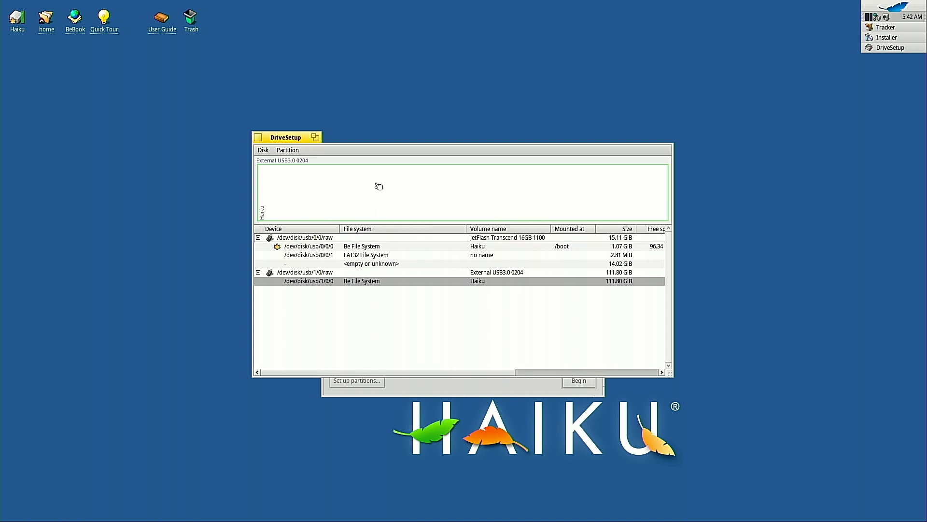
pyautogui.click(259, 139)
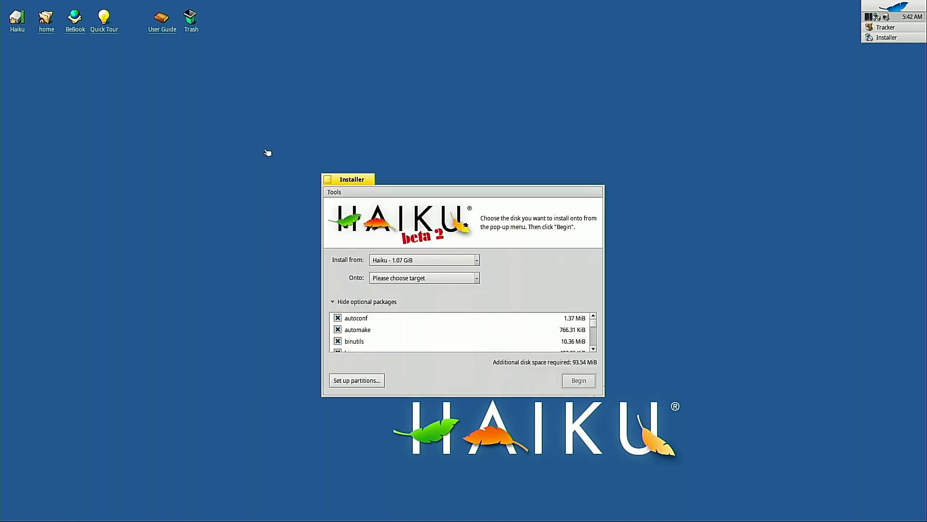
# Step: Choose the 111.80 GiB Haiku volume as the installation target and write the boot sector to it
pyautogui.click(449, 264)
pyautogui.click(454, 277)
pyautogui.click(460, 289)
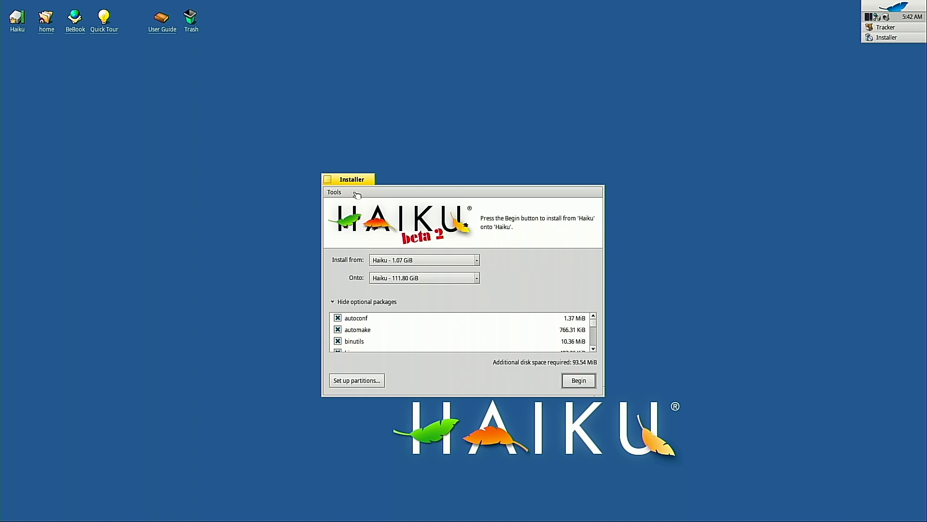
pyautogui.click(335, 192)
pyautogui.click(354, 213)
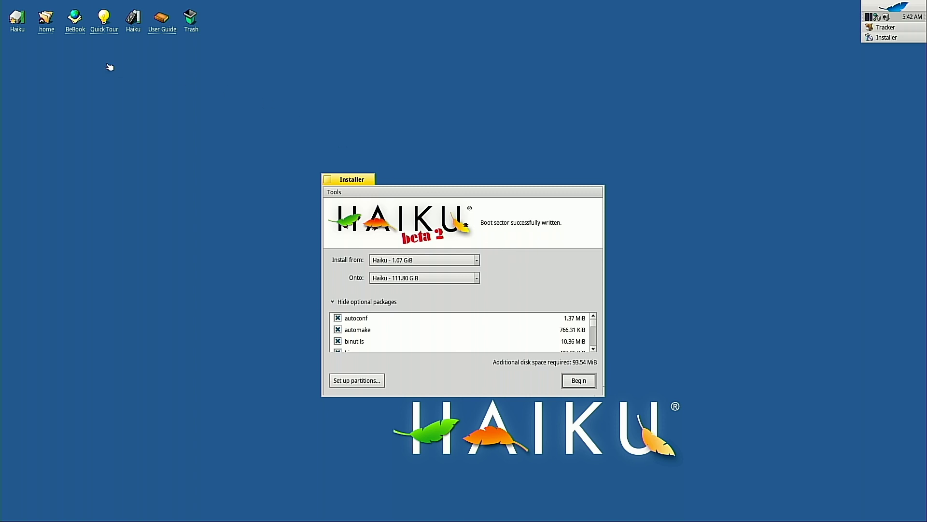
# Step: Examine the Haiku volume's contents down through the system, cache and tmp folders, and close all the folder windows
pyautogui.doubleClick(138, 27)
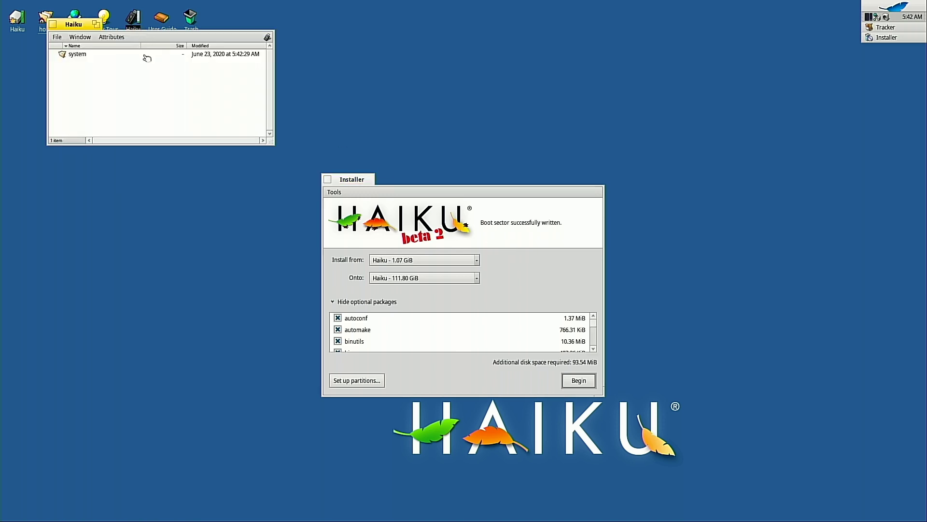
pyautogui.doubleClick(90, 57)
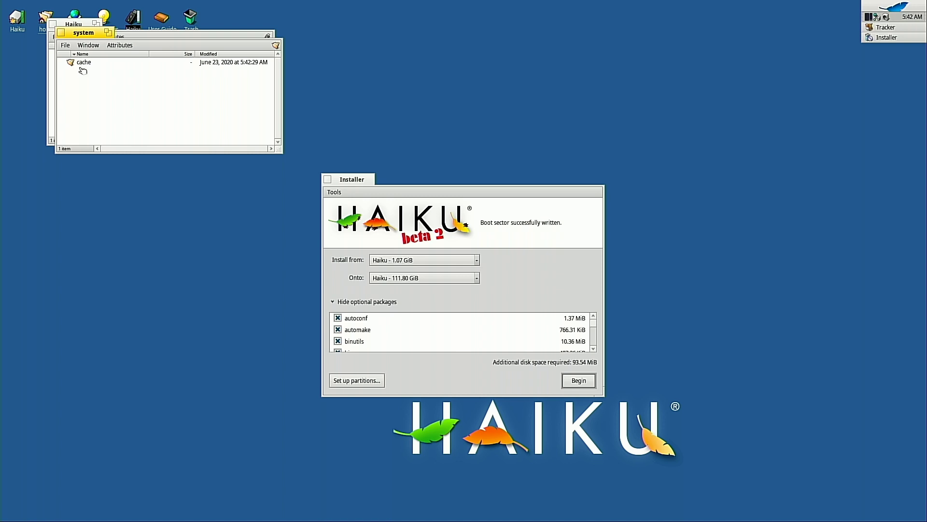
pyautogui.doubleClick(87, 61)
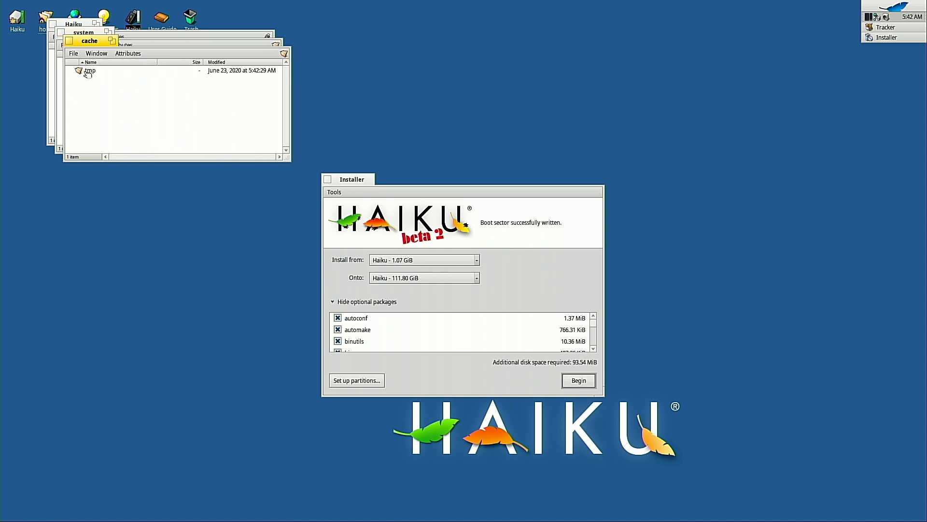
pyautogui.click(90, 72)
pyautogui.doubleClick(90, 71)
pyautogui.click(78, 50)
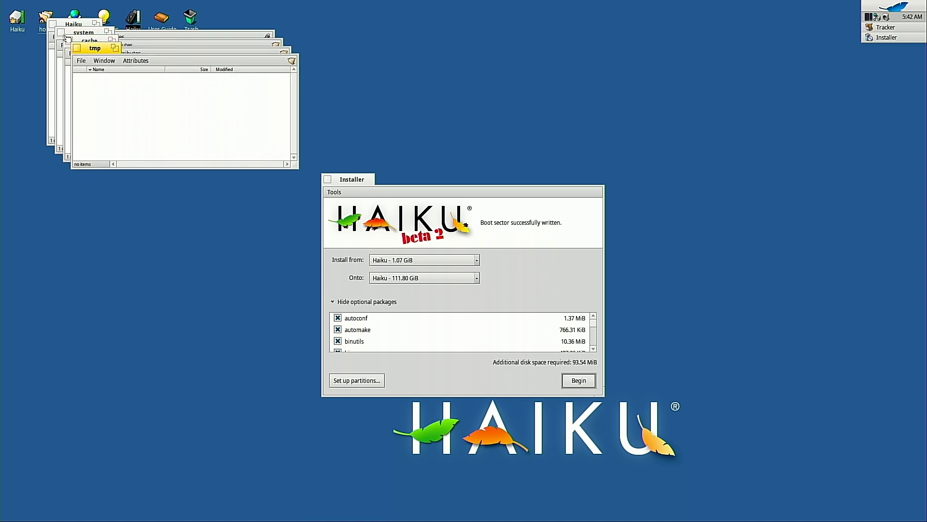
pyautogui.click(69, 40)
pyautogui.click(72, 45)
pyautogui.click(61, 32)
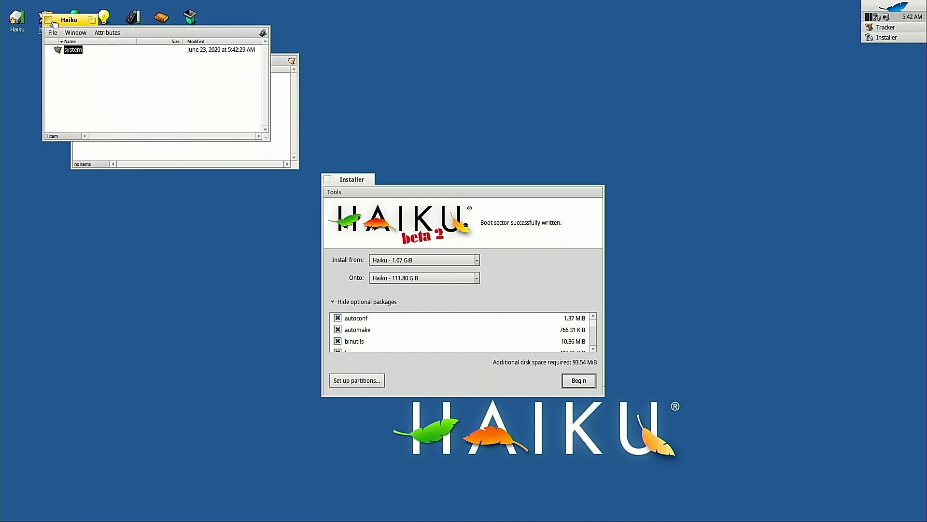
pyautogui.click(47, 21)
pyautogui.click(76, 48)
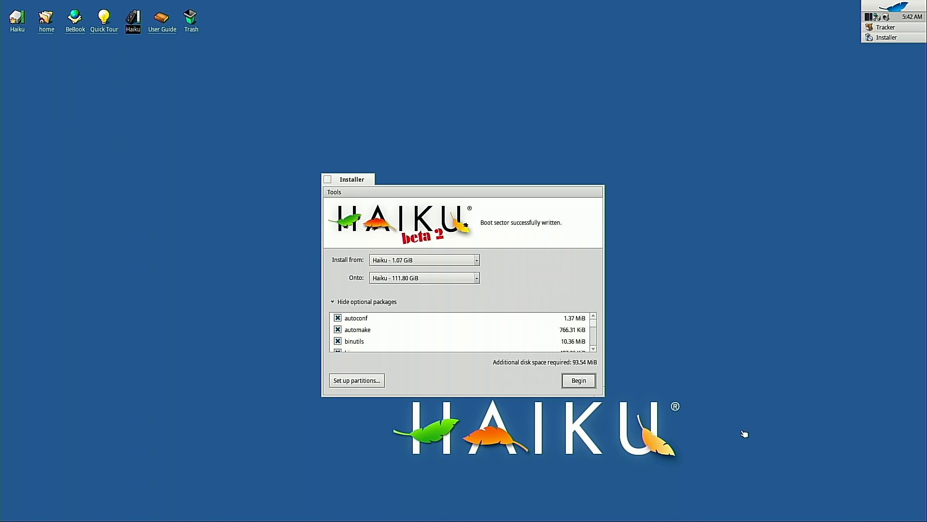
# Step: Try to start the installation onto the 111.80 GiB Haiku volume
pyautogui.click(584, 383)
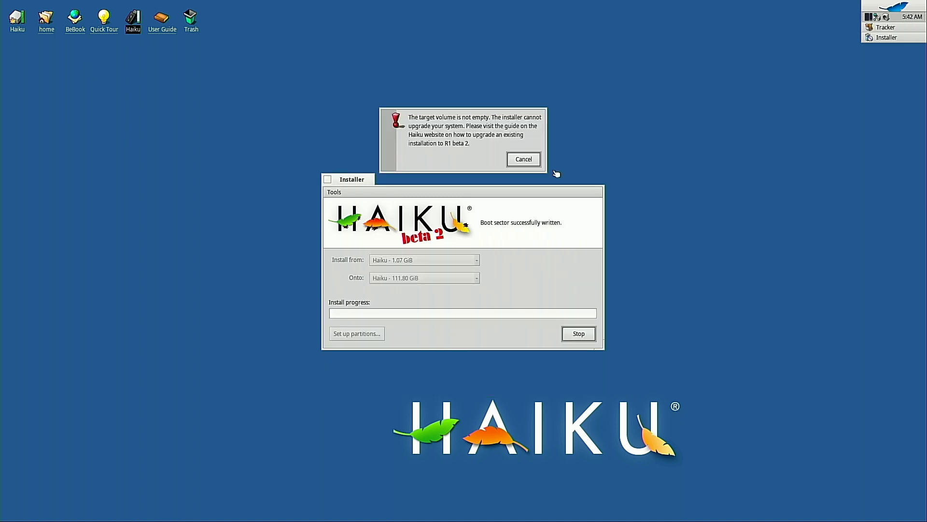
pyautogui.click(522, 159)
pyautogui.click(334, 192)
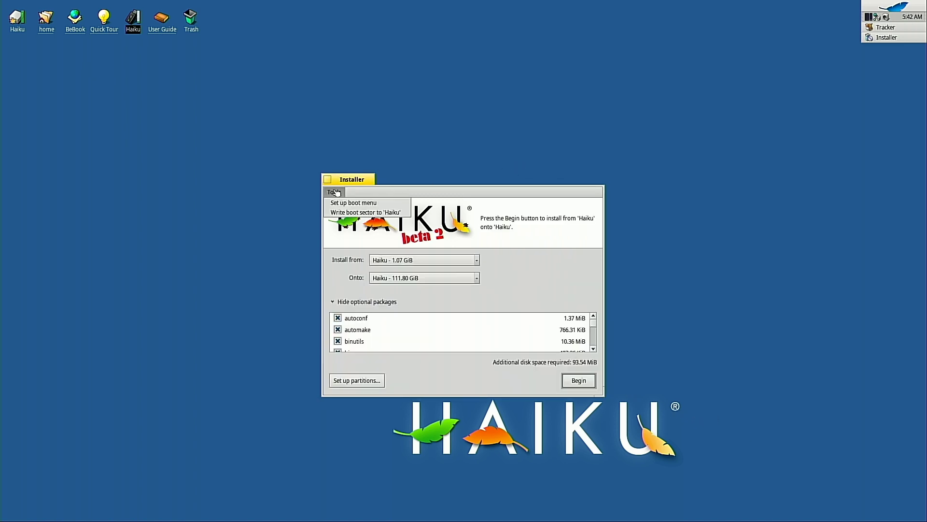
# Step: Reopen the partition setup and unmount the 111.80 GiB Haiku partition on the External USB3.0 disk
pyautogui.click(351, 384)
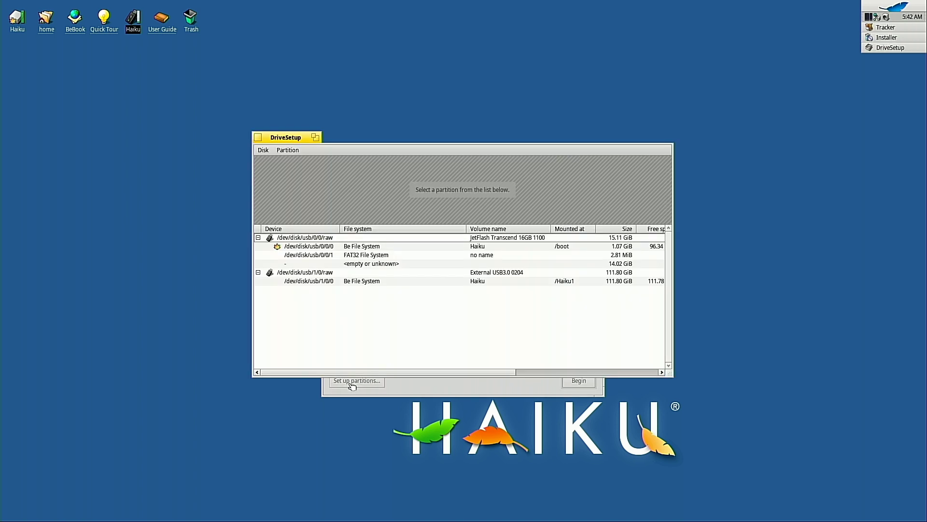
pyautogui.click(347, 284)
pyautogui.rightClick(346, 283)
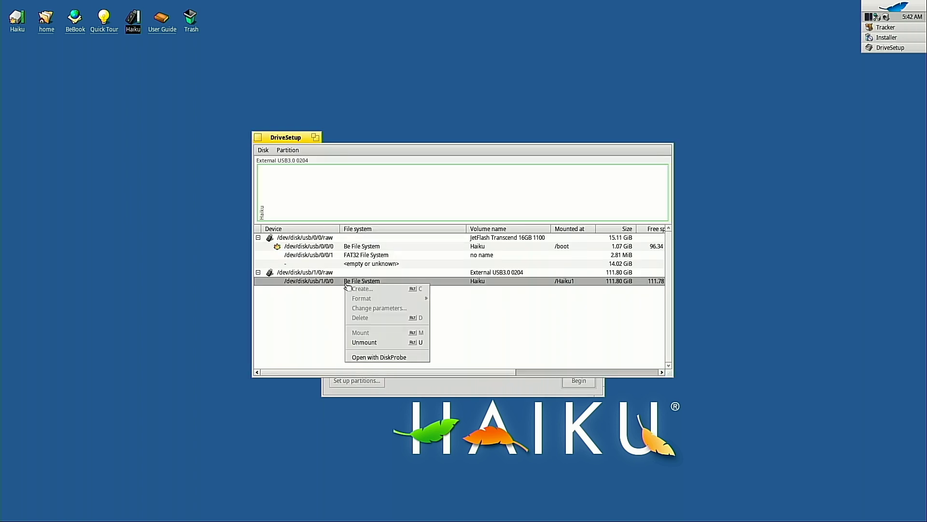
pyautogui.click(379, 337)
# Step: Format the unmounted Haiku partition with the Be File System, write the changes to disk and close DriveSetup
pyautogui.rightClick(413, 284)
pyautogui.moveTo(427, 294)
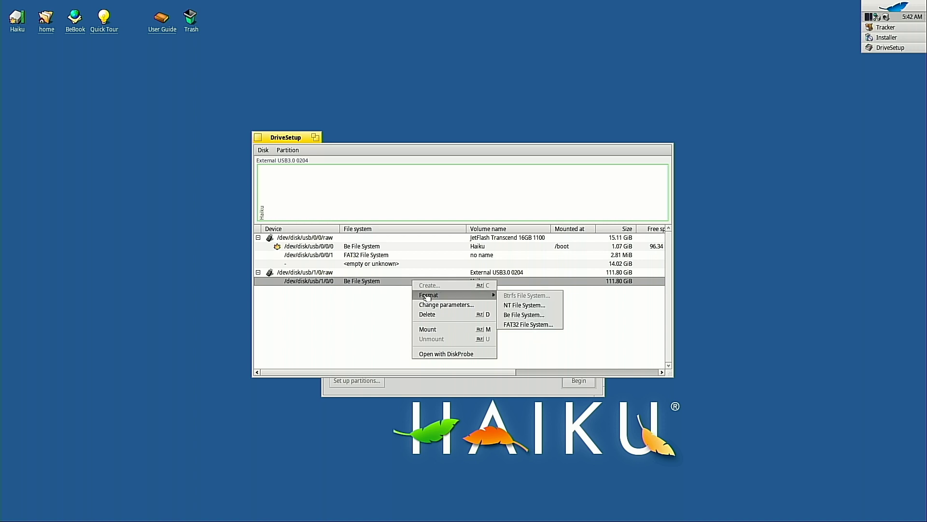
pyautogui.click(513, 315)
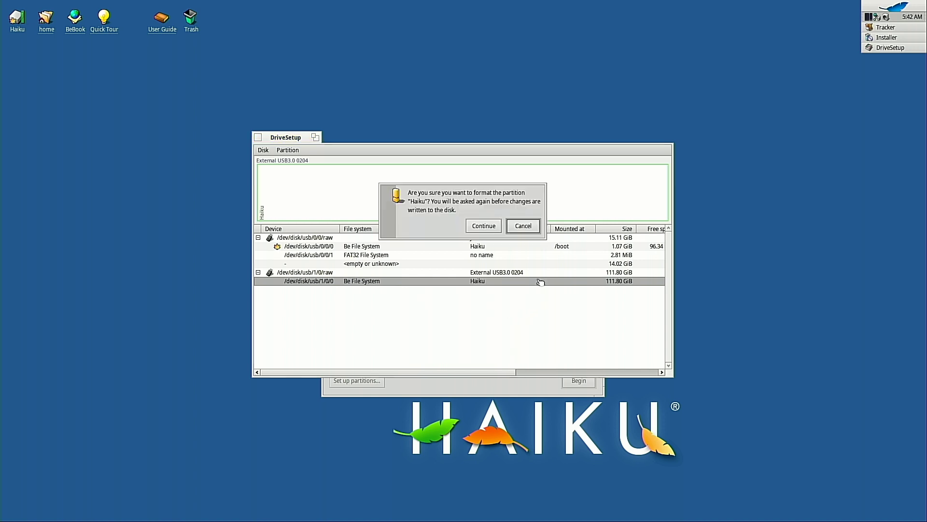
pyautogui.click(485, 227)
pyautogui.click(499, 286)
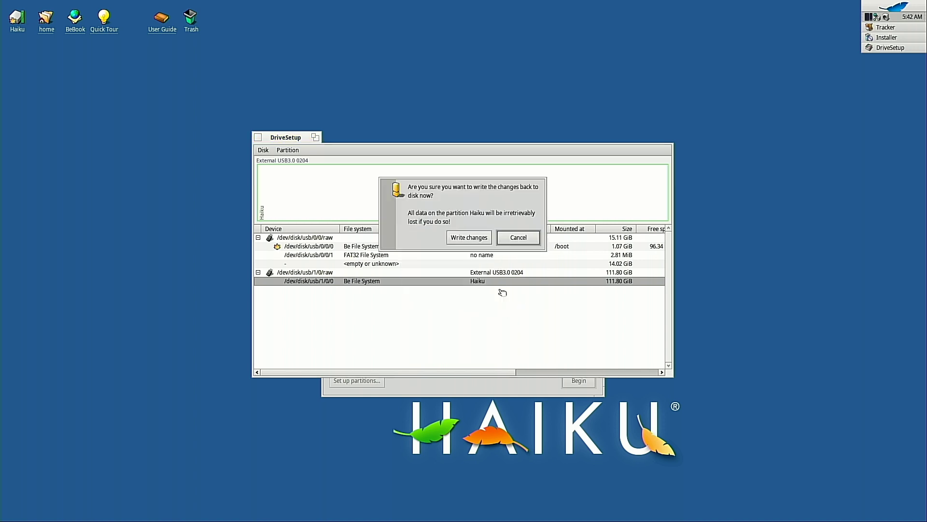
pyautogui.click(473, 239)
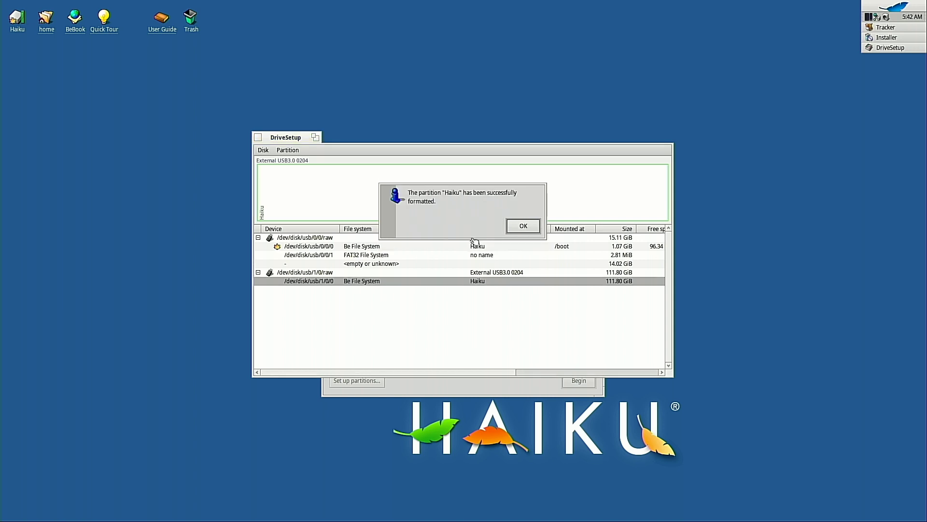
pyautogui.click(531, 226)
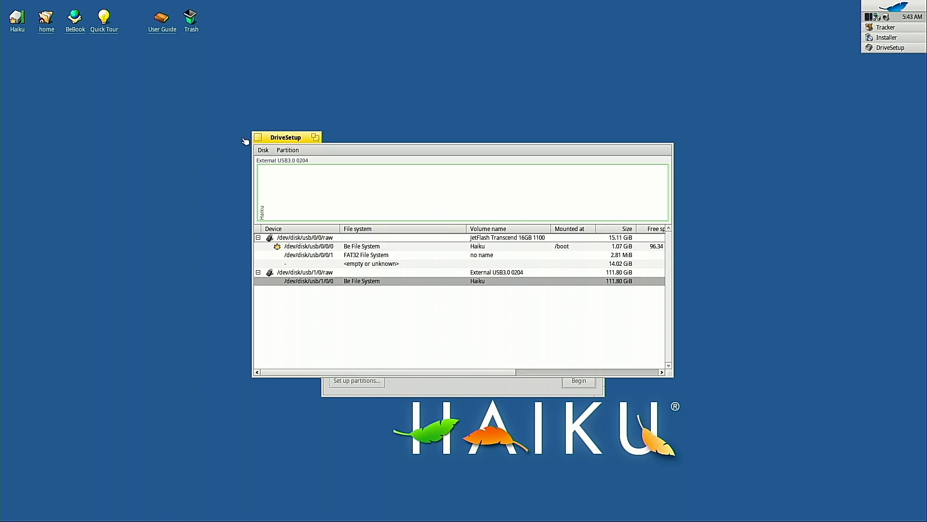
pyautogui.click(258, 138)
# Step: Choose the 111.80 GiB Haiku volume as the installation target and start installing the boot manager on the External USB3.0 drive
pyautogui.click(379, 279)
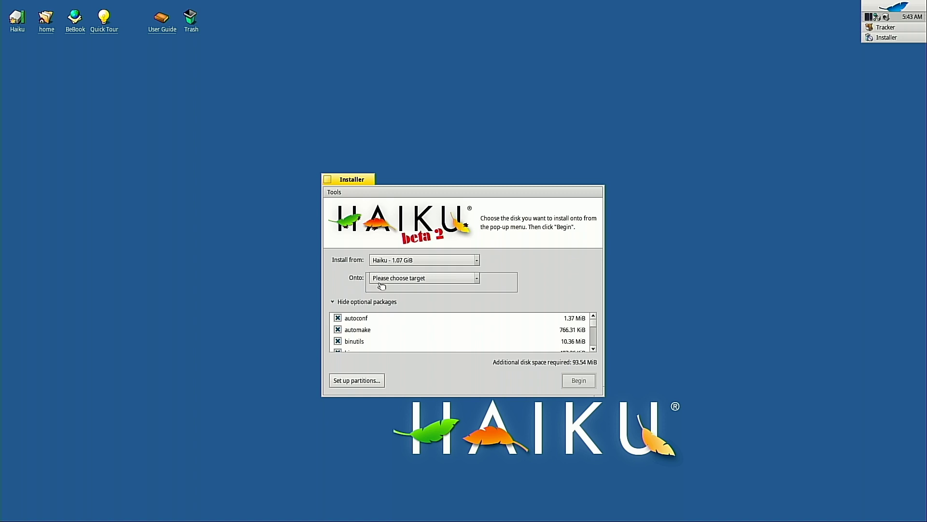
pyautogui.click(388, 288)
pyautogui.click(335, 192)
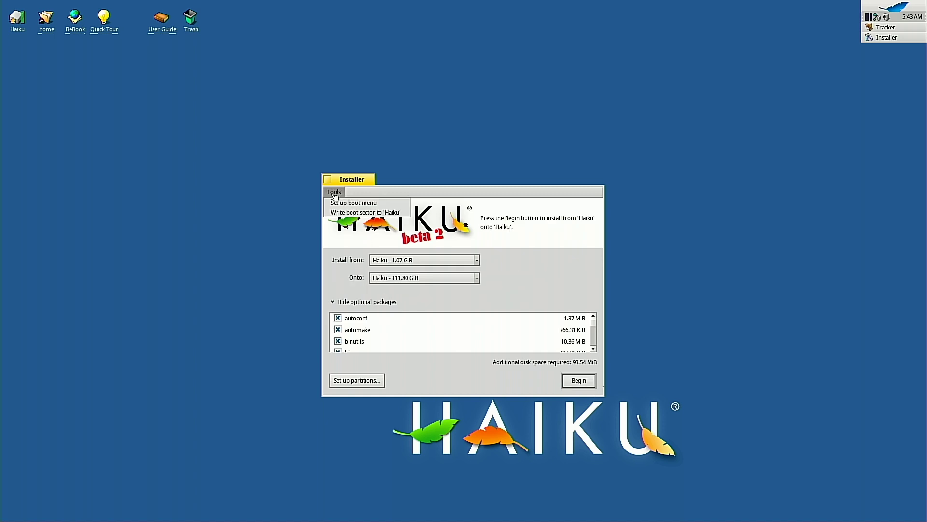
pyautogui.click(354, 201)
pyautogui.click(473, 267)
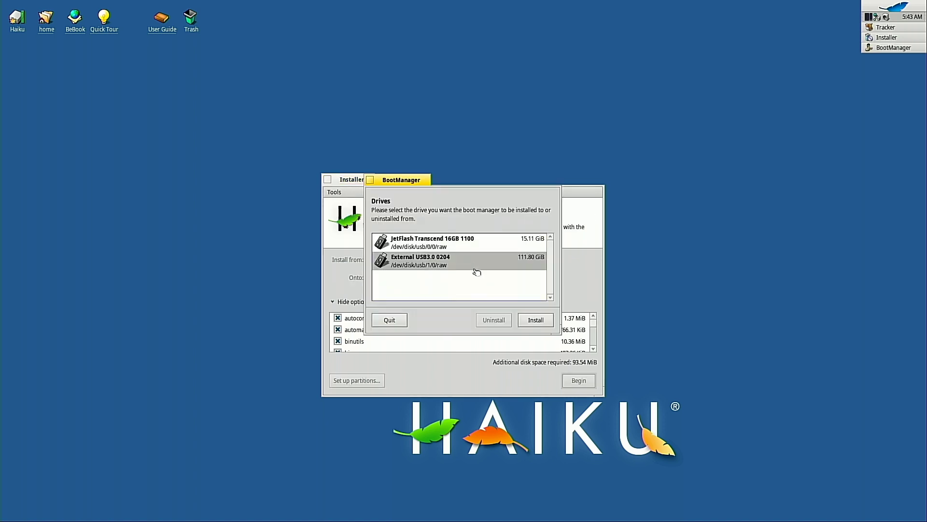
pyautogui.click(525, 318)
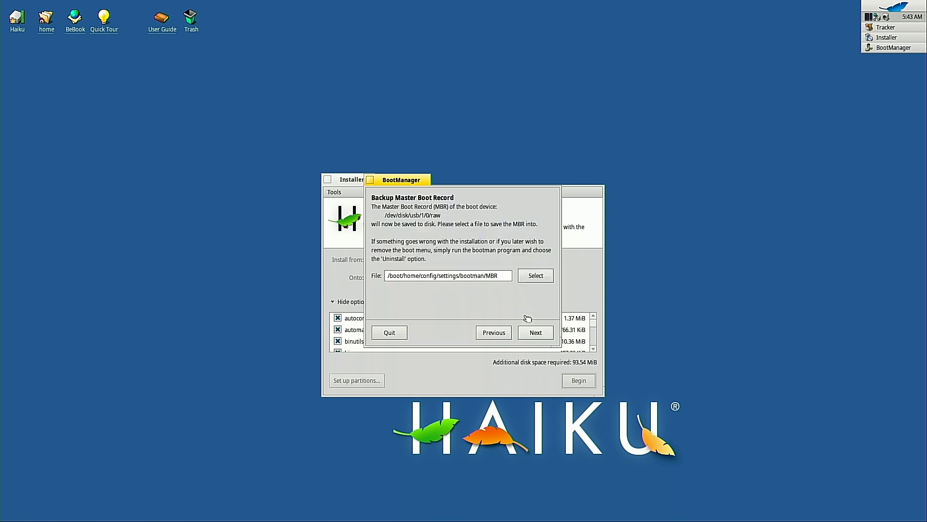
# Step: Save the MBR backup to /boot/home/config/settings/bootman/MBR and write the boot menu with the Haiku partition included
pyautogui.click(533, 340)
pyautogui.click(536, 339)
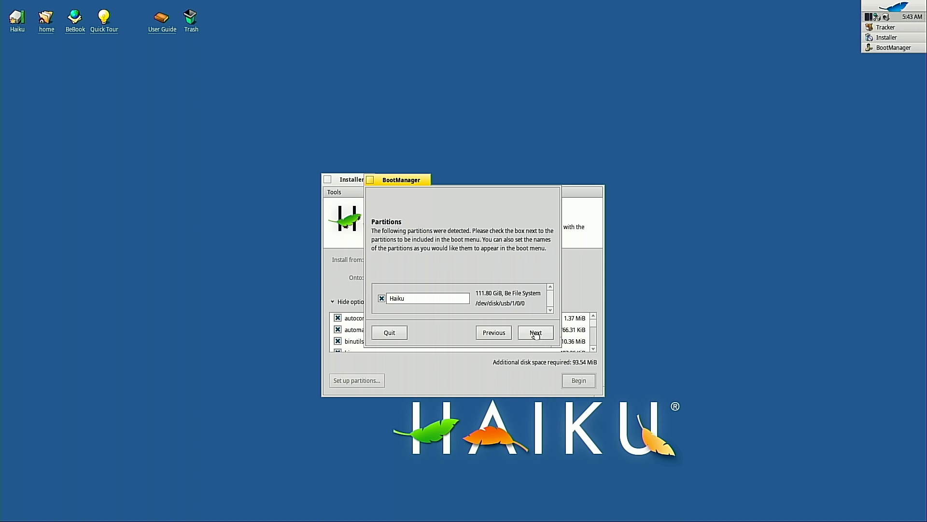
pyautogui.click(536, 333)
pyautogui.click(536, 333)
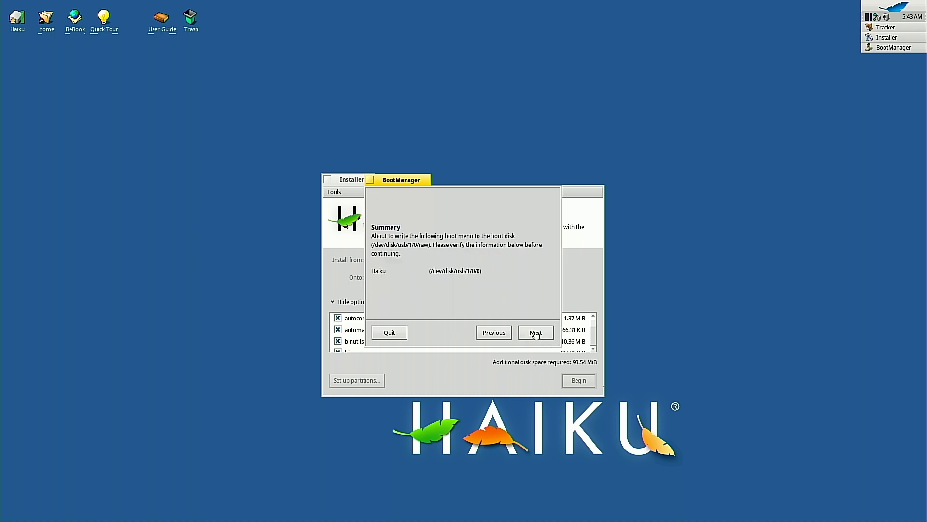
pyautogui.click(536, 333)
pyautogui.click(484, 250)
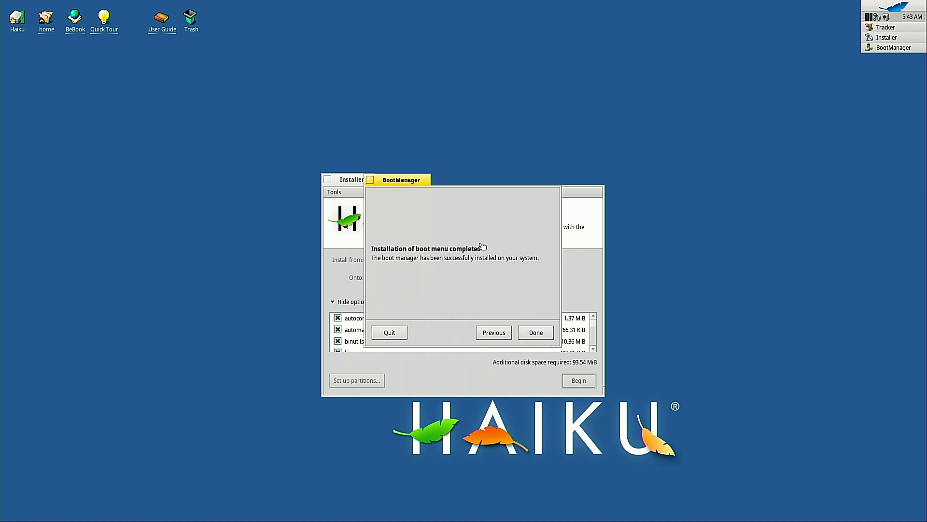
pyautogui.click(537, 334)
# Step: Install Haiku onto the 111.80 GiB volume and open that volume from the desktop
pyautogui.click(579, 384)
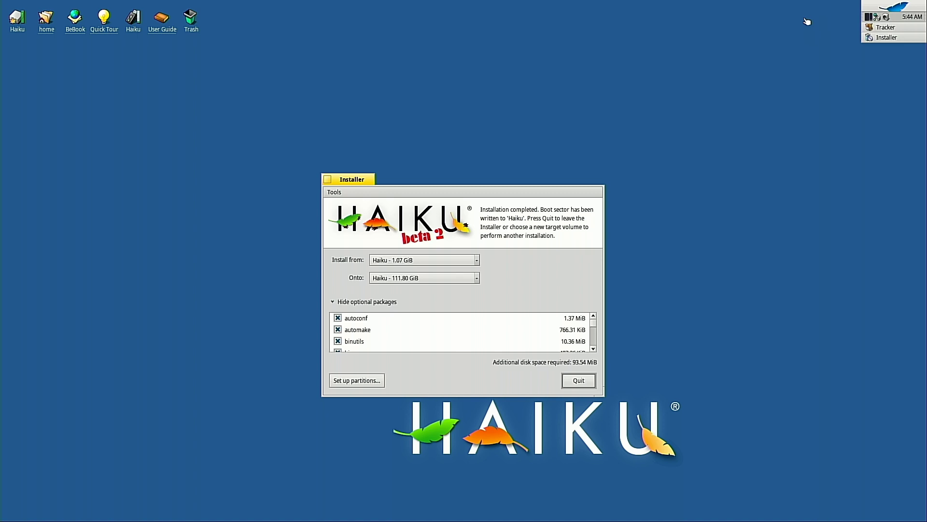
pyautogui.click(130, 25)
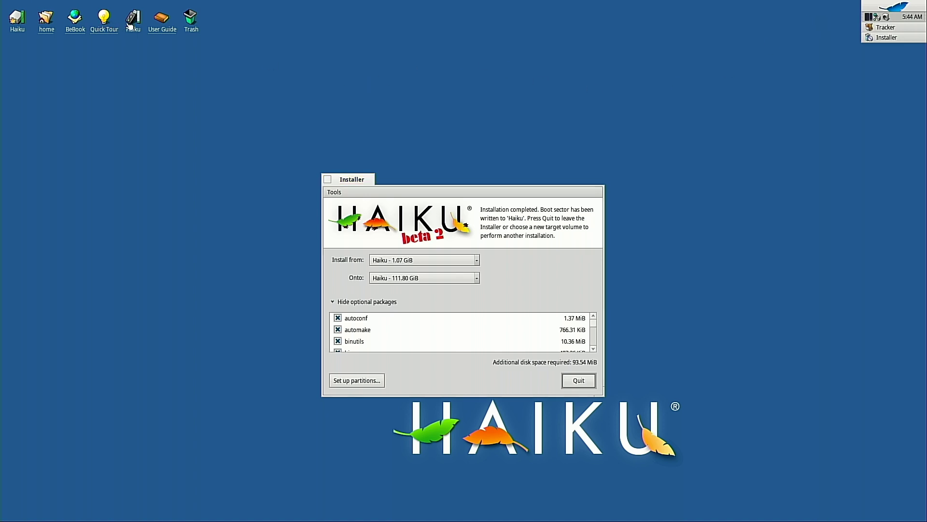
pyautogui.doubleClick(130, 26)
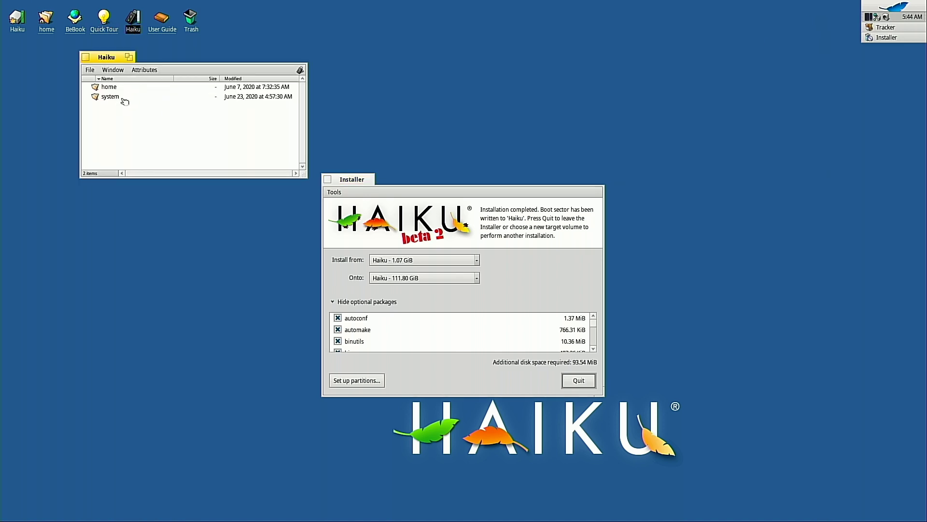
# Step: Write the boot sector to the installed 111.80 GiB Haiku volume
pyautogui.click(334, 192)
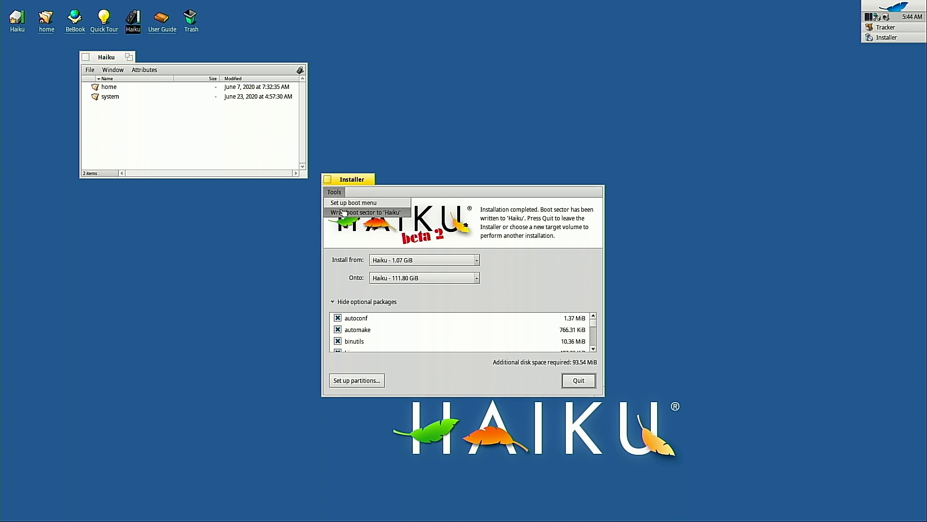
pyautogui.click(367, 209)
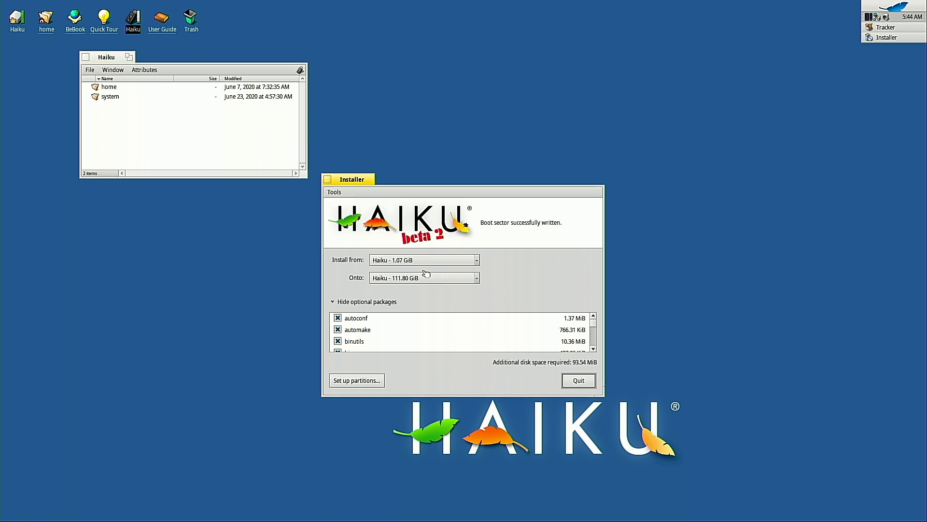
pyautogui.click(413, 279)
pyautogui.click(356, 218)
# Step: Install the boot menu on the External USB3.0 drive again, keeping the default MBR backup file and the Haiku partition entry
pyautogui.click(334, 192)
pyautogui.click(346, 208)
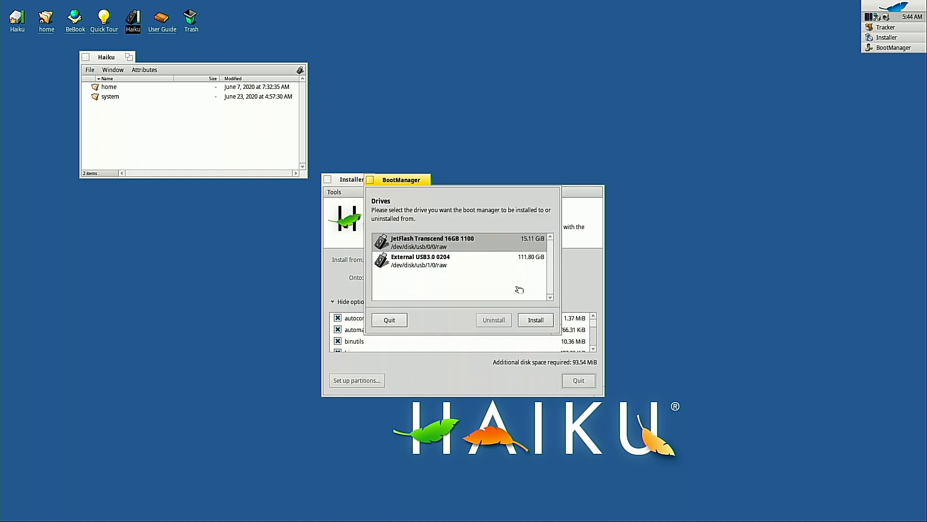
pyautogui.click(518, 263)
pyautogui.click(535, 320)
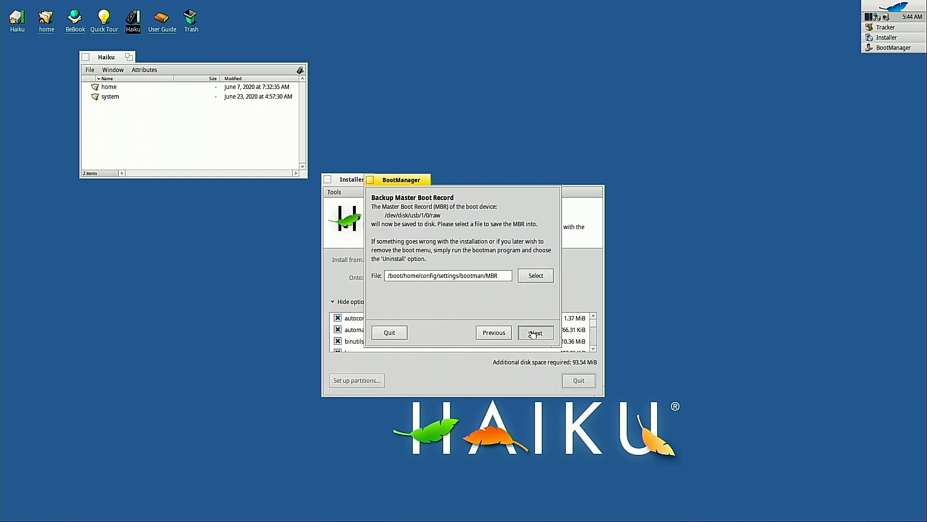
pyautogui.click(533, 333)
pyautogui.click(534, 334)
pyautogui.click(535, 335)
pyautogui.click(536, 337)
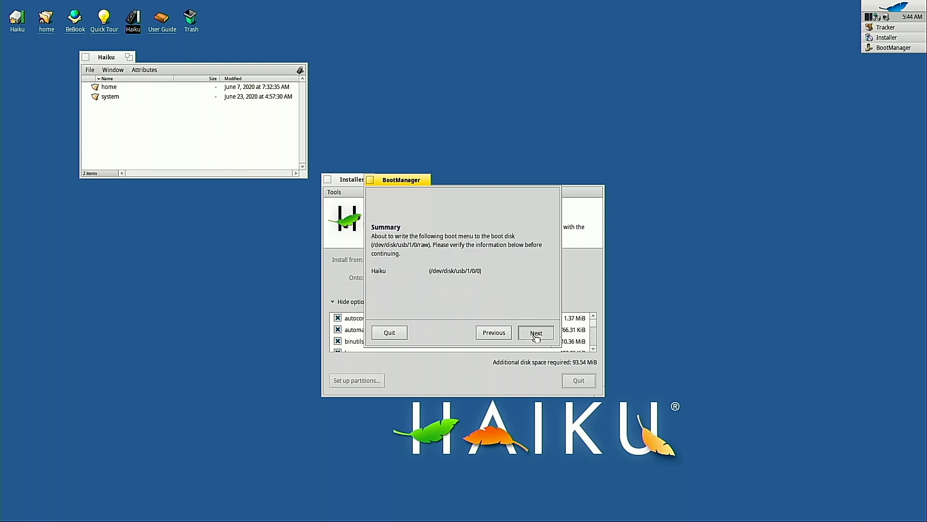
pyautogui.click(536, 337)
pyautogui.click(463, 239)
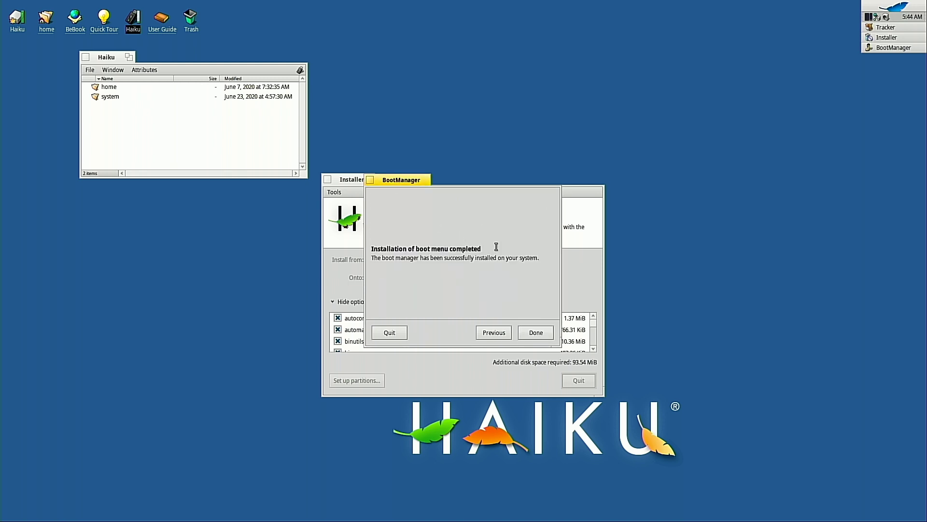
pyautogui.click(536, 332)
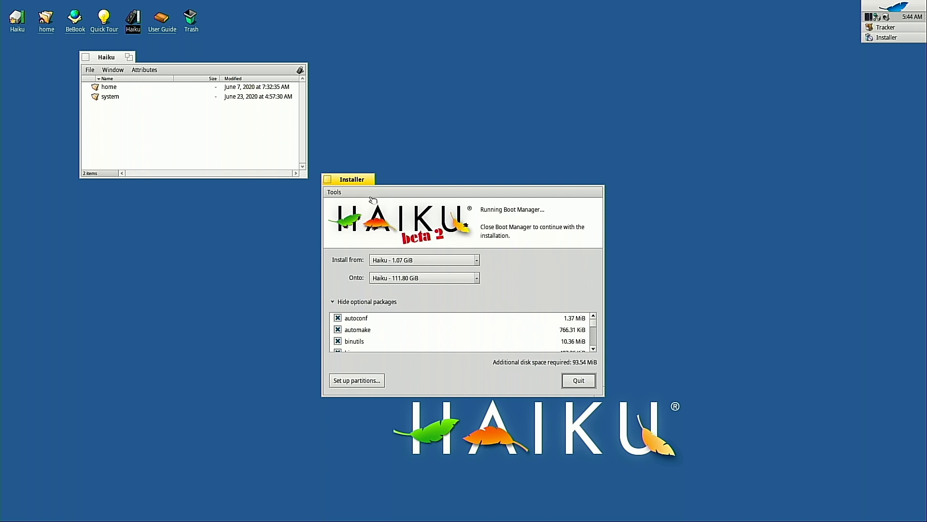
# Step: Write the boot sector to the Haiku volume once more and quit the installer
pyautogui.click(334, 192)
pyautogui.click(367, 212)
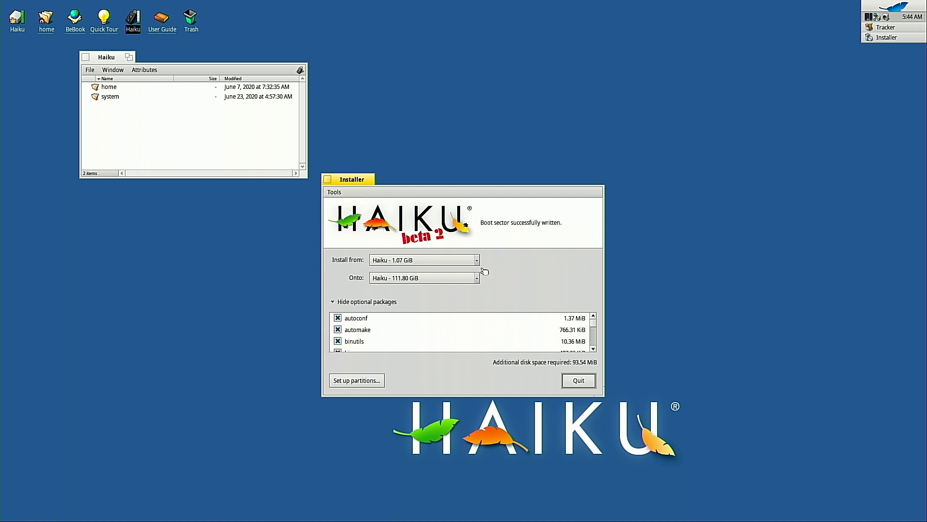
pyautogui.click(583, 380)
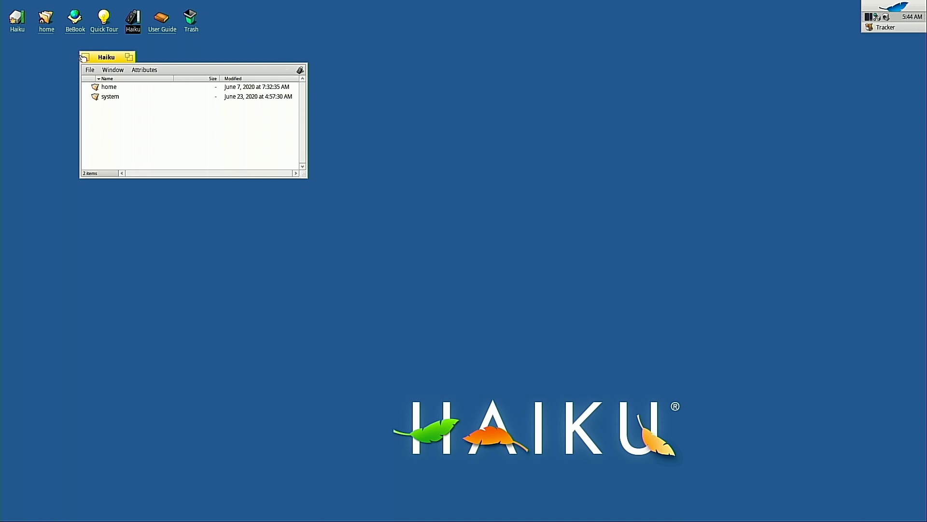
# Step: Check the contents of the system folder on the installed Haiku volume and close both folder windows
pyautogui.doubleClick(108, 98)
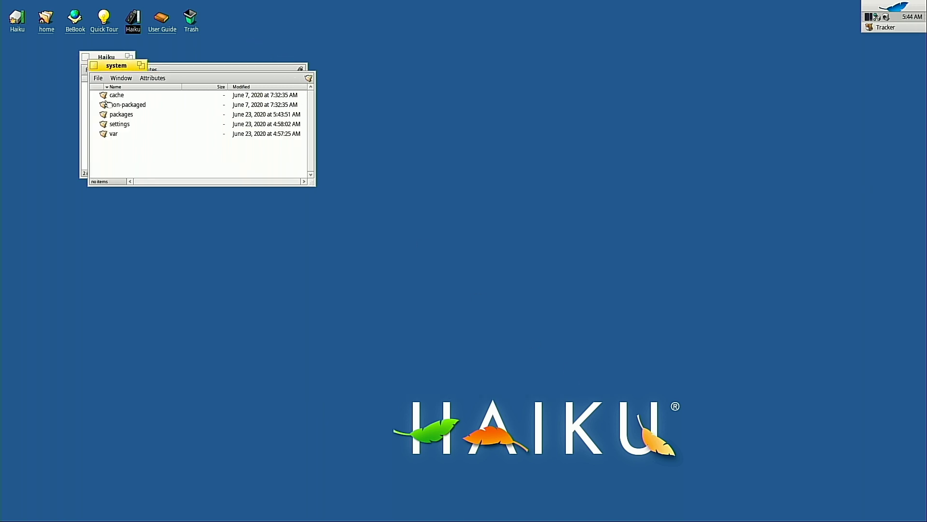
pyautogui.click(94, 66)
pyautogui.click(85, 57)
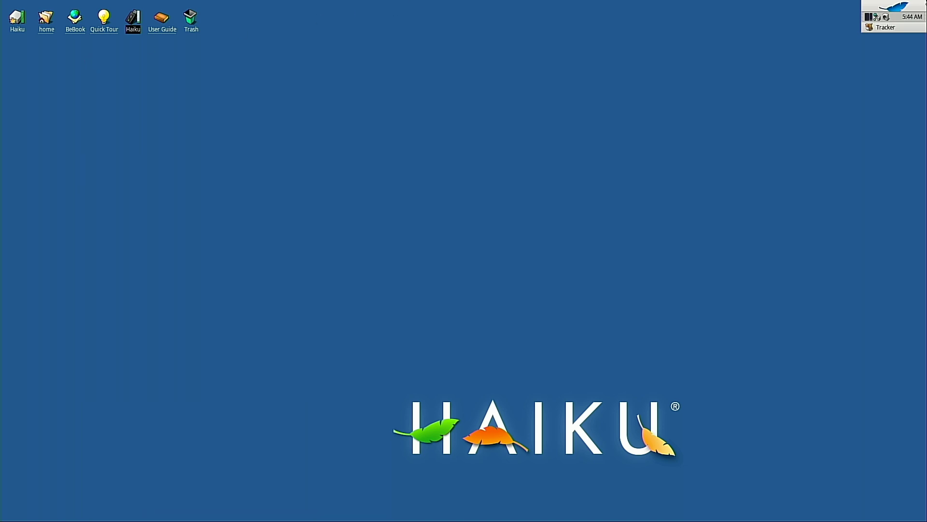
# Step: Restart the system
pyautogui.click(897, 6)
pyautogui.moveTo(833, 115)
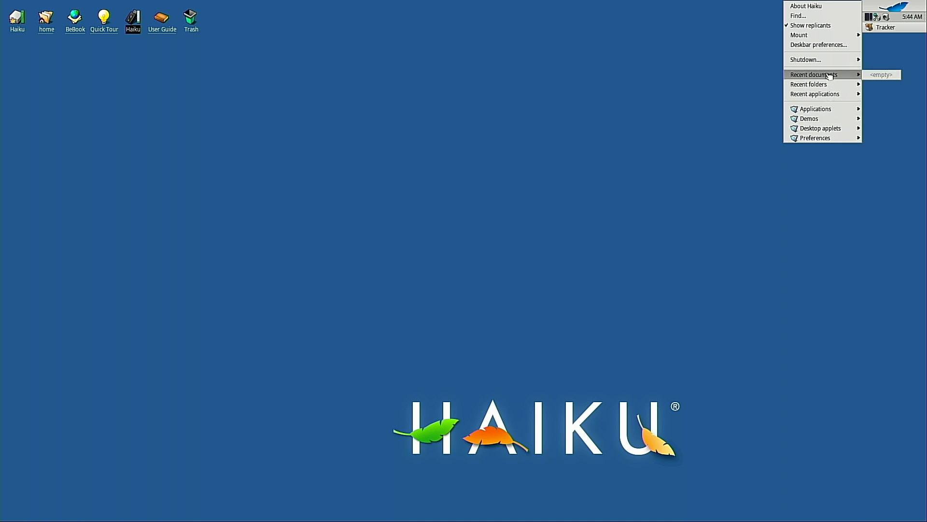
pyautogui.moveTo(826, 64)
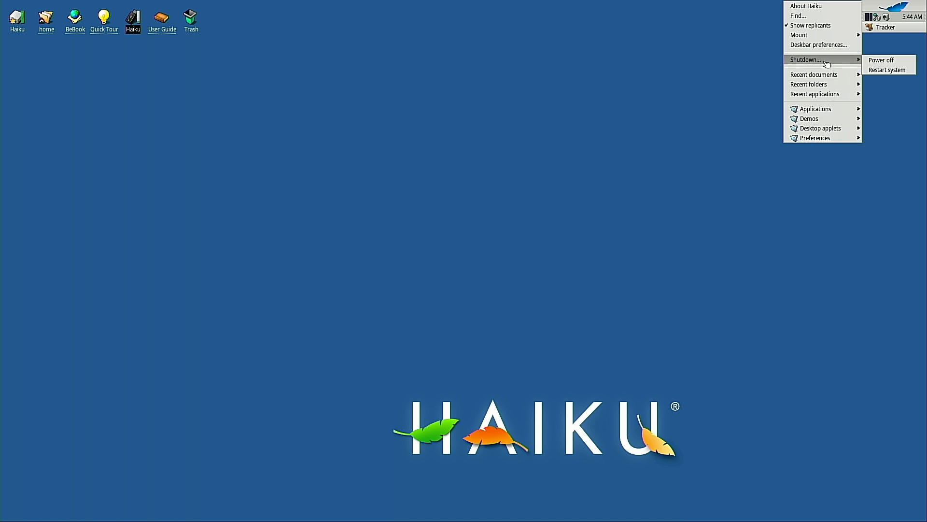
pyautogui.click(879, 70)
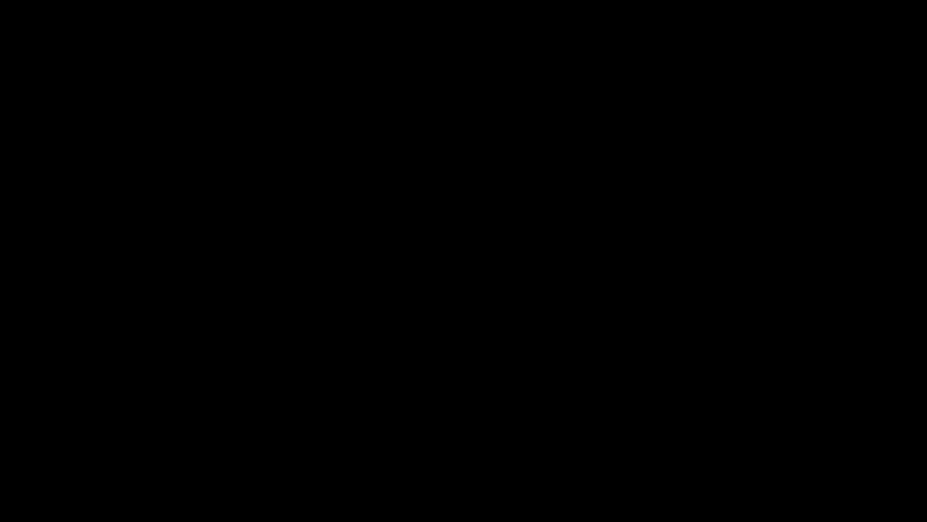
# Step: Enter the firmware setup utility during startup and leave it with Save Changes and Reset to boot the installed system
pyautogui.press('Delete')
pyautogui.press('Right')
pyautogui.press('Right')
pyautogui.press('Right')
pyautogui.press('Right')
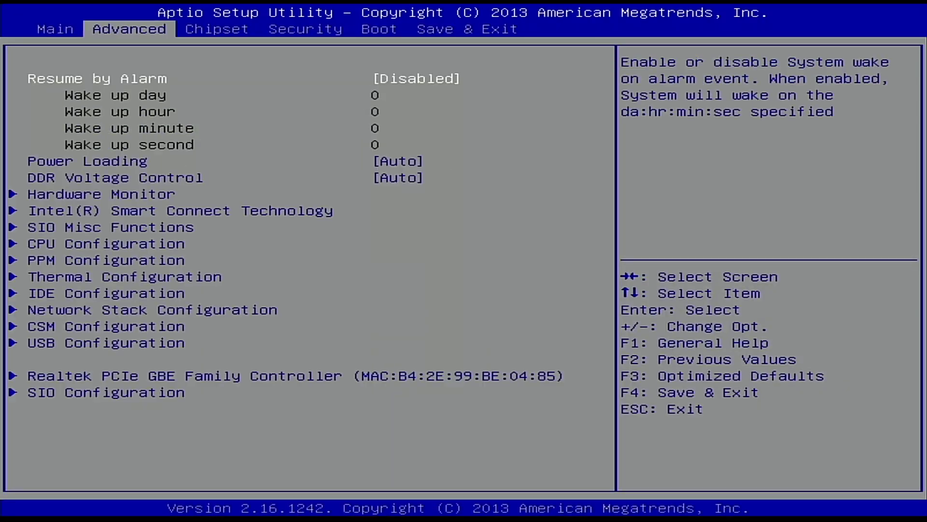
pyautogui.press('Right')
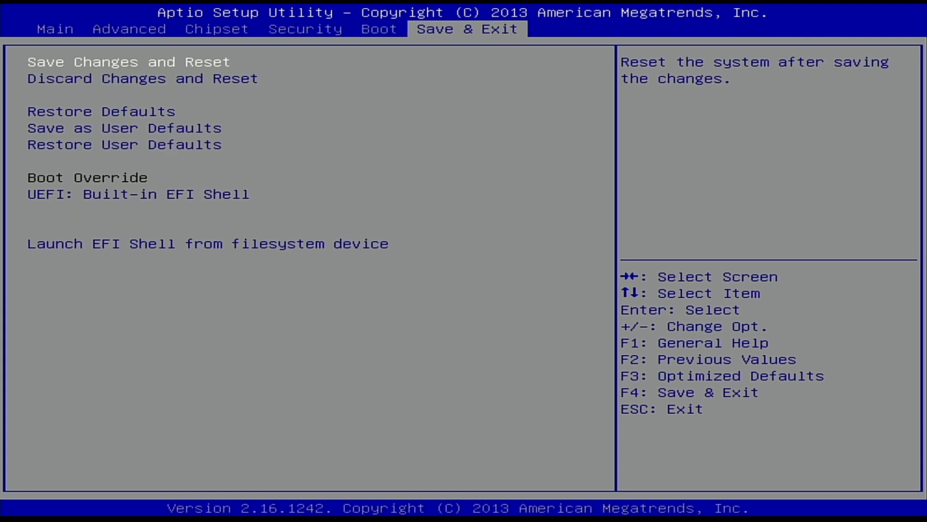
pyautogui.press('Left')
pyautogui.press('Right')
pyautogui.press('Return')
pyautogui.press('Return')
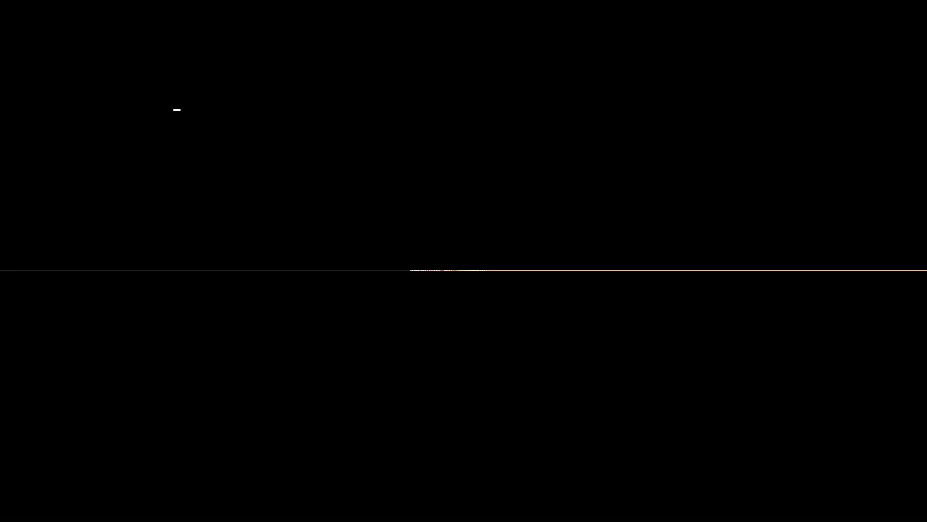
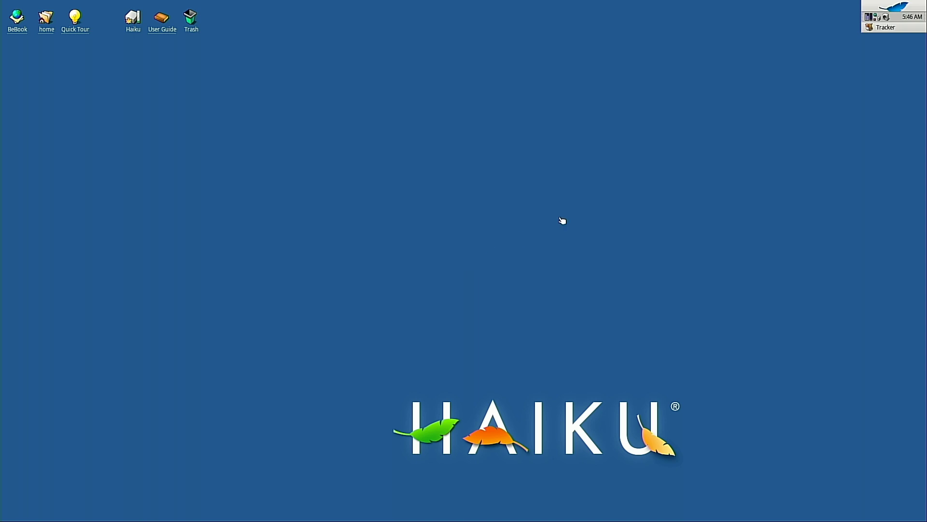
# Step: Examine the running processes' memory usage and their threads and CPU usage in ProcessController, dismissing the Network Status notification
pyautogui.click(867, 18)
pyautogui.moveTo(870, 18)
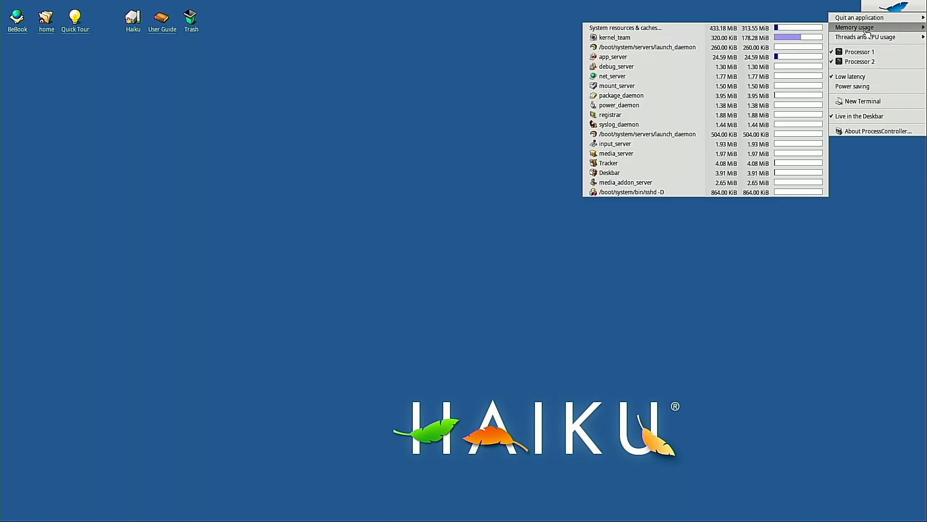
pyautogui.moveTo(864, 38)
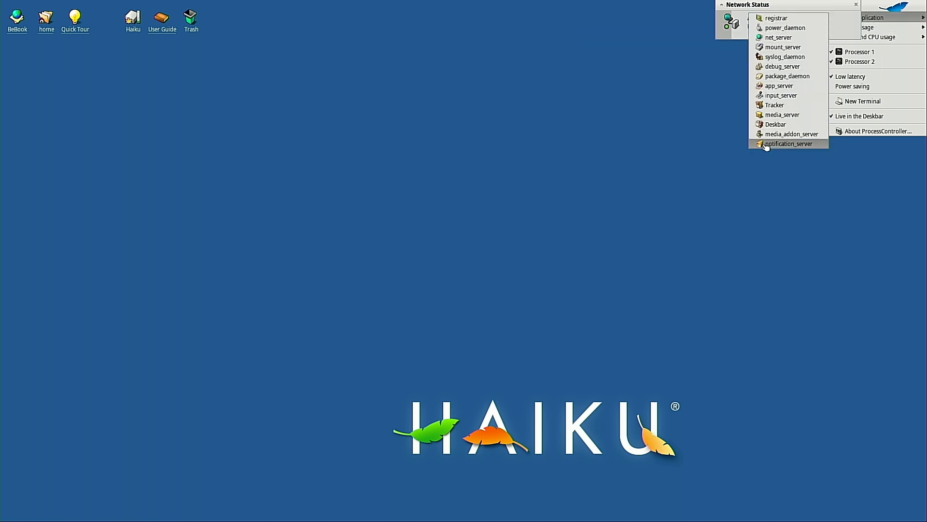
pyautogui.click(856, 5)
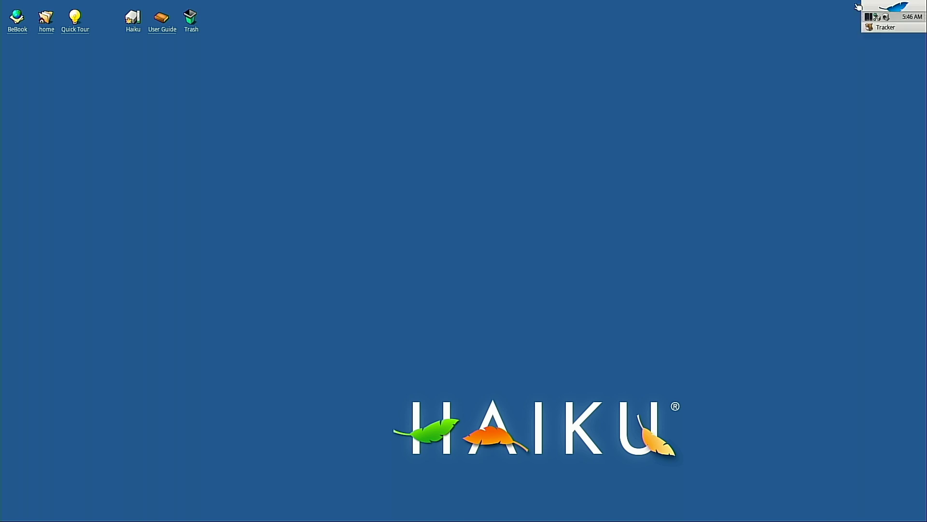
pyautogui.click(866, 17)
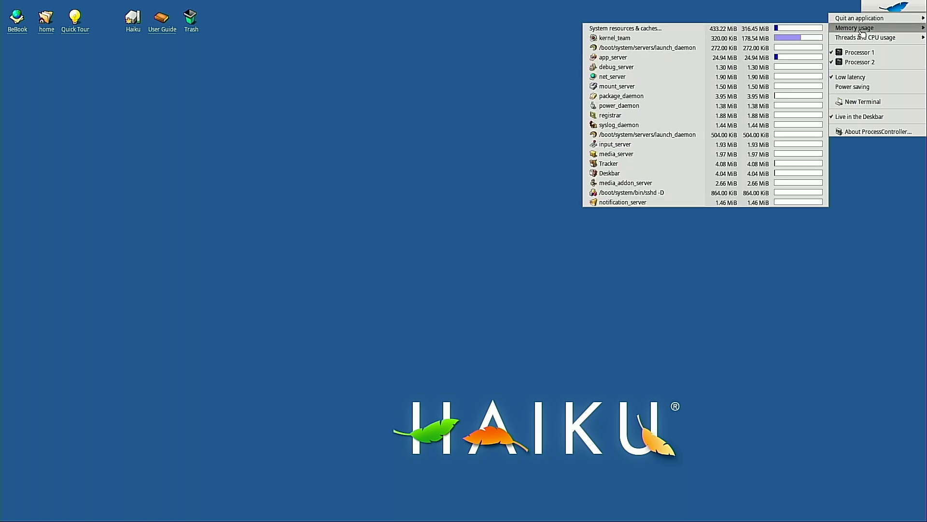
pyautogui.moveTo(862, 38)
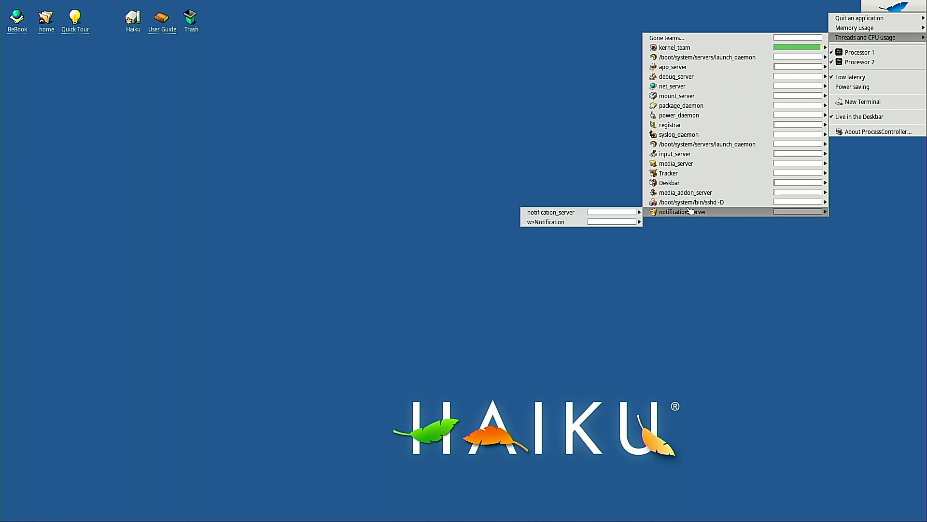
pyautogui.moveTo(686, 116)
pyautogui.click(562, 175)
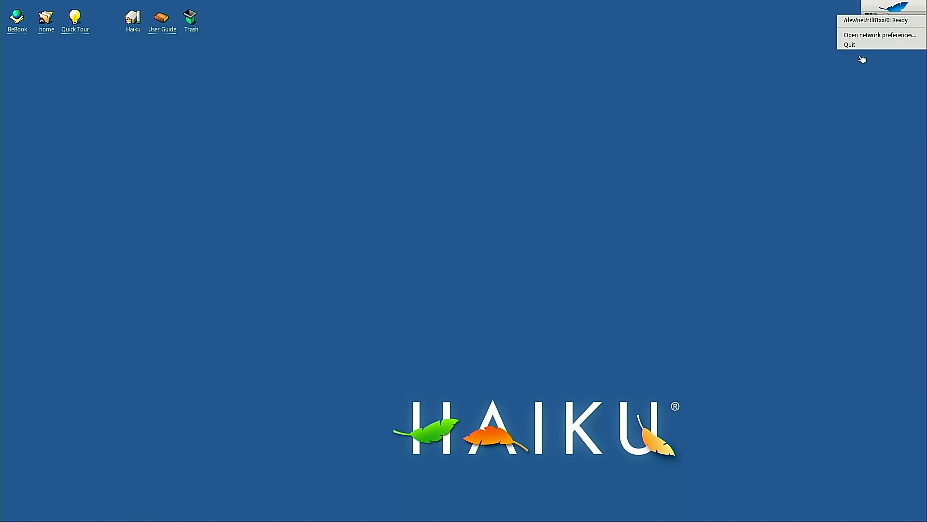
# Step: Launch the GLTeapot demo
pyautogui.click(882, 10)
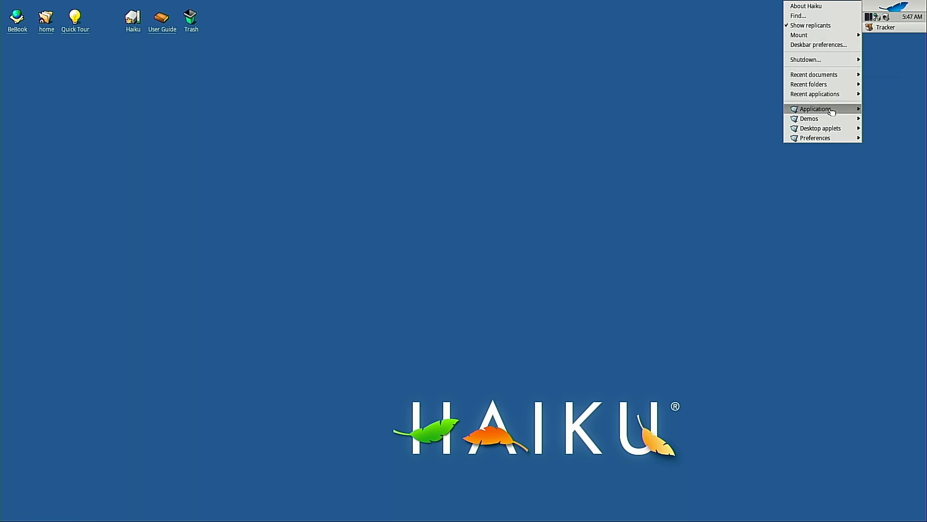
pyautogui.moveTo(826, 111)
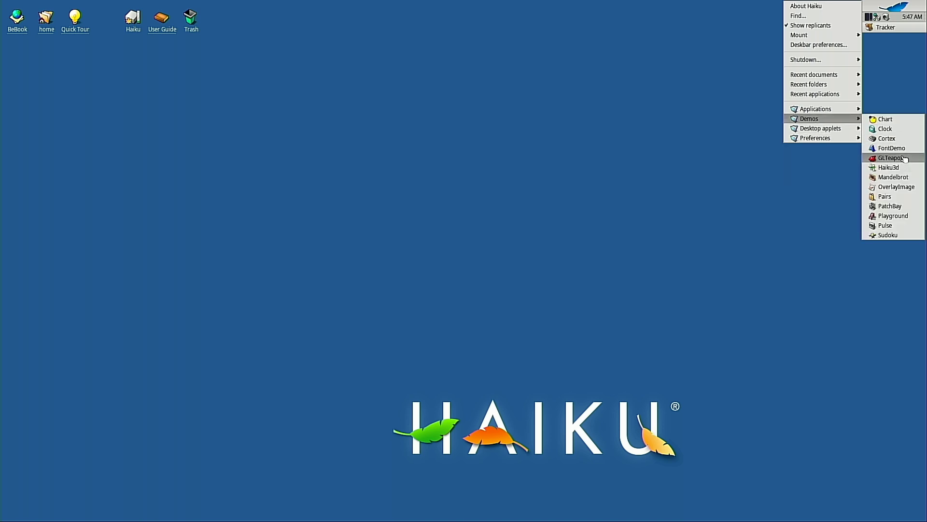
pyautogui.click(891, 157)
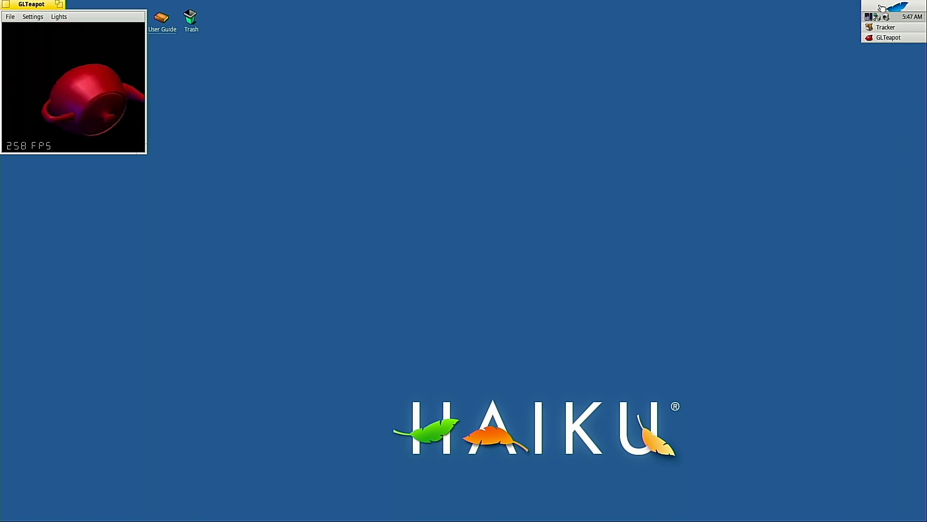
# Step: Launch the Haiku3d demo and move its window below the GLTeapot window
pyautogui.click(893, 6)
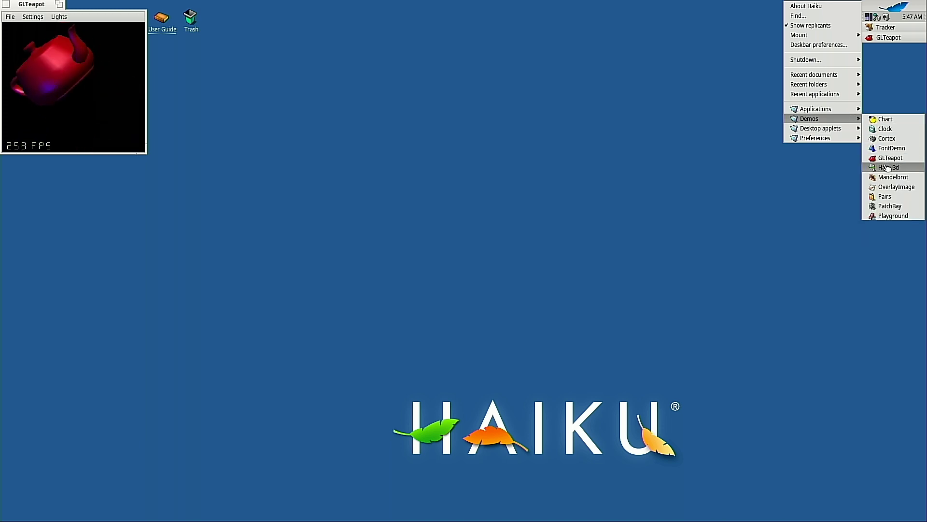
pyautogui.click(887, 168)
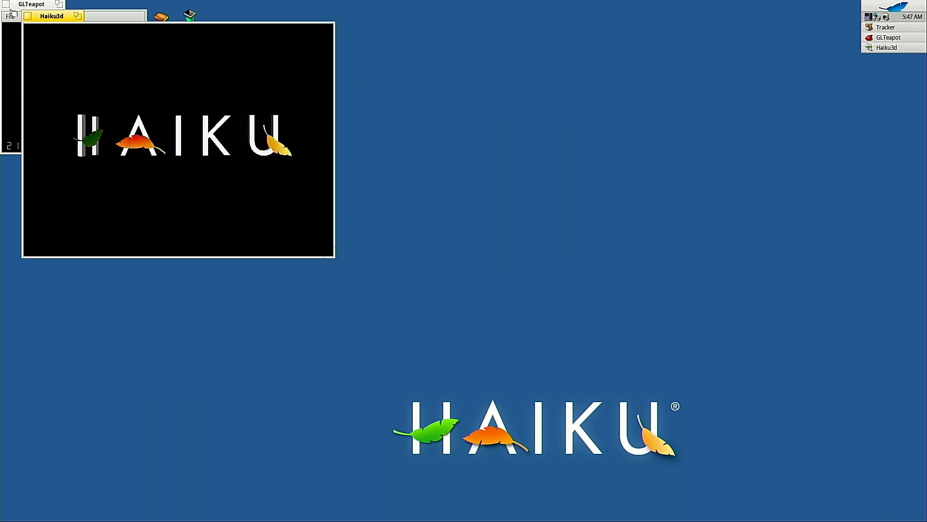
pyautogui.moveTo(40, 17); pyautogui.dragTo(33, 184)
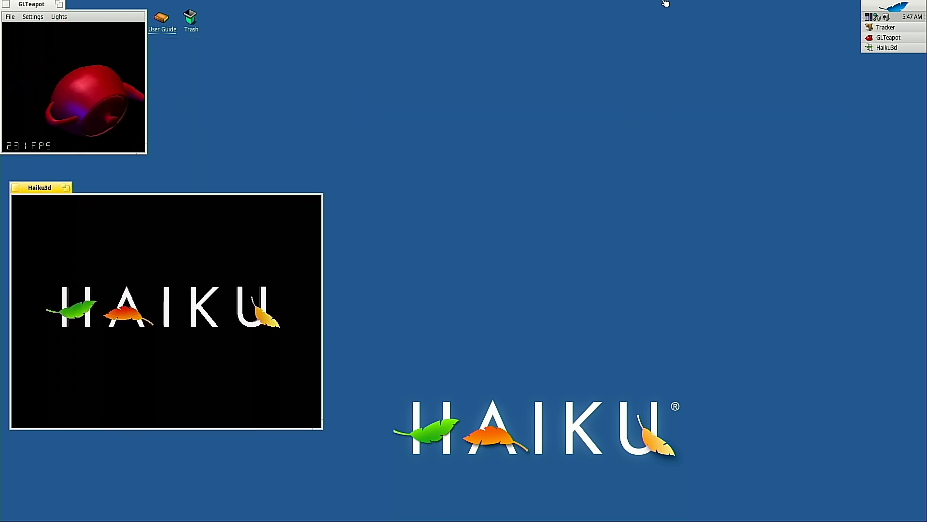
# Step: View the available color depths in the Screen preferences and close them without changing anything
pyautogui.click(911, 7)
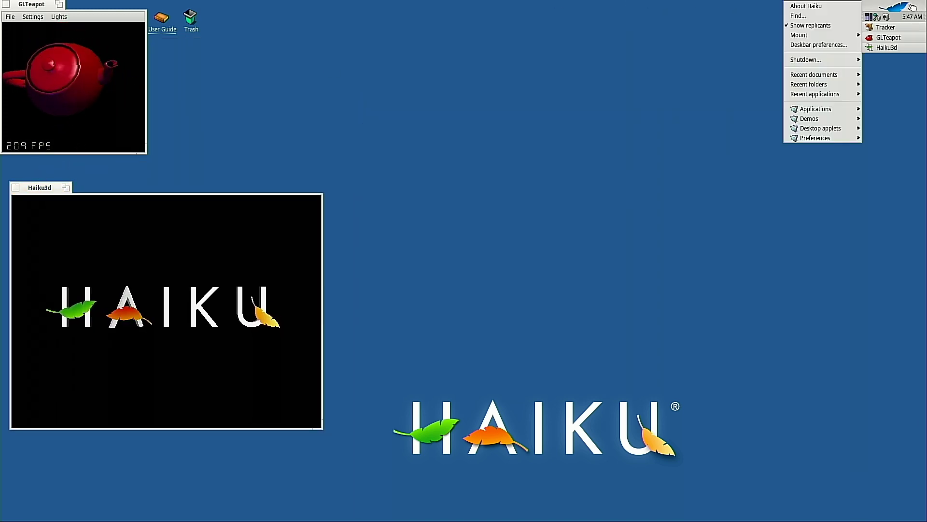
pyautogui.moveTo(840, 127)
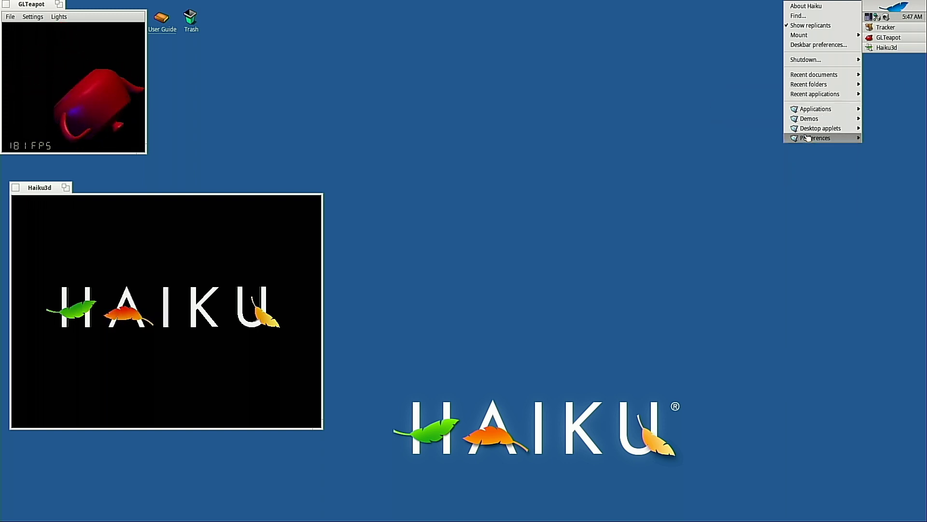
pyautogui.moveTo(816, 139)
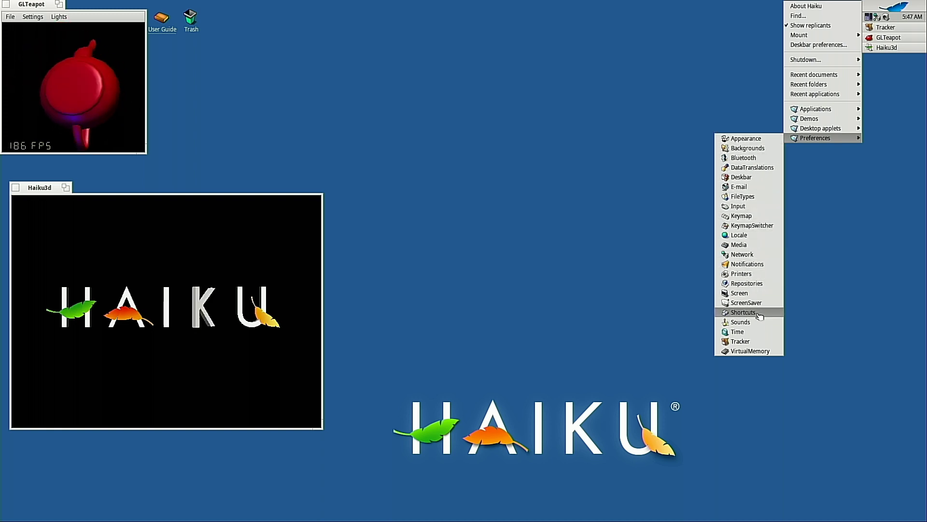
pyautogui.click(755, 298)
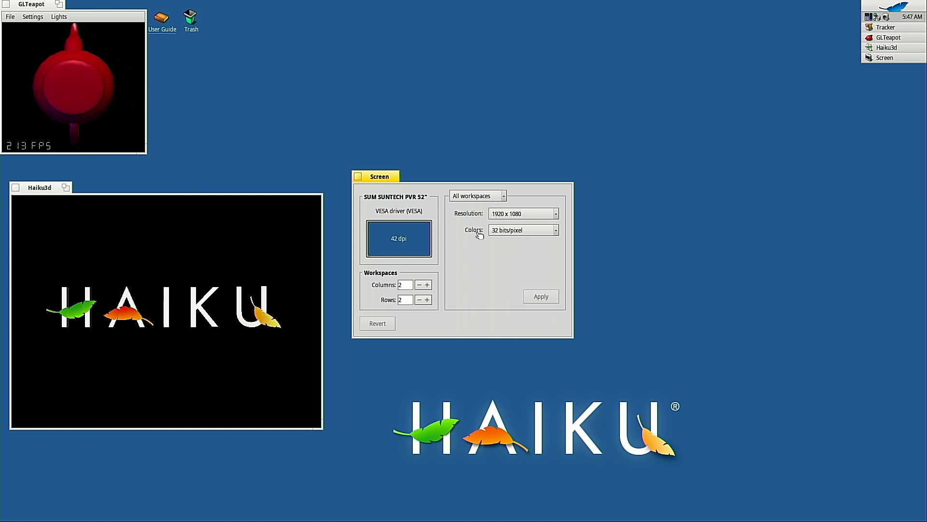
pyautogui.click(507, 230)
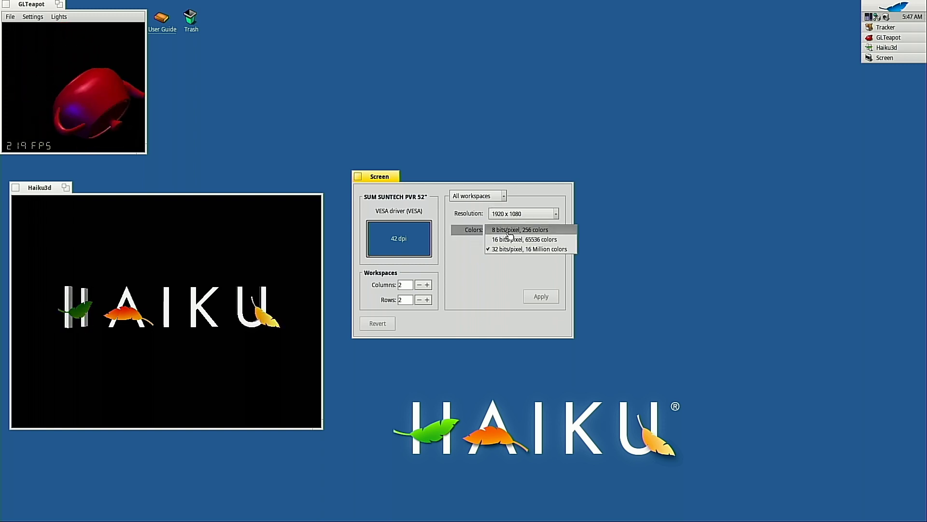
pyautogui.click(478, 290)
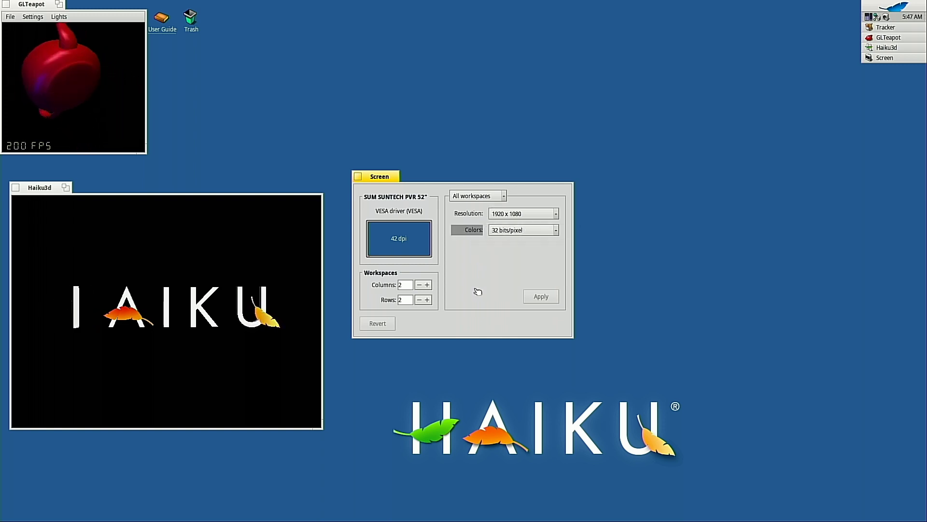
pyautogui.click(358, 177)
# Step: Launch the WebPositive browser and move its window clear of the two demo windows
pyautogui.click(894, 3)
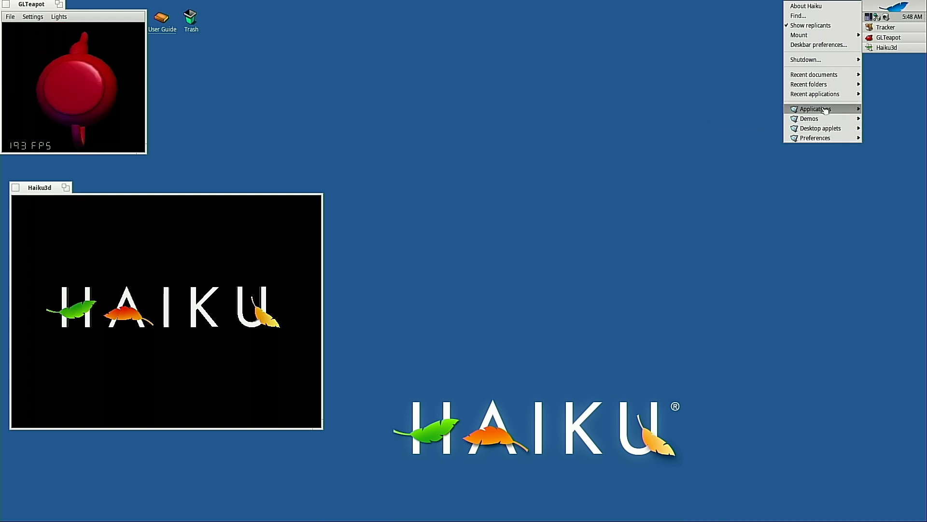
pyautogui.moveTo(824, 110)
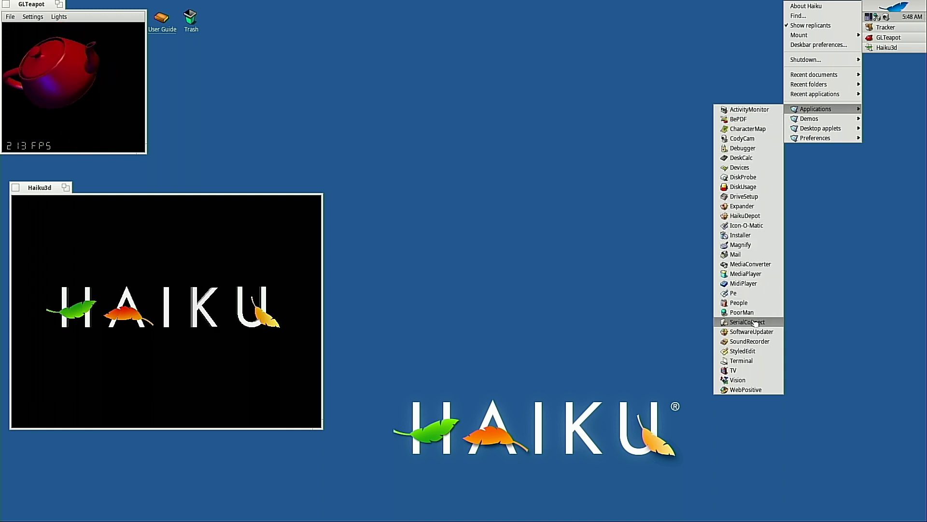
pyautogui.click(758, 390)
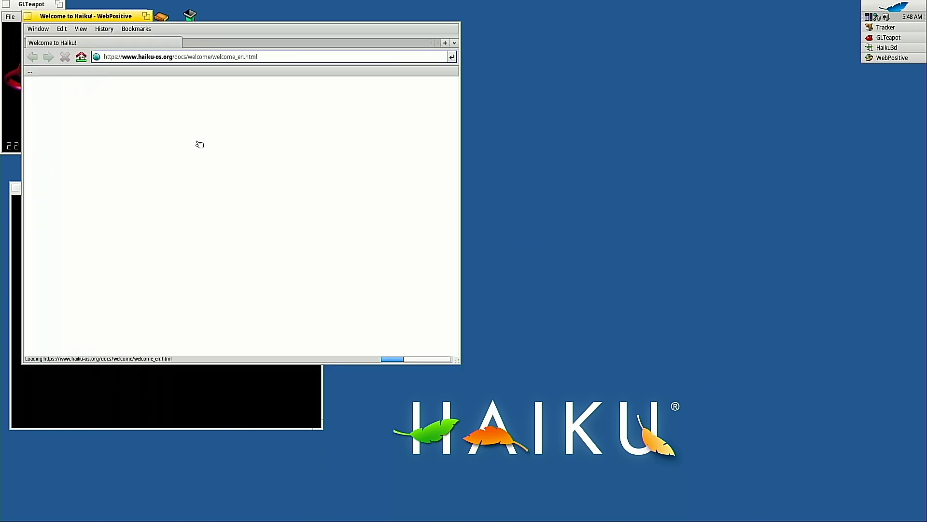
pyautogui.moveTo(107, 14); pyautogui.dragTo(481, 99)
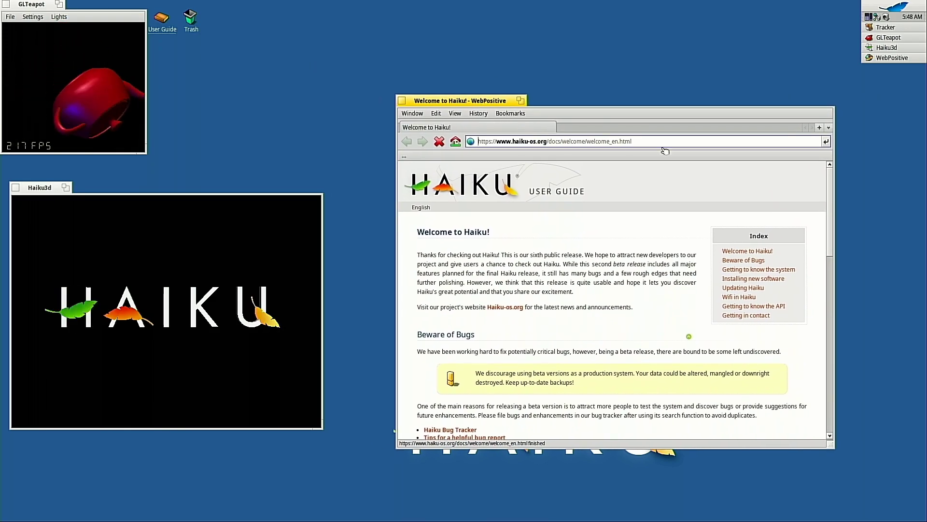
# Step: Launch the HaikuDepot package manager
pyautogui.click(905, 58)
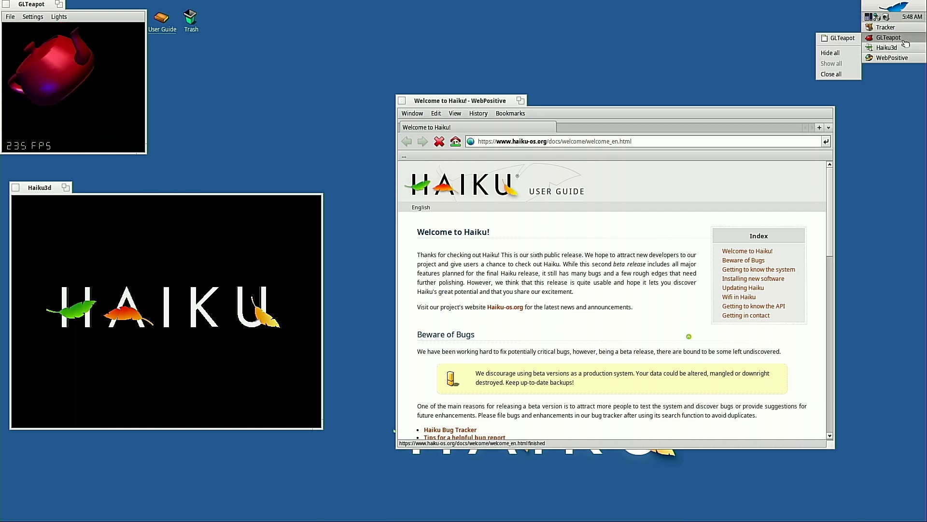
pyautogui.click(903, 6)
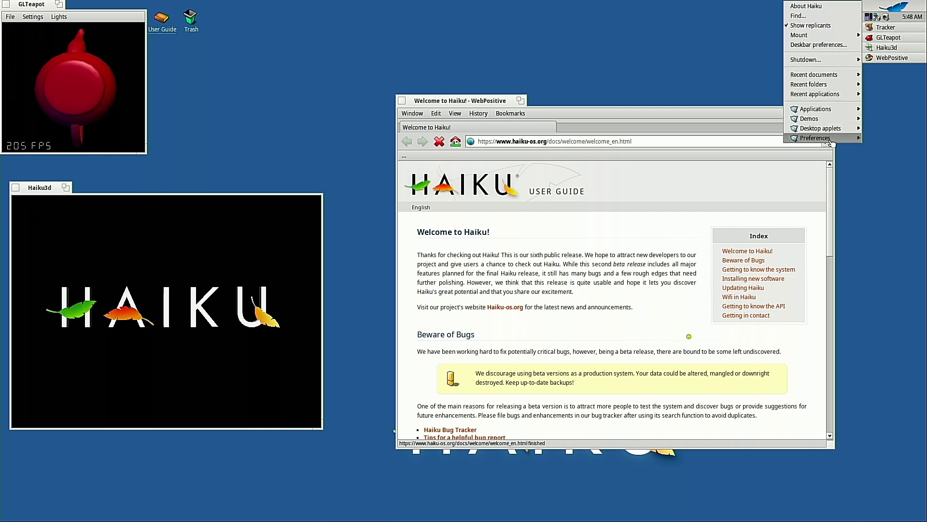
pyautogui.moveTo(832, 112)
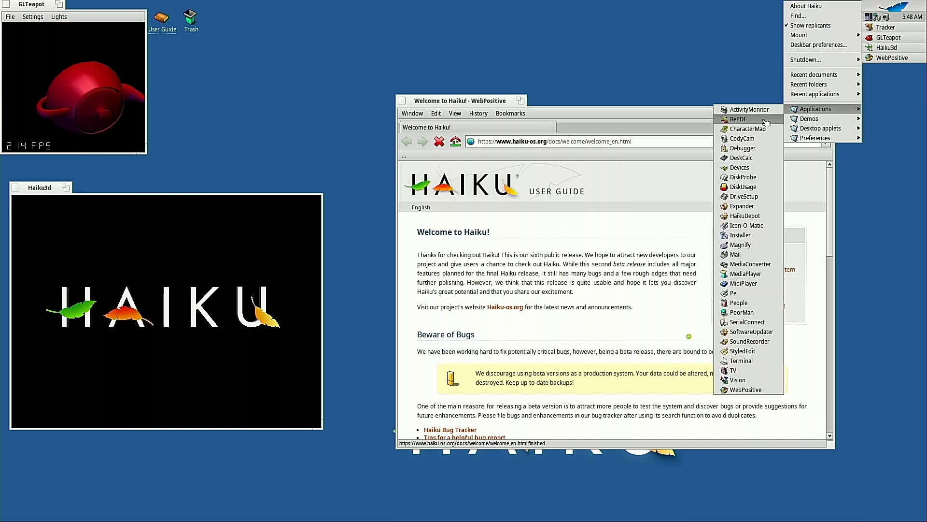
pyautogui.click(747, 216)
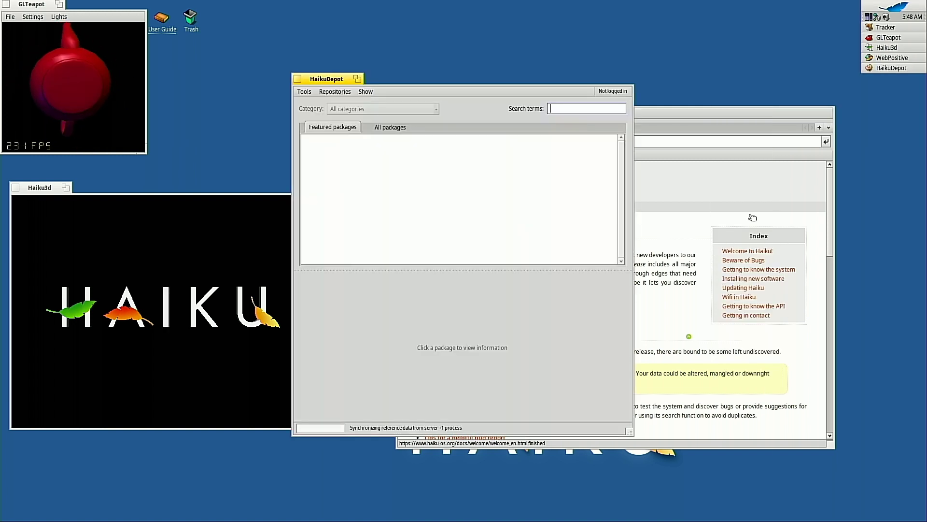
# Step: Switch to the WebPositive browser and load youtube.com in place of the welcome page
pyautogui.click(655, 105)
pyautogui.click(646, 143)
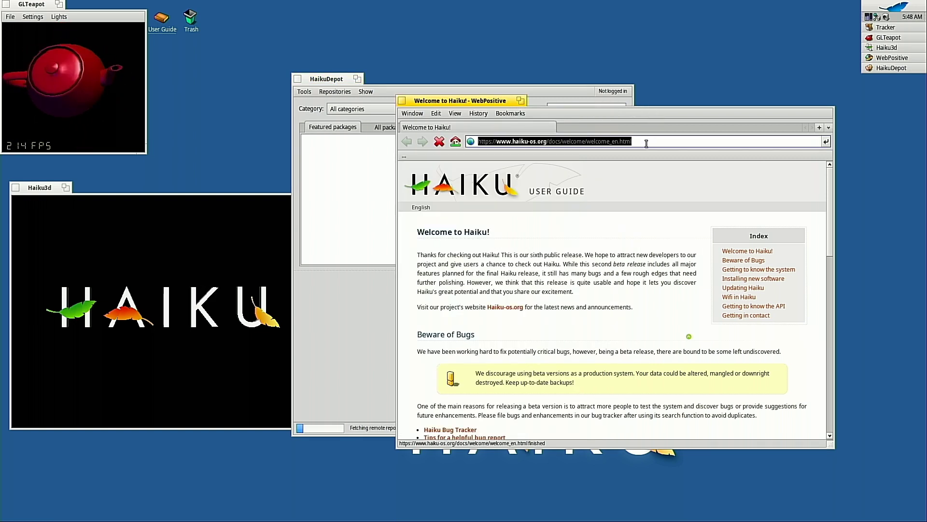
pyautogui.write('youtu')
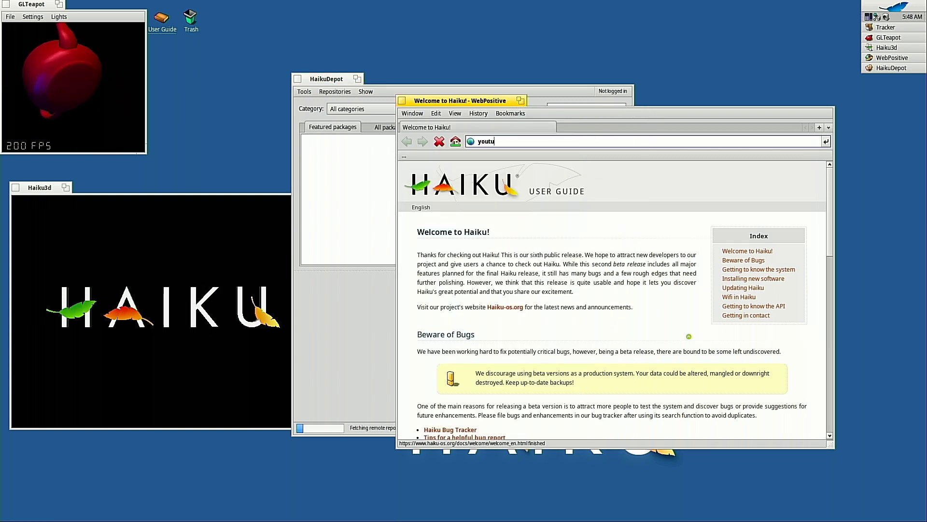
pyautogui.write('be.com')
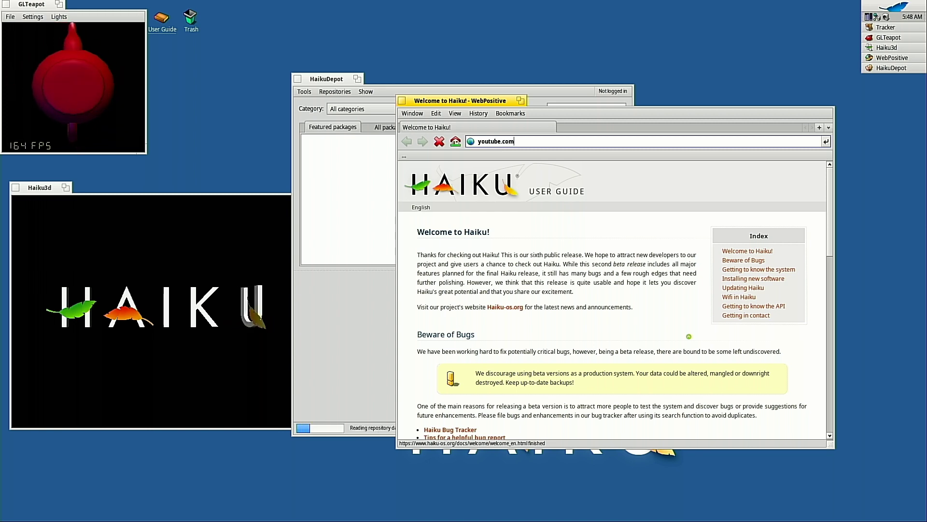
pyautogui.press('Return')
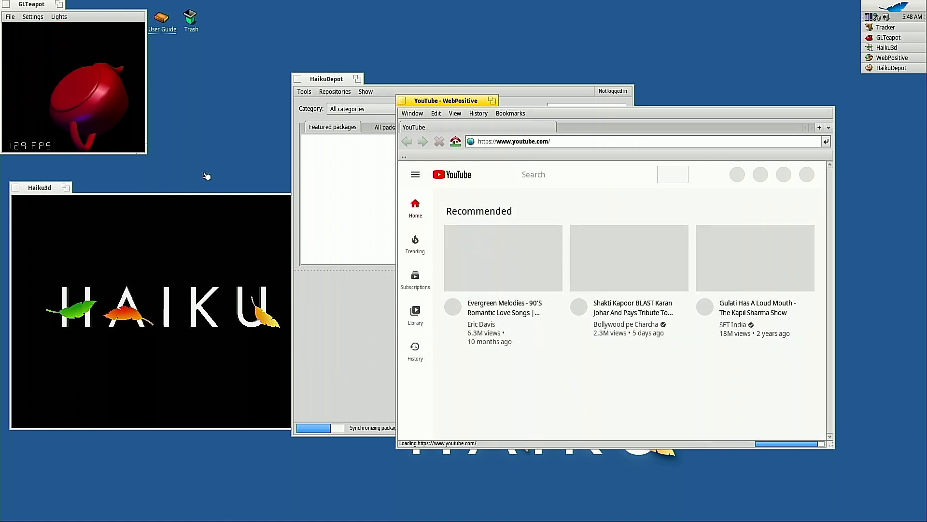
# Step: Quit the GLTeapot demo and close the Haiku3d window
pyautogui.hotkey('alt', 'q')
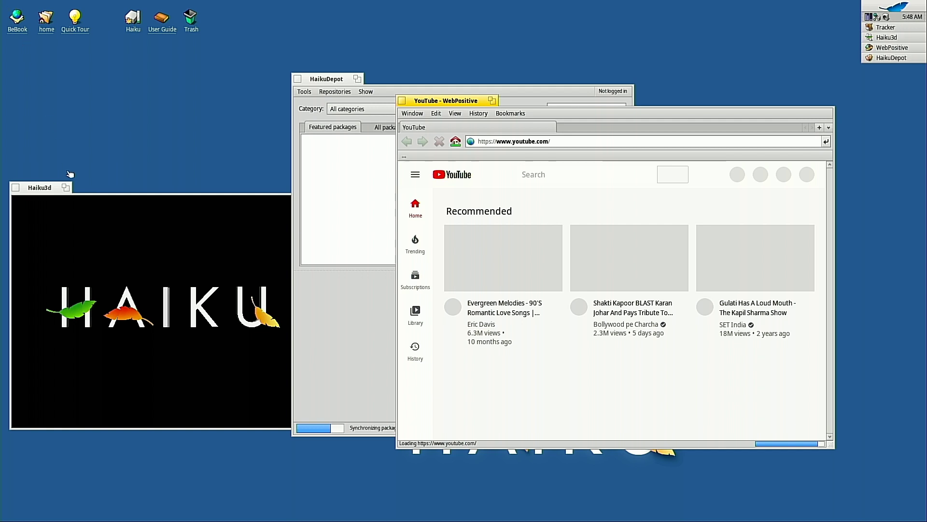
pyautogui.click(17, 188)
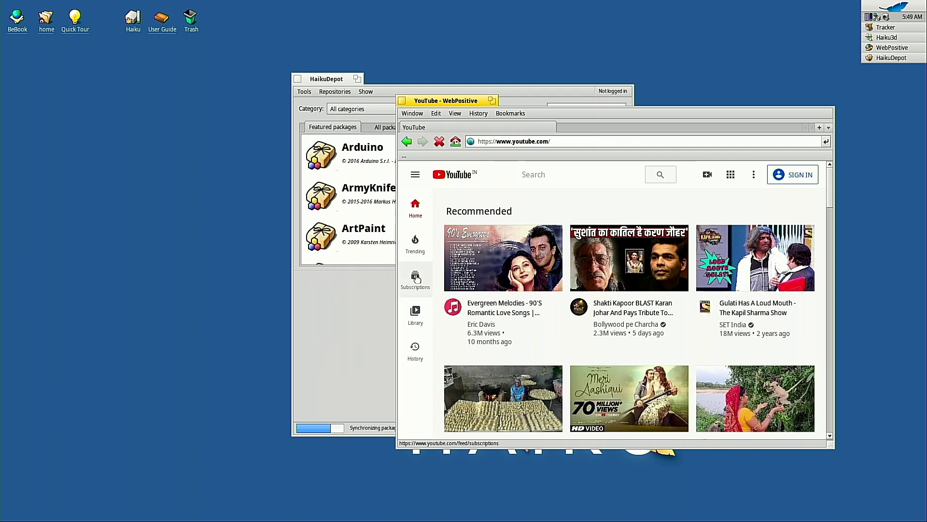
# Step: Move the HaikuDepot window beside the browser and install the Arduino package along with its additional package changes
pyautogui.click(372, 147)
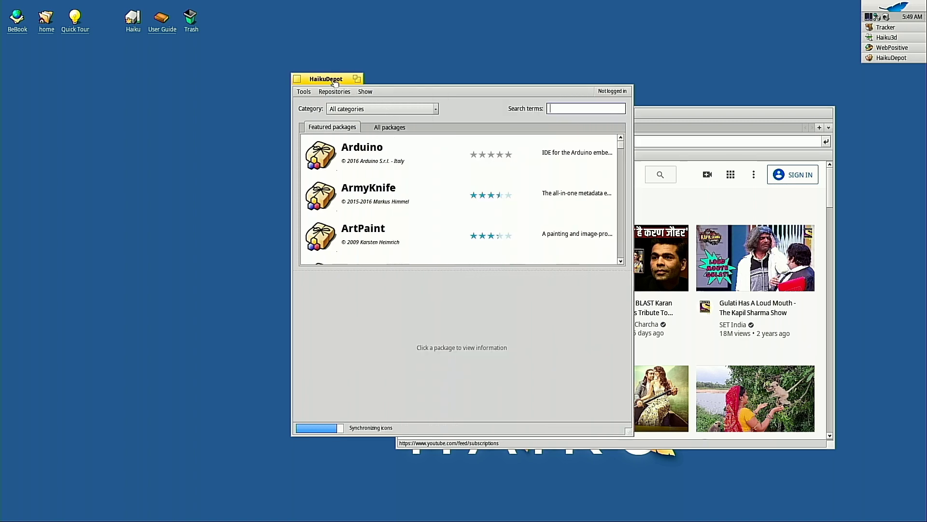
pyautogui.moveTo(334, 82); pyautogui.dragTo(105, 113)
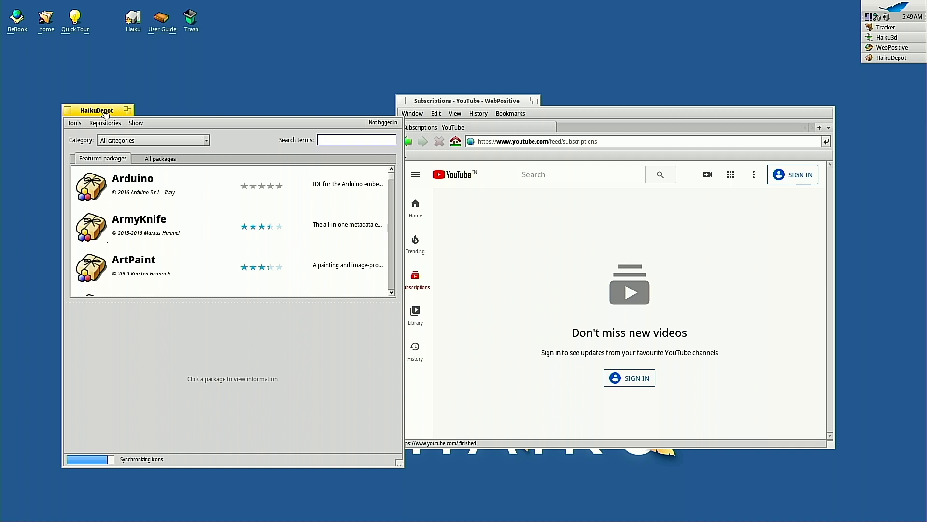
pyautogui.click(136, 188)
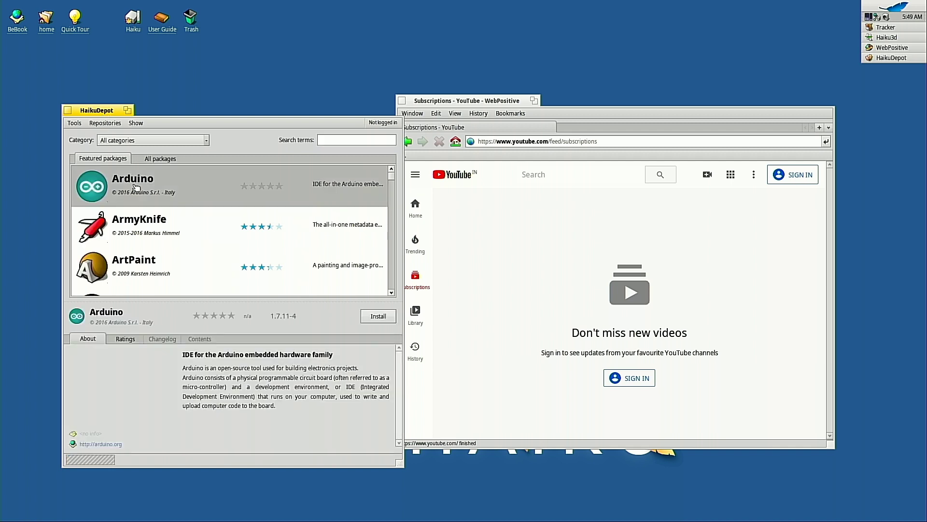
pyautogui.click(380, 318)
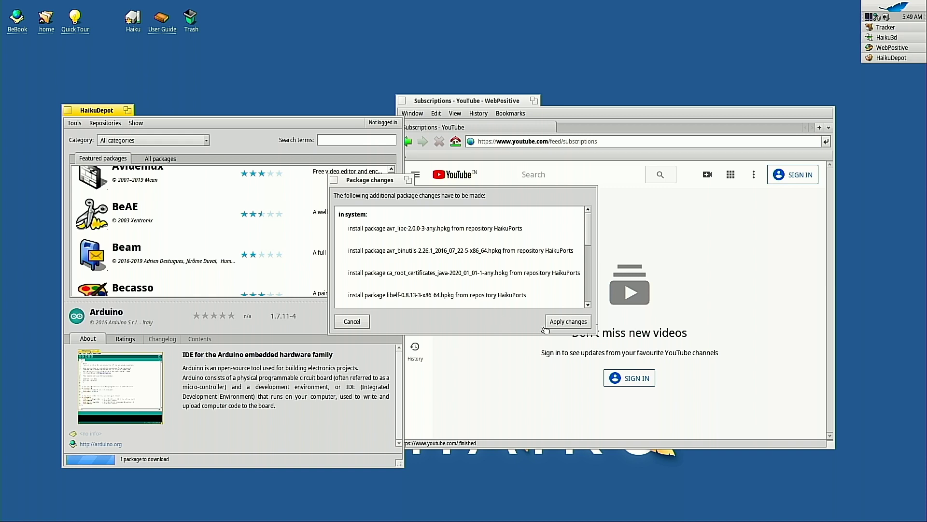
pyautogui.click(568, 321)
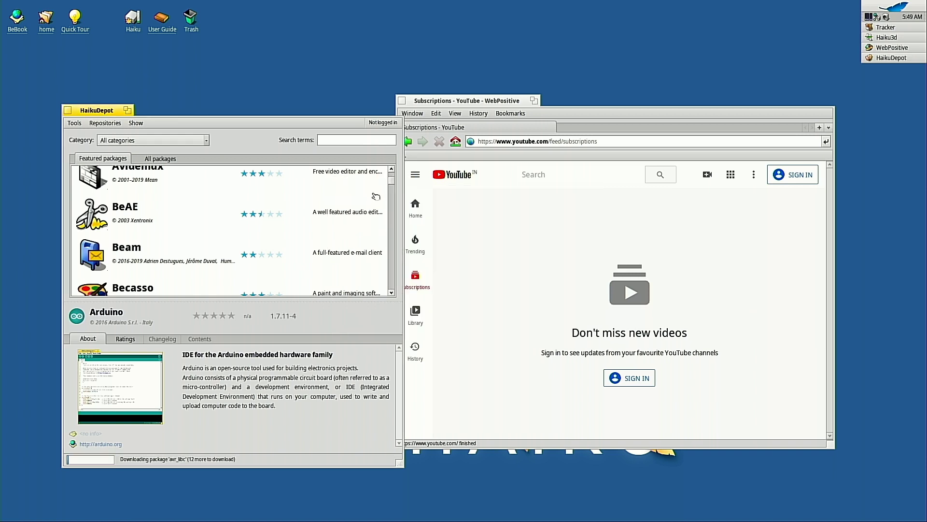
# Step: Scan the featured packages to the end of the list and search the package catalog for firefox
pyautogui.moveTo(391, 187); pyautogui.dragTo(381, 292)
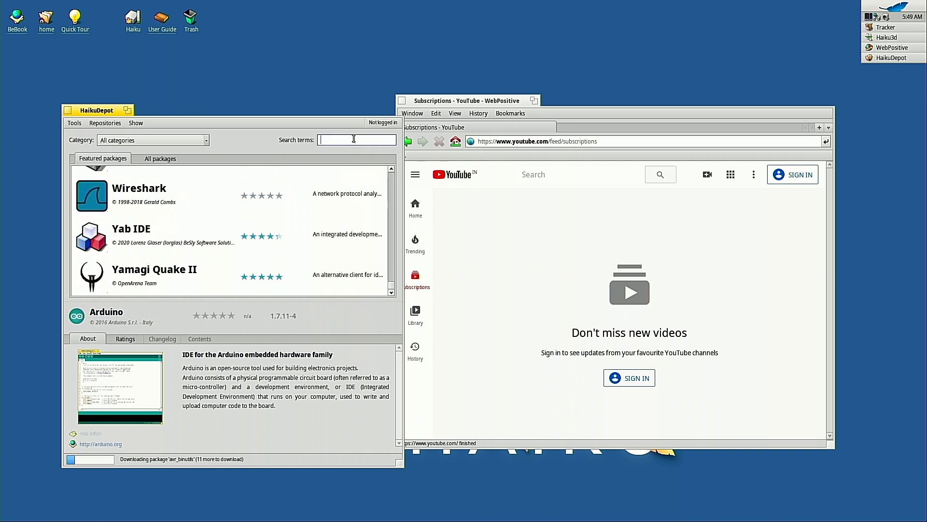
pyautogui.write('fire')
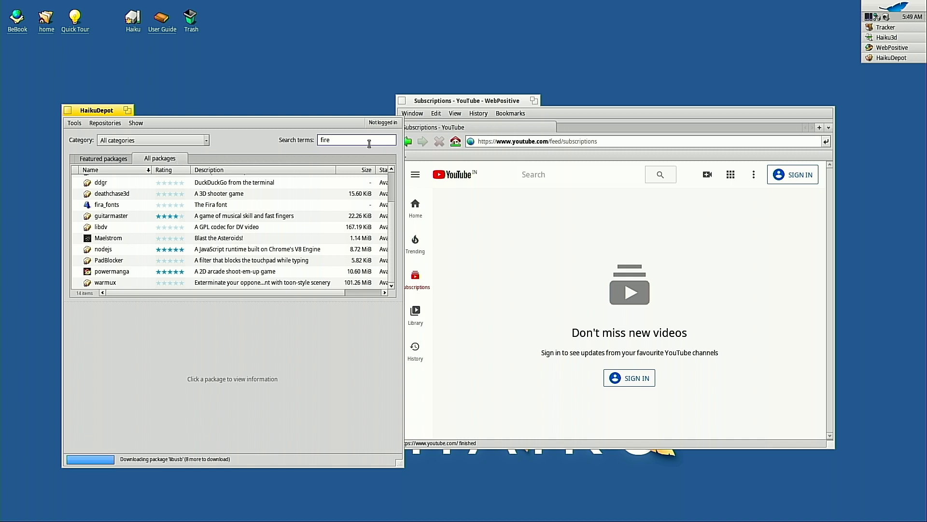
pyautogui.write('fox')
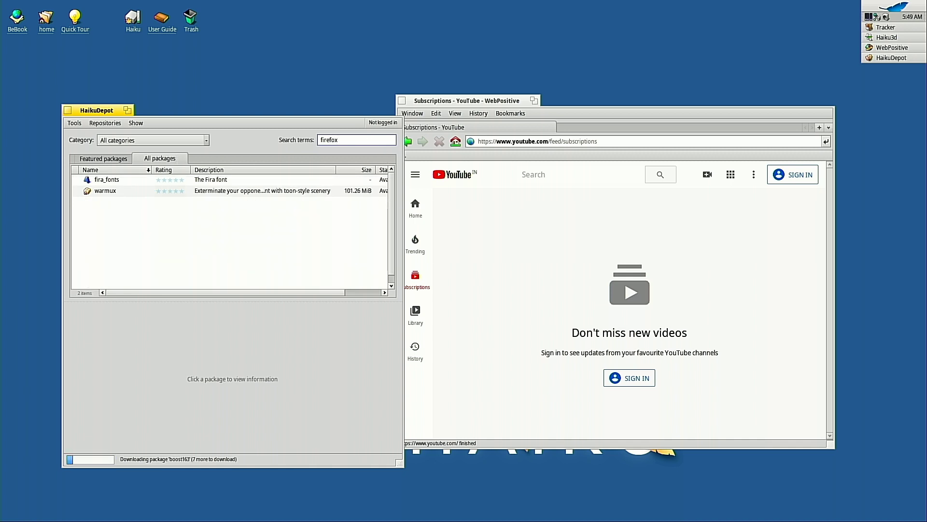
# Step: Replace the package search term with browser
pyautogui.hotkey('alt', 'a')
pyautogui.press('BackSpace')
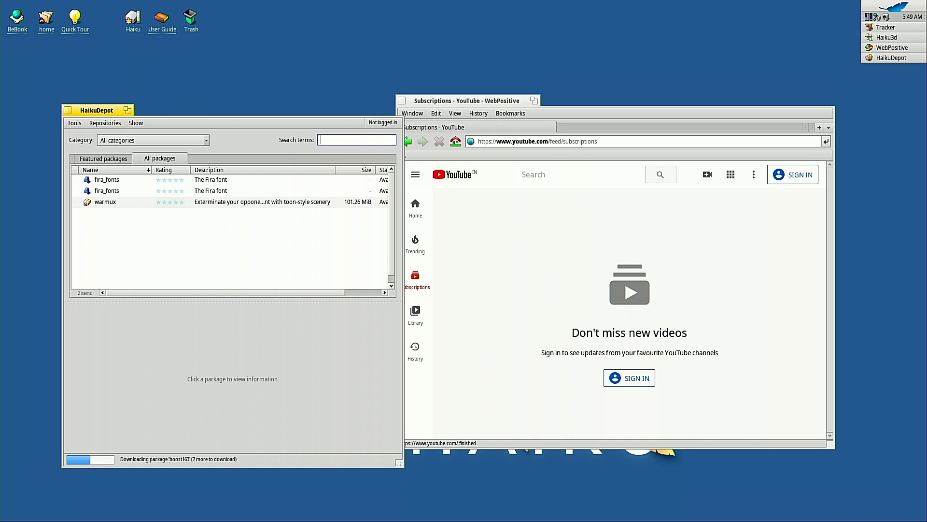
pyautogui.write('b')
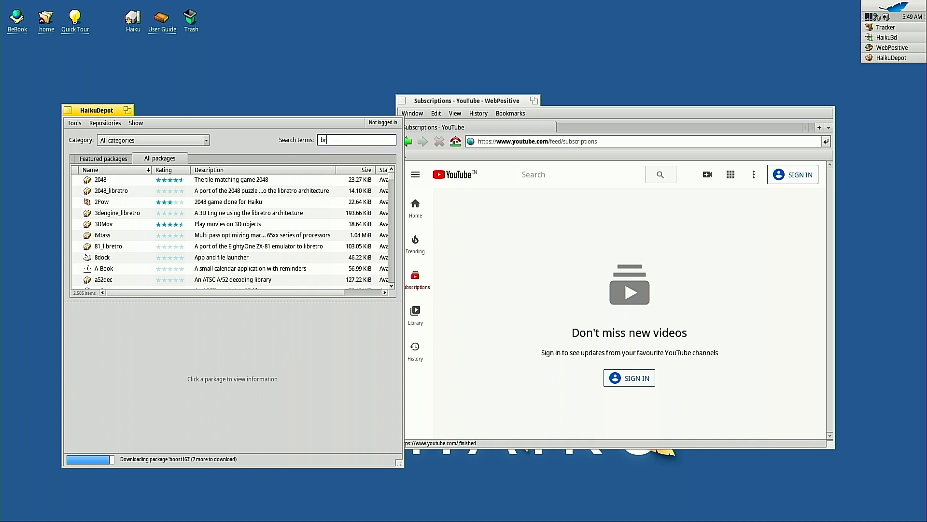
pyautogui.write('rows')
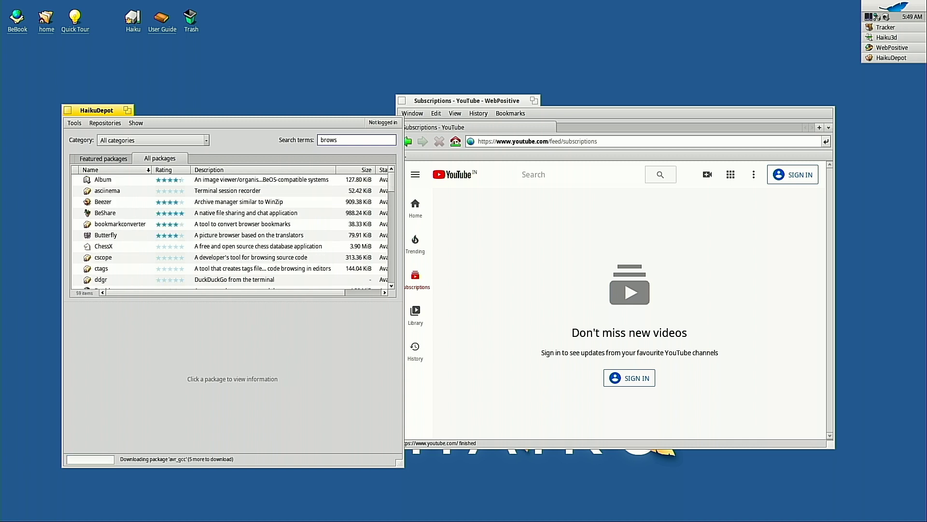
pyautogui.write('er')
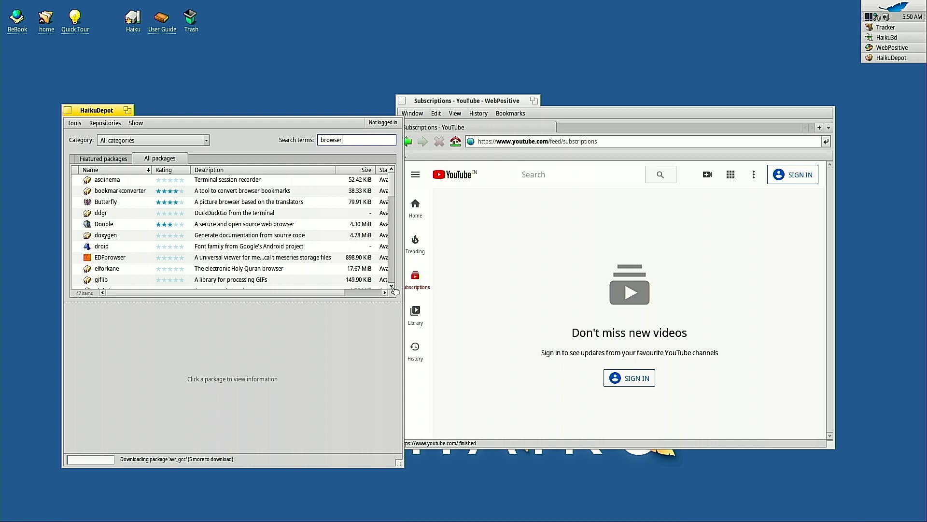
# Step: Examine the packages listed for the browser search, ordered by name, for available web browsers
pyautogui.moveTo(392, 289); pyautogui.dragTo(393, 288)
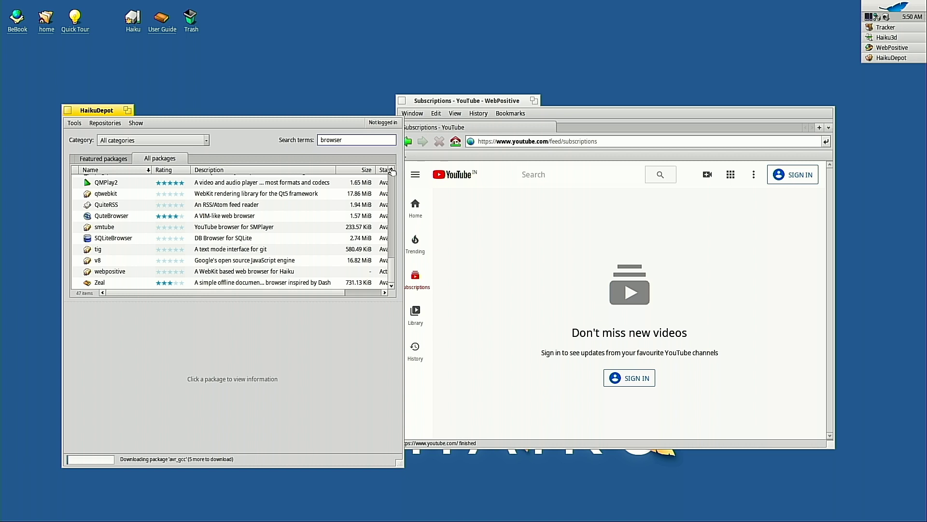
pyautogui.moveTo(392, 170); pyautogui.dragTo(392, 170)
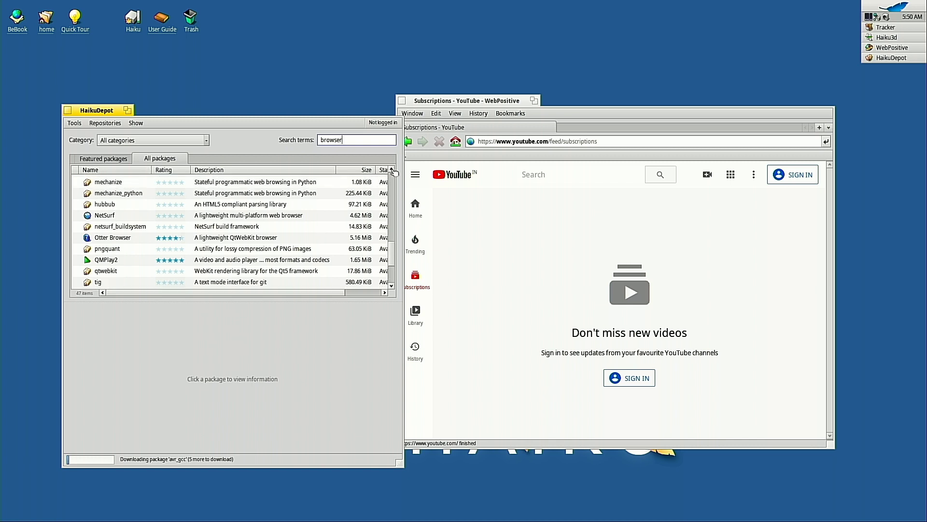
pyautogui.moveTo(392, 171); pyautogui.dragTo(392, 171)
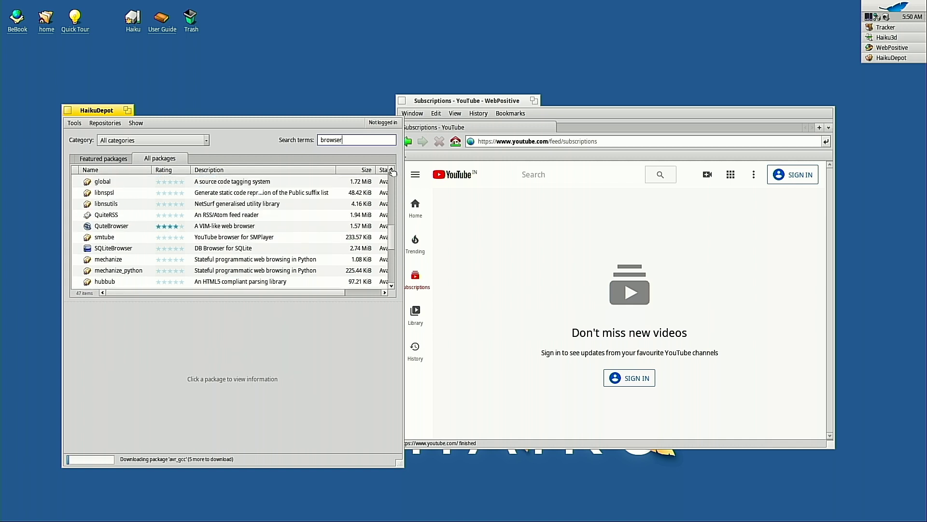
pyautogui.click(138, 170)
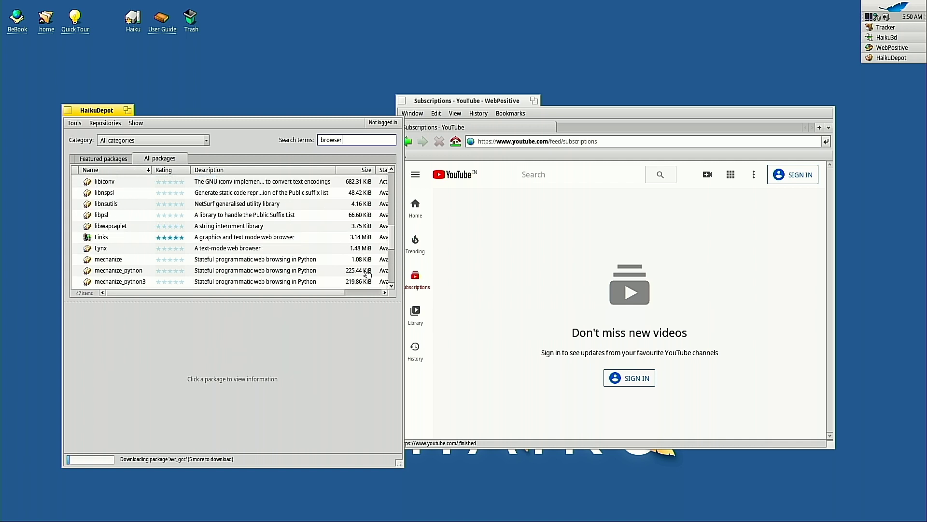
pyautogui.moveTo(391, 288); pyautogui.dragTo(392, 288)
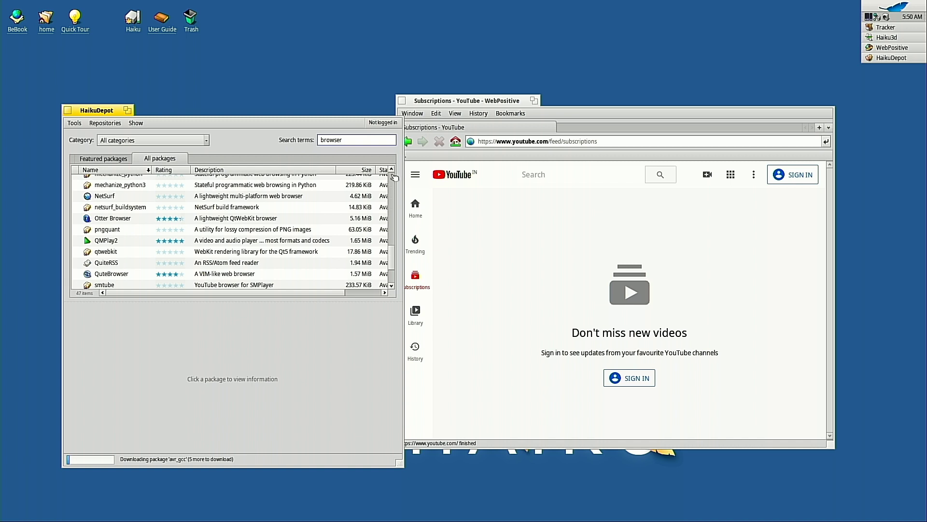
pyautogui.moveTo(393, 171); pyautogui.dragTo(392, 171)
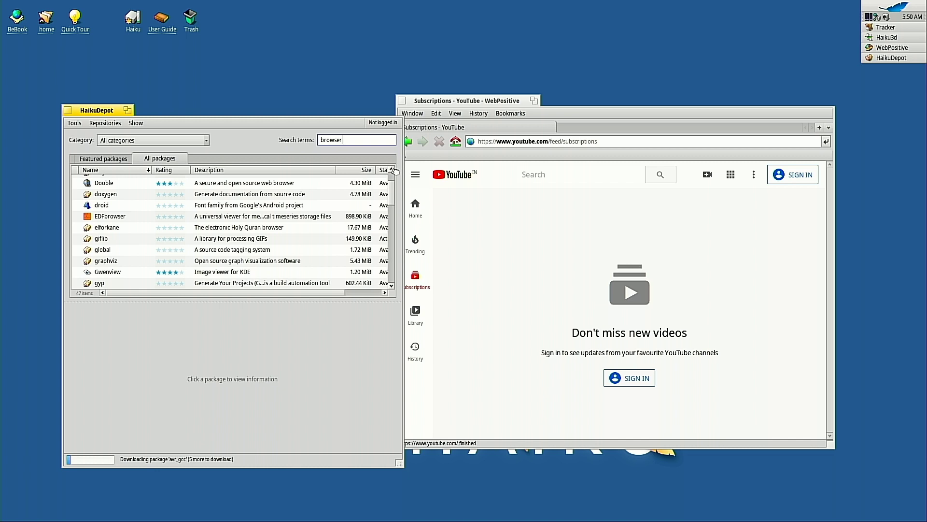
pyautogui.click(392, 285)
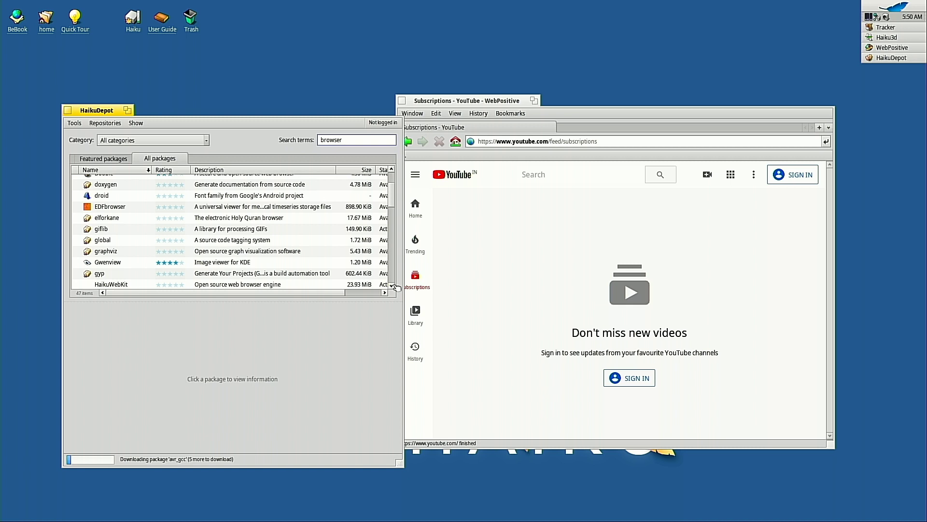
pyautogui.moveTo(392, 286); pyautogui.dragTo(392, 285)
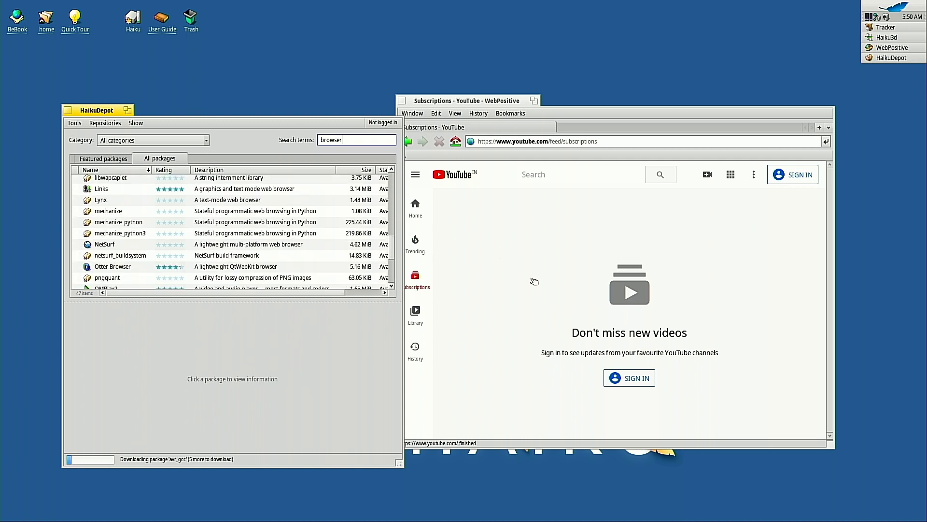
# Step: Look through the recommended videos on the YouTube home page and close the WebPositive browser
pyautogui.click(416, 259)
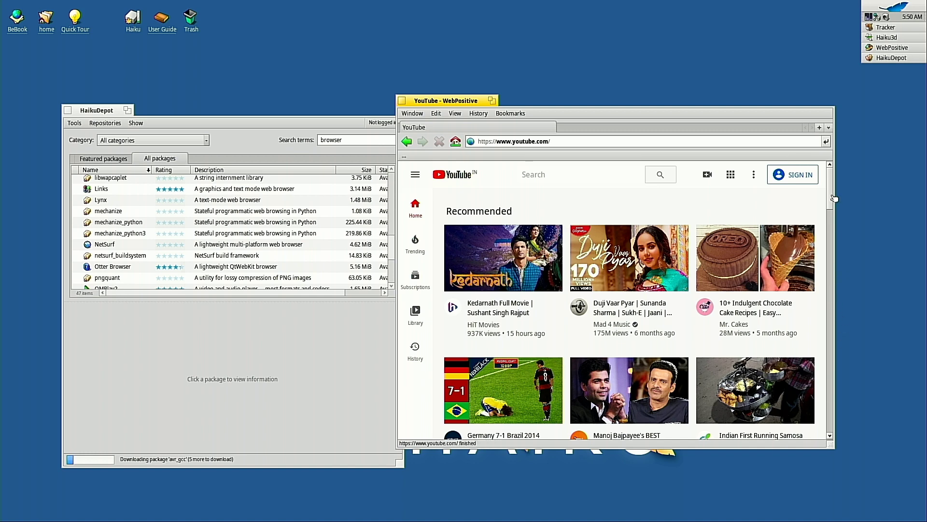
pyautogui.moveTo(834, 198); pyautogui.dragTo(850, 424)
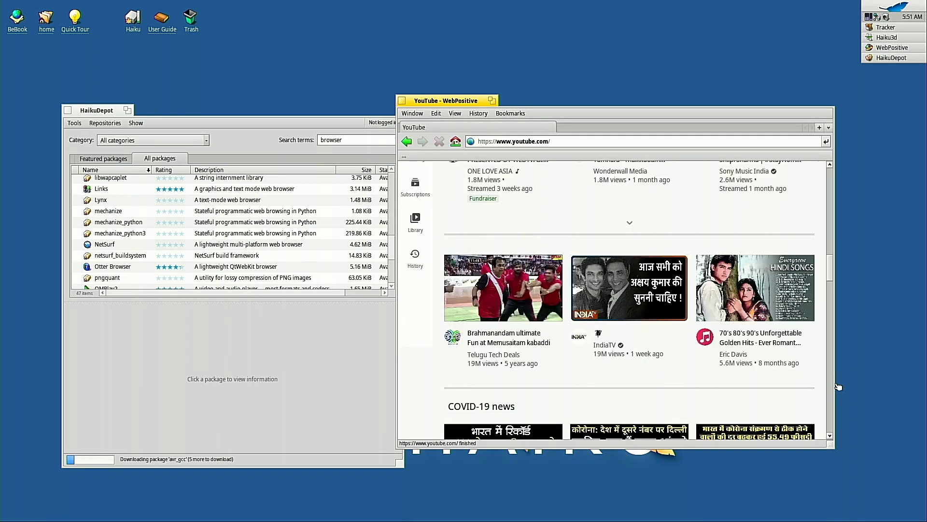
pyautogui.moveTo(838, 387); pyautogui.dragTo(841, 226)
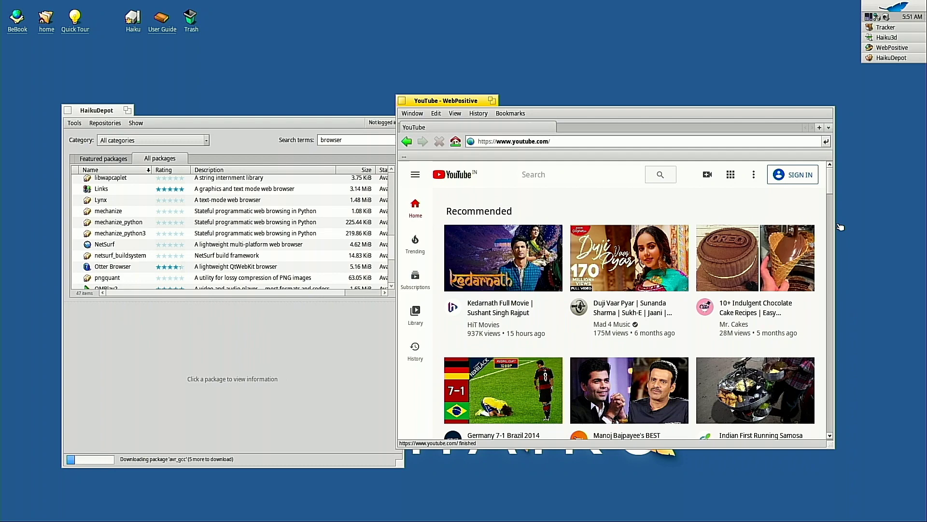
pyautogui.click(402, 101)
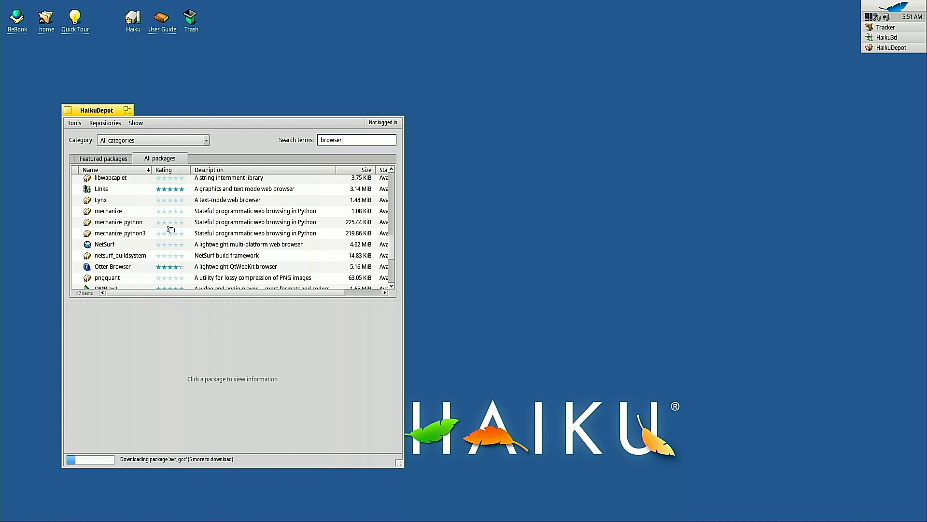
# Step: View the NetSurf package's details and HaikuDepot's repository and update commands without running any of them
pyautogui.click(141, 247)
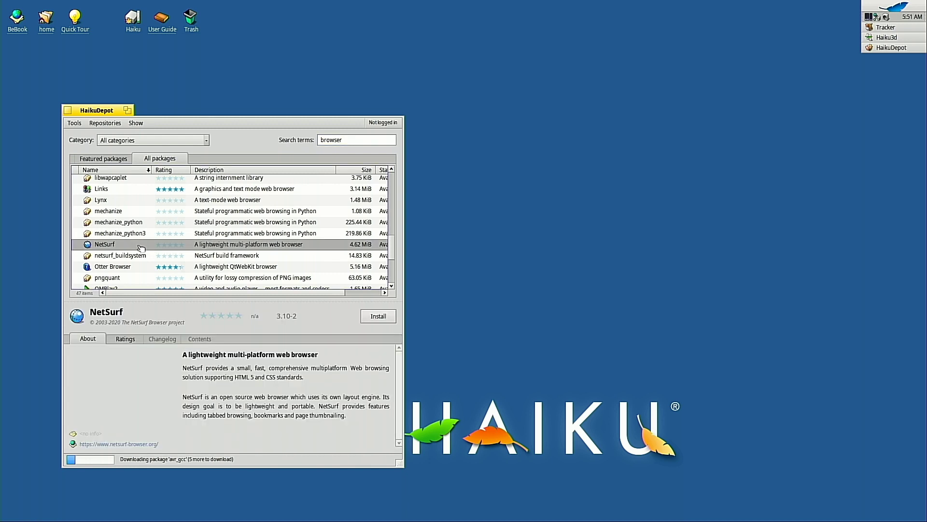
pyautogui.click(98, 125)
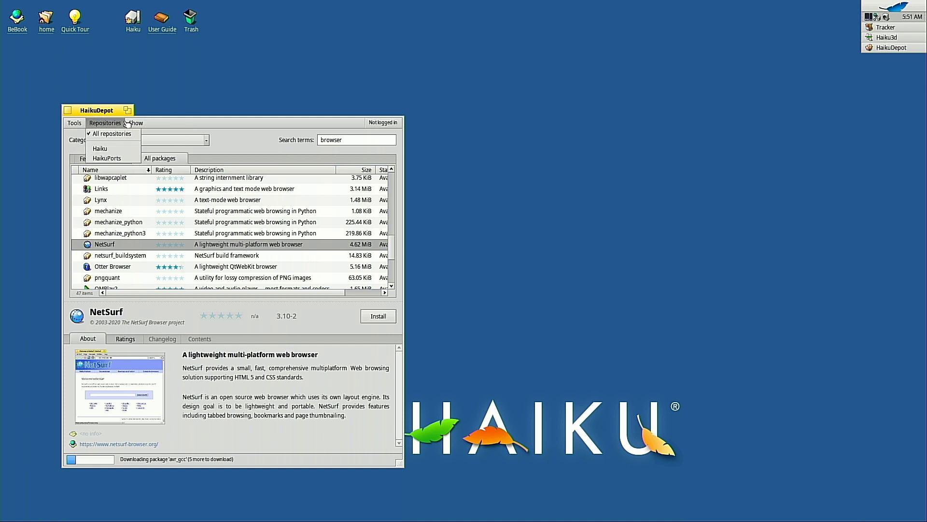
pyautogui.moveTo(143, 124)
pyautogui.moveTo(79, 126)
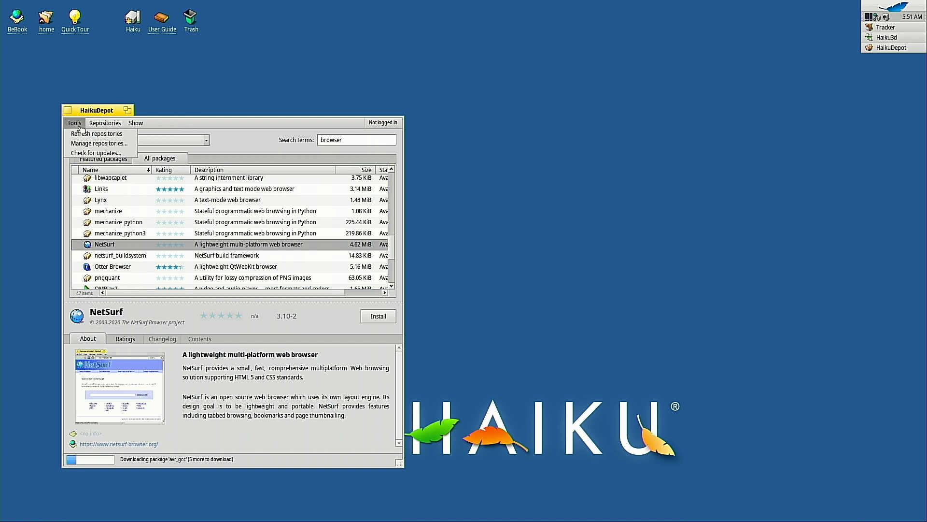
pyautogui.click(232, 136)
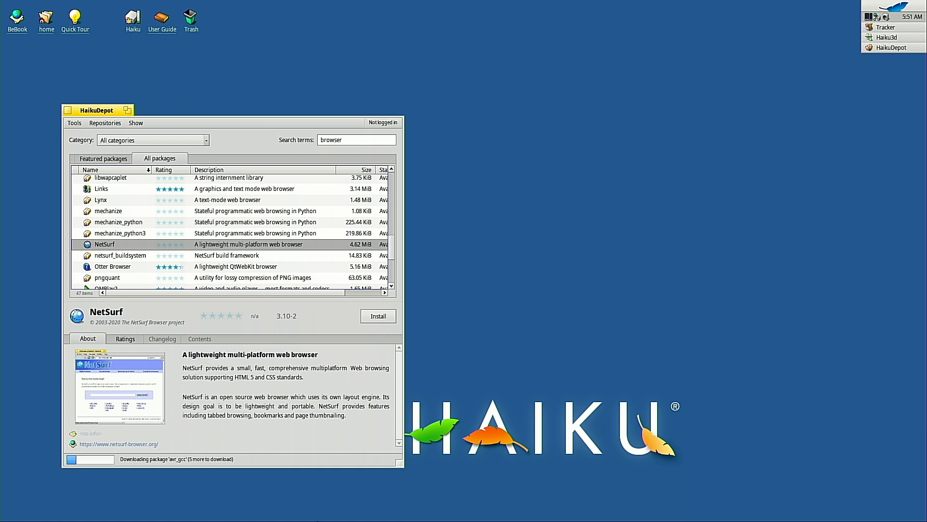
# Step: Widen the HaikuDepot window until the package list shows its status and version columns
pyautogui.moveTo(400, 464); pyautogui.dragTo(557, 427)
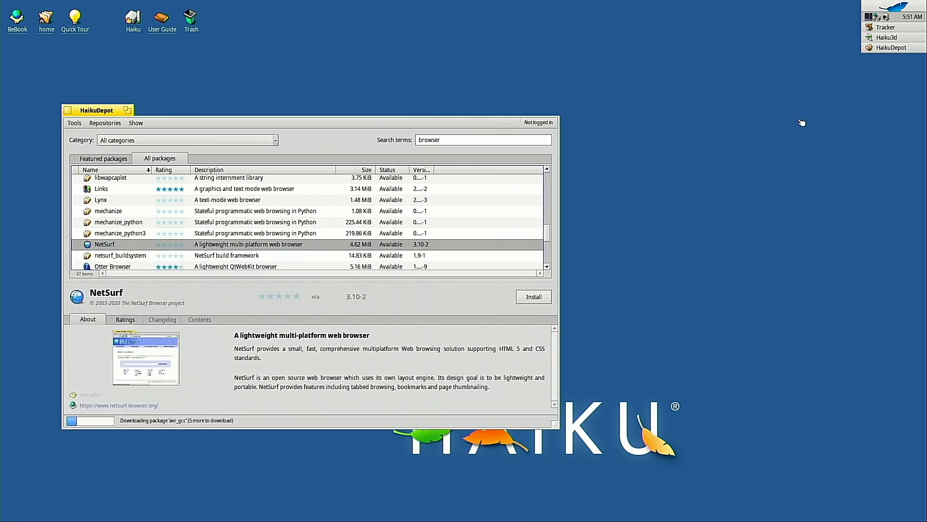
# Step: Open the Devices application and enlarge its window so the device list and information pane have more room
pyautogui.click(896, 6)
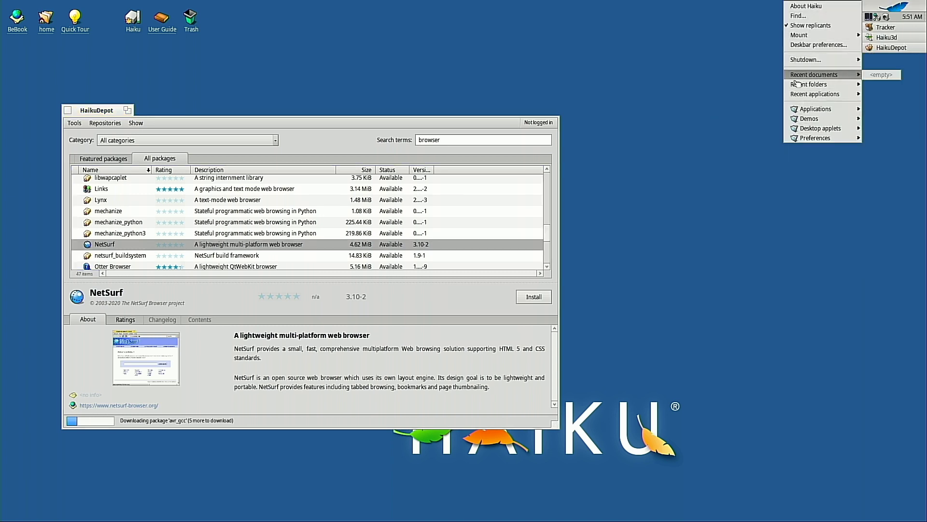
pyautogui.moveTo(798, 111)
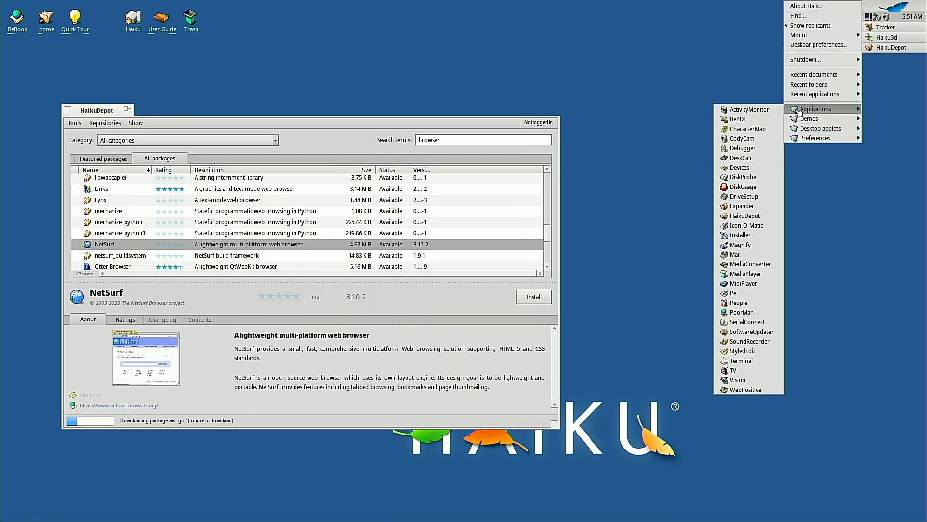
pyautogui.click(772, 167)
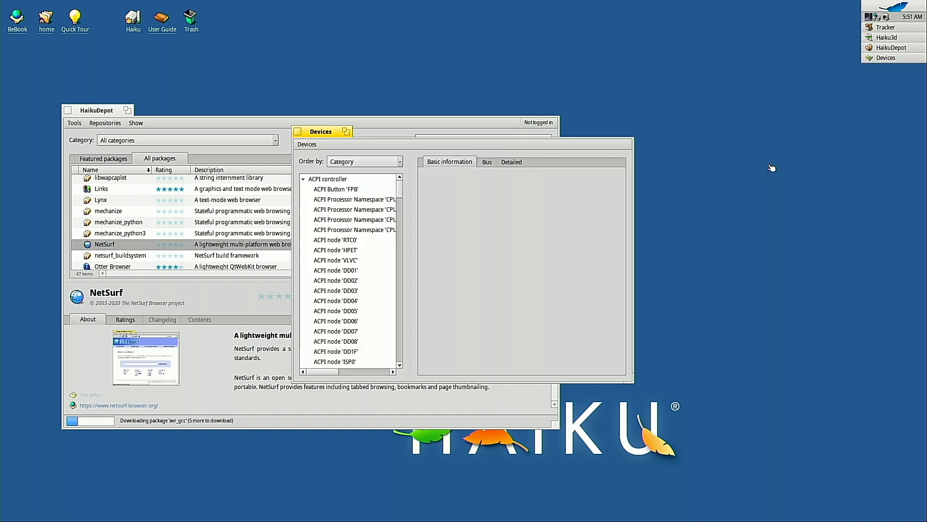
pyautogui.click(637, 205)
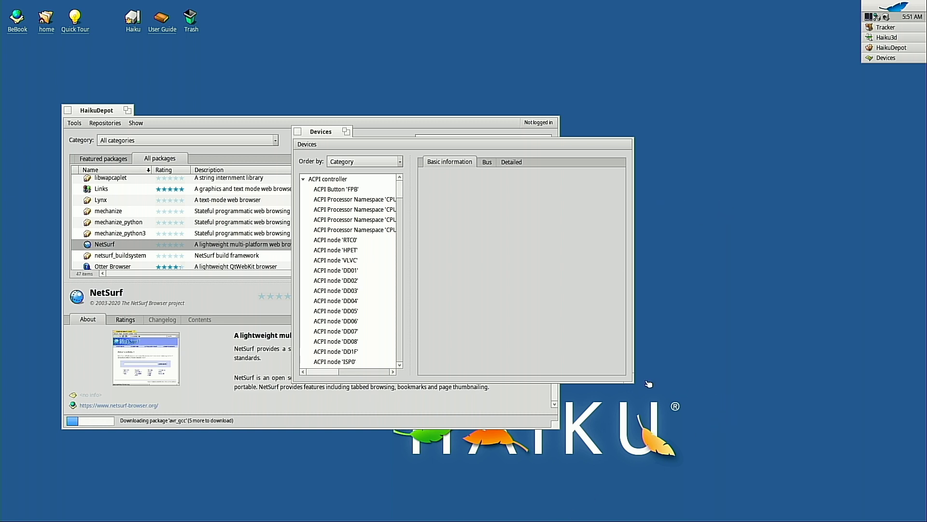
pyautogui.moveTo(633, 382); pyautogui.dragTo(768, 463)
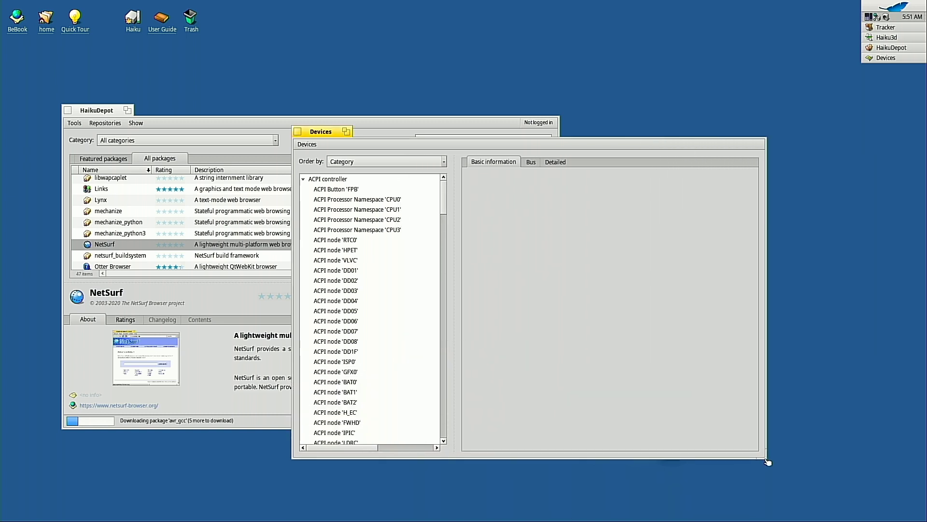
# Step: Collapse and re-expand the ACPI controller category, and view the basic information for ACPI Button 'FPB' and processor 'CPU0'
pyautogui.click(336, 181)
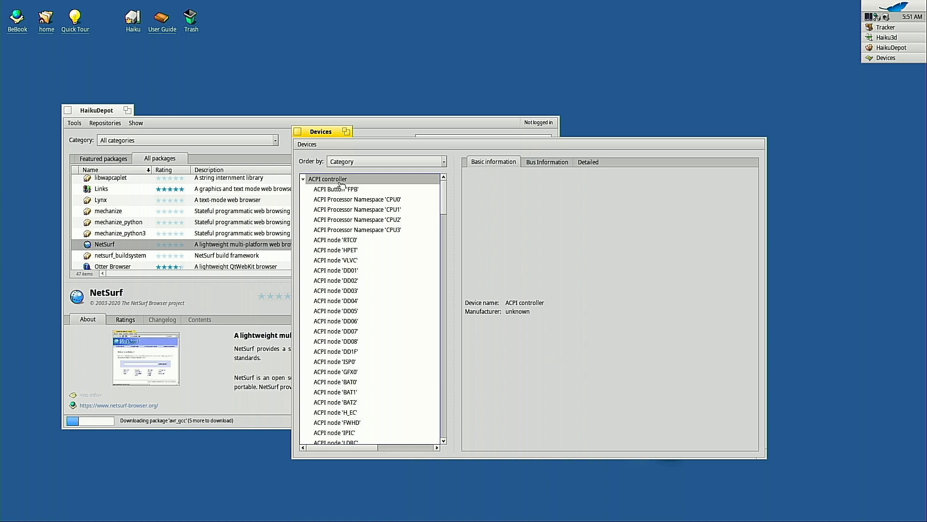
pyautogui.click(303, 180)
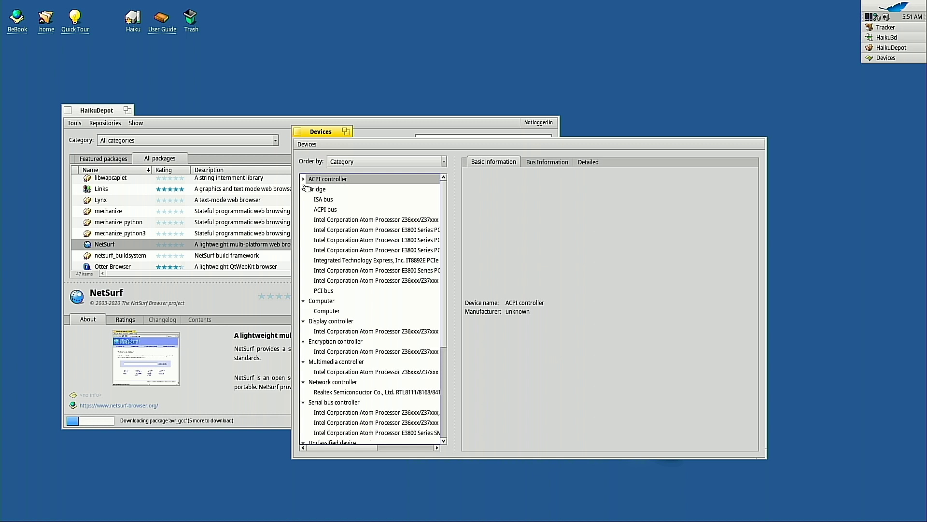
pyautogui.click(306, 188)
pyautogui.click(304, 180)
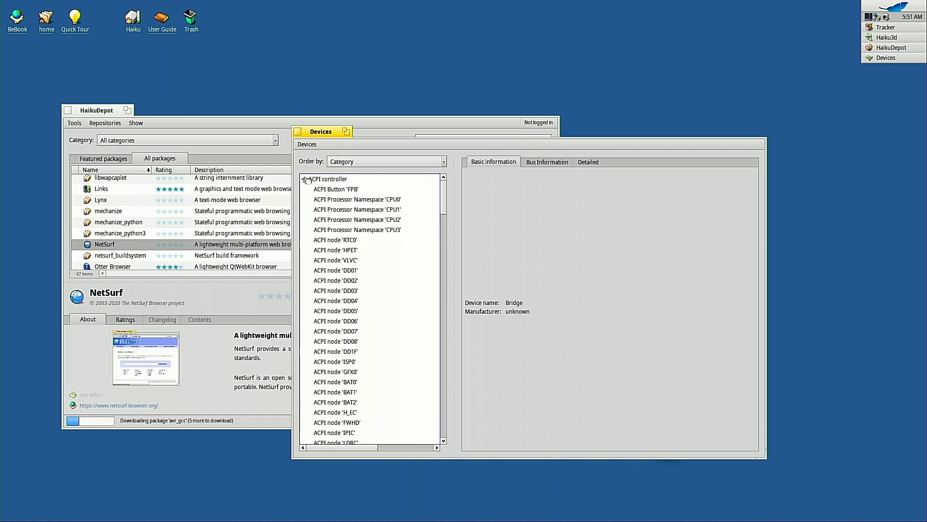
pyautogui.click(320, 189)
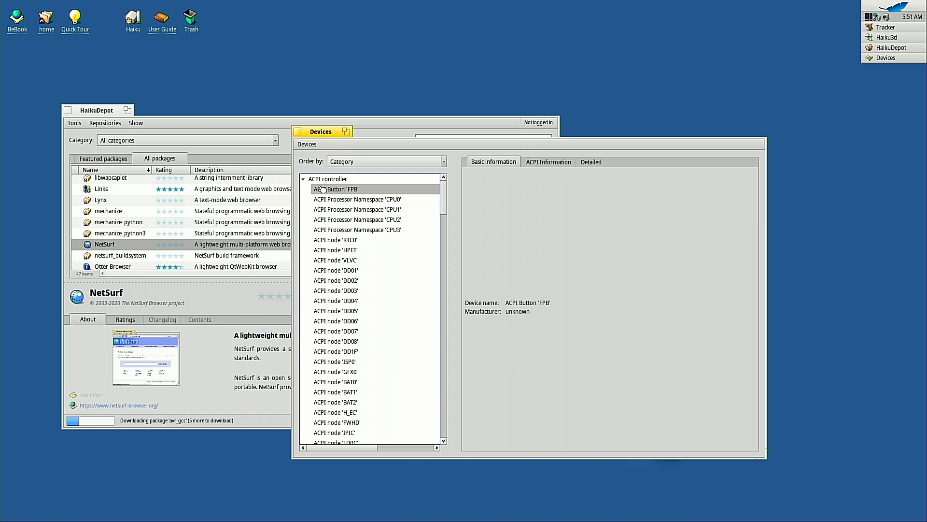
pyautogui.press('Down')
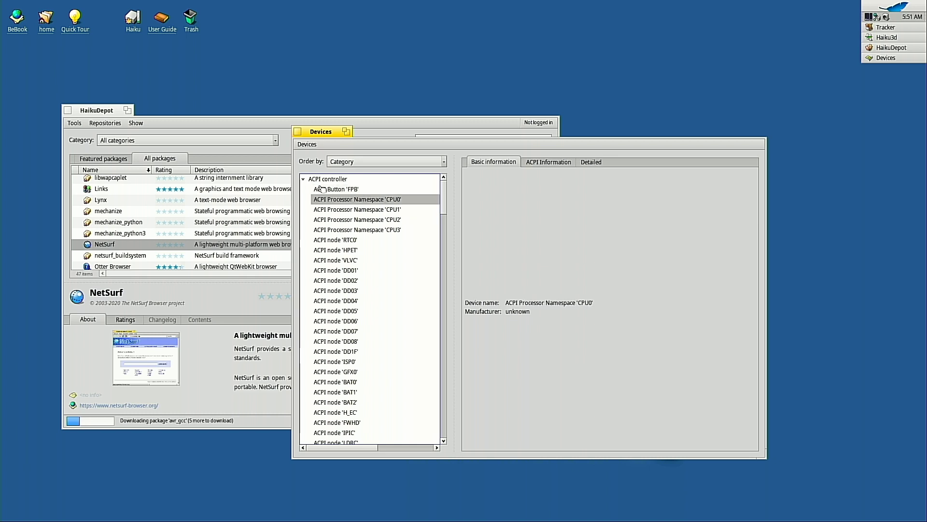
# Step: Examine the ACPI information of the ACPI controller entries from processor 'CPU0' down to node 'LDRC'
pyautogui.click(545, 165)
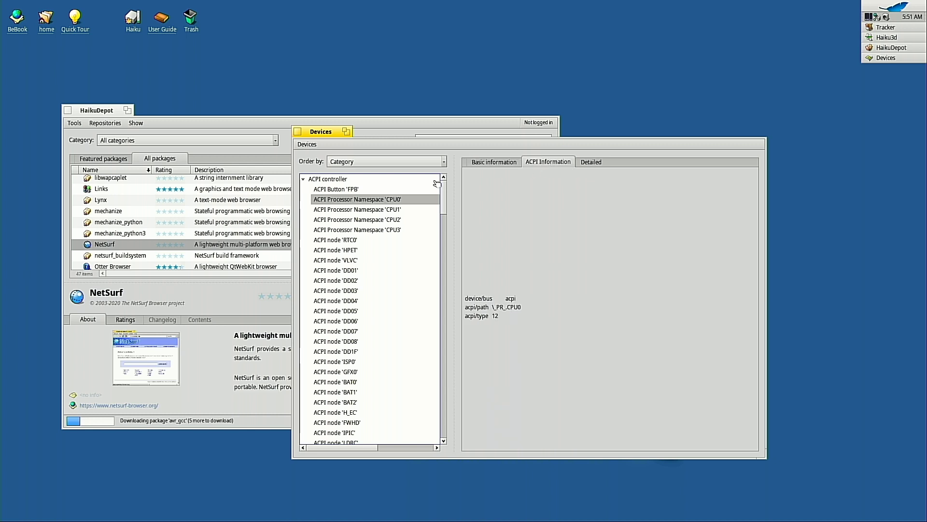
pyautogui.press('Down')
pyautogui.press('Down')
pyautogui.press('Down')
pyautogui.press('Down')
pyautogui.press('Down')
pyautogui.press('Down')
pyautogui.press('Down')
pyautogui.press('Down')
pyautogui.press('Down')
pyautogui.press('Down')
pyautogui.press('Down')
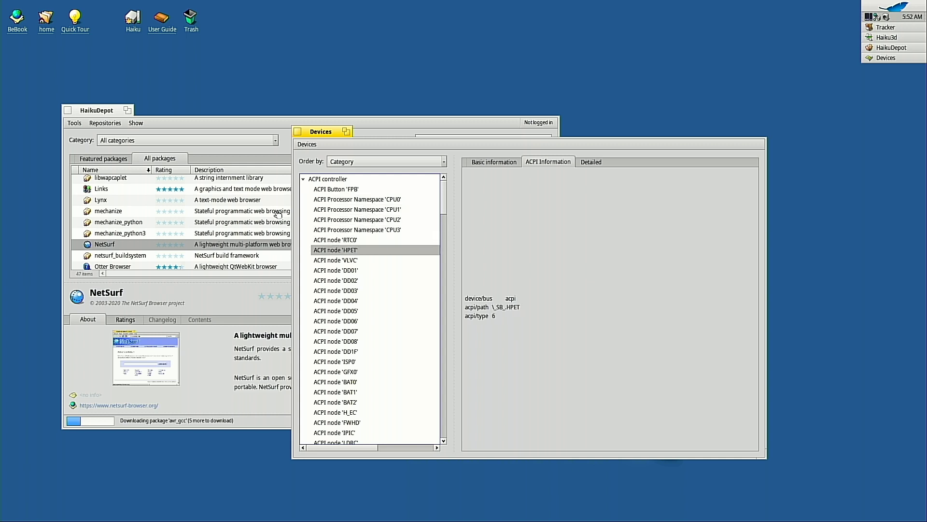
pyautogui.press('Down')
pyautogui.press('Down')
pyautogui.press('Down')
pyautogui.press('Down')
pyautogui.press('Down')
pyautogui.press('Down')
pyautogui.press('Down')
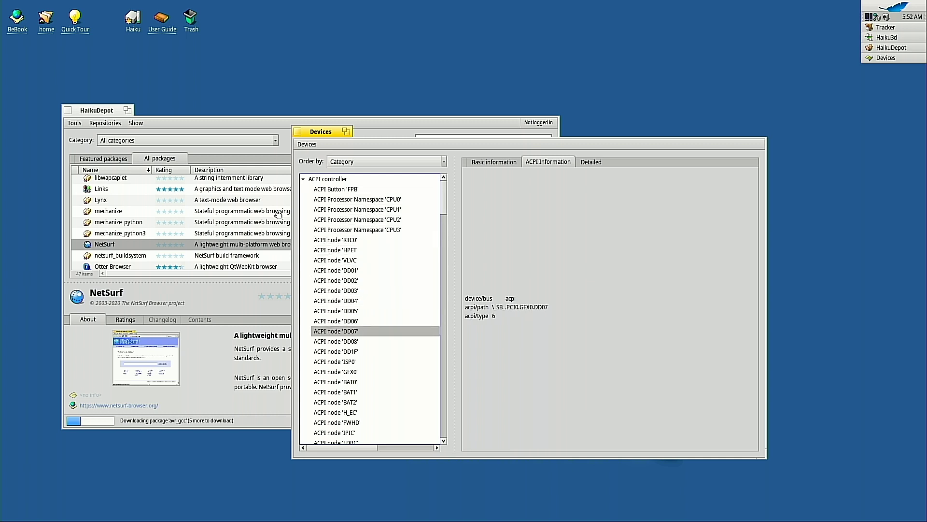
pyautogui.press('Down')
pyautogui.press('Down')
pyautogui.press('Down')
pyautogui.press('Down')
pyautogui.press('Down')
pyautogui.press('Down')
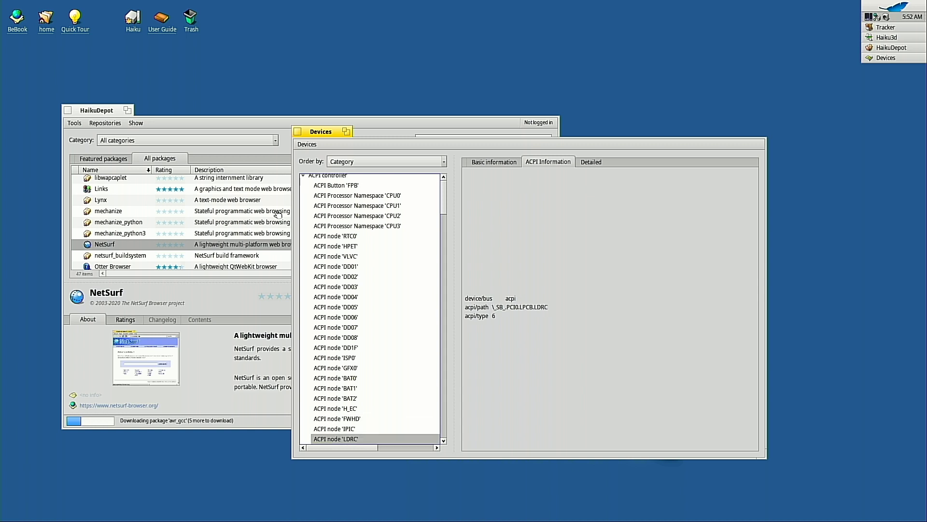
# Step: View the detailed properties of ACPI node 'LDRC' and of processors 'CPU1' and 'CPU0'
pyautogui.click(591, 164)
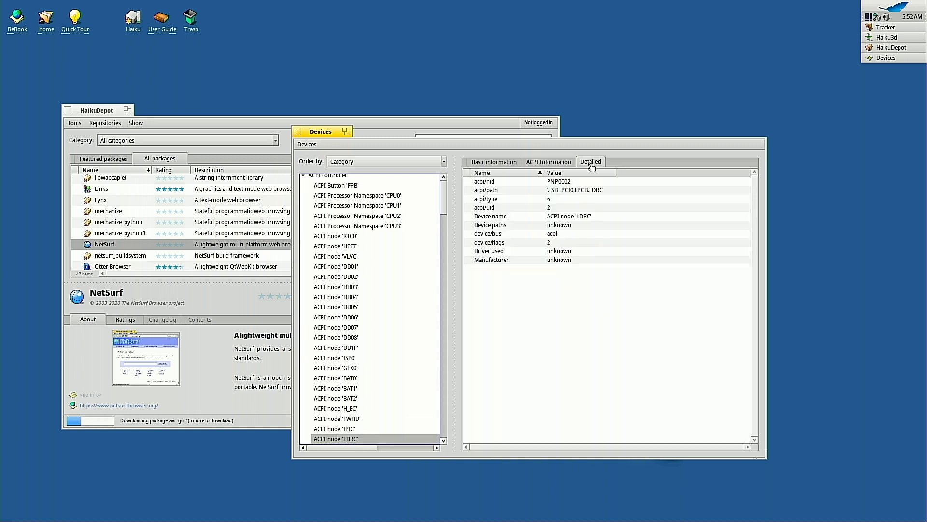
pyautogui.click(401, 204)
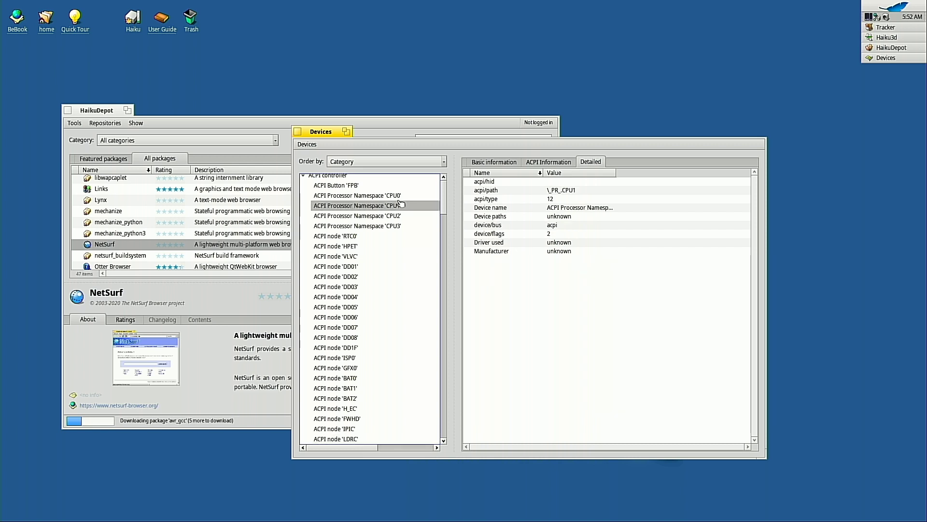
pyautogui.click(401, 195)
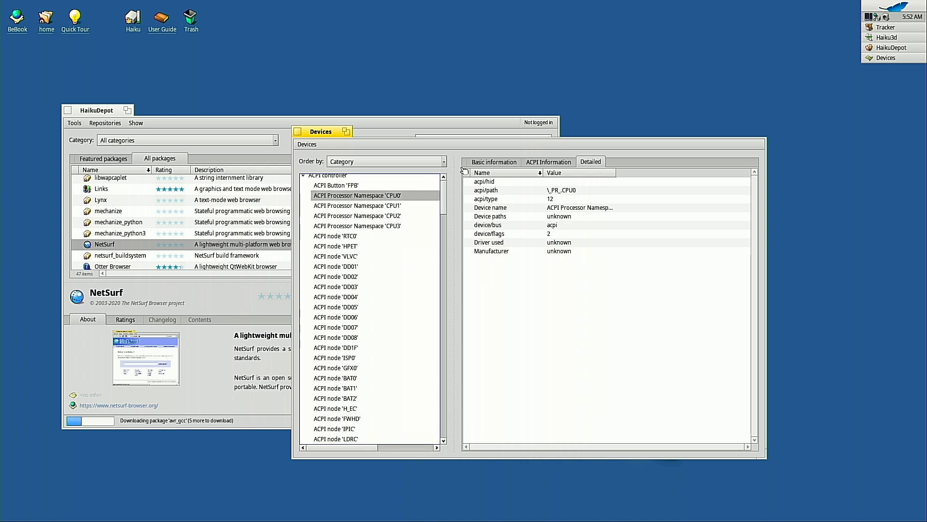
# Step: Look through the basic information of the ACPI entries from 'CPU0' down to the Intel PCI Express root ports in the Bridge category
pyautogui.click(481, 162)
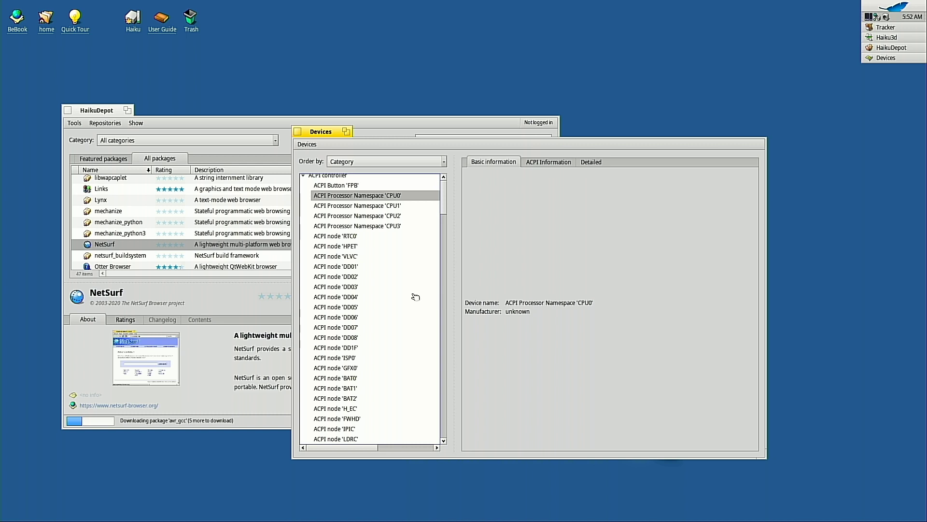
pyautogui.press('Down')
pyautogui.press('Down')
pyautogui.press('Down')
pyautogui.press('Down')
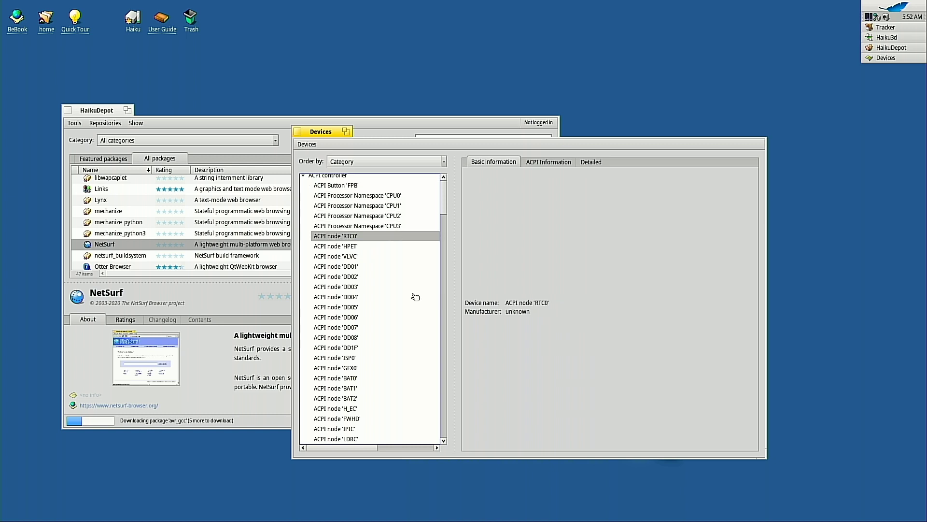
pyautogui.press('Down')
pyautogui.press('Down')
pyautogui.press('Down')
pyautogui.press('Down')
pyautogui.press('Down')
pyautogui.press('Down')
pyautogui.press('Down')
pyautogui.press('Down')
pyautogui.press('Down')
pyautogui.press('Down')
pyautogui.press('Down')
pyautogui.press('Down')
pyautogui.press('Down')
pyautogui.press('Down')
pyautogui.press('Down')
pyautogui.press('Down')
pyautogui.press('Down')
pyautogui.press('Down')
pyautogui.press('Down')
pyautogui.press('Down')
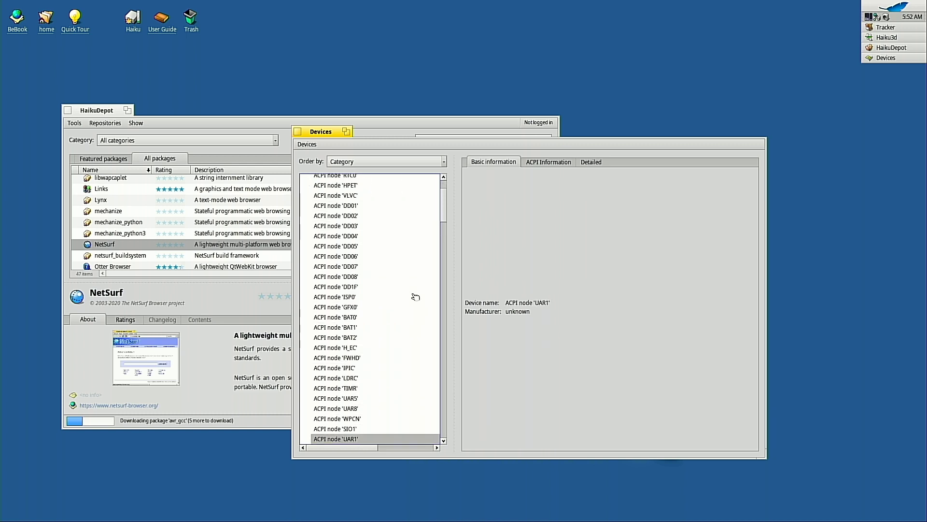
pyautogui.press('Down')
pyautogui.press('Down')
pyautogui.press('Down')
pyautogui.press('Down')
pyautogui.press('Down')
pyautogui.press('Down')
pyautogui.press('Down')
pyautogui.press('Down')
pyautogui.press('Down')
pyautogui.press('Down')
pyautogui.press('Down')
pyautogui.press('Down')
pyautogui.press('Down')
pyautogui.press('Down')
pyautogui.press('Down')
pyautogui.press('Down')
pyautogui.press('Down')
pyautogui.press('Down')
pyautogui.press('Down')
pyautogui.press('Down')
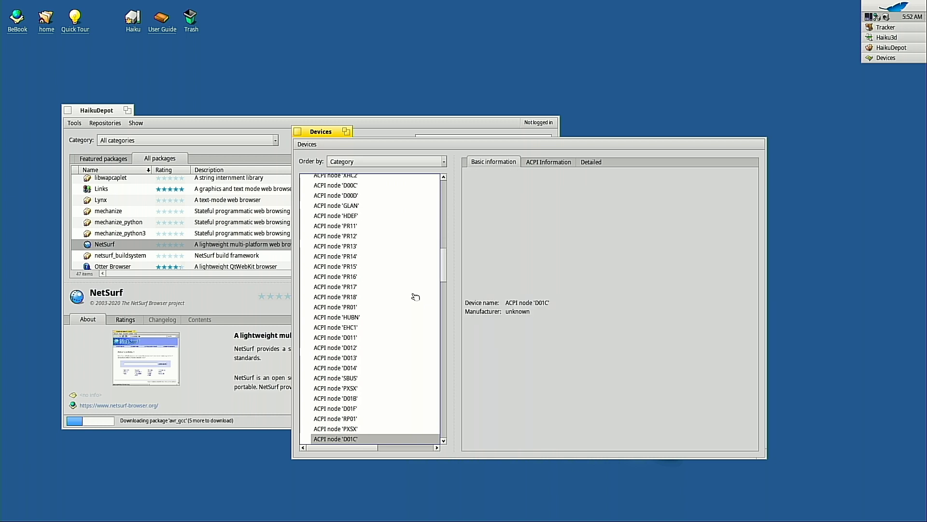
pyautogui.press('Down')
pyautogui.press('Down')
pyautogui.press('Down')
pyautogui.press('Down')
pyautogui.press('Down')
pyautogui.press('Down')
pyautogui.press('Down')
pyautogui.press('Down')
pyautogui.press('Down')
pyautogui.press('Down')
pyautogui.press('Down')
pyautogui.press('Down')
pyautogui.press('Down')
pyautogui.press('Down')
pyautogui.press('Down')
pyautogui.press('Down')
pyautogui.press('Down')
pyautogui.press('Down')
pyautogui.press('Down')
pyautogui.press('Down')
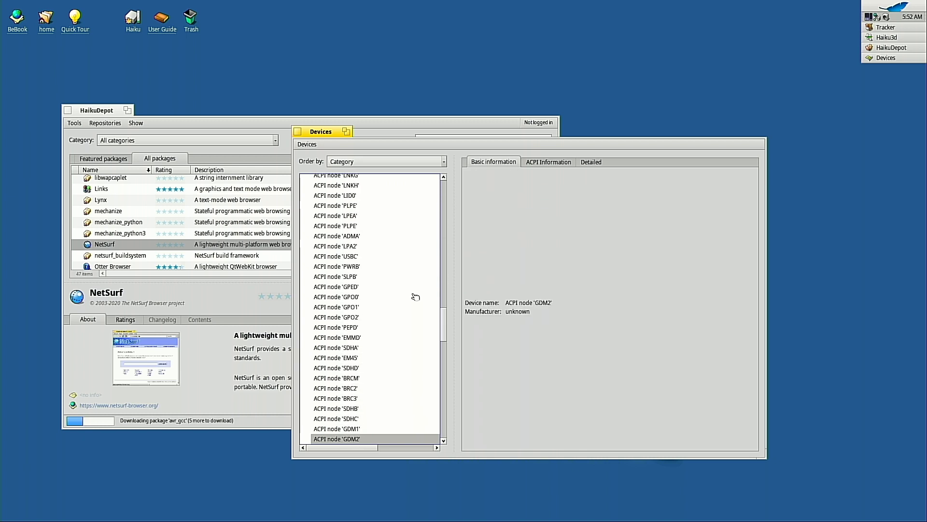
pyautogui.press('Down')
pyautogui.press('Down')
pyautogui.press('Down')
pyautogui.press('Down')
pyautogui.press('Down')
pyautogui.press('Down')
pyautogui.press('Down')
pyautogui.press('Down')
pyautogui.press('Down')
pyautogui.press('Down')
pyautogui.press('Down')
pyautogui.press('Down')
pyautogui.press('Down')
pyautogui.press('Down')
pyautogui.press('Down')
pyautogui.press('Down')
pyautogui.press('Down')
pyautogui.press('Down')
pyautogui.press('Down')
pyautogui.press('Down')
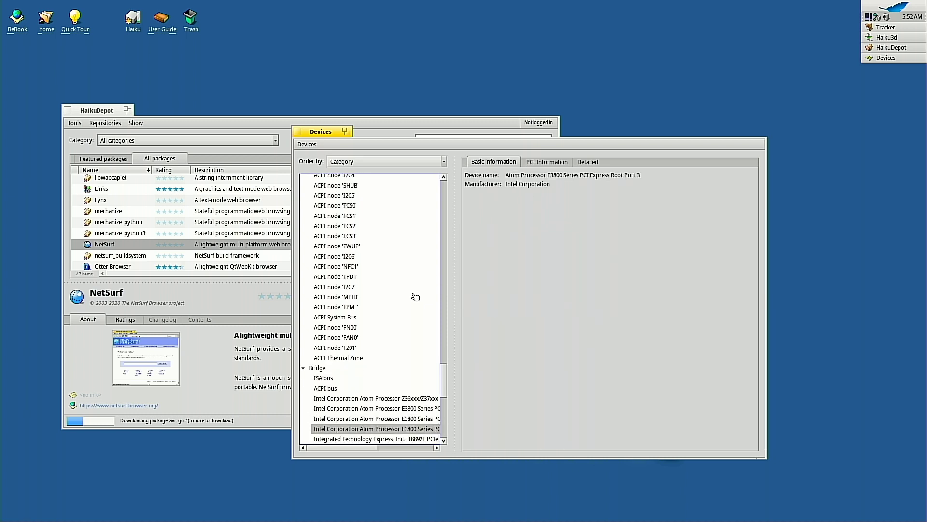
# Step: Compare the basic information of the Bridge entries between the ISA bus and the IT8892E PCIe to PCI Bridge
pyautogui.press('Up')
pyautogui.press('Up')
pyautogui.press('Up')
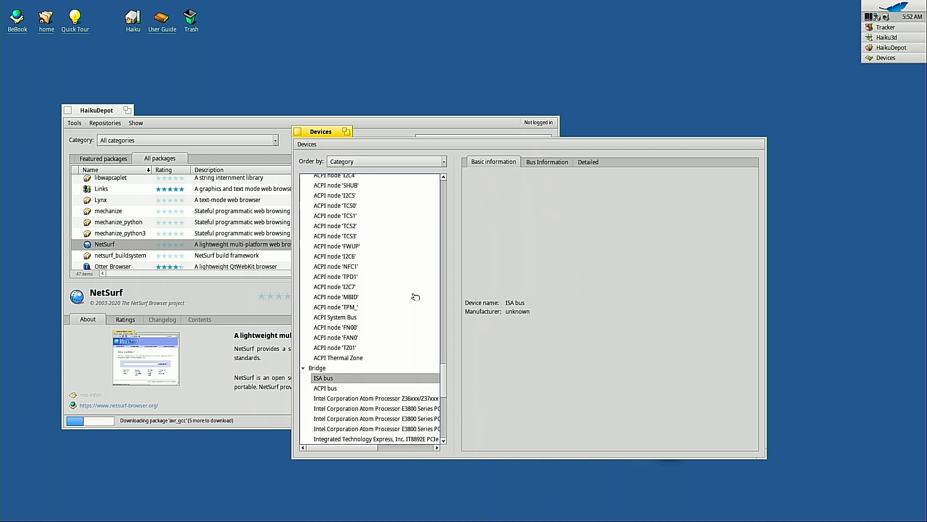
pyautogui.press('Down')
pyautogui.press('Down')
pyautogui.press('Down')
pyautogui.press('Down')
pyautogui.press('Down')
pyautogui.press('Down')
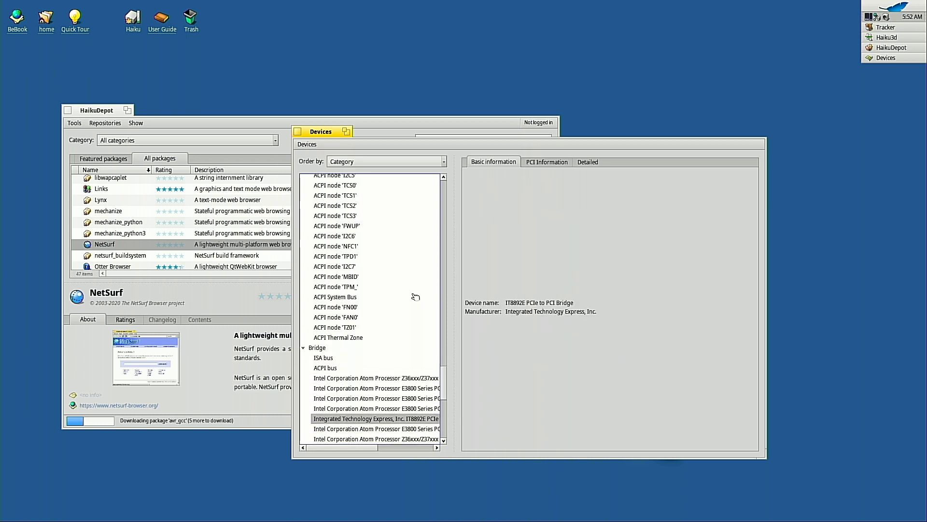
pyautogui.press('Up')
pyautogui.press('Up')
pyautogui.press('Up')
pyautogui.press('Up')
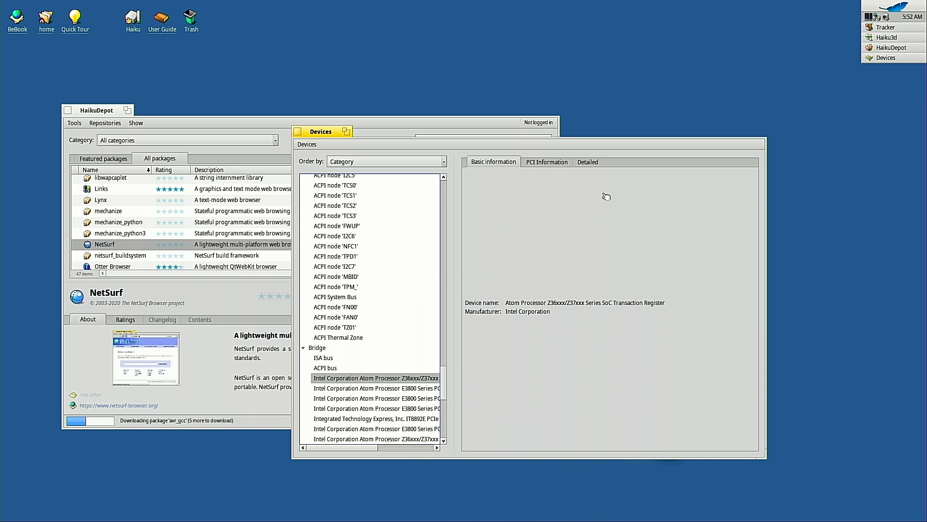
# Step: Show the detailed properties of the Intel Z36xxx/Z37xxx SoC Transaction Register and widen the Value column to fit its full device name
pyautogui.click(587, 162)
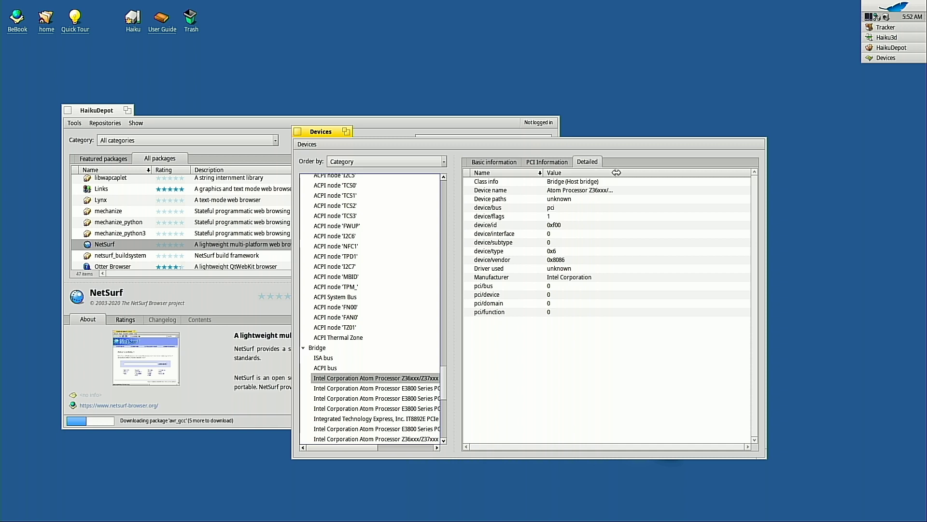
pyautogui.moveTo(616, 172); pyautogui.dragTo(729, 172)
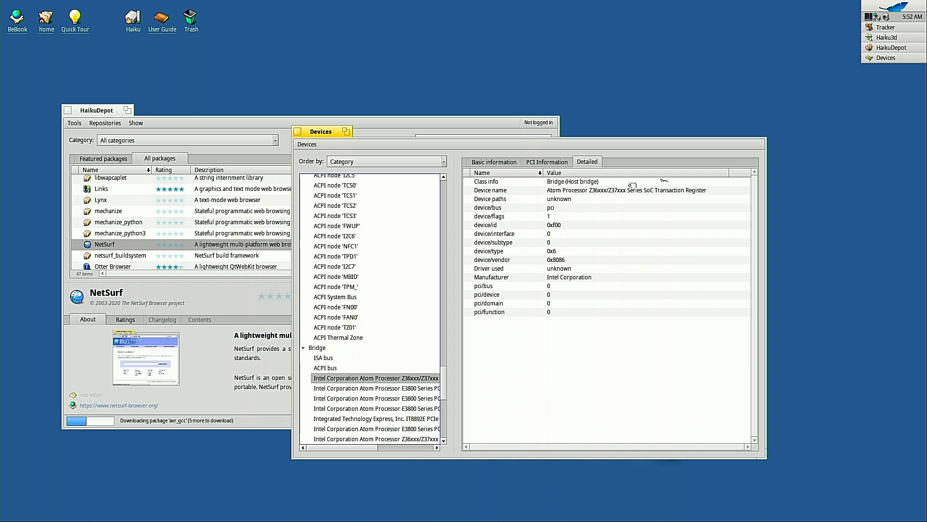
pyautogui.click(537, 163)
pyautogui.click(578, 162)
# Step: Examine the detailed properties of the remaining Bridge and Computer entries through to the Intel graphics device under Display controller
pyautogui.press('Down')
pyautogui.press('Down')
pyautogui.press('Down')
pyautogui.press('Down')
pyautogui.press('Down')
pyautogui.press('Down')
pyautogui.press('Down')
pyautogui.press('Down')
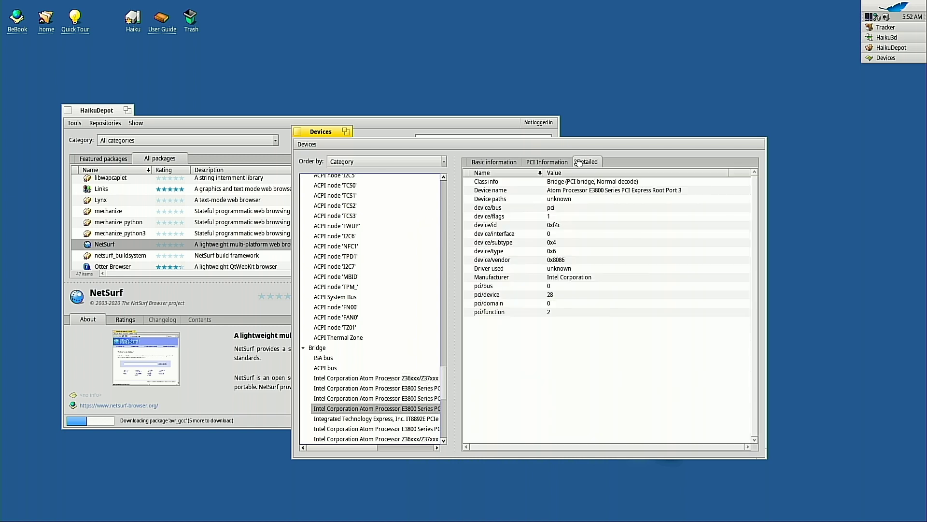
pyautogui.press('Down')
pyautogui.press('Down')
pyautogui.press('Down')
pyautogui.press('Up')
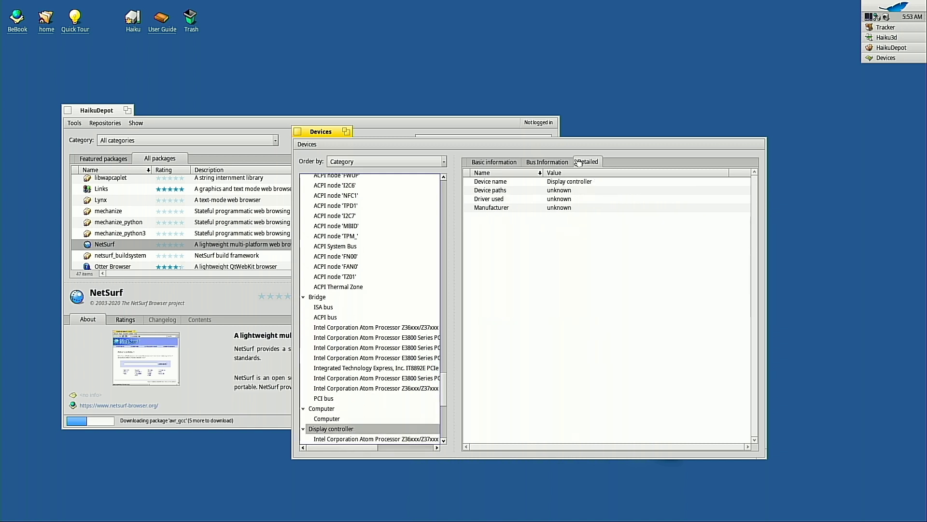
pyautogui.press('Up')
pyautogui.press('Down')
pyautogui.press('Down')
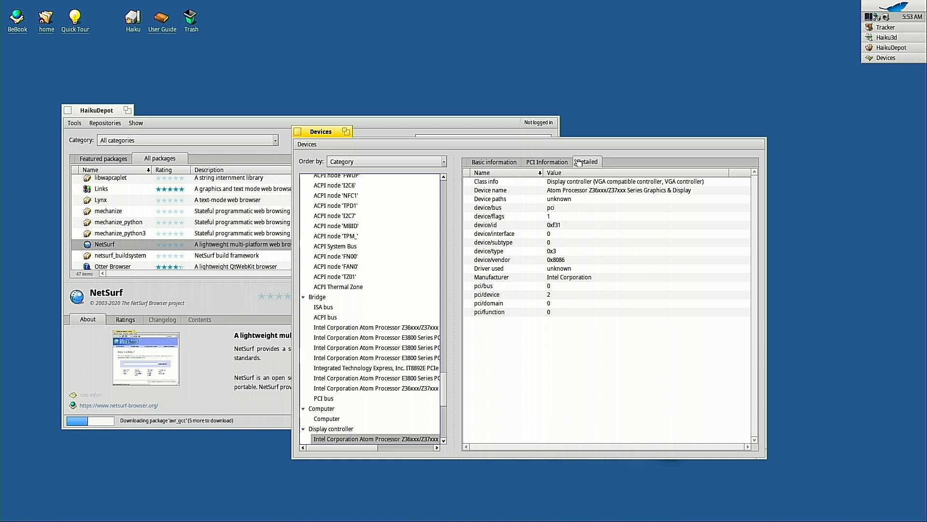
# Step: View the detailed properties of the Intel High Definition Audio device under Multimedia controller
pyautogui.press('Down')
pyautogui.press('Down')
pyautogui.press('Down')
pyautogui.press('Down')
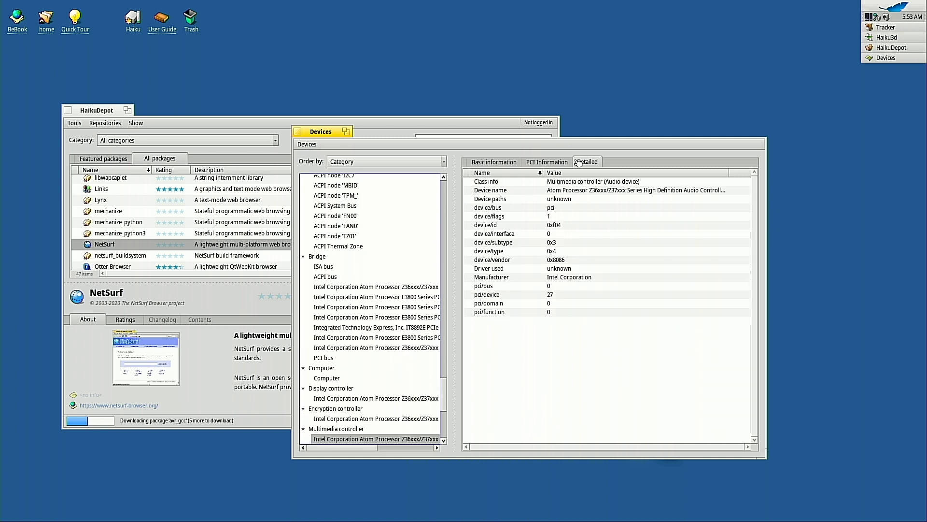
# Step: View the detailed properties of the Realtek Ethernet device under Network controller and the three entries under Serial bus controller
pyautogui.press('Down')
pyautogui.press('Down')
pyautogui.press('Down')
pyautogui.press('Down')
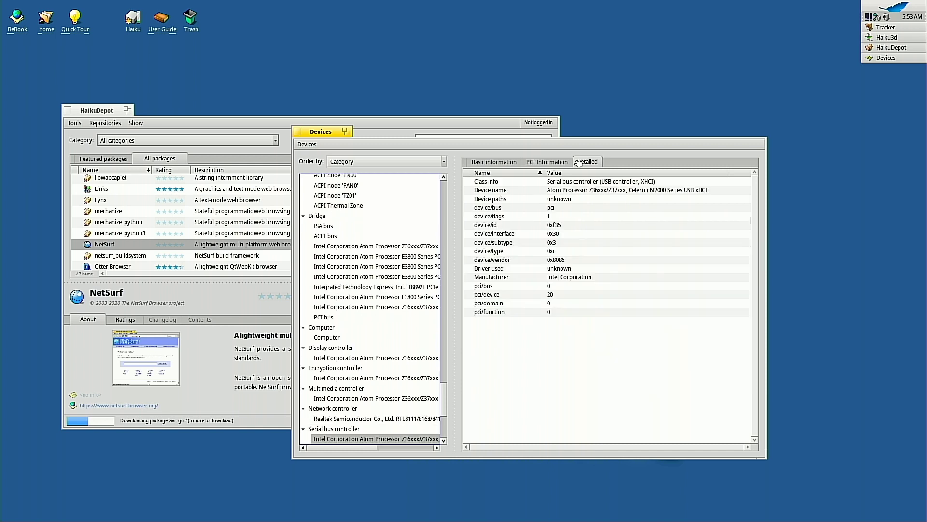
pyautogui.press('Down')
pyautogui.press('Down')
# Step: Examine the detailed properties of the first Unclassified device entries, from RAM Disk Control Device and Generic to the ACPI Battery entries
pyautogui.press('Down')
pyautogui.press('Down')
pyautogui.press('Down')
pyautogui.press('Down')
pyautogui.press('Down')
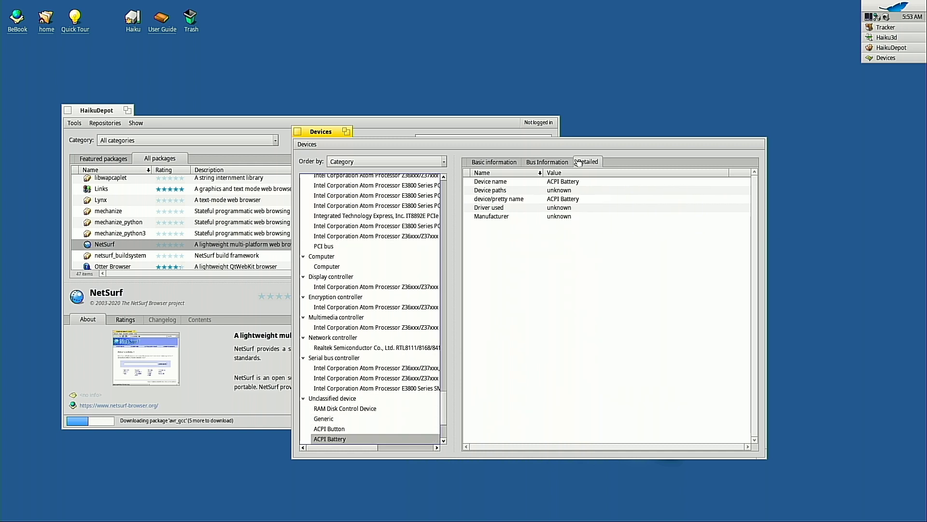
pyautogui.press('Down')
pyautogui.press('Down')
pyautogui.press('Up')
pyautogui.press('Up')
pyautogui.press('Up')
pyautogui.press('Up')
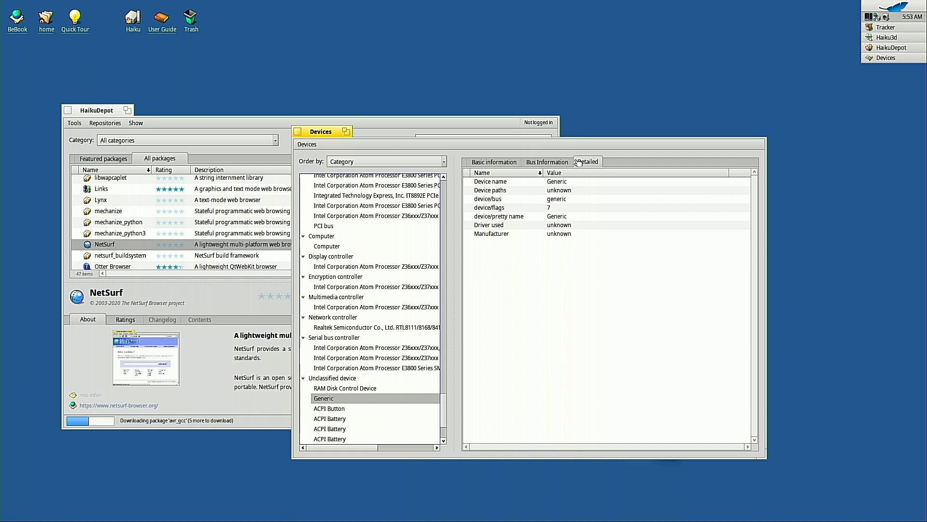
pyautogui.press('Up')
# Step: Examine the detailed properties of the Unclassified device entries from Generic down to Random at the end of the list
pyautogui.press('Down')
pyautogui.press('Down')
pyautogui.press('Down')
pyautogui.press('Down')
pyautogui.press('Down')
pyautogui.press('Down')
pyautogui.press('Down')
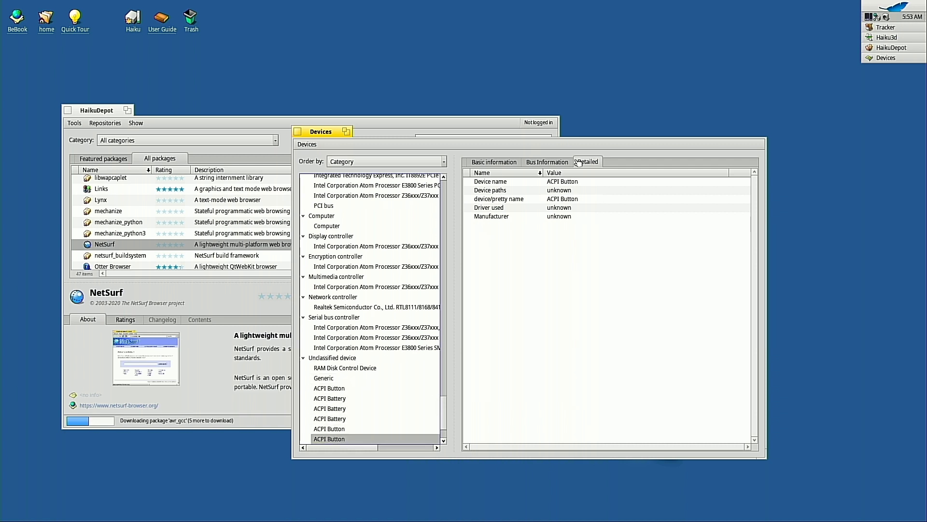
pyautogui.press('Down')
pyautogui.press('Down')
pyautogui.press('Down')
pyautogui.press('Down')
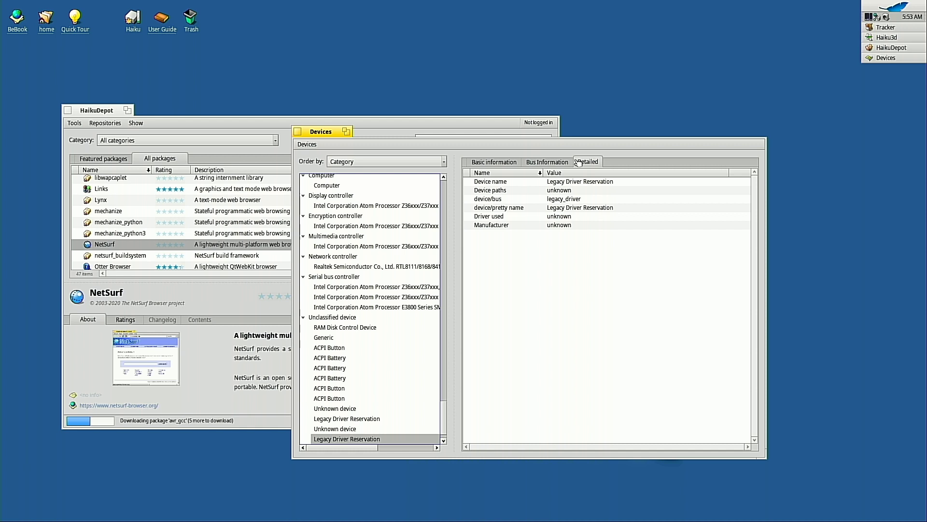
pyautogui.press('Down')
pyautogui.press('Down')
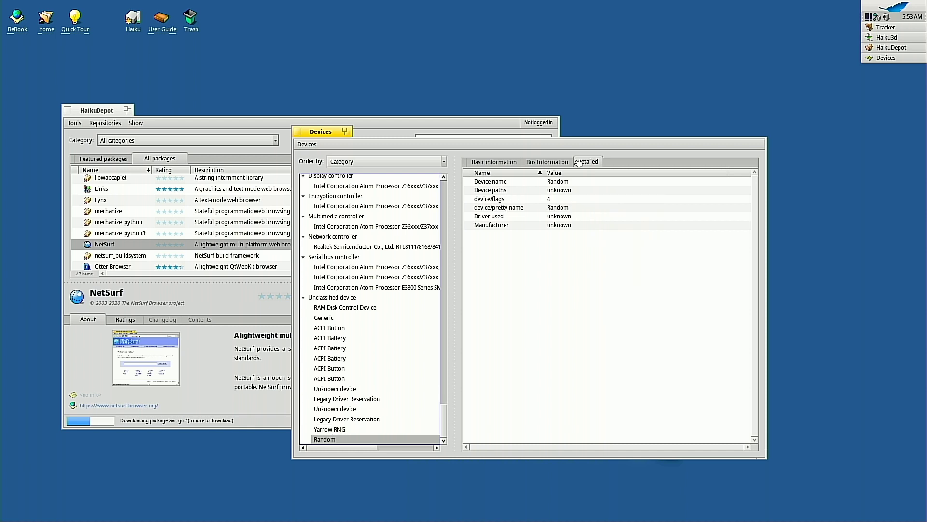
# Step: Review the detailed properties of the Unclassified device entries in reverse, from Yarrow RNG back to RAM Disk Control Device
pyautogui.press('Up')
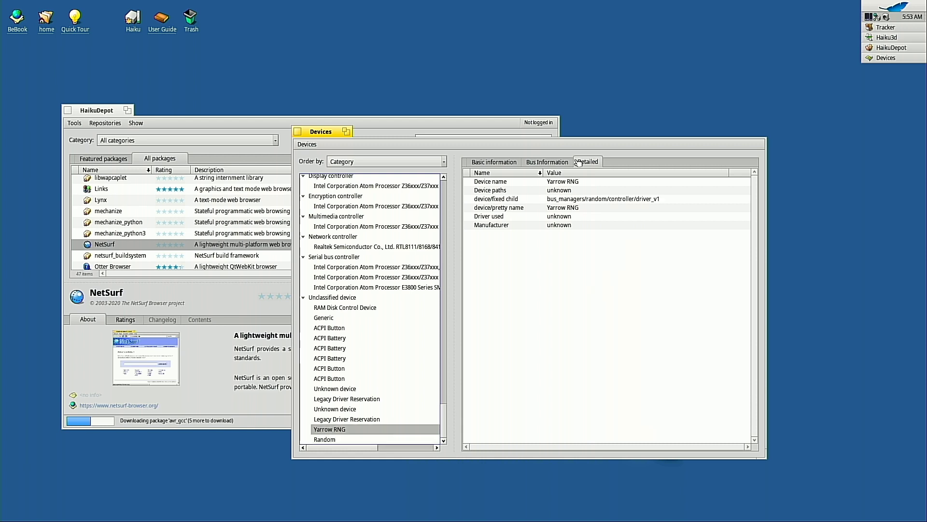
pyautogui.press('Up')
pyautogui.press('Up')
pyautogui.press('Up')
pyautogui.press('Up')
pyautogui.press('Up')
pyautogui.press('Up')
pyautogui.press('Up')
pyautogui.press('Up')
pyautogui.press('Up')
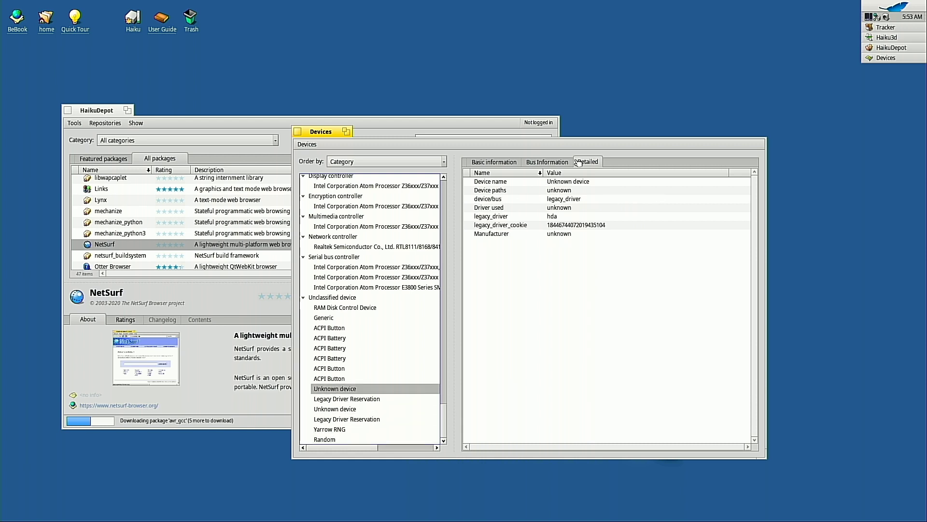
pyautogui.press('Up')
pyautogui.press('Up')
pyautogui.press('Up')
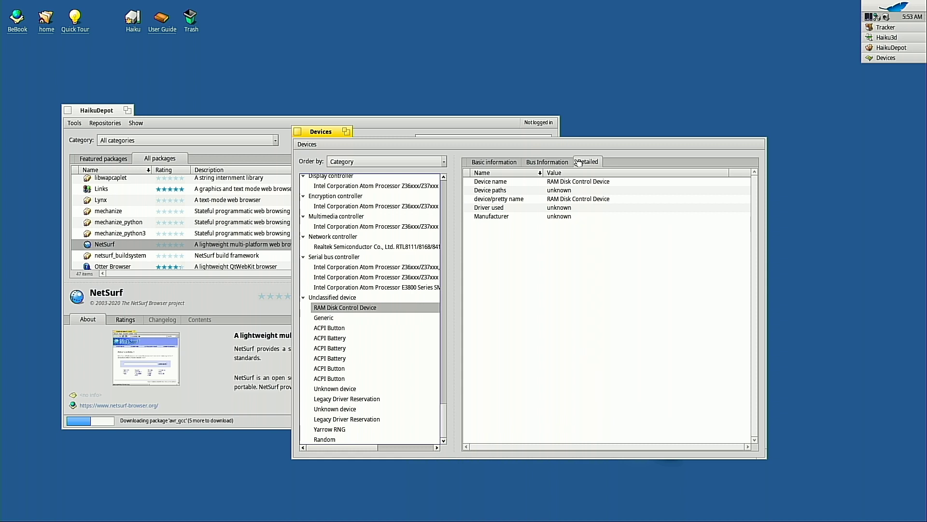
# Step: Go back through the Serial bus controller entries to the detailed properties of the Realtek Ethernet device under Network controller
pyautogui.press('Up')
pyautogui.press('Up')
pyautogui.press('Up')
pyautogui.press('Up')
pyautogui.press('Up')
pyautogui.press('Up')
pyautogui.press('Up')
pyautogui.press('Up')
pyautogui.press('Up')
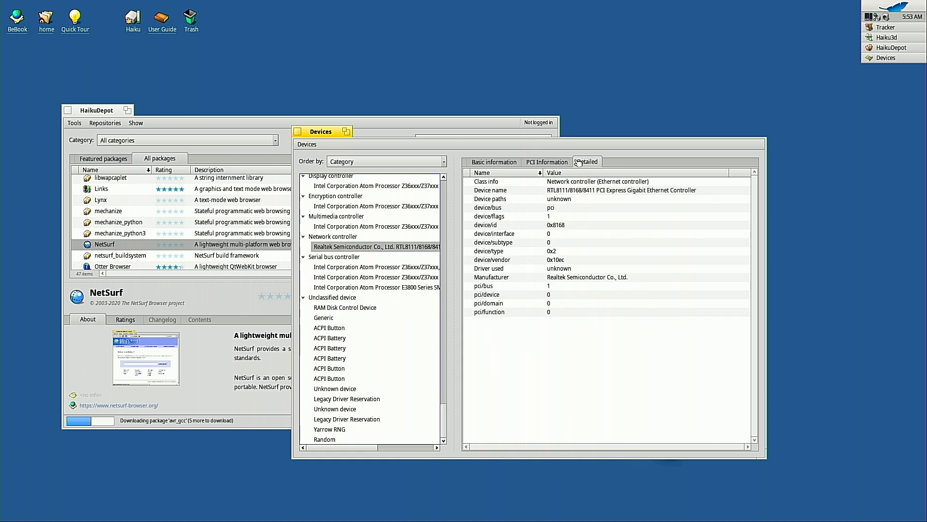
# Step: Review the detailed properties from the Intel device under Multimedia controller back to the PCI bus under Bridge
pyautogui.press('Up')
pyautogui.press('Up')
pyautogui.press('Up')
pyautogui.press('Up')
pyautogui.press('Up')
pyautogui.press('Up')
pyautogui.press('Up')
pyautogui.press('Up')
pyautogui.press('Up')
pyautogui.press('Up')
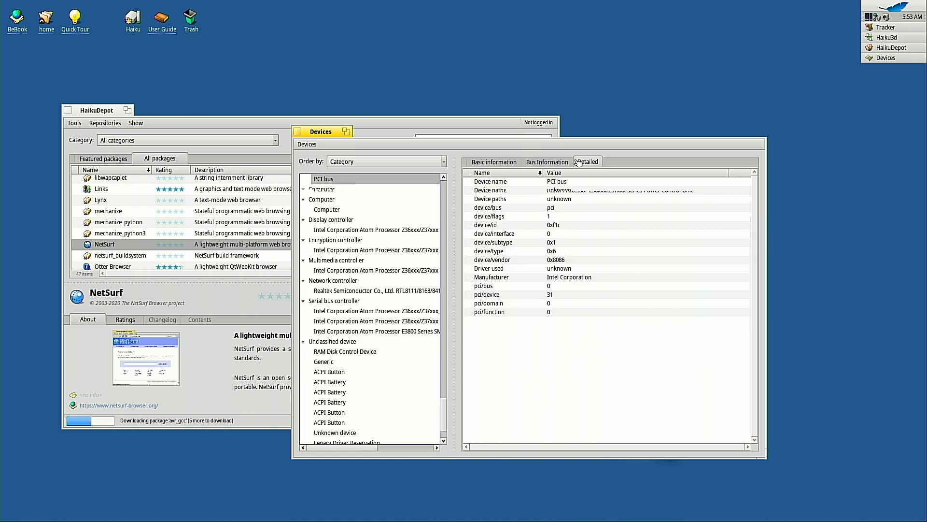
# Step: Review the detailed properties of the remaining Bridge entries back to the ACPI Thermal Zone
pyautogui.press('Up')
pyautogui.press('Up')
pyautogui.press('Up')
pyautogui.press('Up')
pyautogui.press('Up')
pyautogui.press('Up')
pyautogui.press('Up')
pyautogui.press('Up')
pyautogui.press('Up')
pyautogui.press('Up')
pyautogui.press('Up')
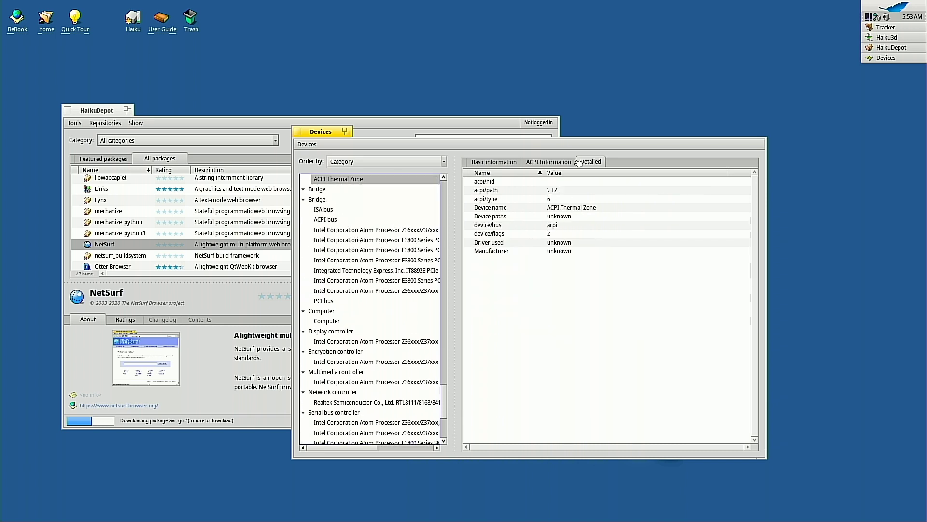
# Step: View the detailed properties of the ACPI nodes above the ACPI Thermal Zone, going back to ACPI node 'I2C6'
pyautogui.press('Up')
pyautogui.press('Up')
pyautogui.press('Up')
pyautogui.press('Up')
pyautogui.press('Up')
pyautogui.press('Up')
pyautogui.press('Up')
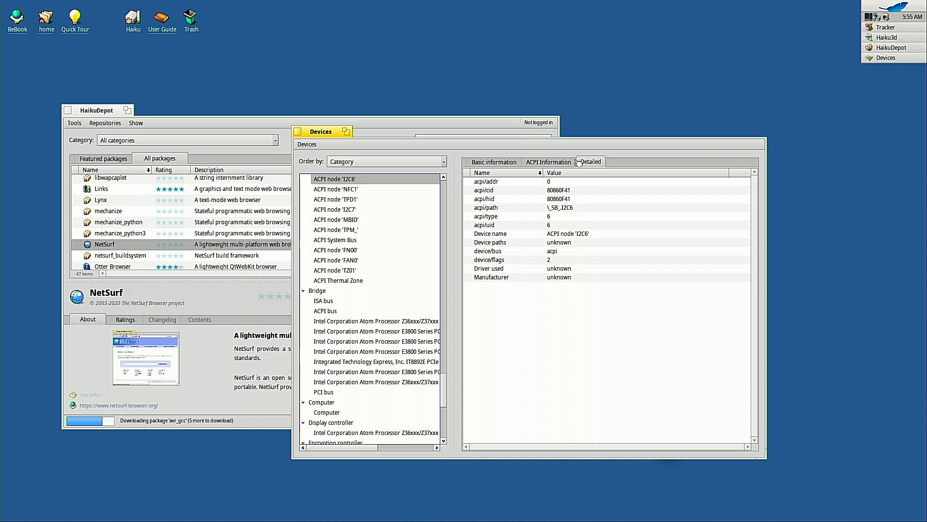
# Step: Bring the HaikuDepot window to the front and enlarge it to fill the screen
pyautogui.click(501, 125)
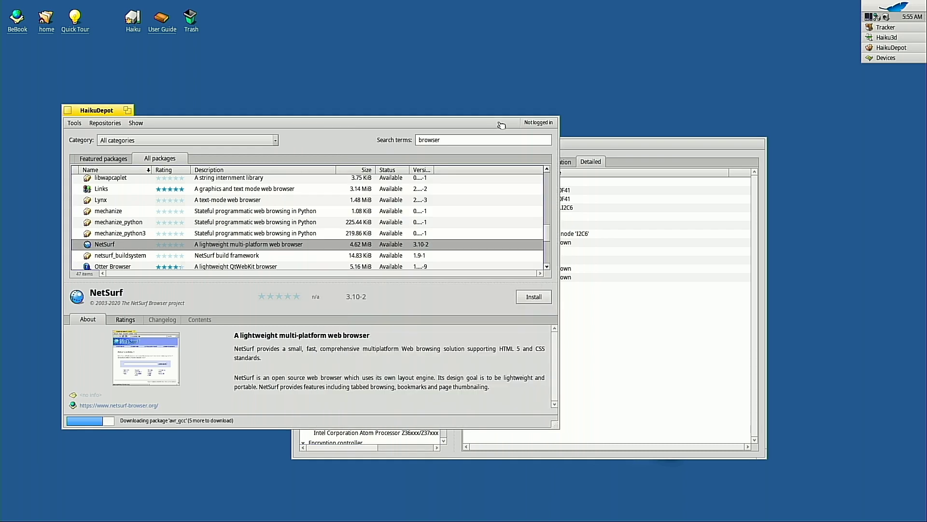
pyautogui.click(127, 111)
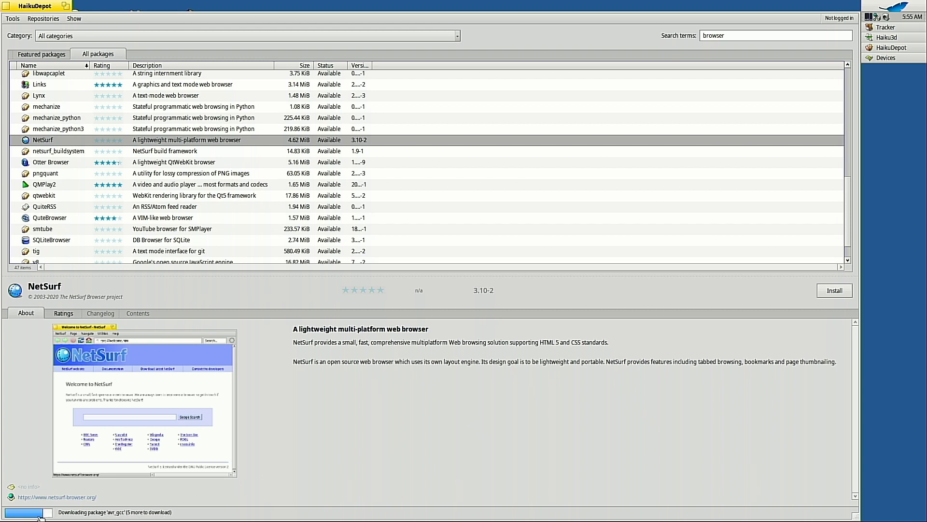
pyautogui.click(251, 38)
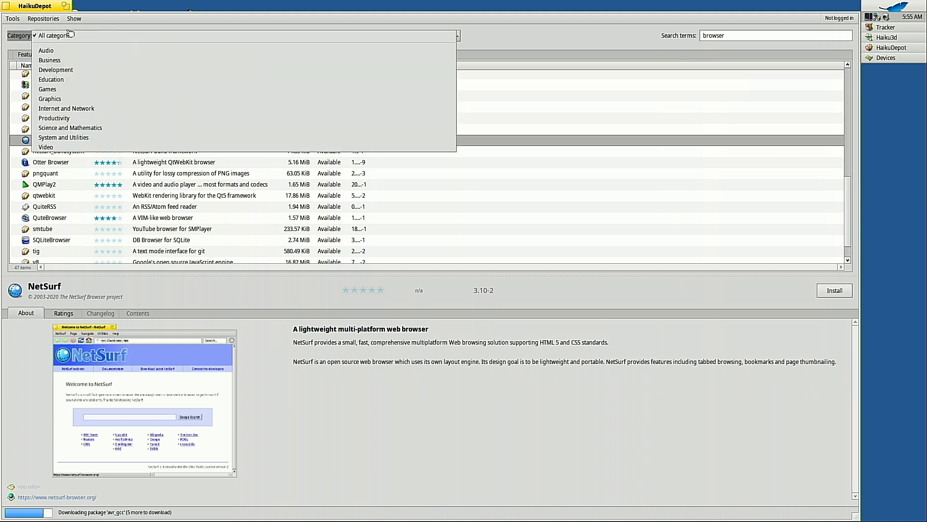
pyautogui.click(44, 18)
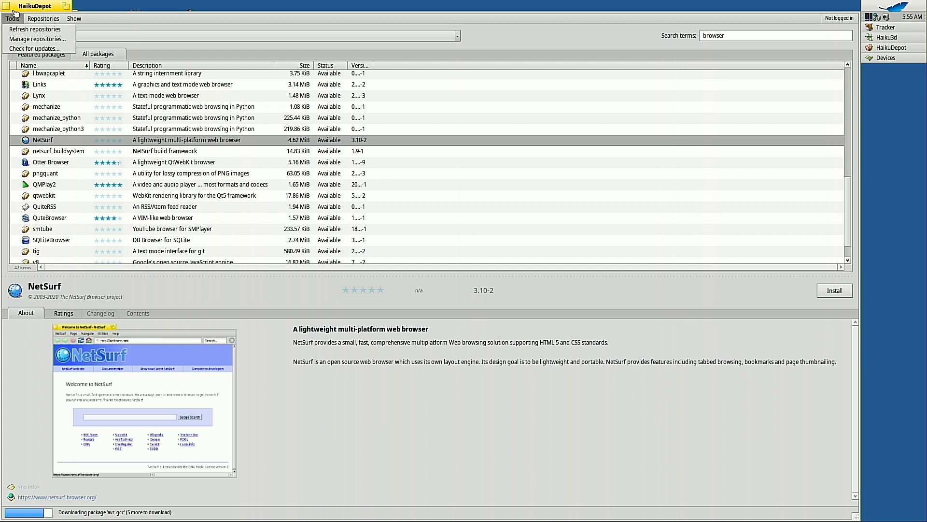
pyautogui.click(217, 38)
pyautogui.click(207, 25)
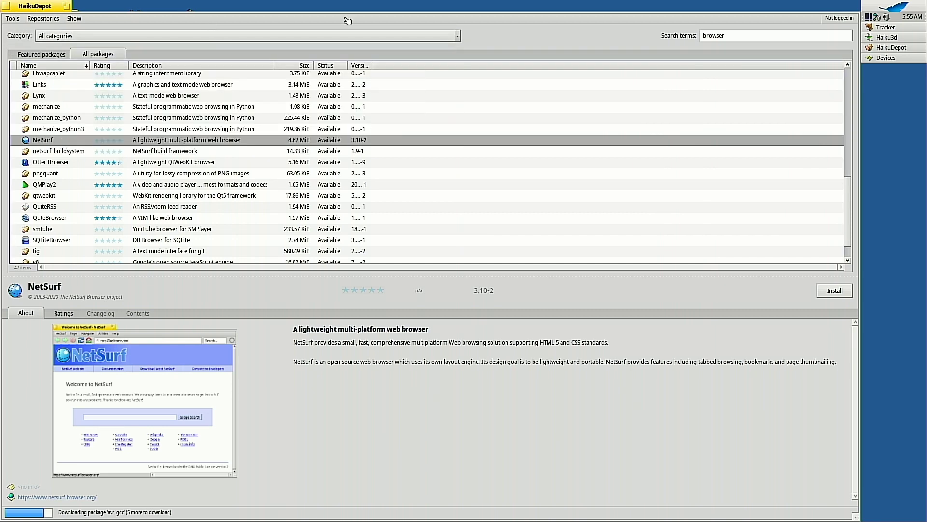
# Step: Clear the "browser" search term so that HaikuDepot lists all packages
pyautogui.click(839, 31)
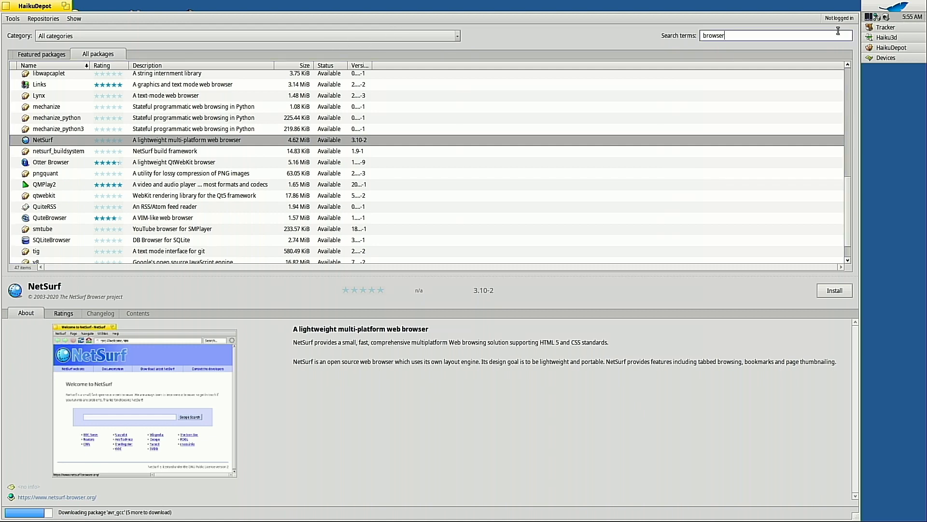
pyautogui.press('BackSpace')
pyautogui.press('BackSpace')
pyautogui.press('BackSpace')
pyautogui.press('BackSpace')
pyautogui.press('BackSpace')
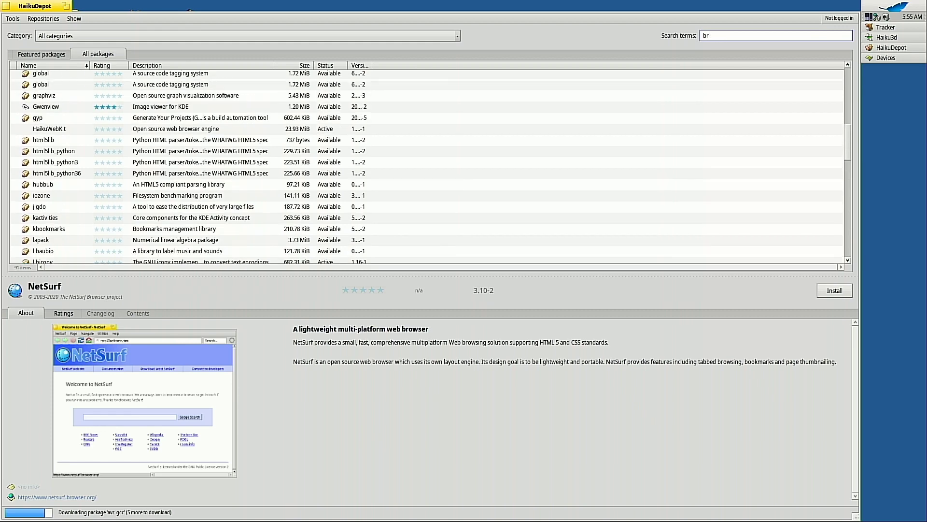
pyautogui.press('BackSpace')
pyautogui.press('BackSpace')
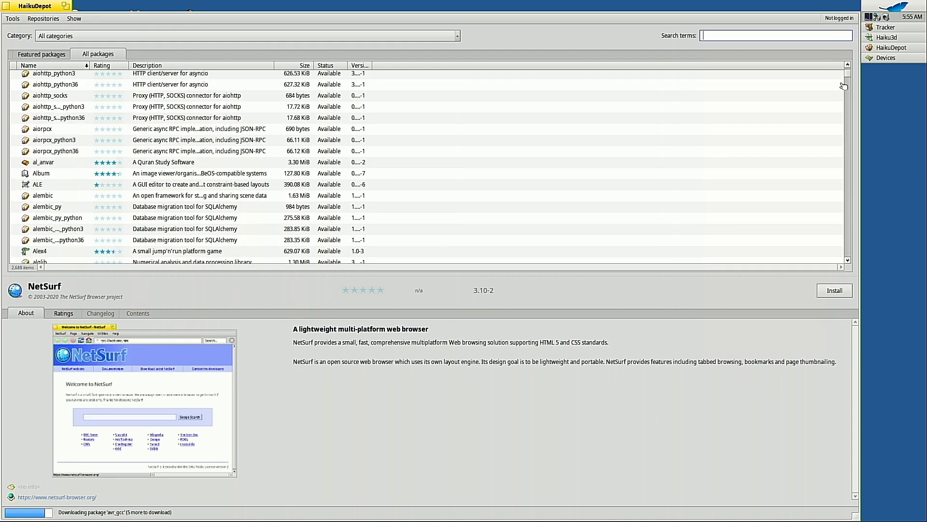
# Step: Select the 0ad_data package and look through the full package list down to the entries beginning with M
pyautogui.moveTo(843, 86); pyautogui.dragTo(854, 69)
pyautogui.click(838, 85)
pyautogui.click(727, 88)
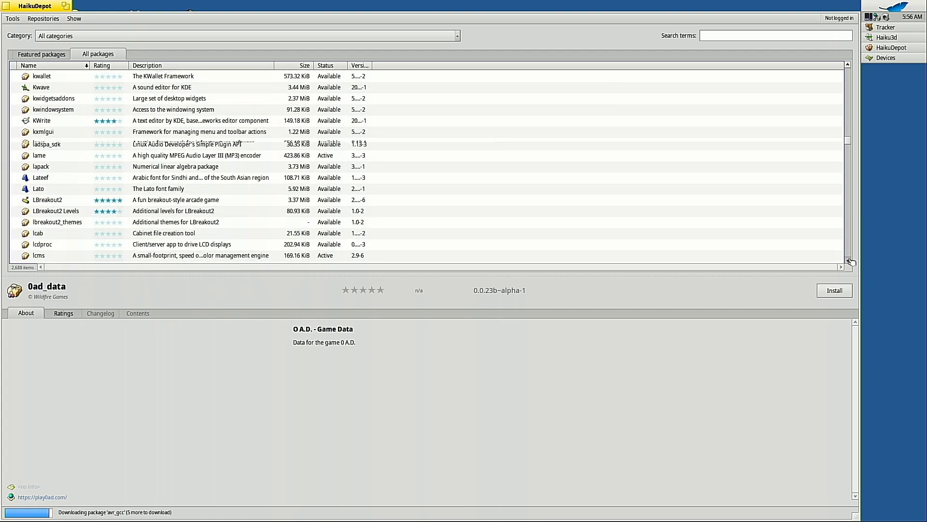
pyautogui.click(848, 260)
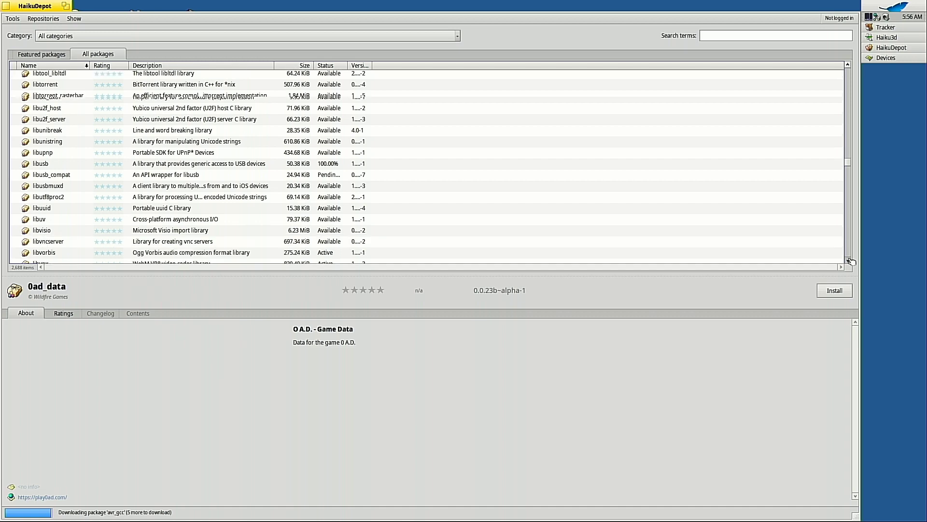
pyautogui.moveTo(849, 261); pyautogui.dragTo(850, 261)
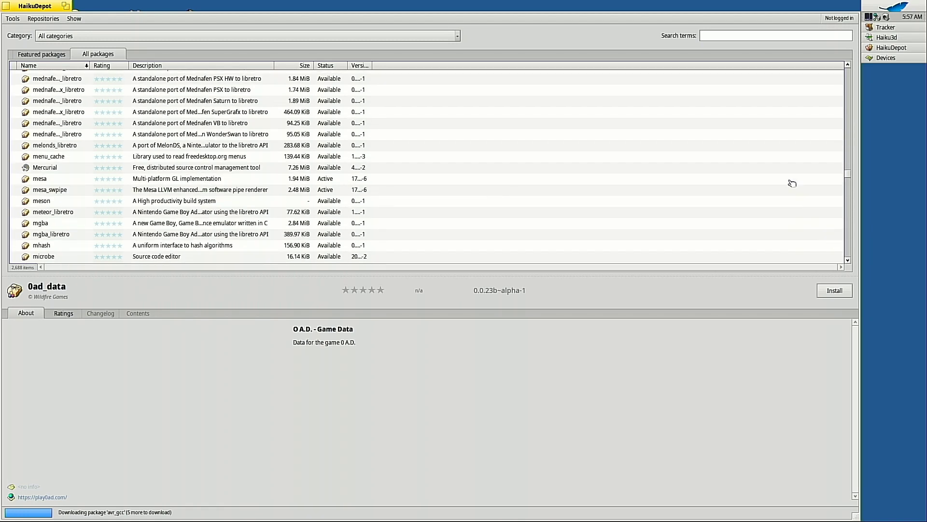
# Step: Search all packages for "java" and select the search term
pyautogui.click(816, 35)
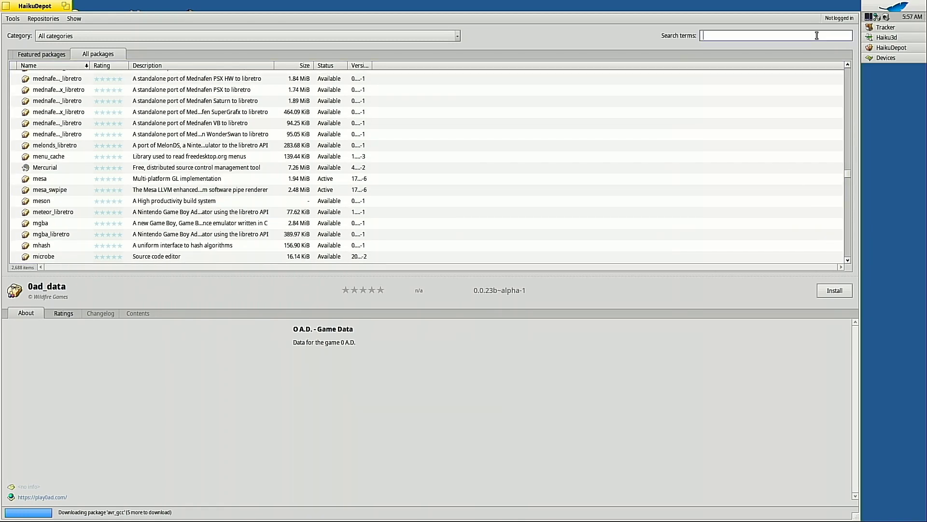
pyautogui.write('java')
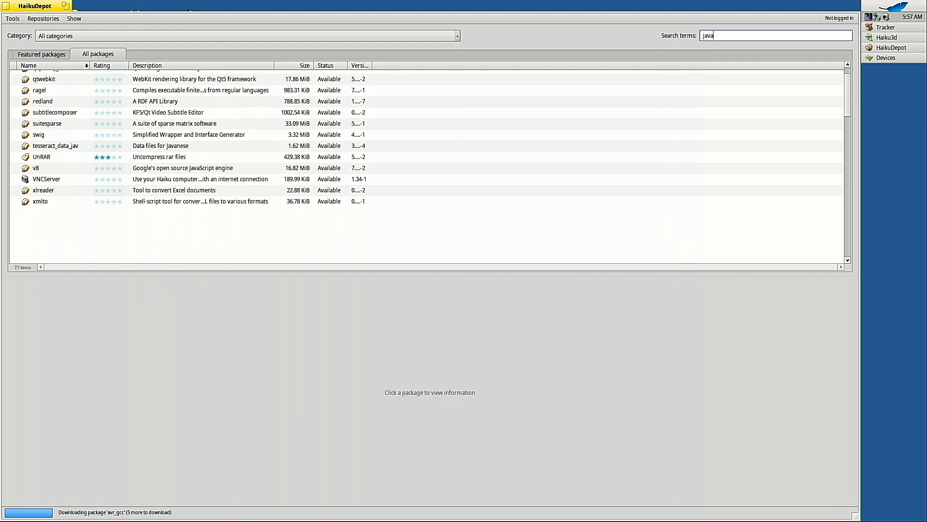
pyautogui.hotkey('alt', 'a')
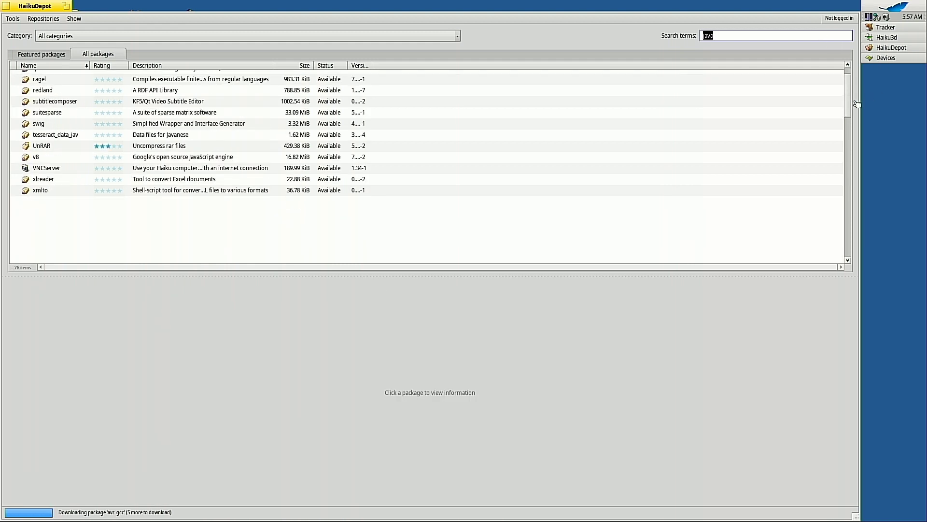
# Step: Look through the java packages from first to last and widen the Version column to show full version numbers
pyautogui.scroll(5, 852, 91)
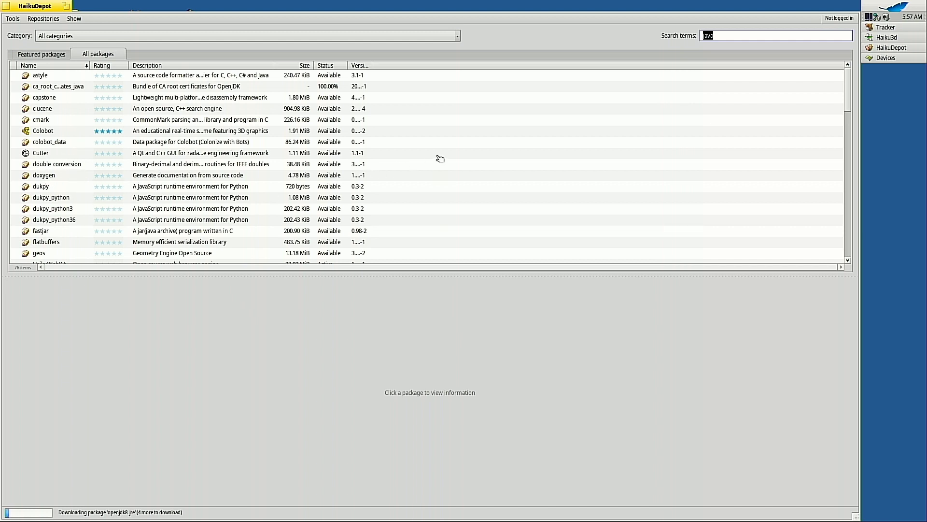
pyautogui.moveTo(851, 107); pyautogui.dragTo(847, 124)
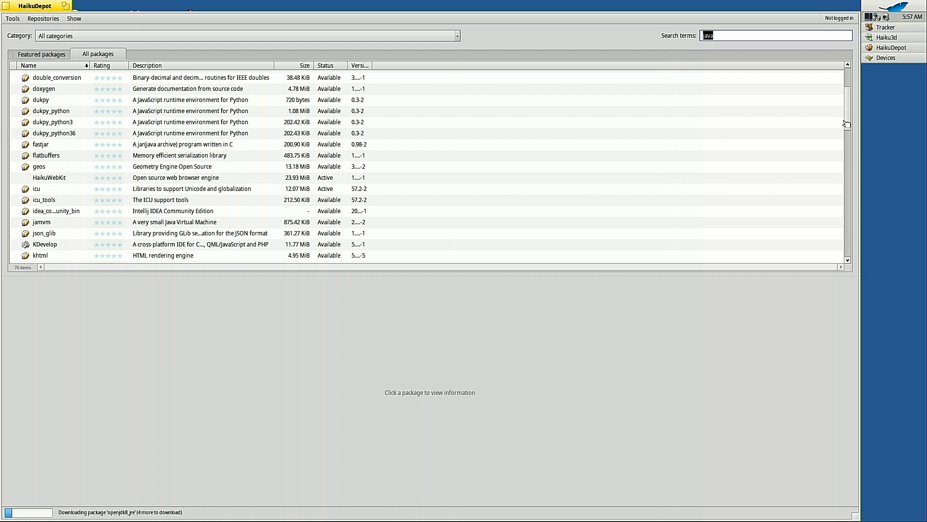
pyautogui.moveTo(846, 124); pyautogui.dragTo(852, 189)
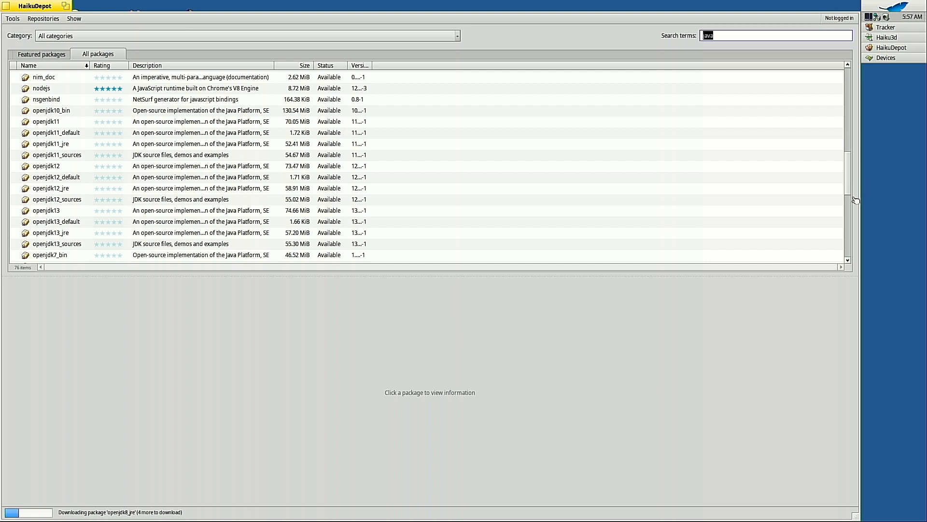
pyautogui.scroll(-1, 848, 190)
pyautogui.moveTo(847, 190); pyautogui.dragTo(856, 298)
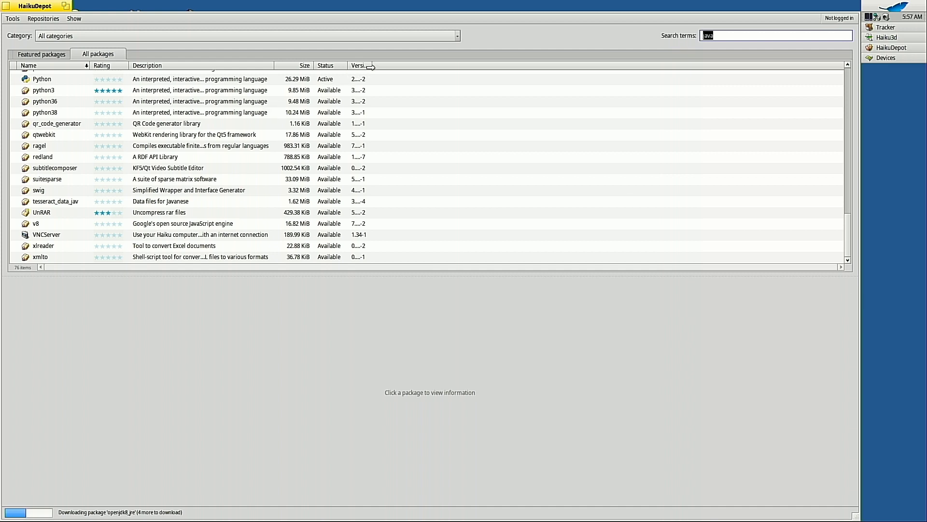
pyautogui.moveTo(372, 65); pyautogui.dragTo(407, 65)
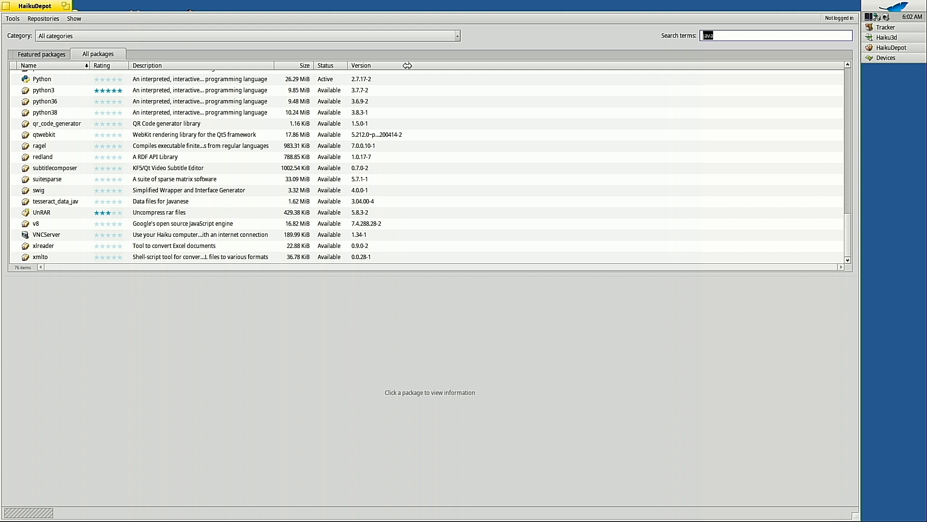
# Step: Close HaikuDepot and open the Applications folder in a Tracker window
pyautogui.click(5, 6)
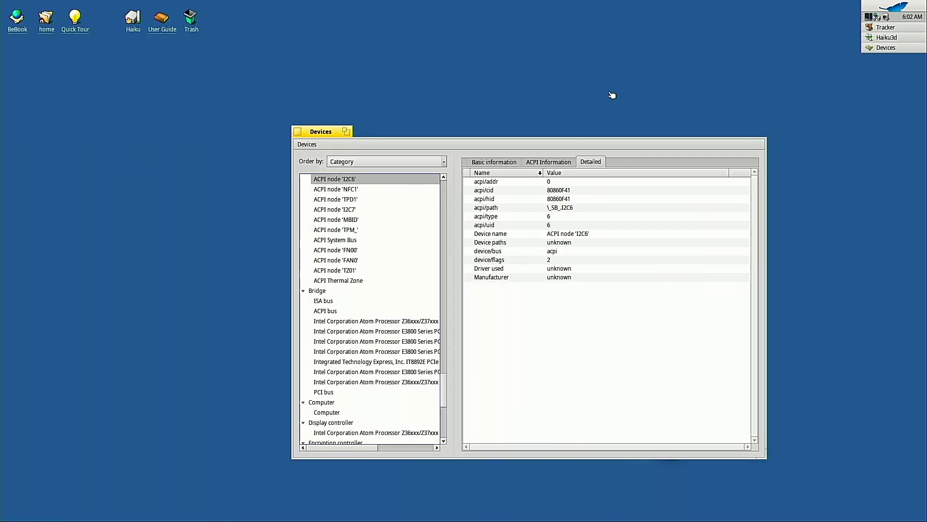
pyautogui.click(894, 7)
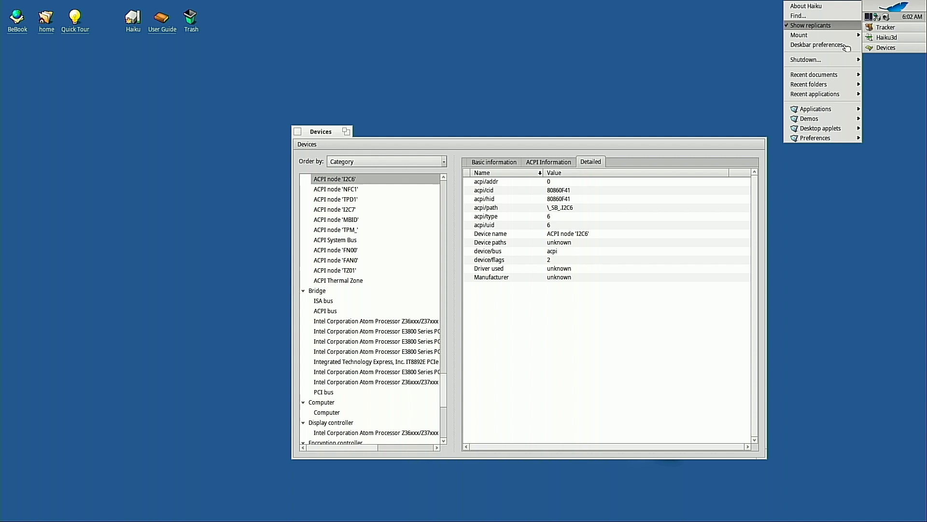
pyautogui.click(822, 103)
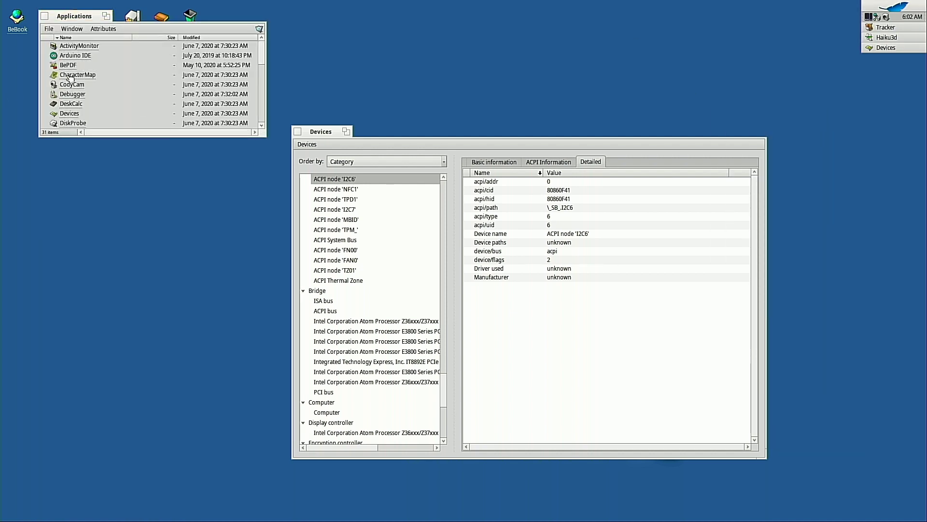
# Step: Launch Arduino IDE from the Applications folder and close the Devices and Applications windows
pyautogui.click(78, 56)
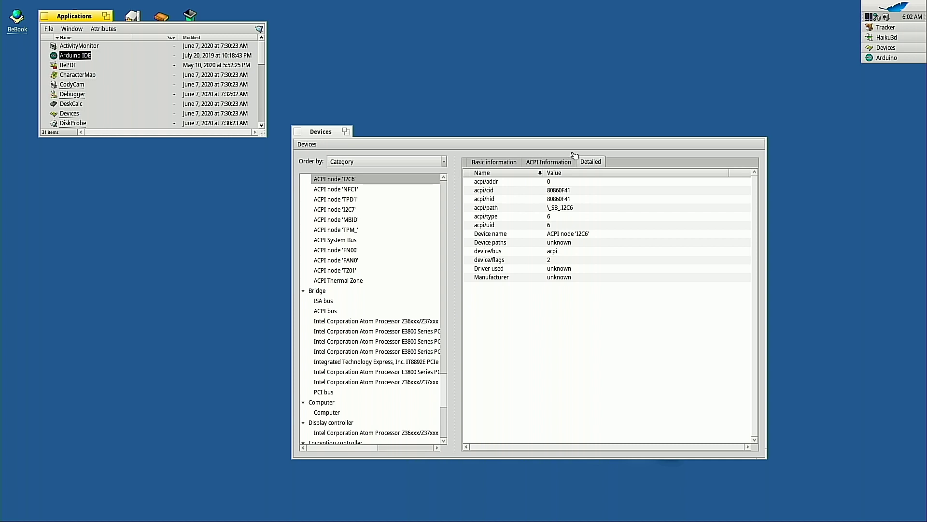
pyautogui.click(297, 131)
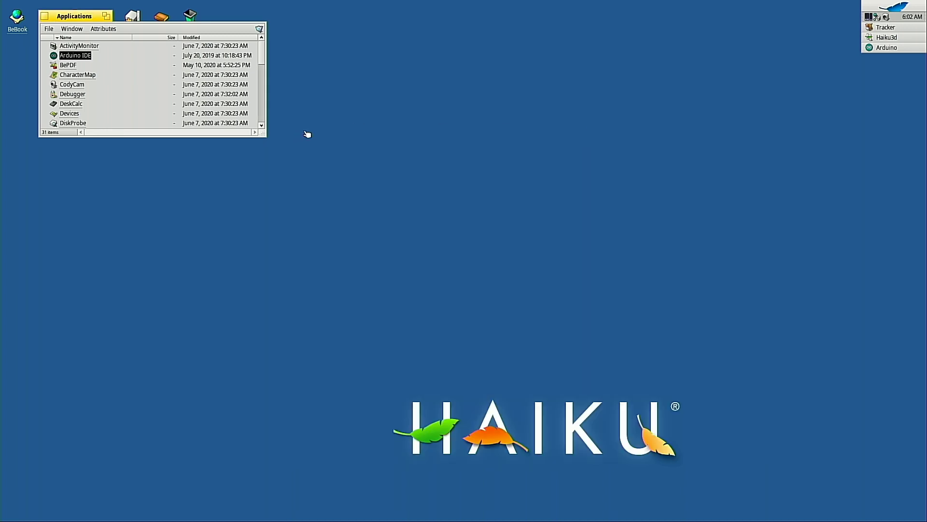
pyautogui.click(911, 51)
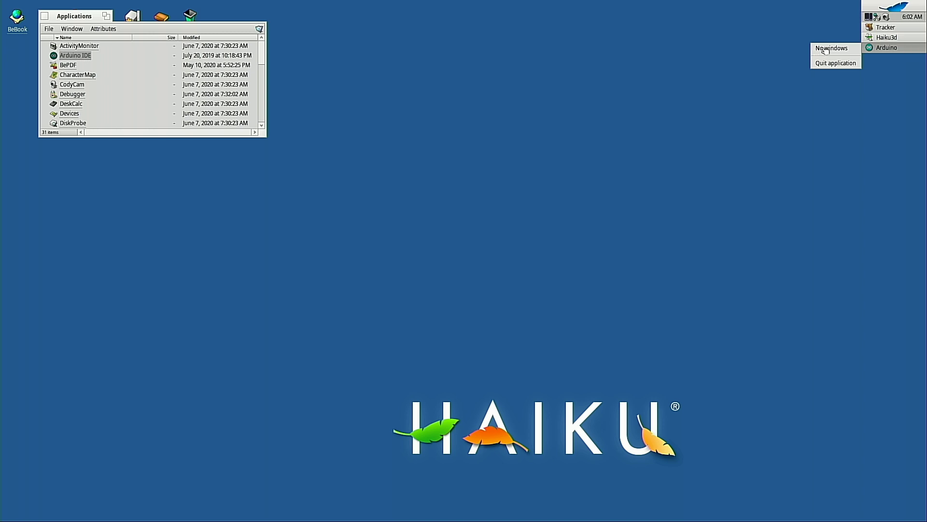
pyautogui.click(695, 90)
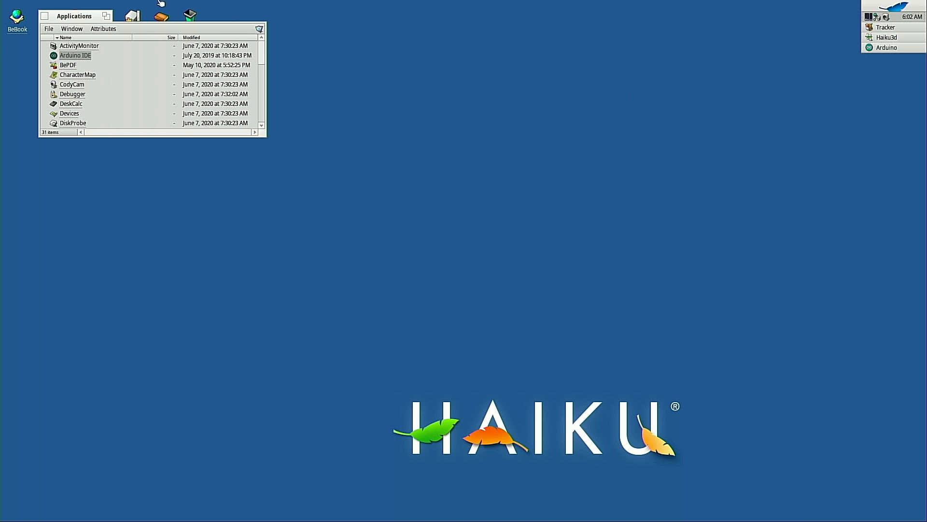
pyautogui.click(44, 16)
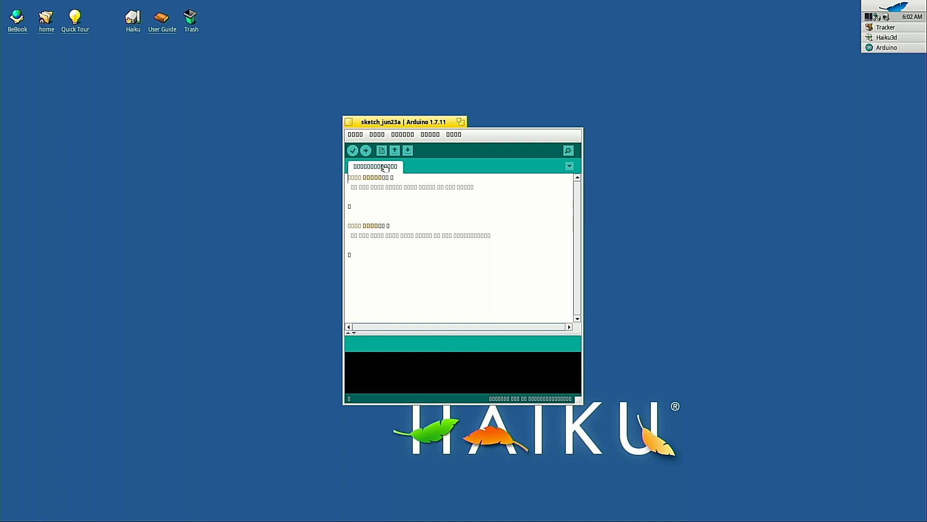
# Step: View the commands in the Arduino IDE's menus and close the sketch window
pyautogui.click(430, 135)
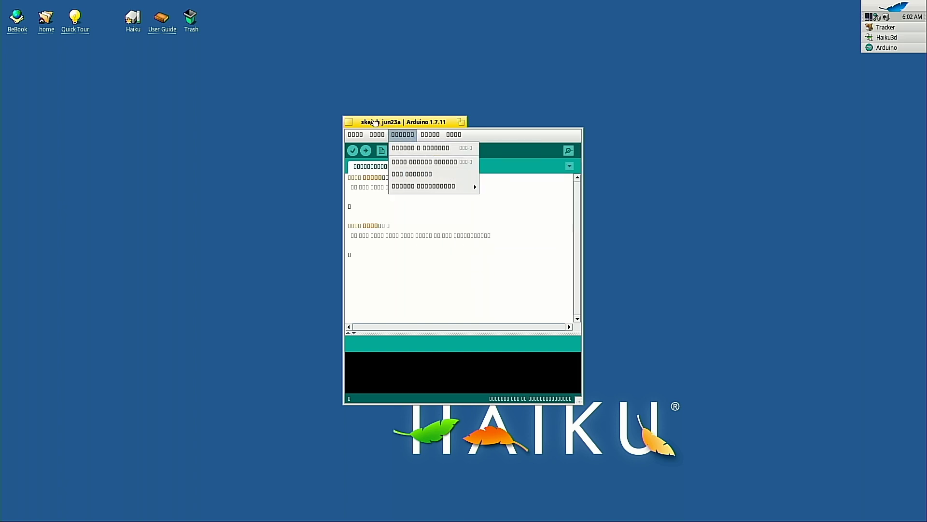
pyautogui.click(348, 122)
# Step: Open HaikuDepot and search all packages for "font"
pyautogui.click(912, 3)
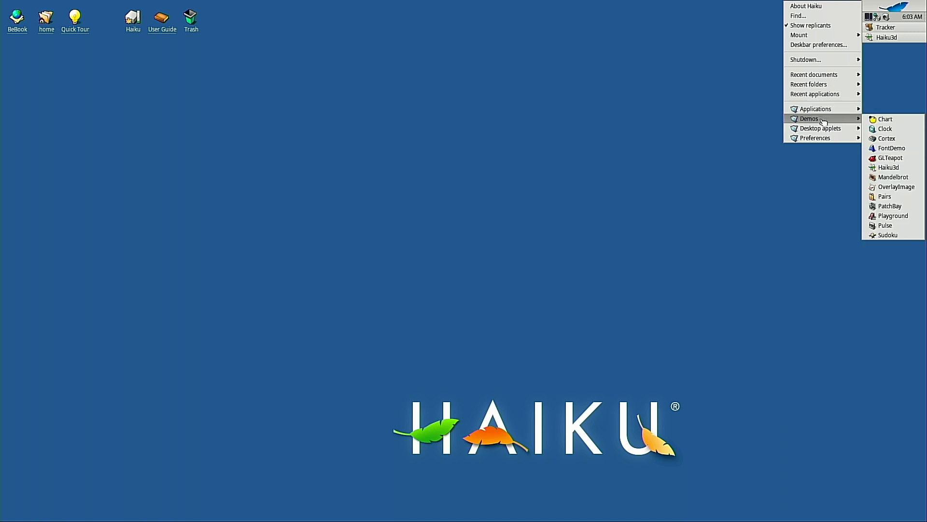
pyautogui.moveTo(827, 111)
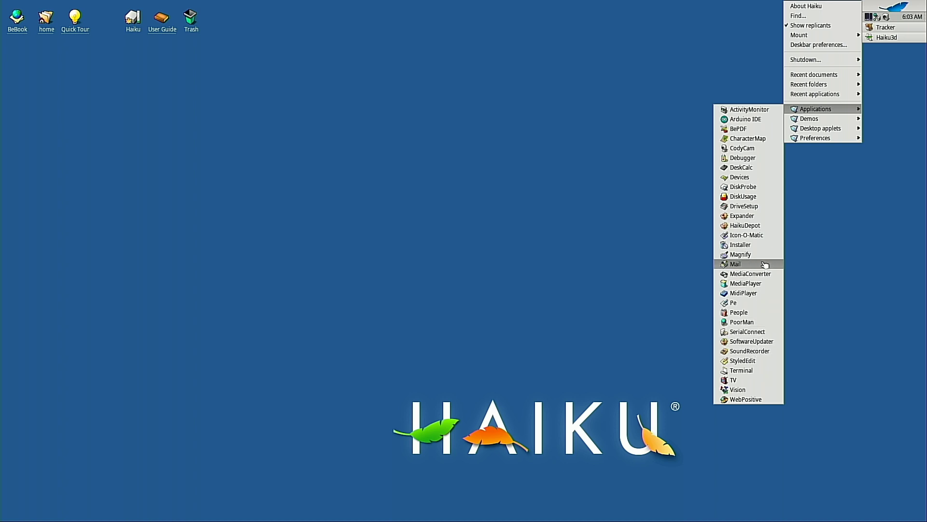
pyautogui.click(759, 226)
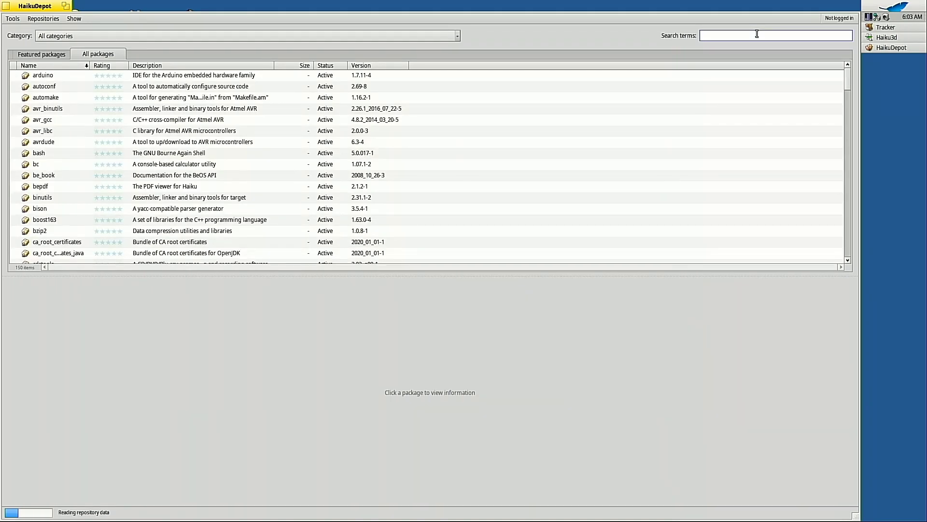
pyautogui.click(756, 33)
pyautogui.write('f')
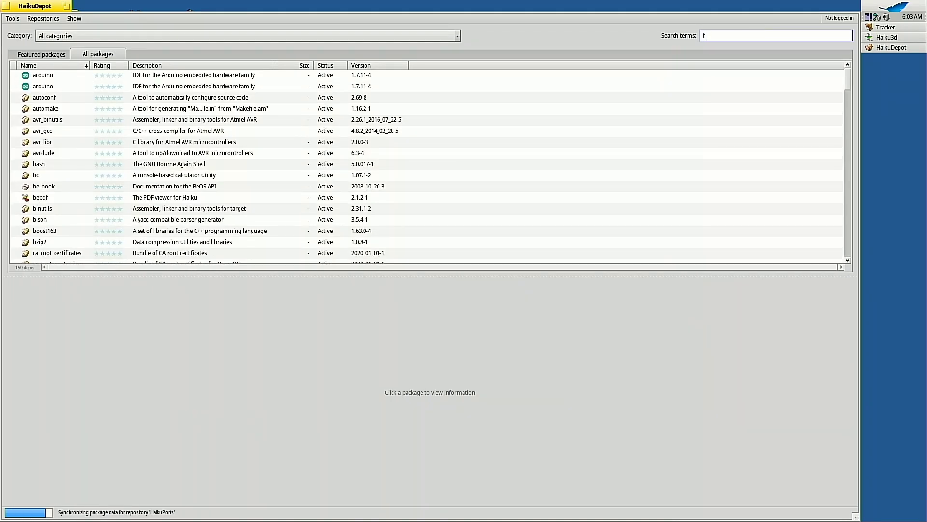
pyautogui.write('ont')
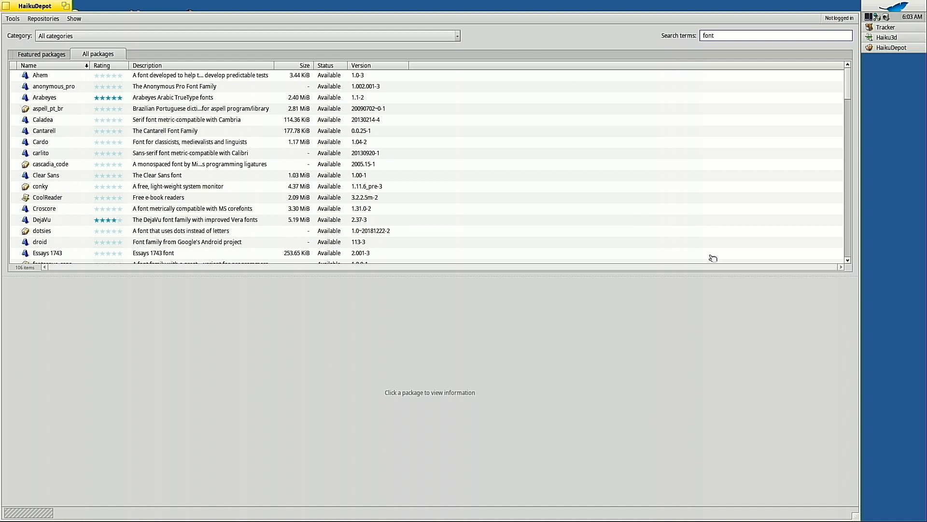
# Step: View the freetype package's details in the font results and hide the installed packages from the list
pyautogui.click(847, 261)
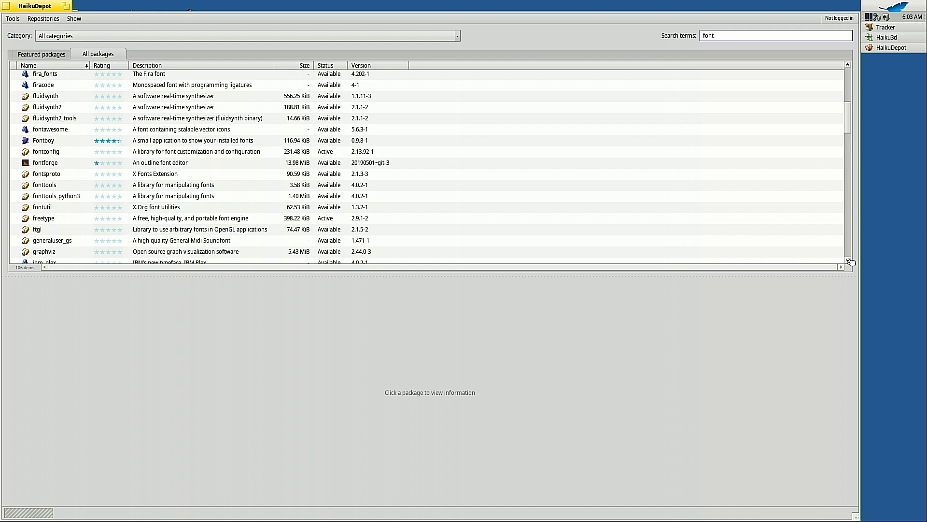
pyautogui.click(196, 219)
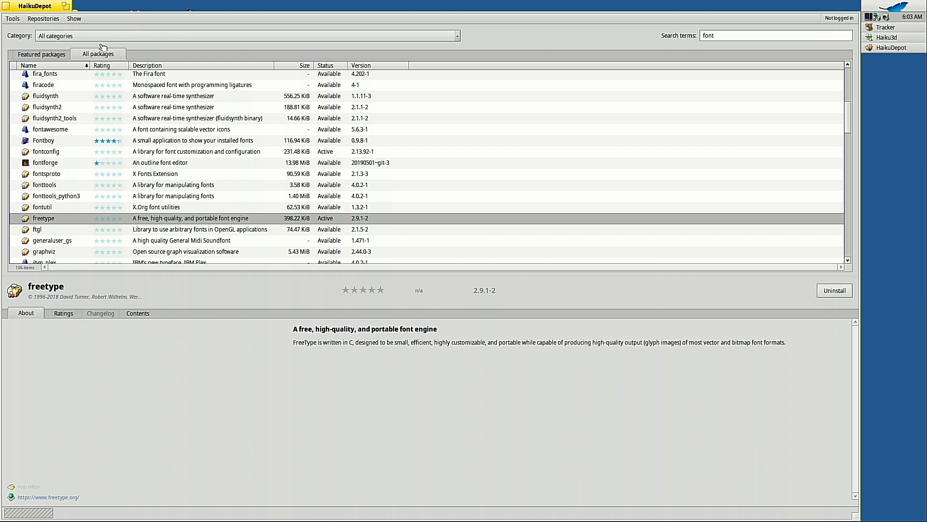
pyautogui.click(108, 42)
pyautogui.click(75, 20)
pyautogui.click(75, 20)
pyautogui.click(83, 39)
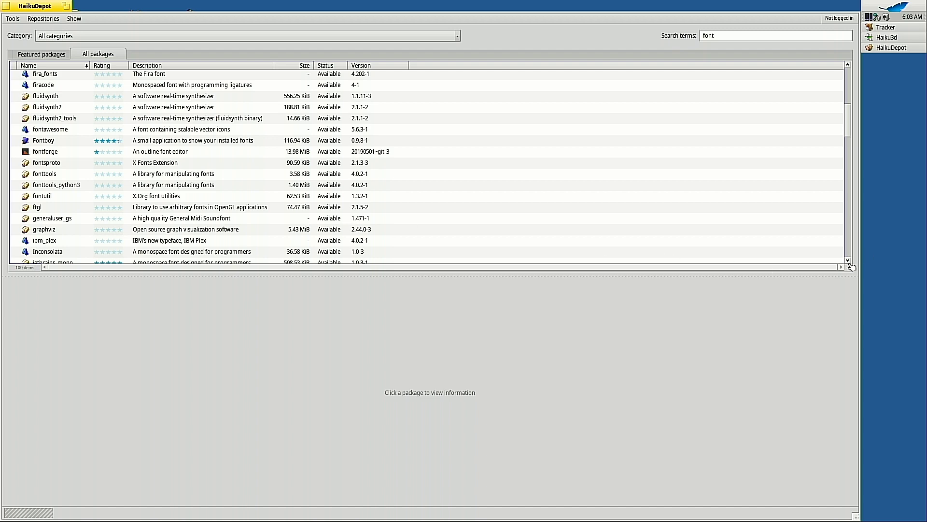
# Step: Look through the available font packages to the end, including the Cardo package's details, and close HaikuDepot
pyautogui.scroll(-5, 852, 267)
pyautogui.scroll(-5, 853, 266)
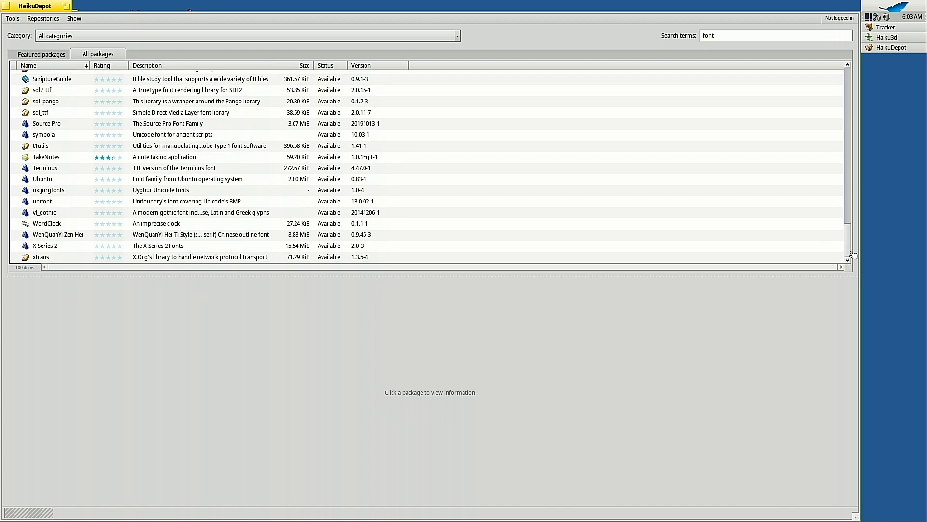
pyautogui.moveTo(849, 253); pyautogui.dragTo(860, 94)
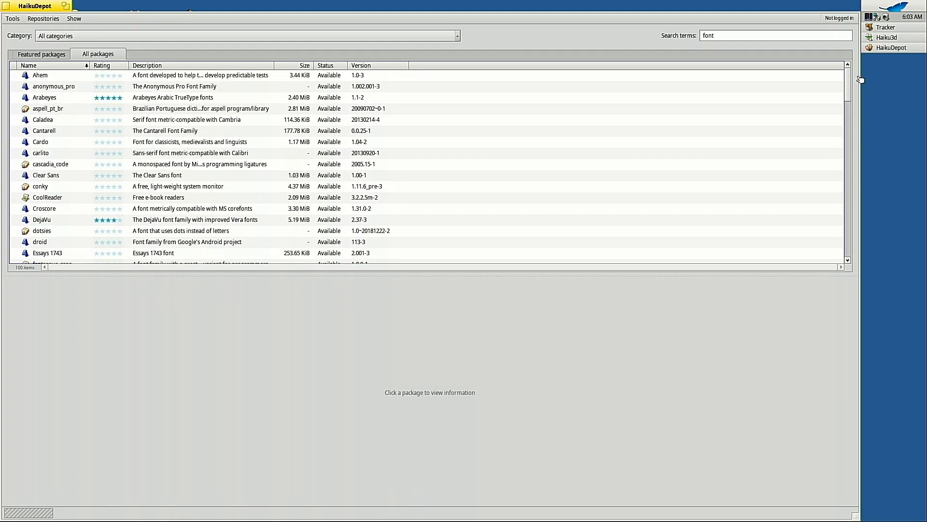
pyautogui.click(730, 143)
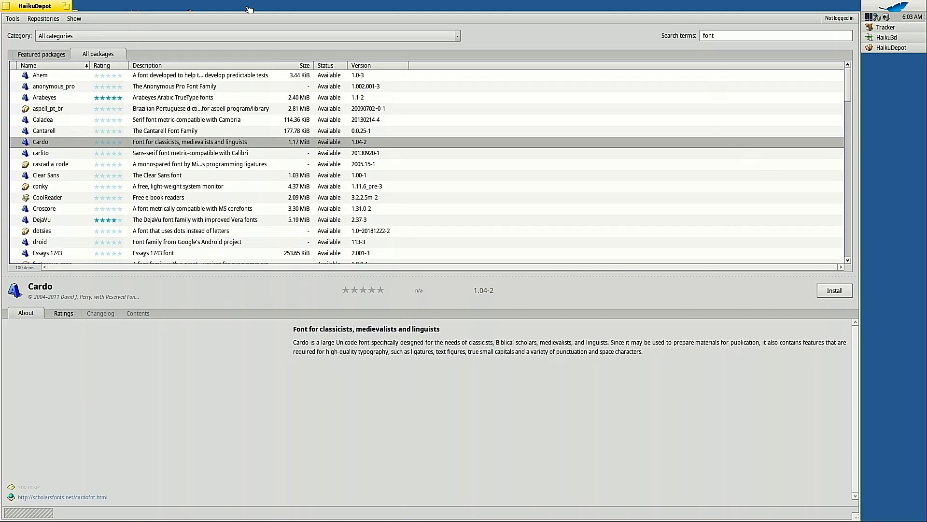
pyautogui.click(8, 5)
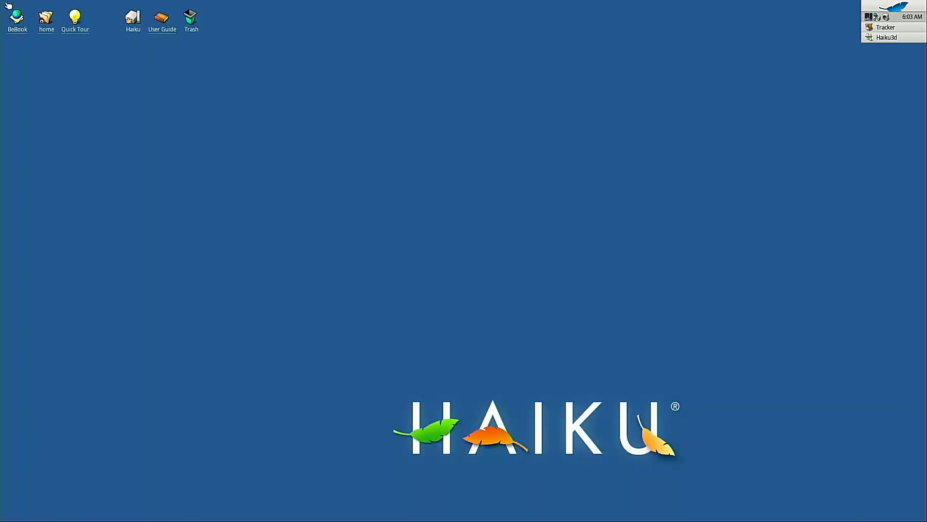